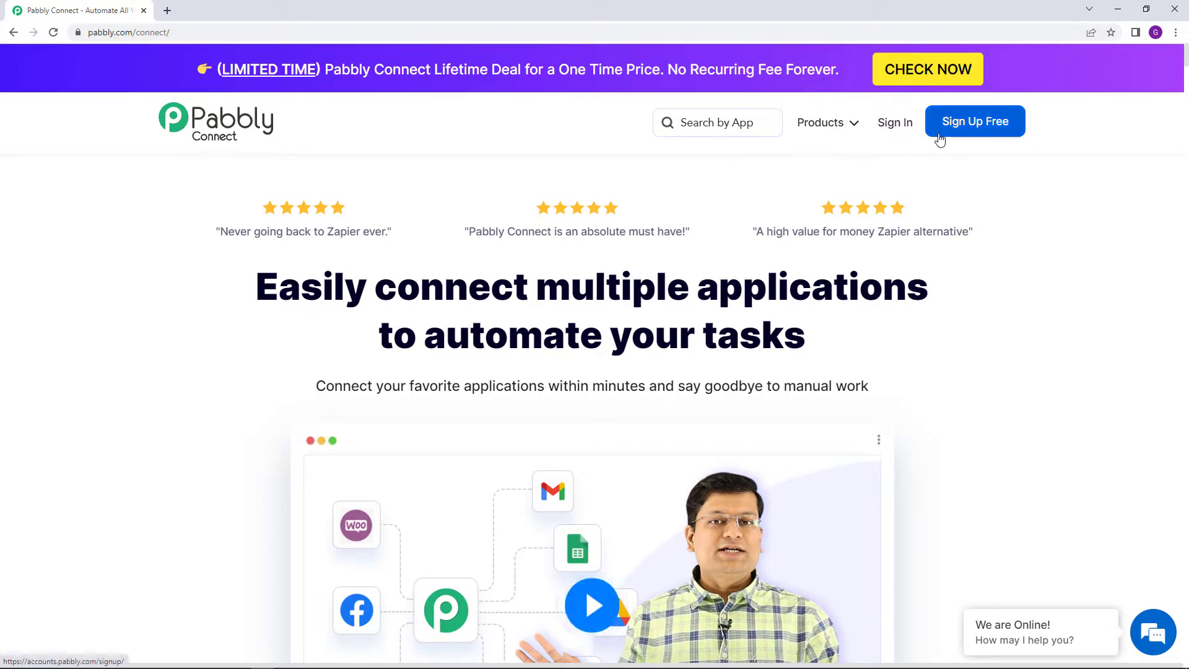
# - Sign in to the Pabbly account and open Pabbly Connect from its apps
pyautogui.click(896, 124)
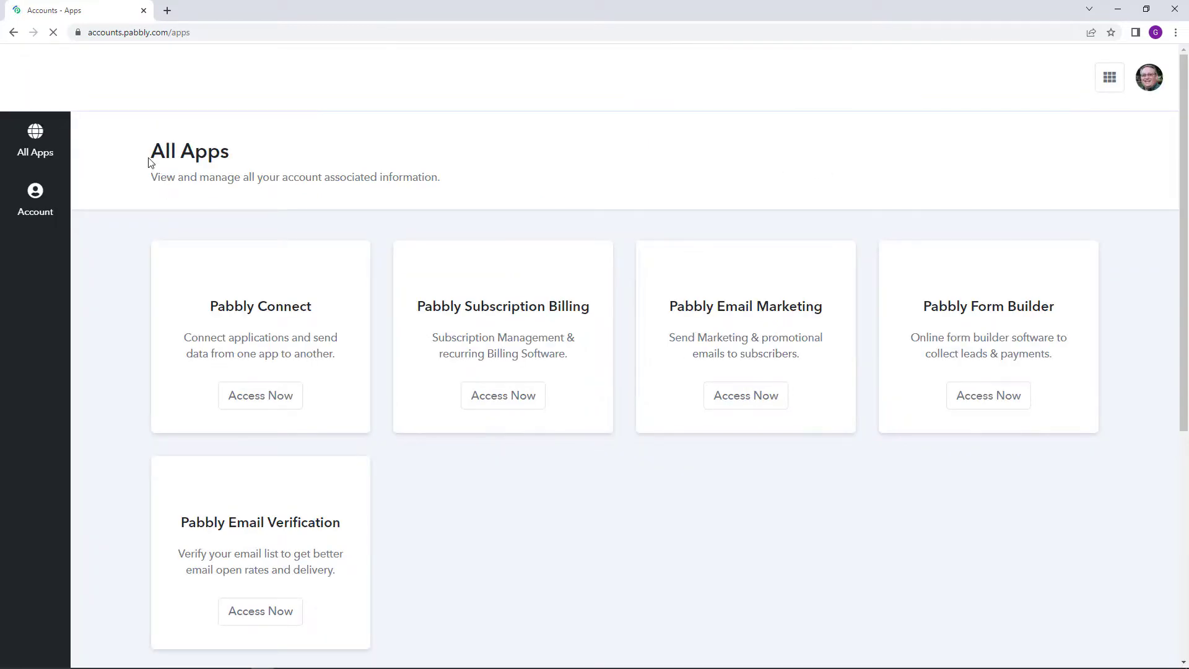
pyautogui.moveTo(149, 163); pyautogui.dragTo(233, 165)
pyautogui.click(261, 396)
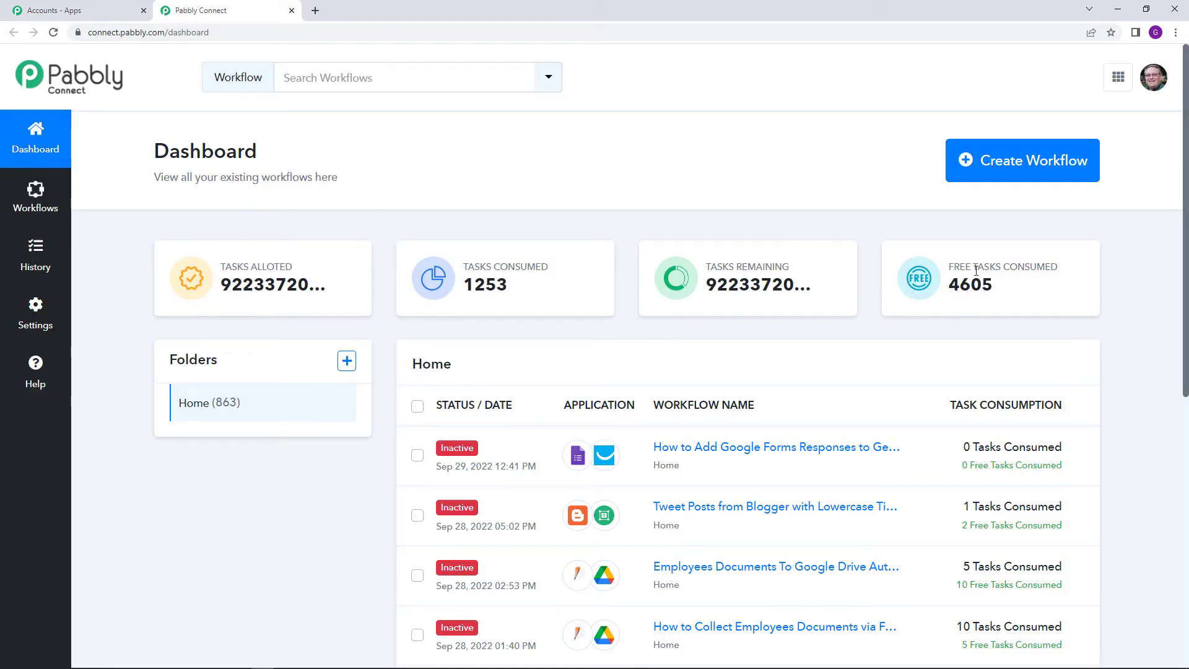
# - Create a new workflow named 'Google Forms To GetResponse Automation'
pyautogui.click(998, 160)
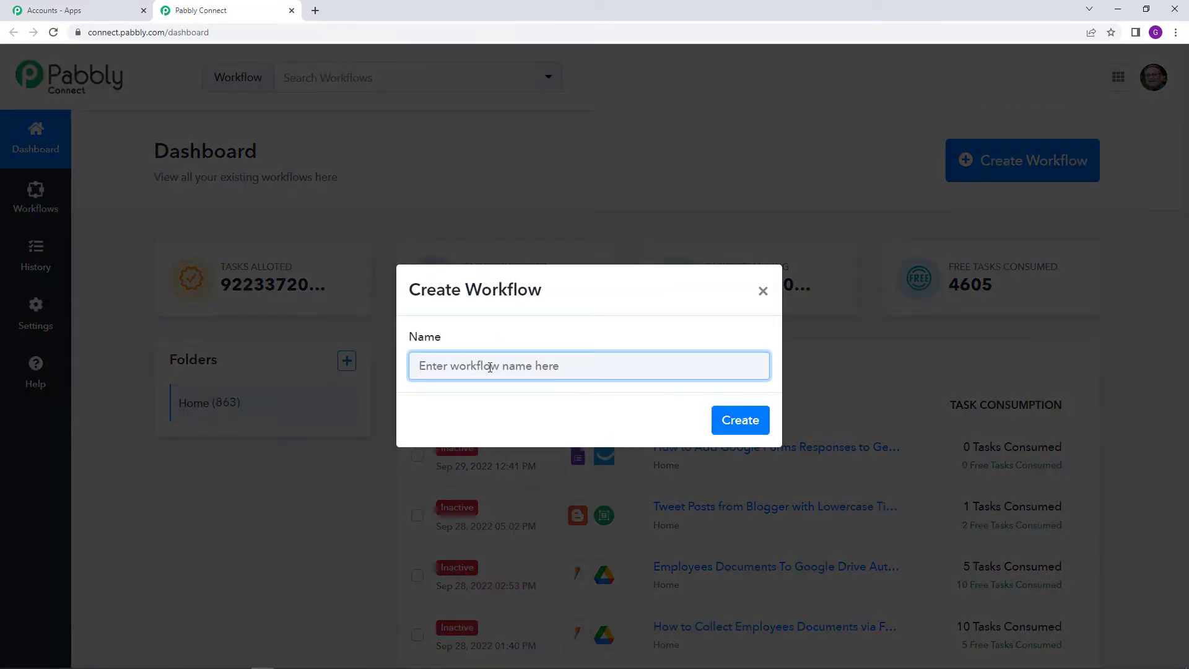
pyautogui.write('Googl')
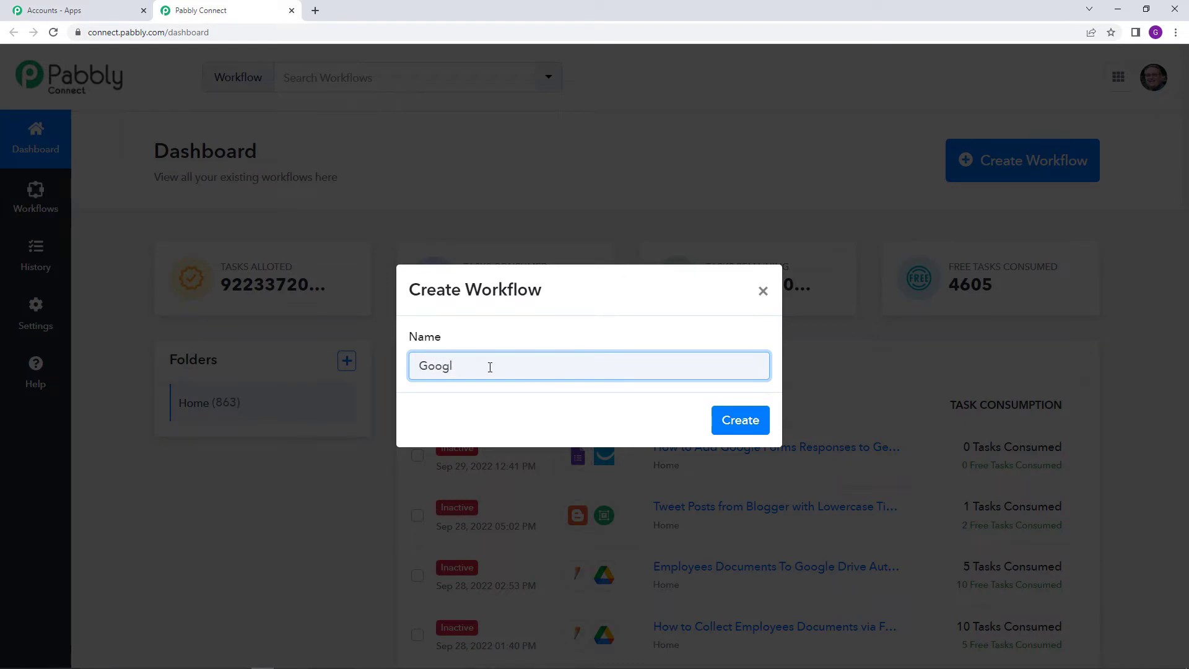
pyautogui.write('e Forms To GetResponse Automation')
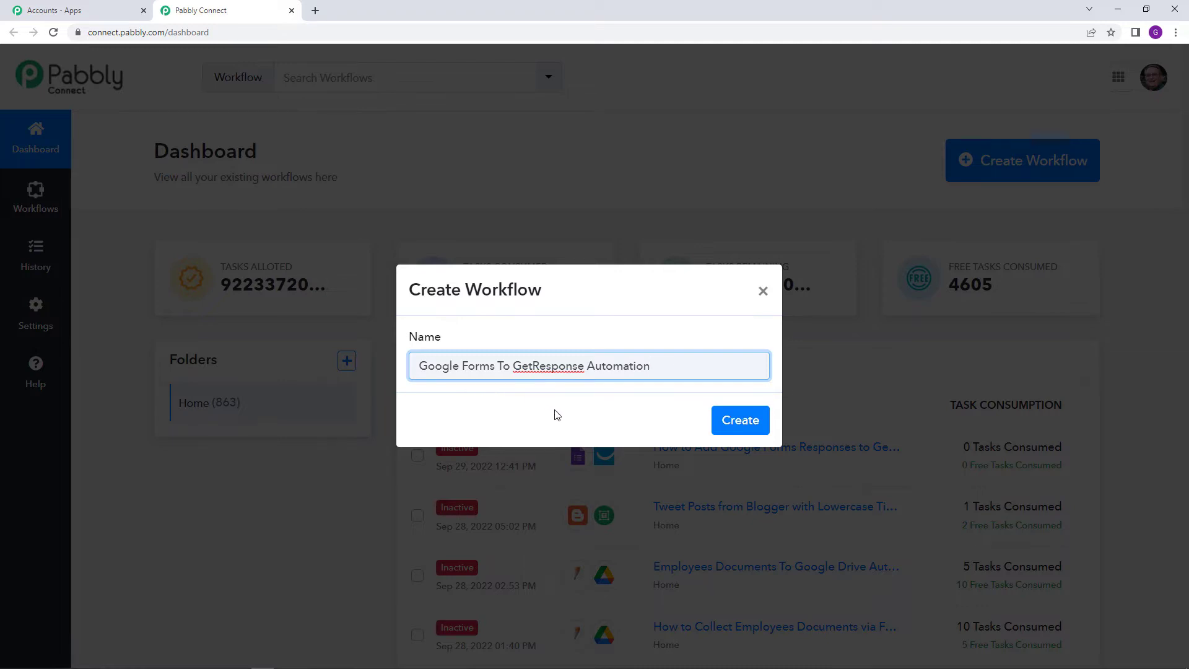
pyautogui.click(740, 421)
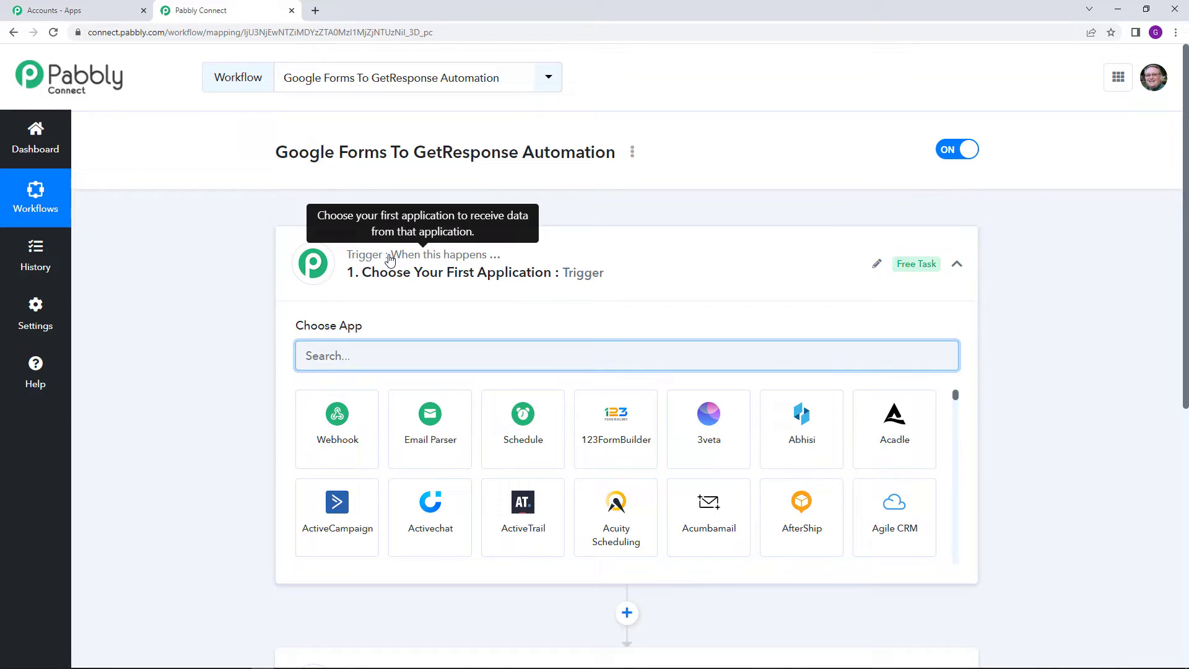
# - Review the workflow title, highlighting the Google Forms and GetResponse parts
pyautogui.scroll(-3, 390, 259)
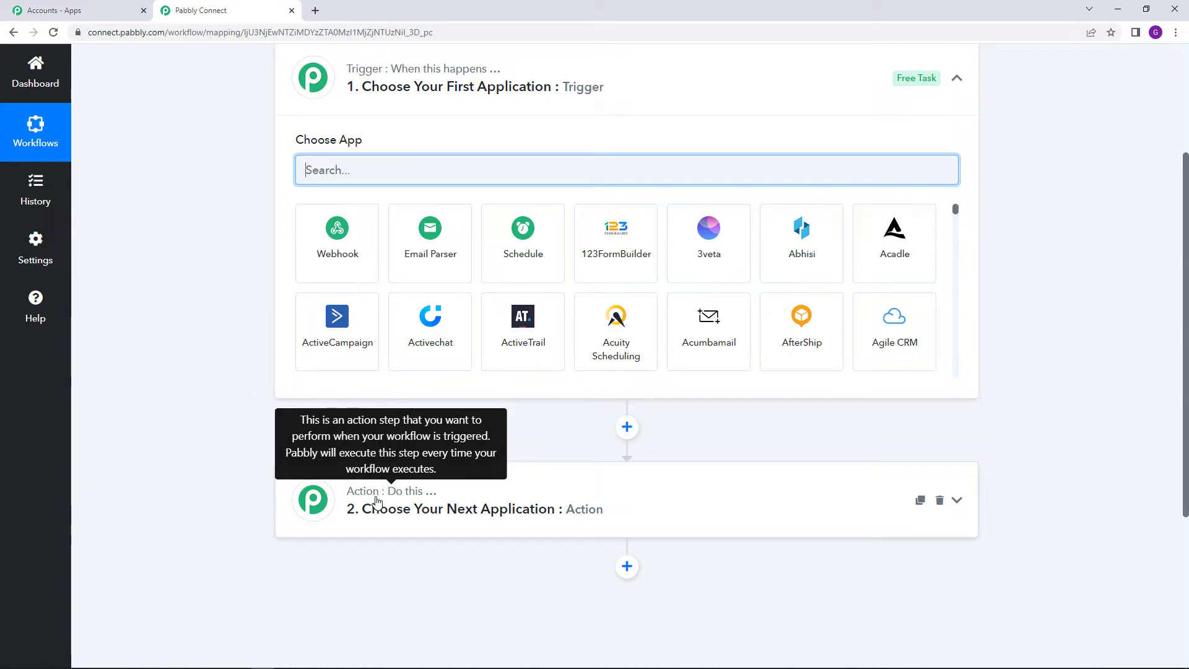
pyautogui.scroll(3, 378, 498)
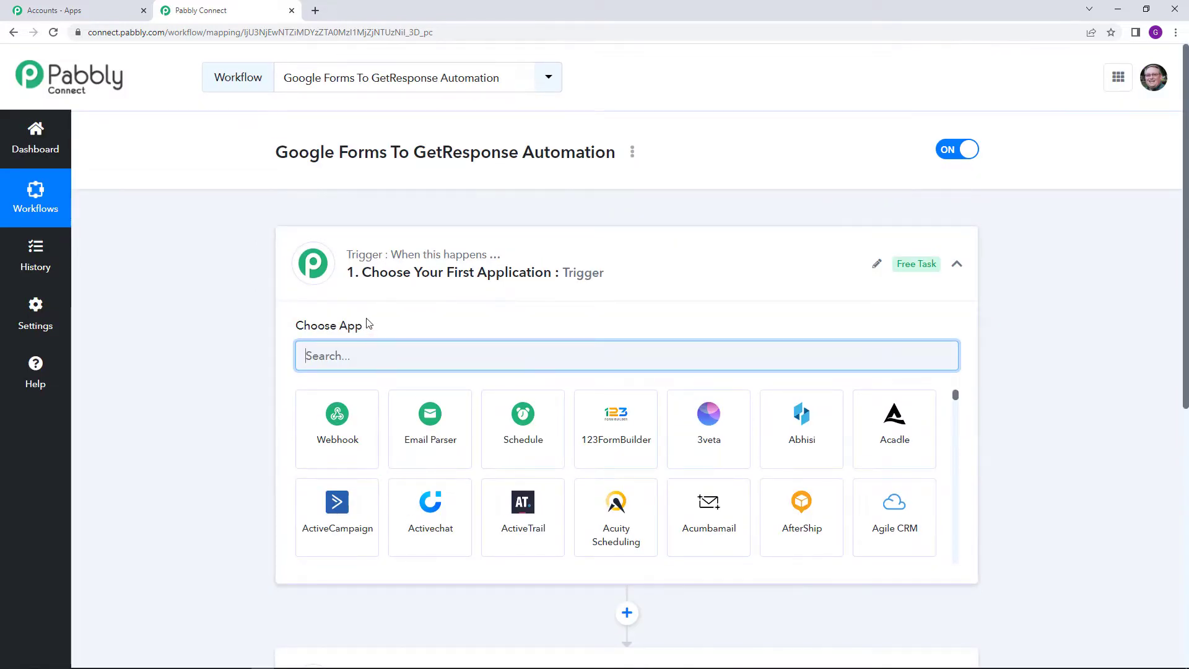
pyautogui.click(280, 152)
pyautogui.moveTo(289, 152); pyautogui.dragTo(387, 153)
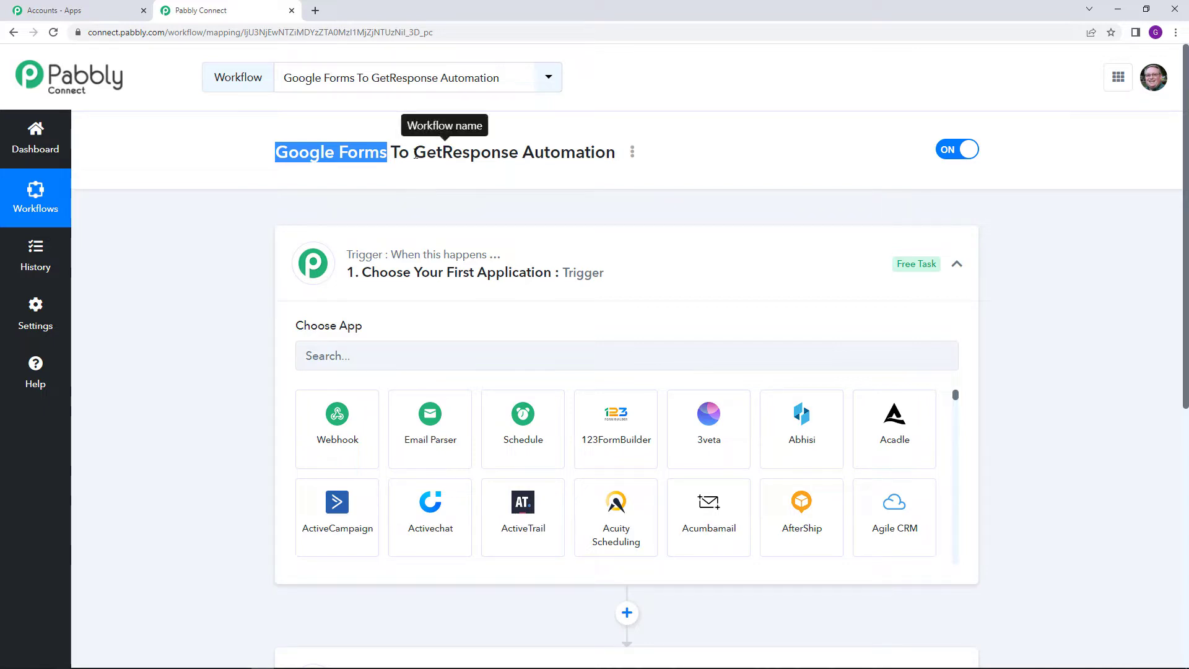
pyautogui.moveTo(414, 154); pyautogui.dragTo(518, 162)
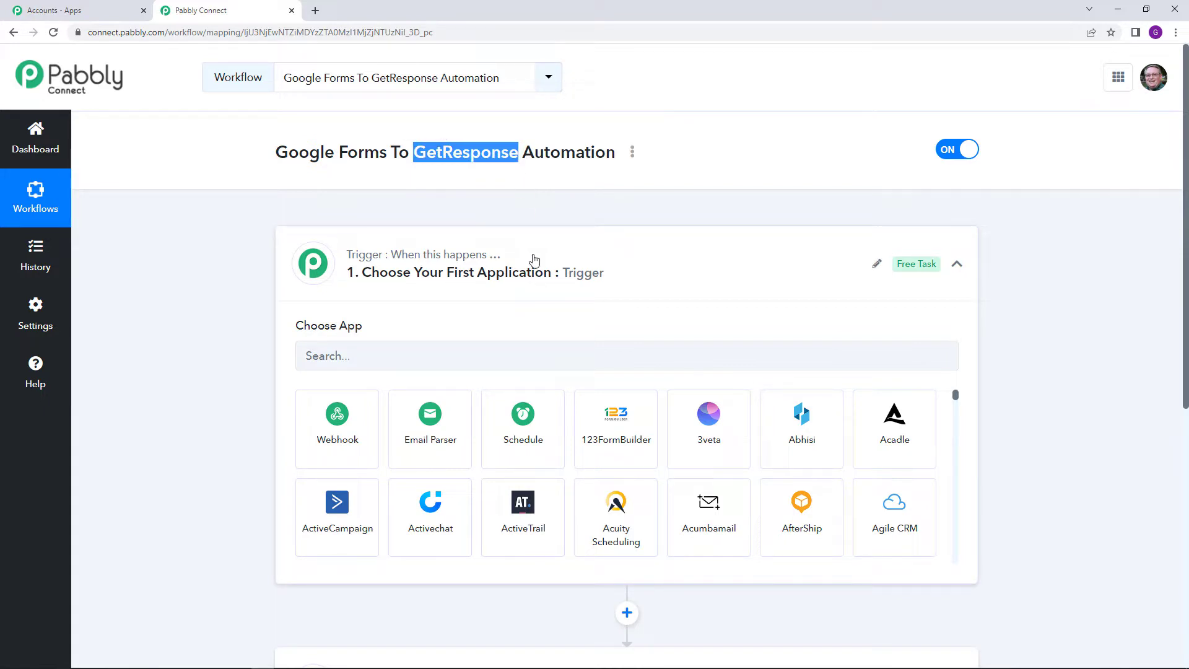
# - Set Google Forms as the trigger app with the New Response Received event
pyautogui.click(407, 356)
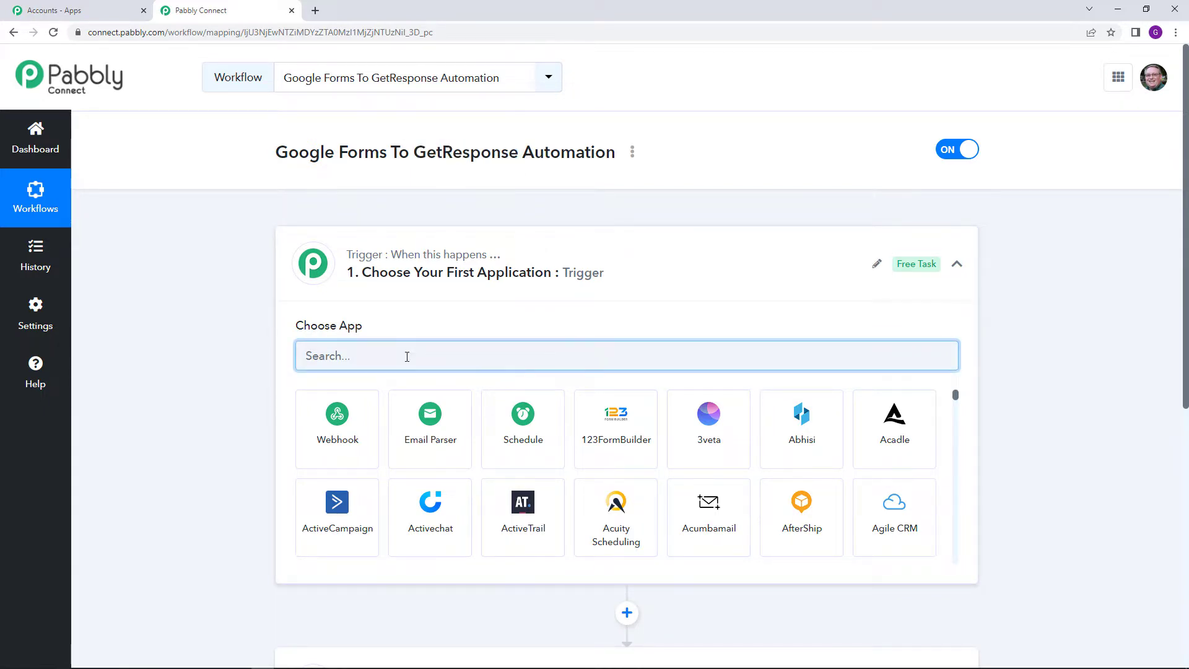
pyautogui.write('Google')
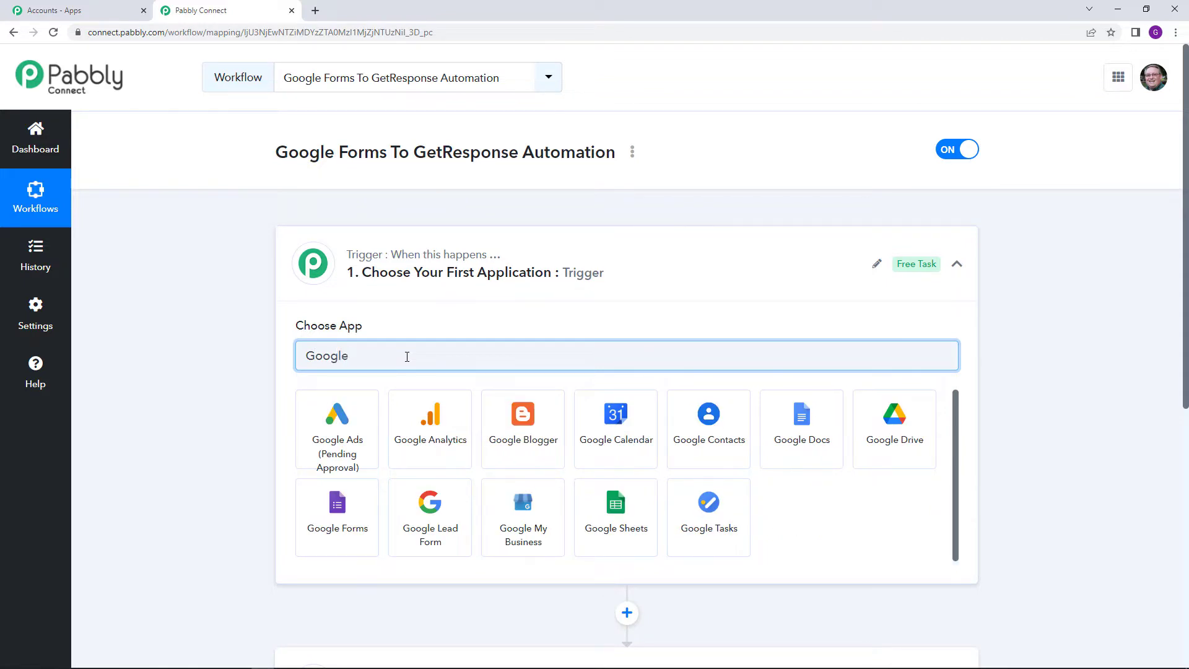
pyautogui.click(325, 550)
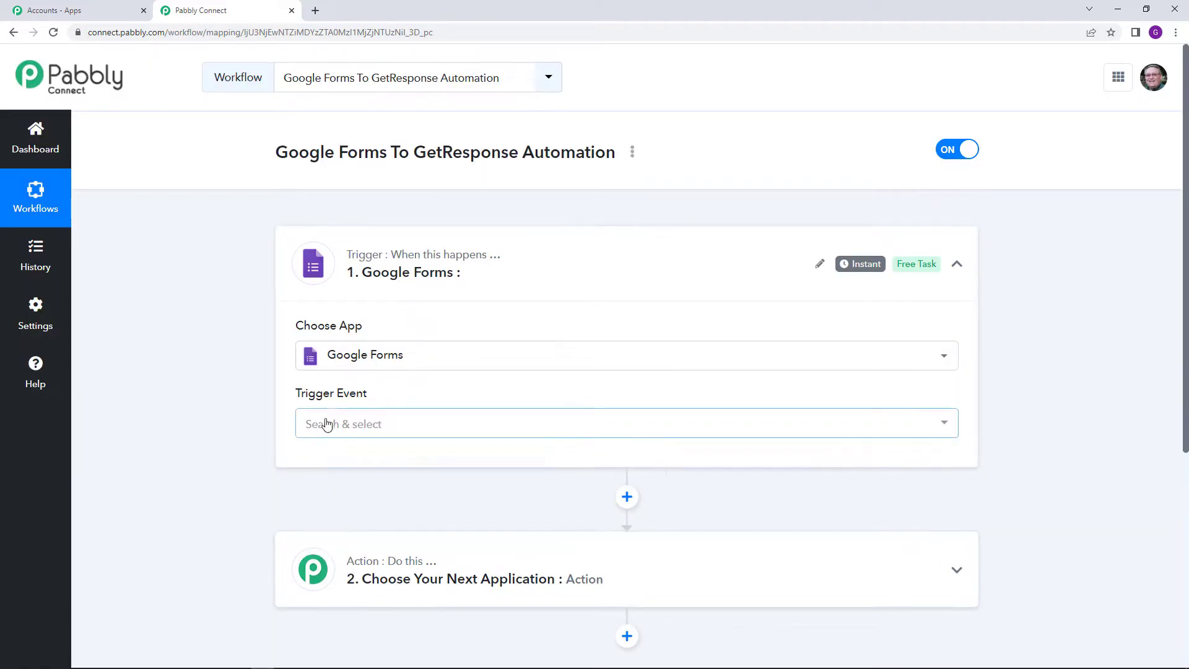
pyautogui.moveTo(318, 404)
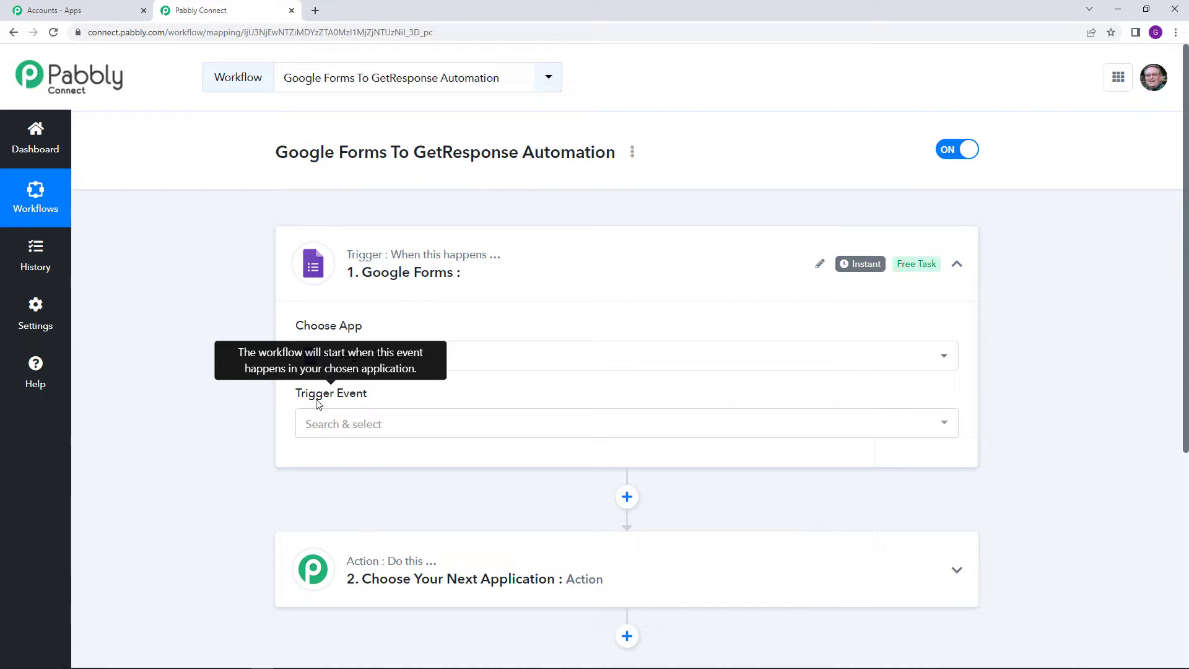
pyautogui.click(340, 425)
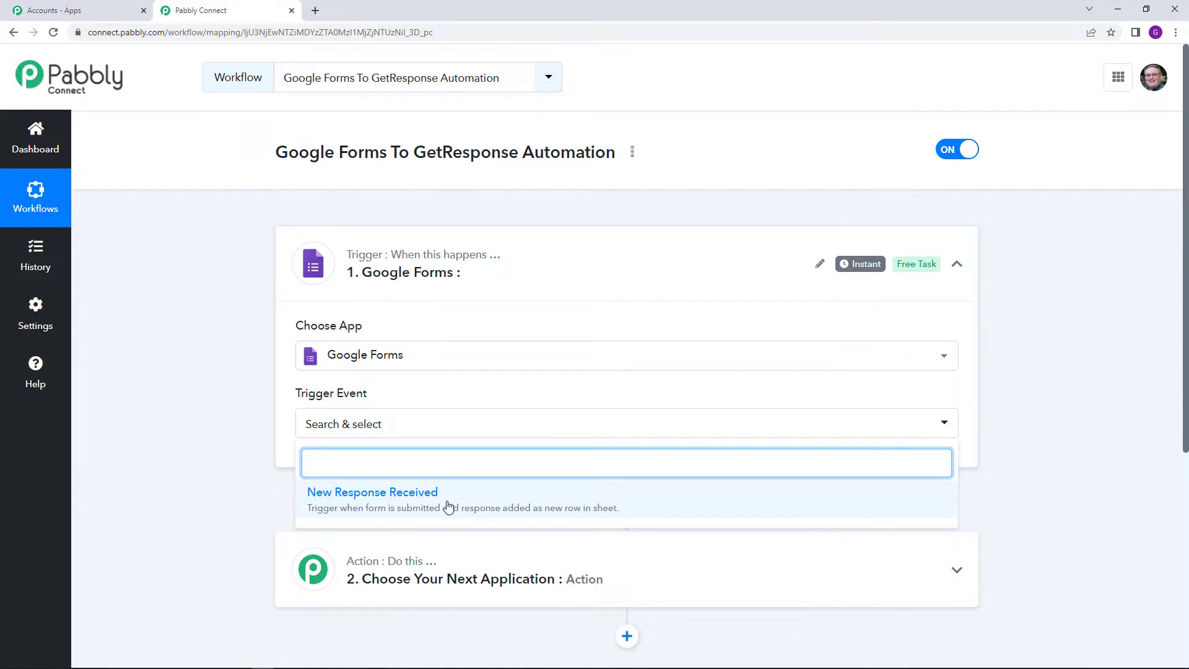
pyautogui.click(424, 500)
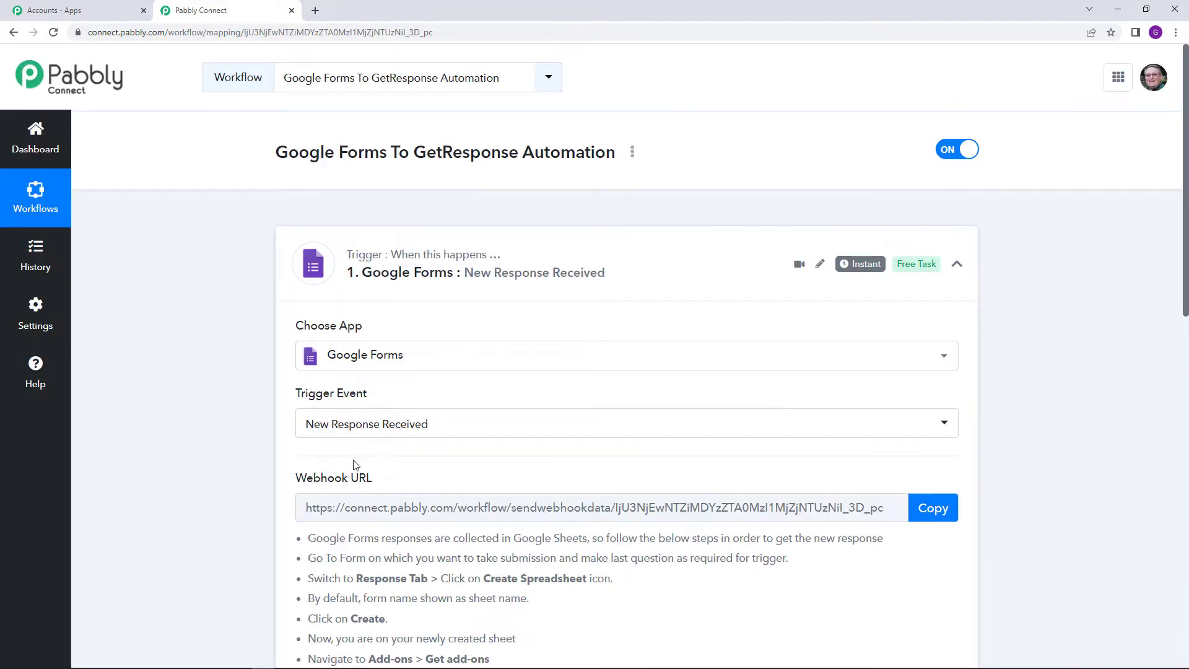
# - Copy the Google Forms trigger's webhook URL and open a new browser tab
pyautogui.moveTo(298, 480)
pyautogui.scroll(-2, 531, 491)
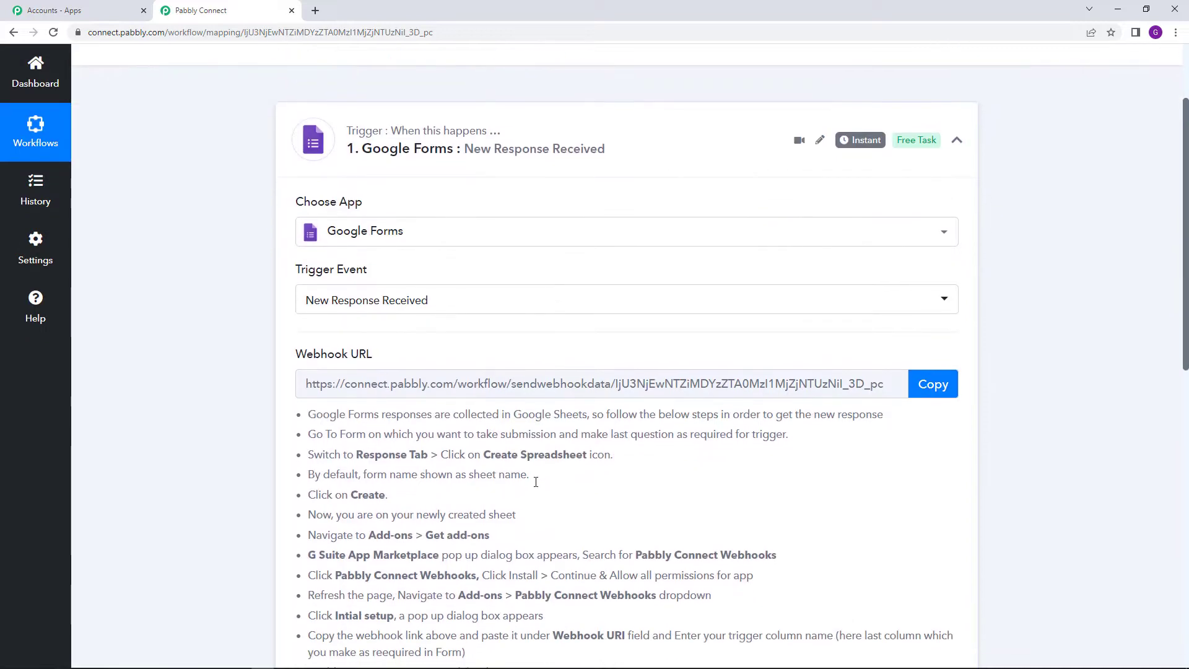
pyautogui.click(931, 387)
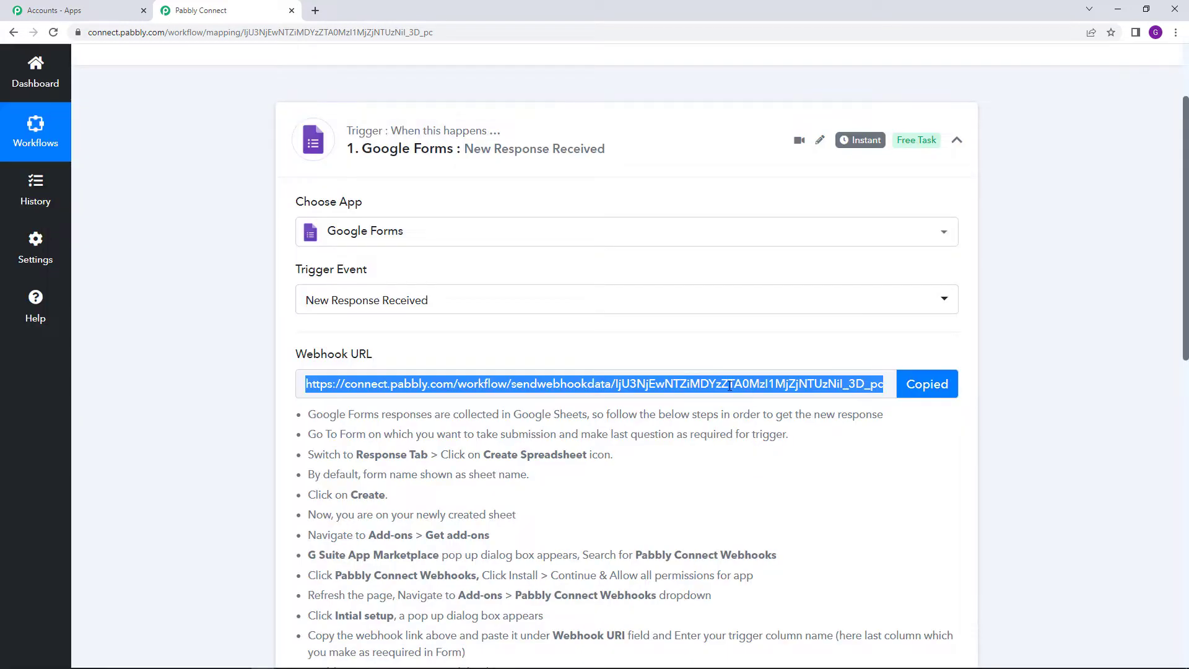
pyautogui.click(315, 10)
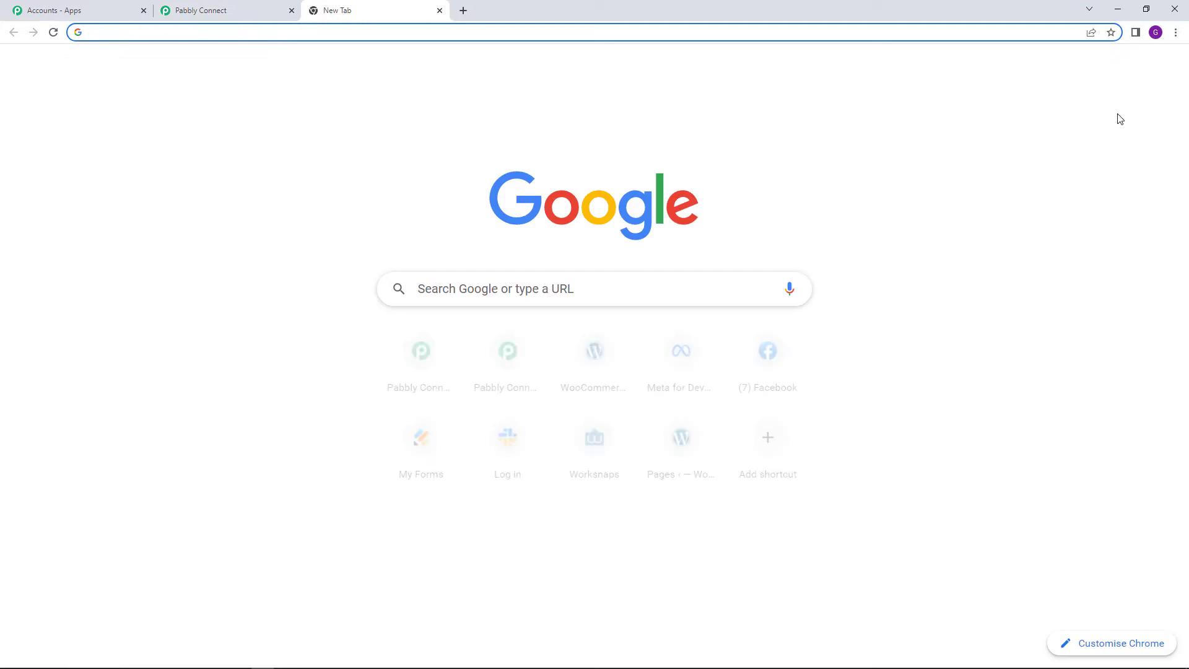
# - Open Google Forms from the Google apps menu and start a blank form
pyautogui.click(1125, 68)
pyautogui.scroll(-2, 1087, 229)
pyautogui.scroll(-5, 1090, 241)
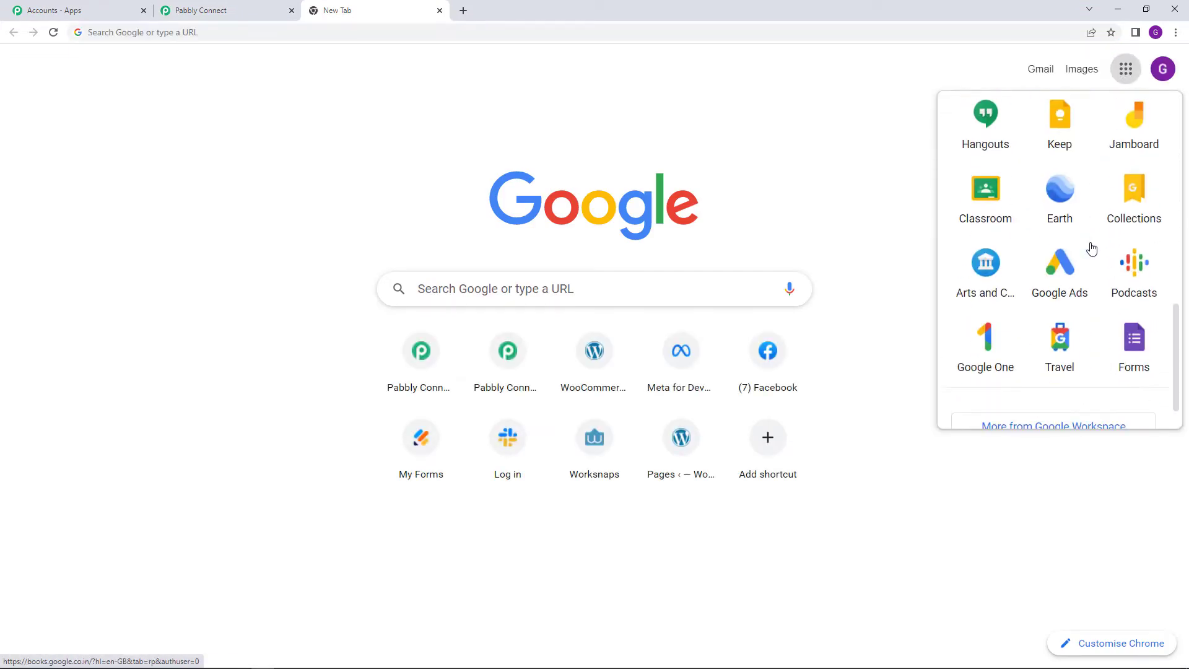
pyautogui.click(1143, 340)
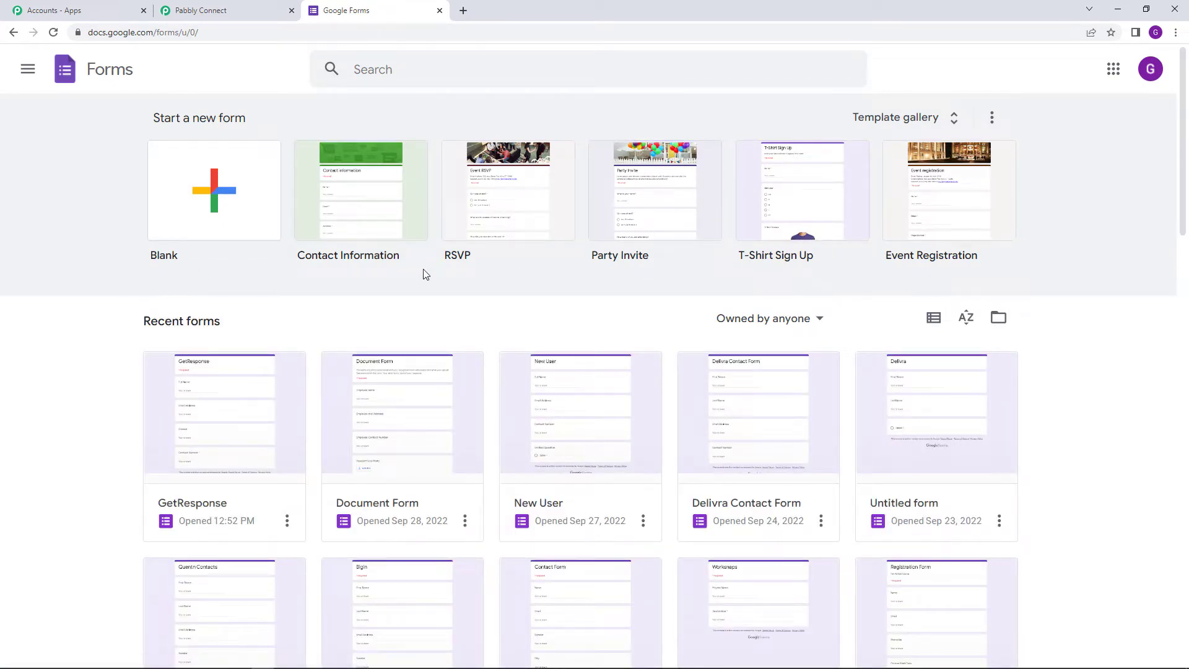
pyautogui.click(235, 230)
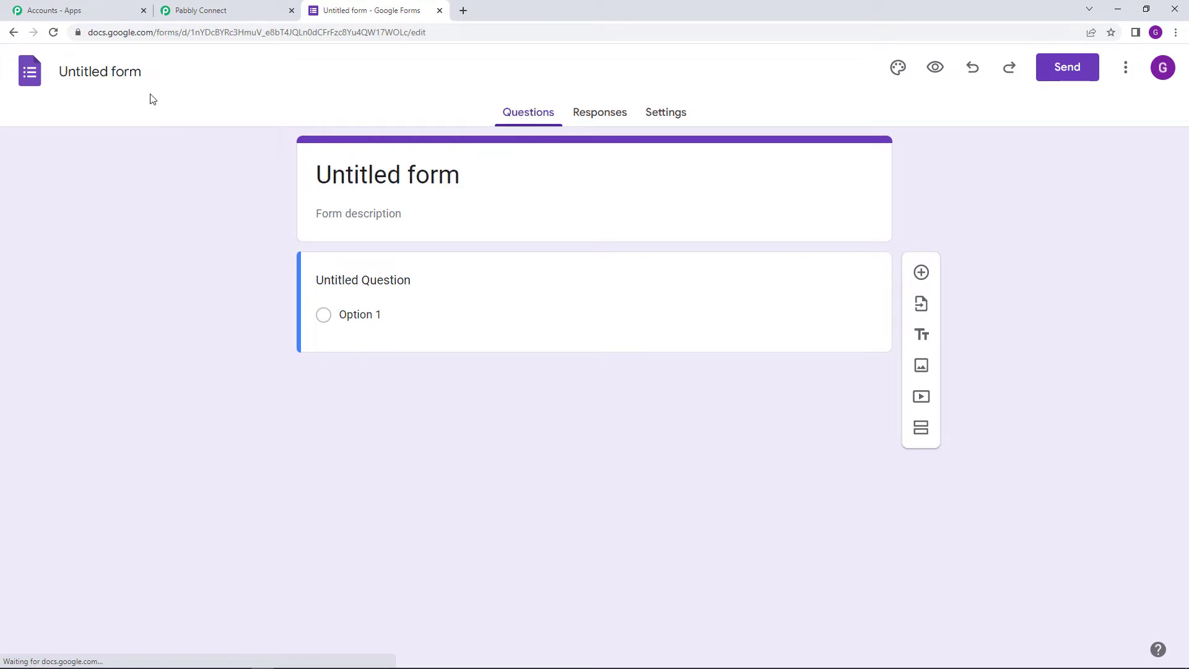
# - Title the form 'Contact Form' and name its first question 'Full Name'
pyautogui.click(114, 73)
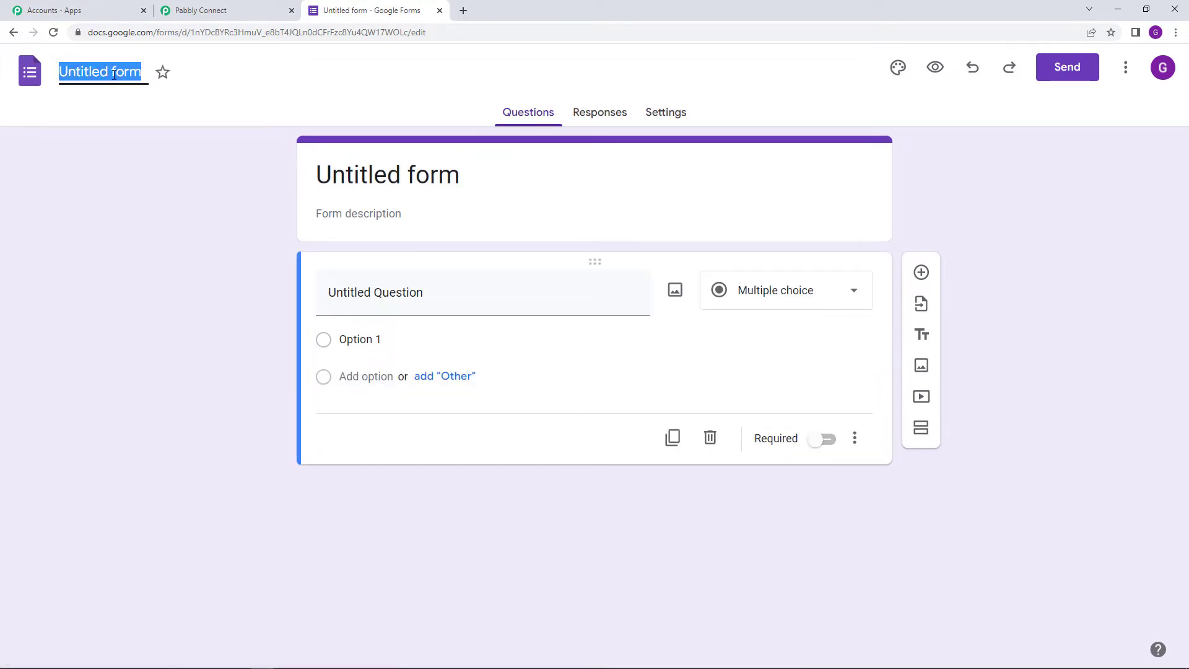
pyautogui.write('Conta')
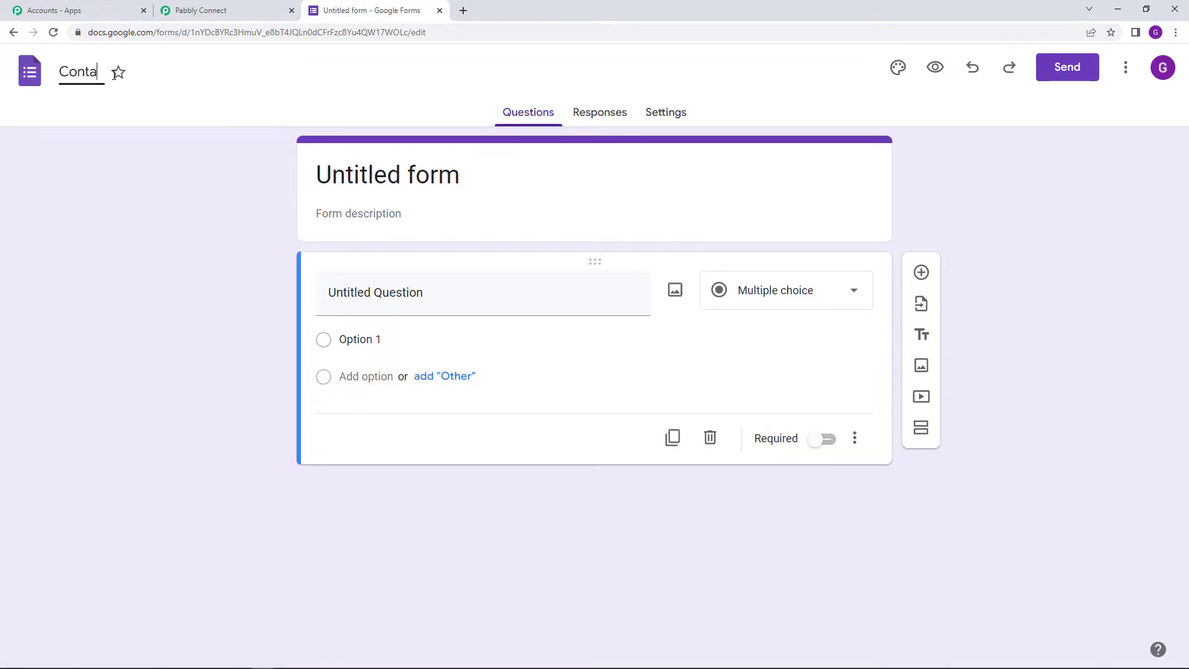
pyautogui.write('ct Form')
pyautogui.click(383, 305)
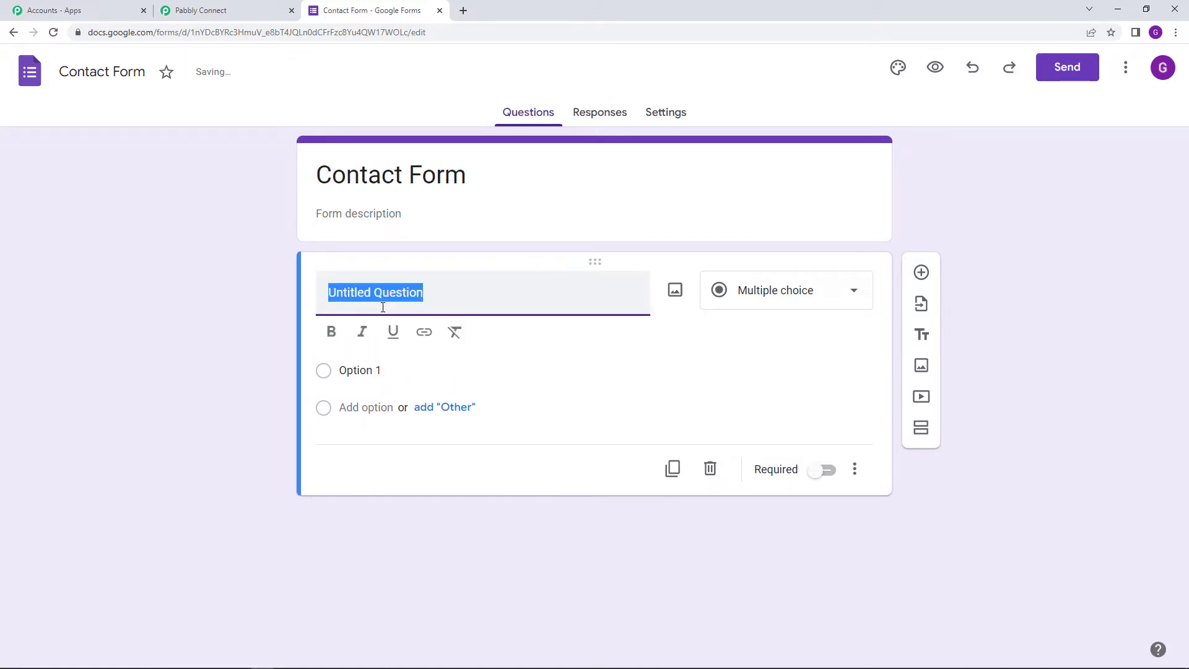
pyautogui.write('F')
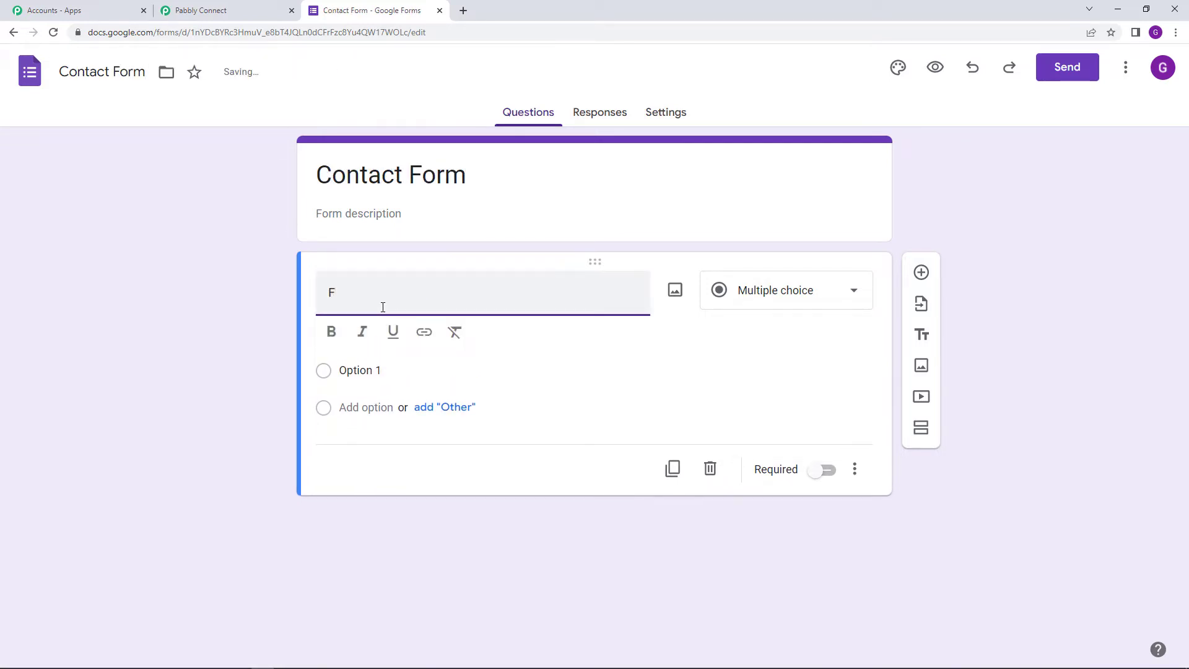
pyautogui.write('ull Name')
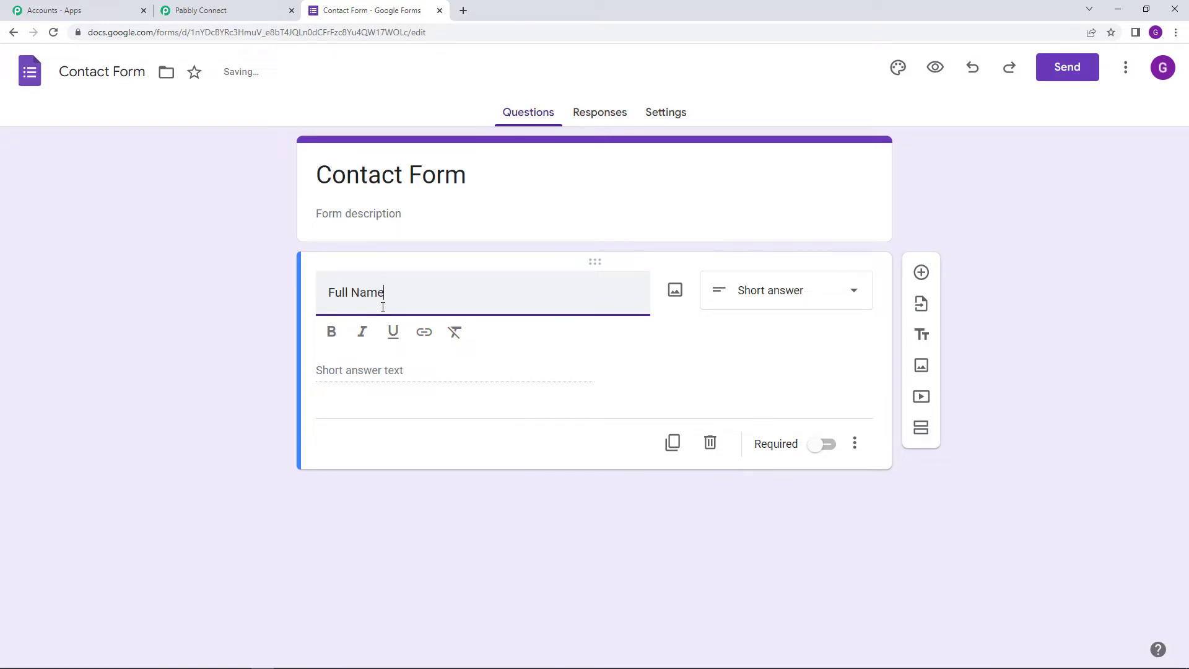
# - Add the questions 'Email Address', 'Contact Number' and 'Gender'
pyautogui.click(920, 279)
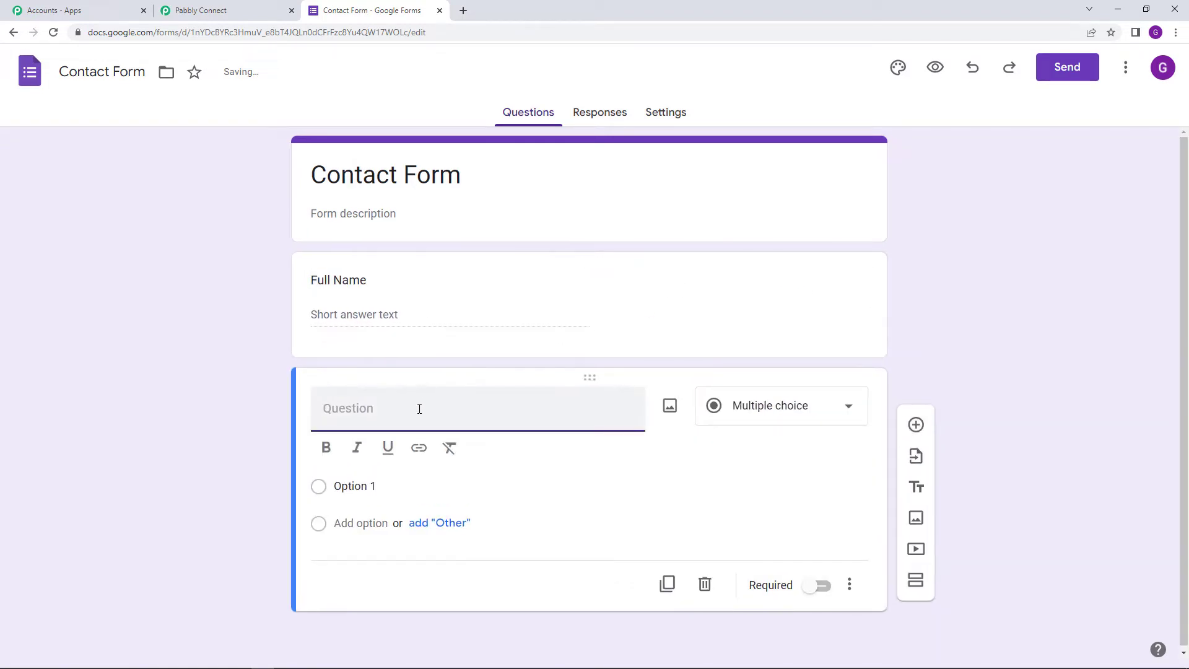
pyautogui.write('Email Address')
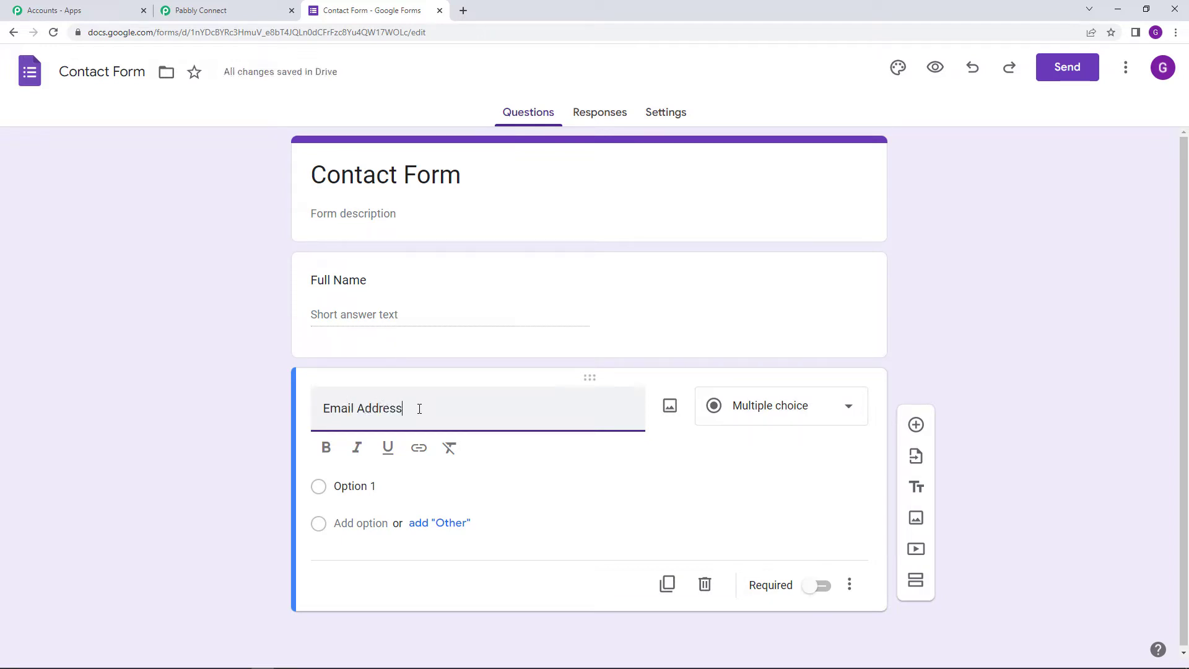
pyautogui.click(916, 423)
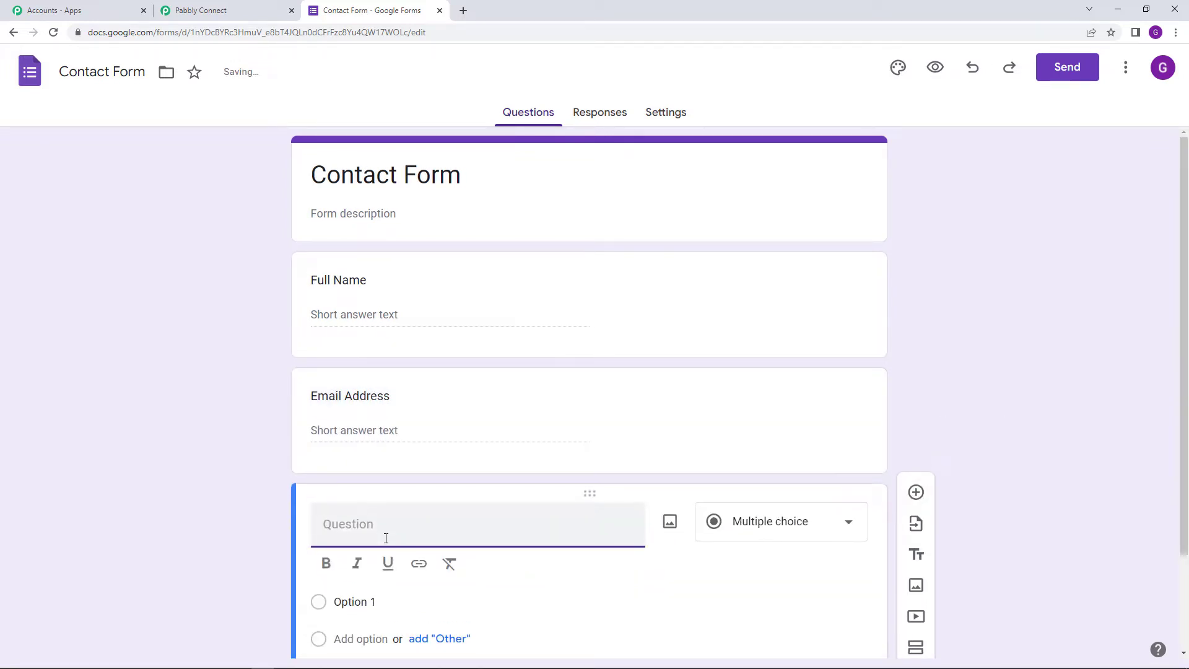
pyautogui.write('Contac')
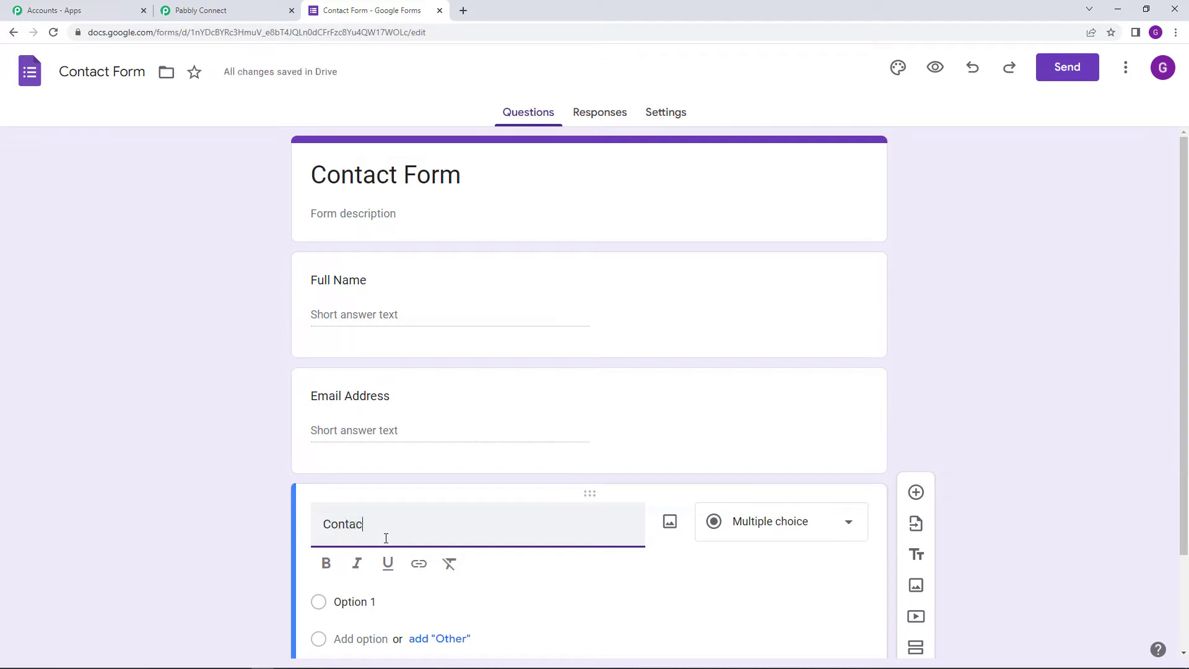
pyautogui.write('t mber')
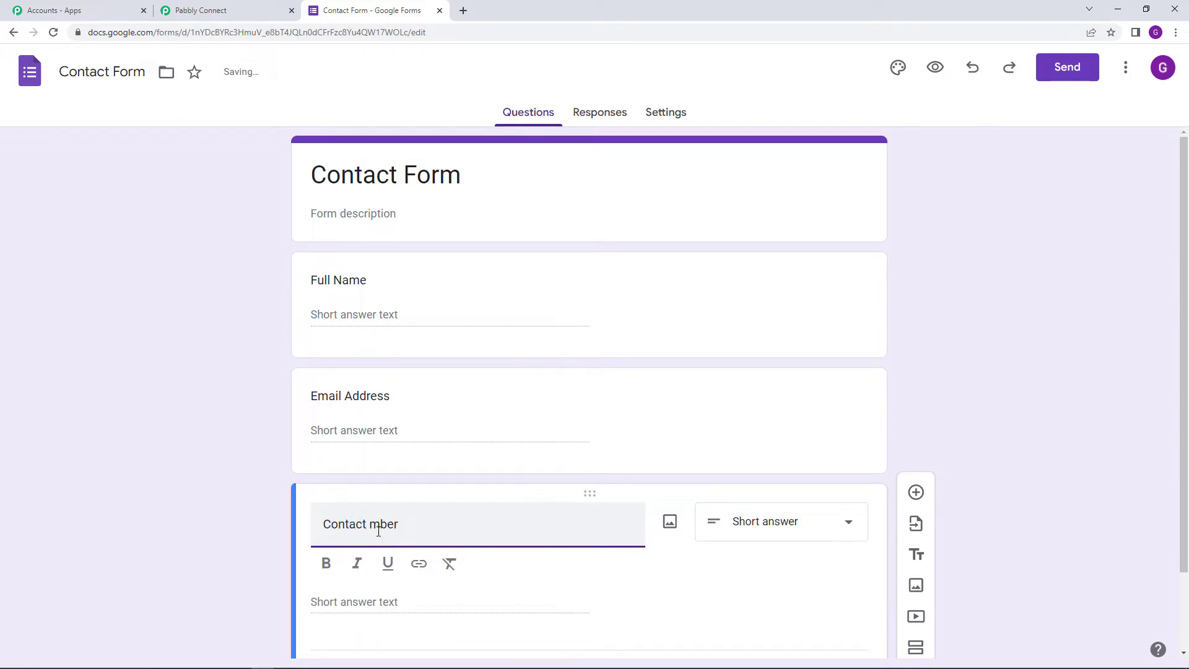
pyautogui.click(371, 523)
pyautogui.write('Nu')
pyautogui.click(916, 492)
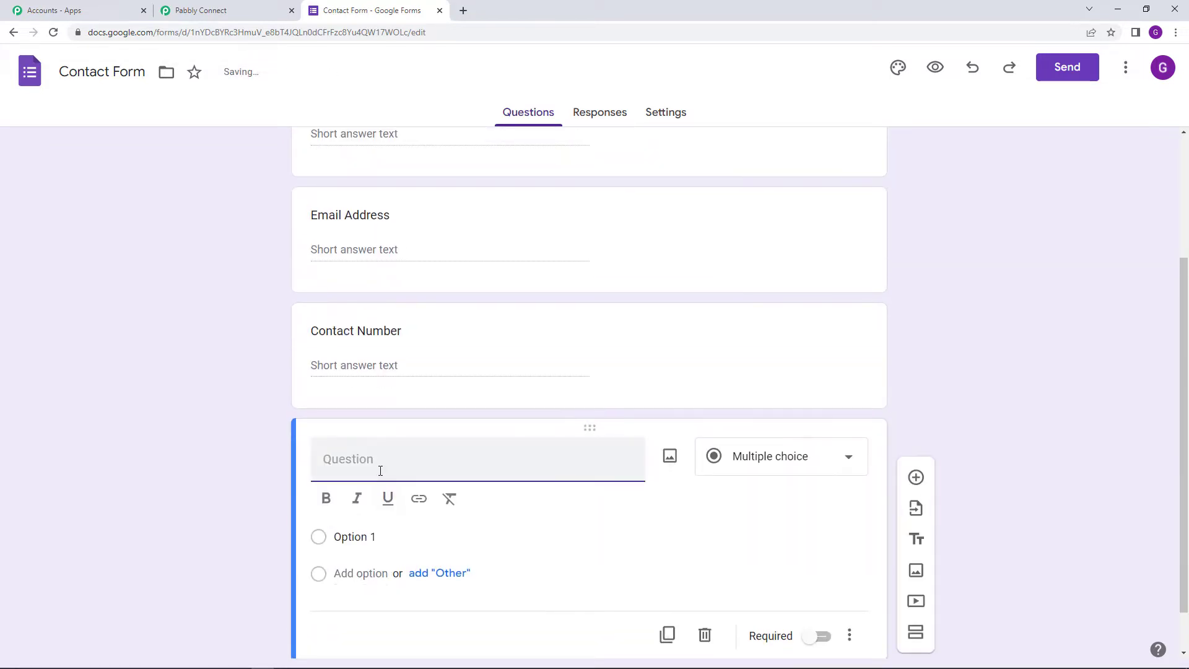
pyautogui.write('Ge')
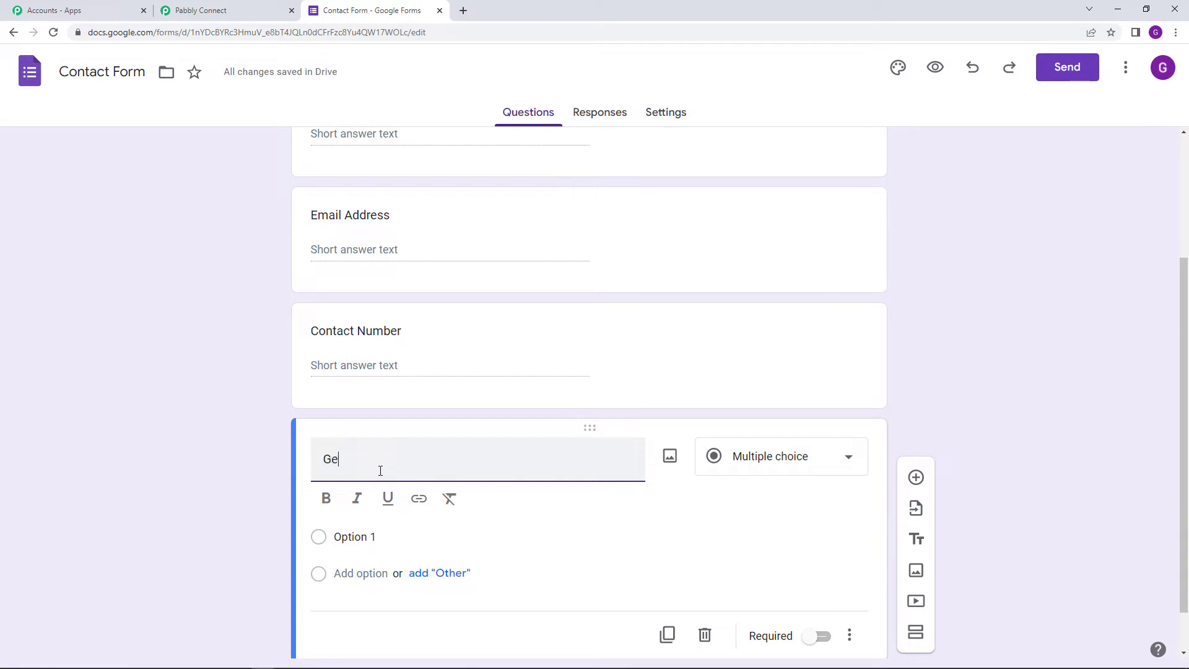
pyautogui.write('nder')
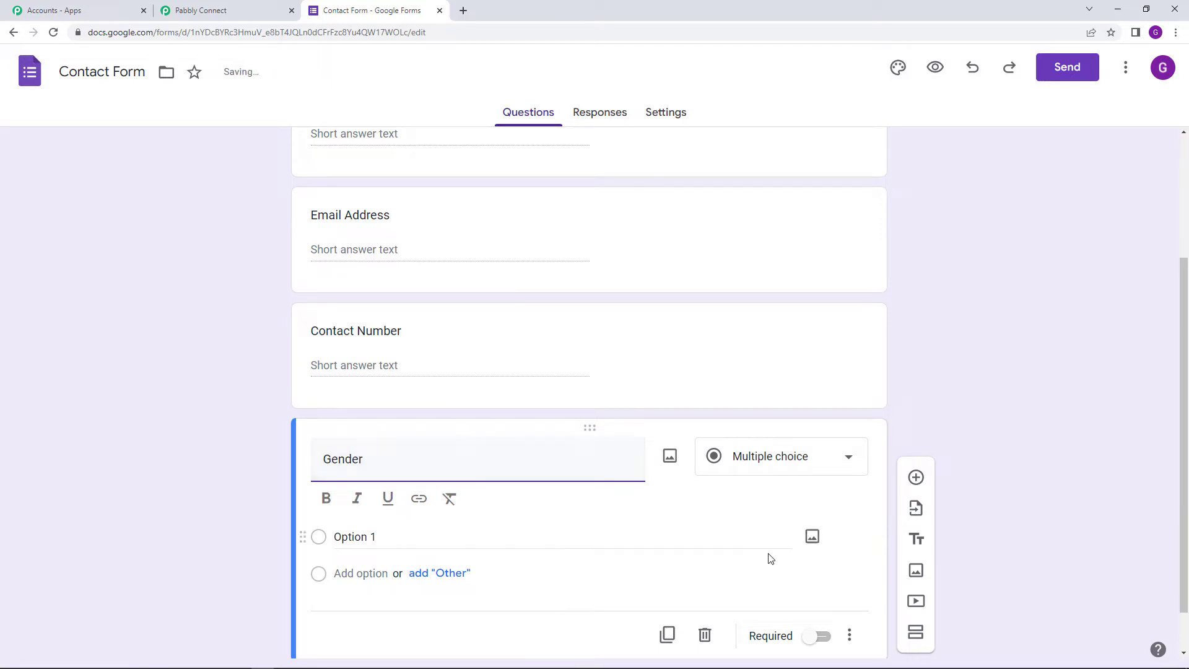
# - Make the Gender question required and a Short answer type
pyautogui.click(818, 636)
pyautogui.scroll(3, 944, 380)
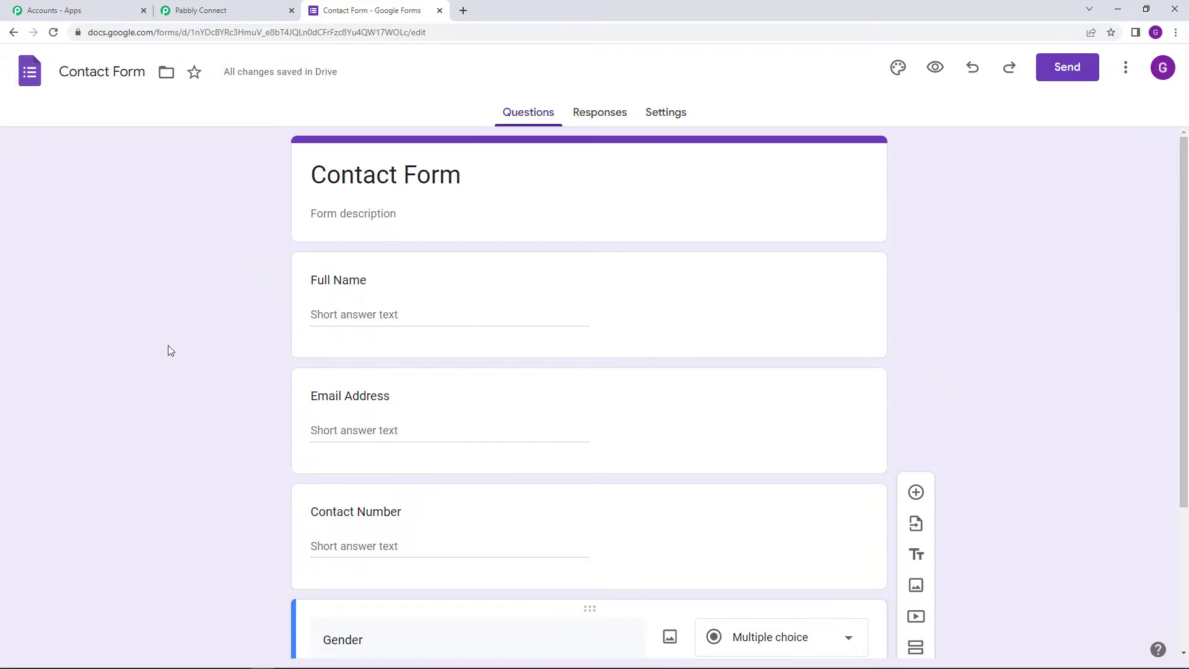
pyautogui.scroll(-2, 192, 400)
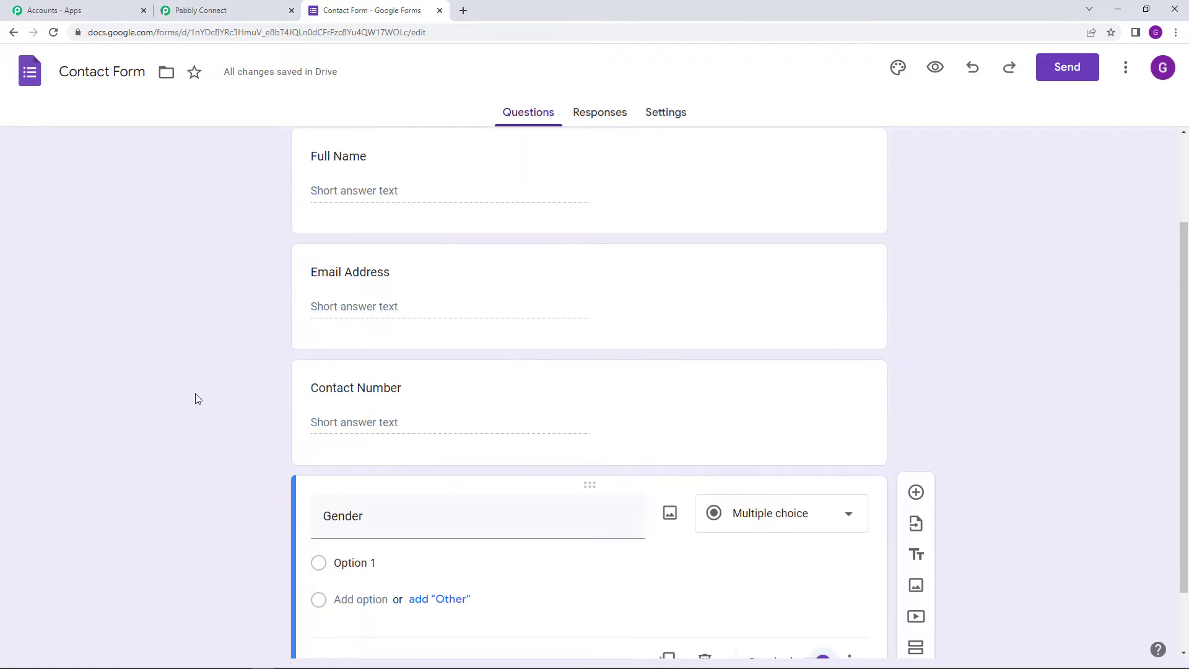
pyautogui.scroll(-1, 204, 399)
pyautogui.click(774, 451)
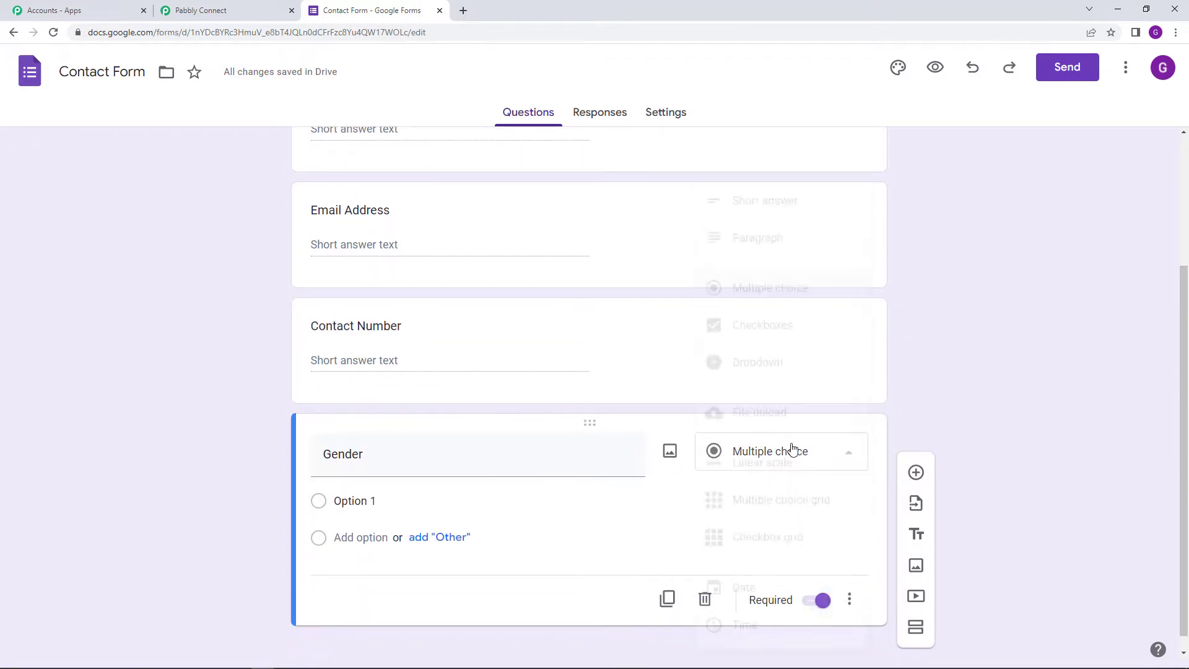
pyautogui.click(762, 200)
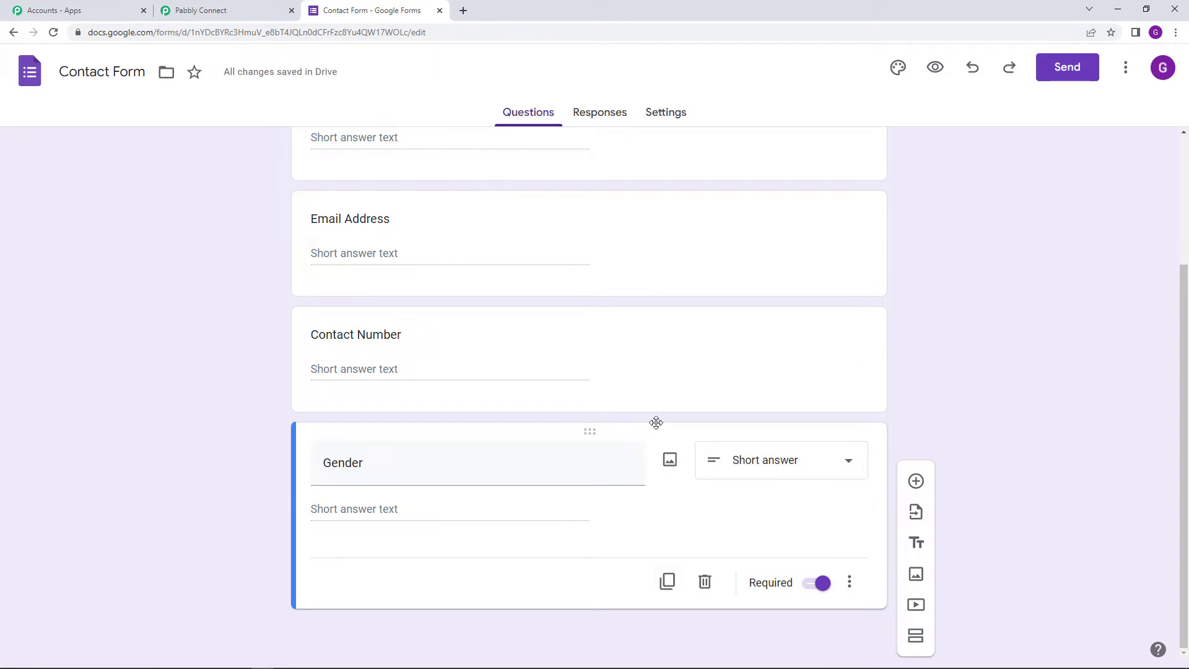
pyautogui.scroll(3, 655, 422)
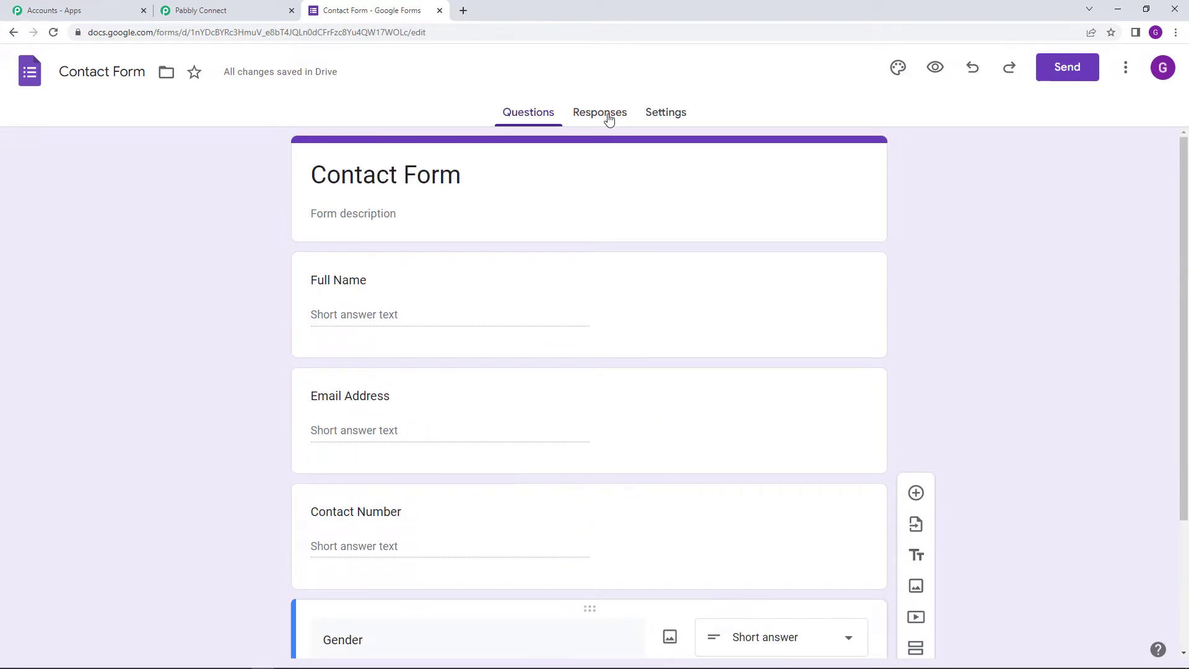
# - Link the form's responses to a new 'Contact Form (Responses)' spreadsheet
pyautogui.click(608, 119)
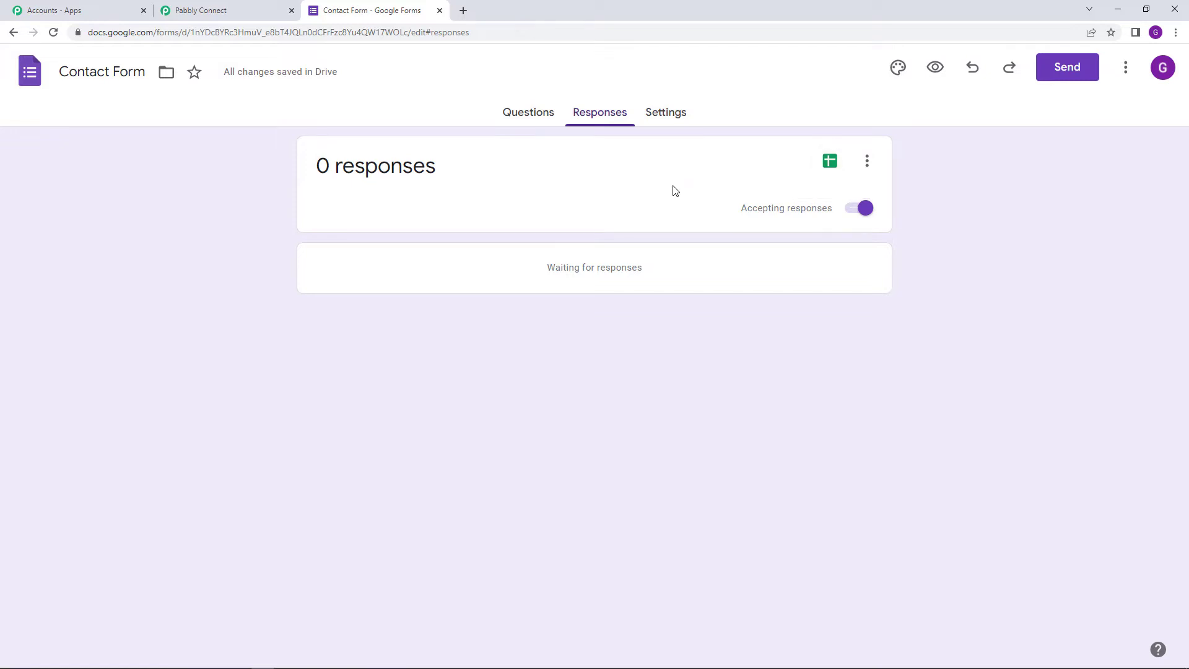
pyautogui.click(824, 165)
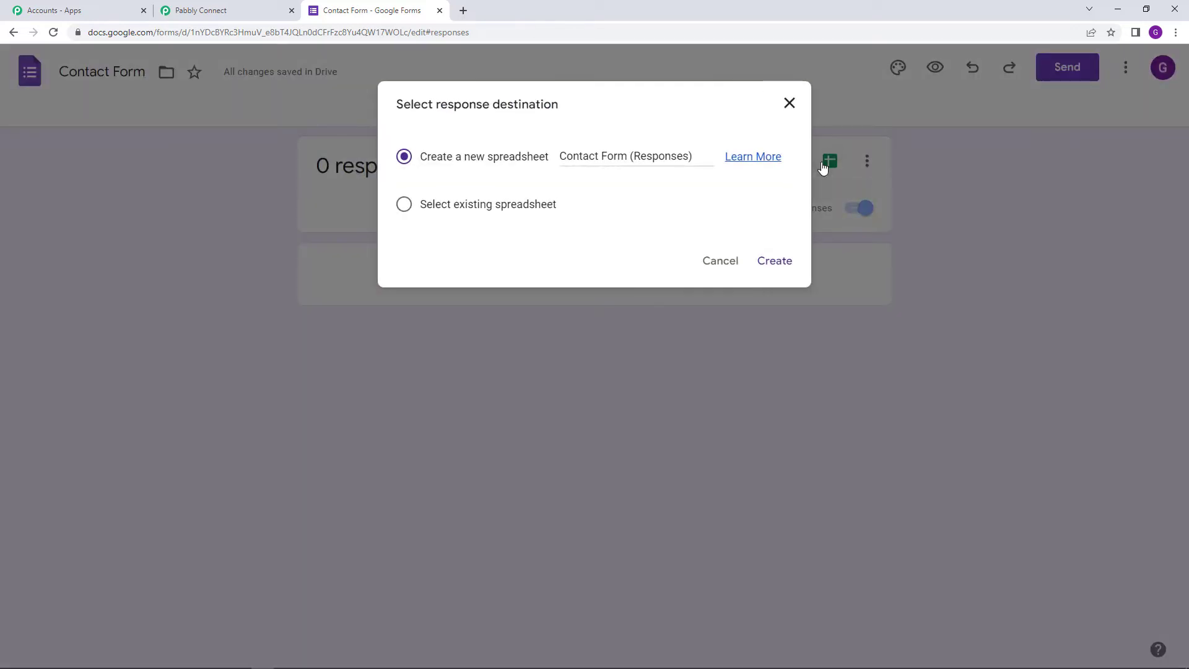
pyautogui.click(766, 263)
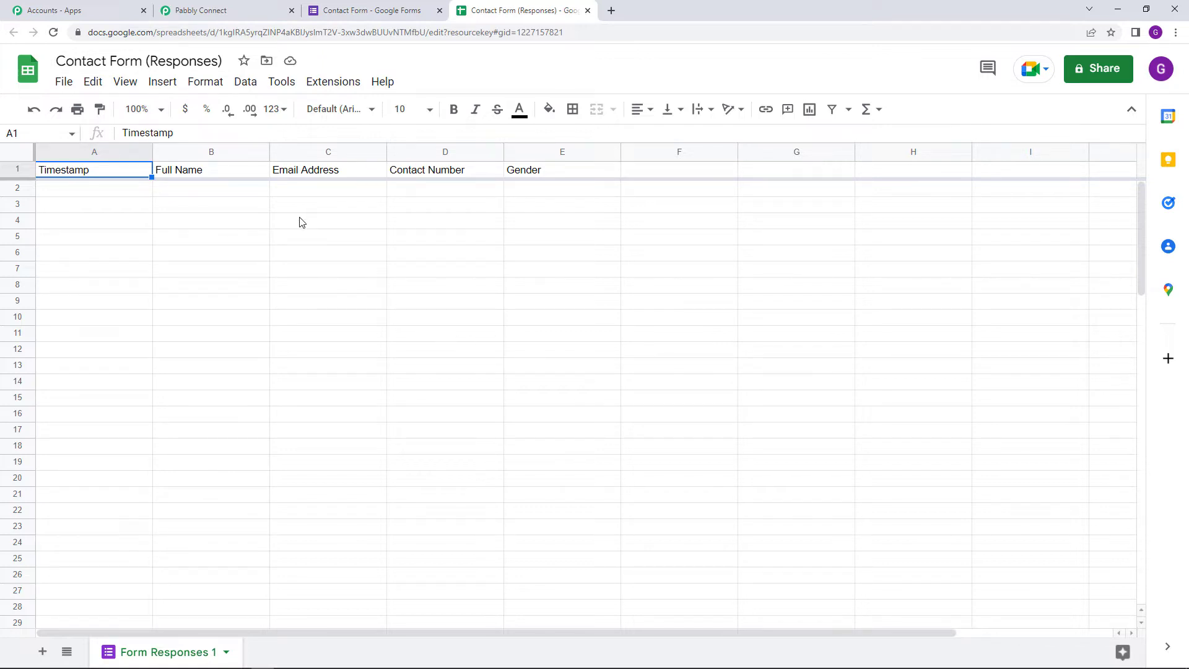
# - Check the Full Name, Email Address, Contact Number and Gender headers in row 1
pyautogui.click(221, 178)
pyautogui.click(346, 175)
pyautogui.click(432, 175)
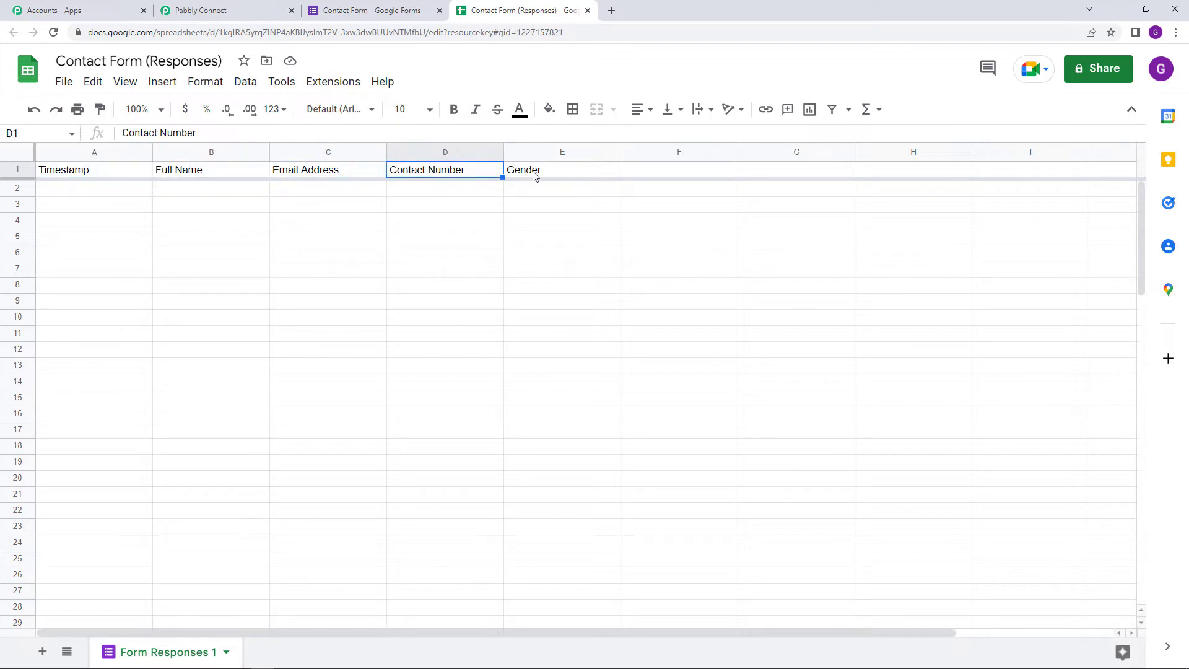
pyautogui.click(536, 176)
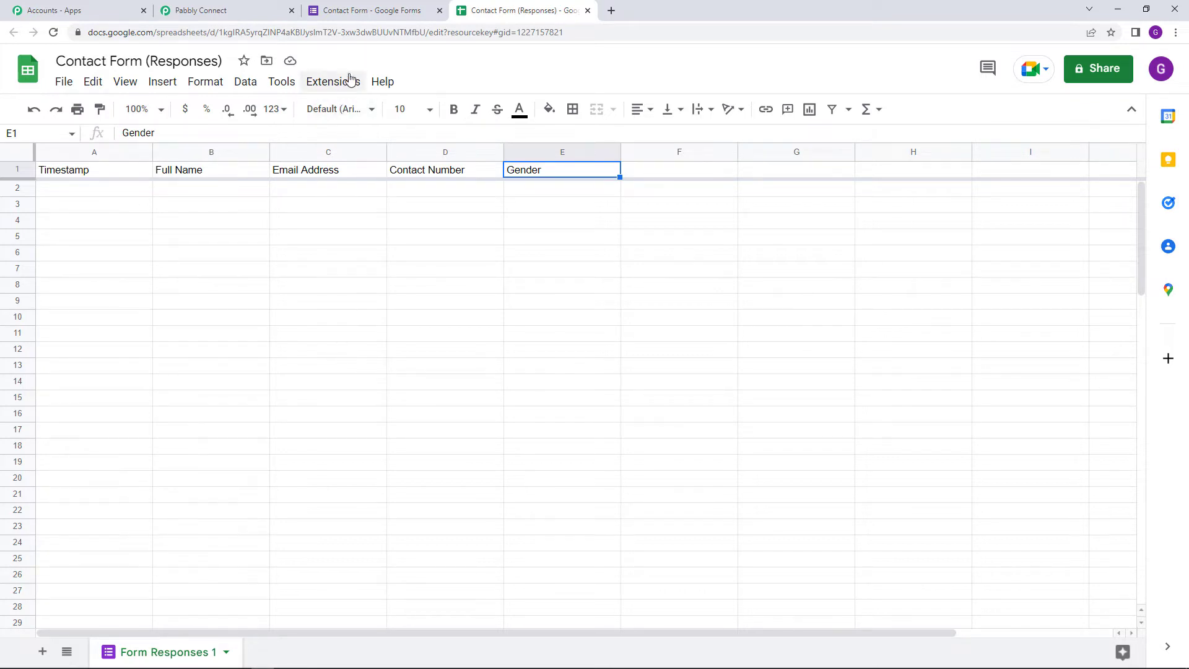
pyautogui.click(345, 83)
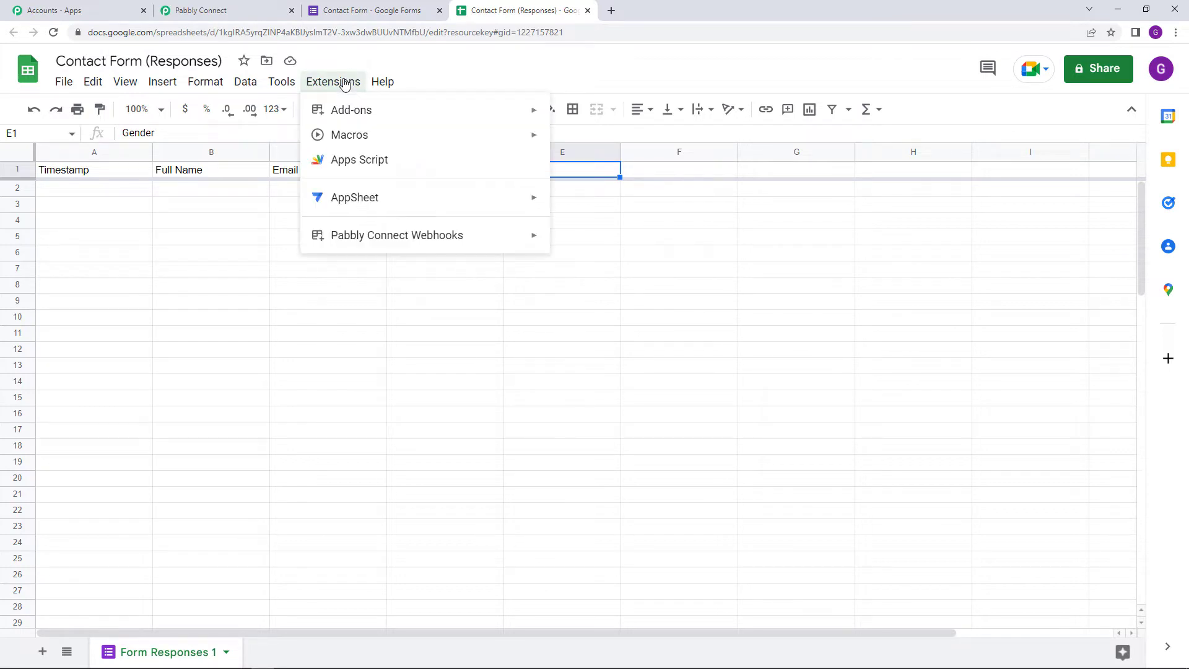
pyautogui.moveTo(340, 106)
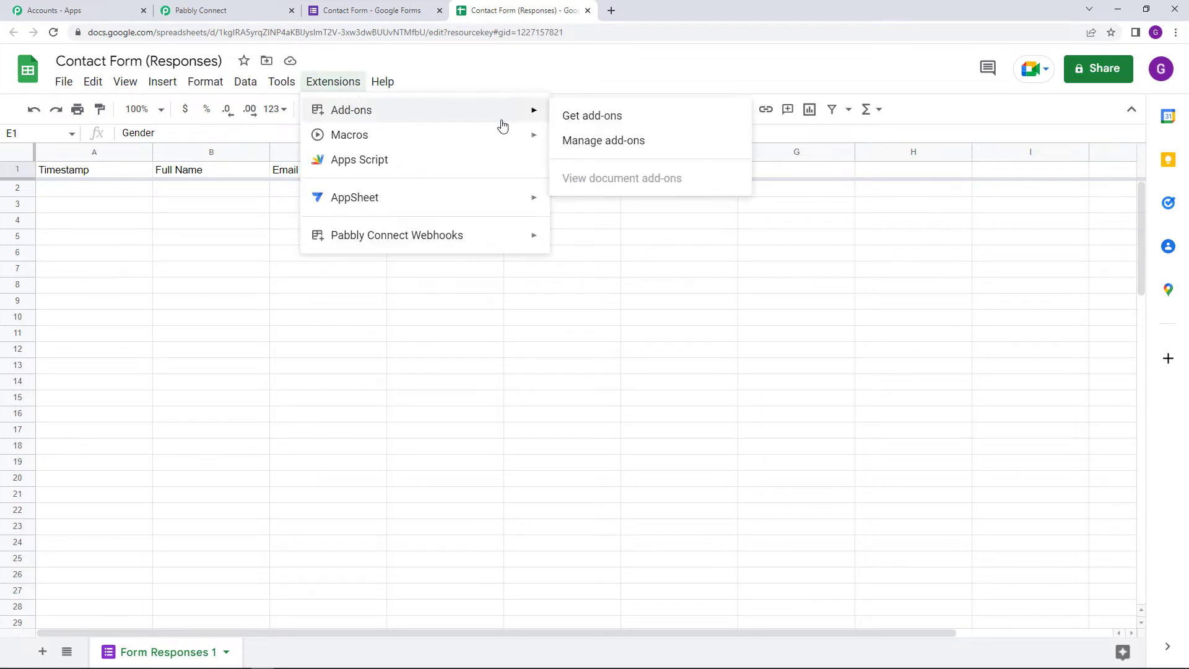
pyautogui.click(610, 116)
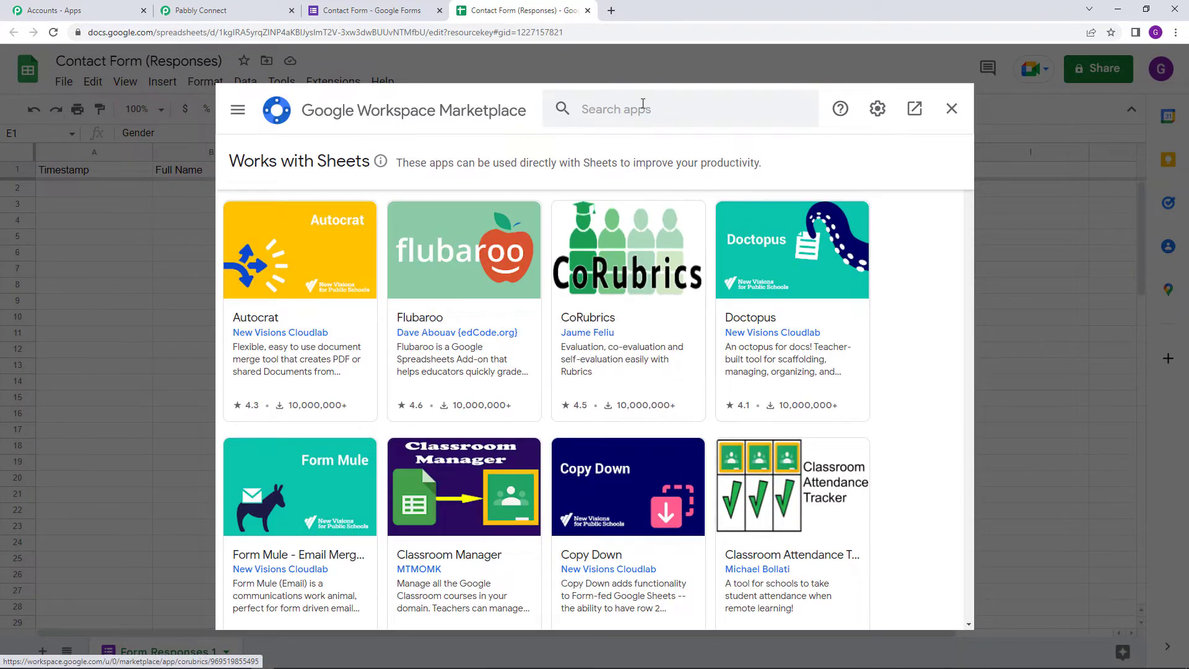
pyautogui.click(643, 103)
pyautogui.write('Pabb')
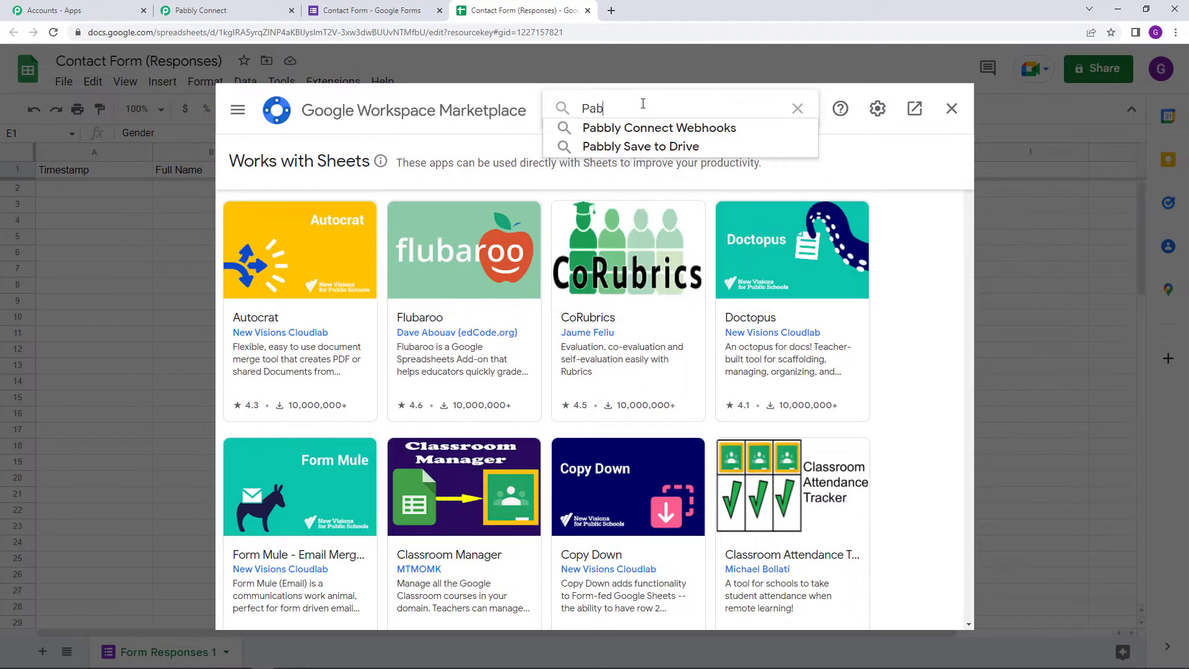
pyautogui.click(661, 128)
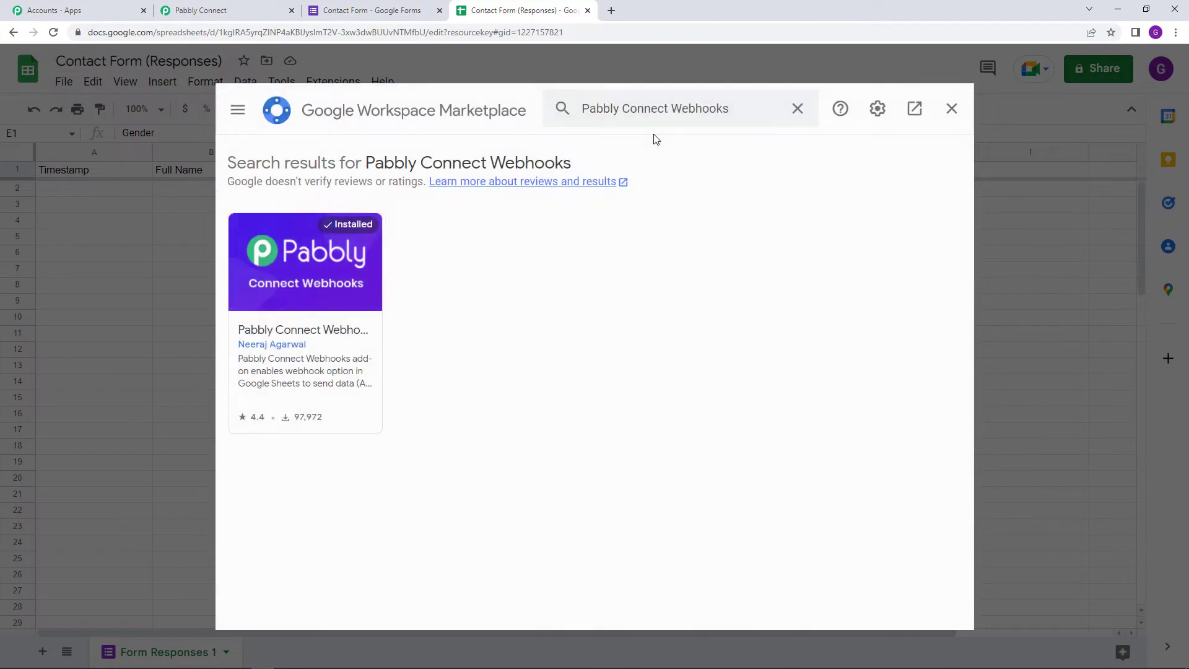
pyautogui.click(335, 348)
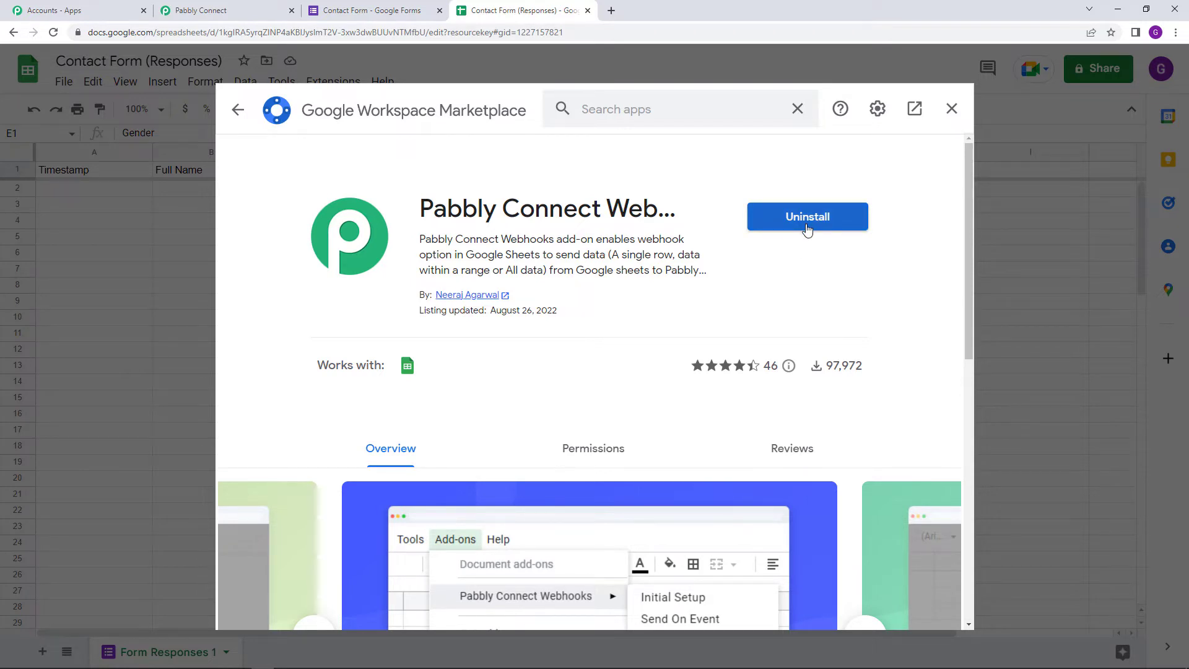
pyautogui.click(953, 118)
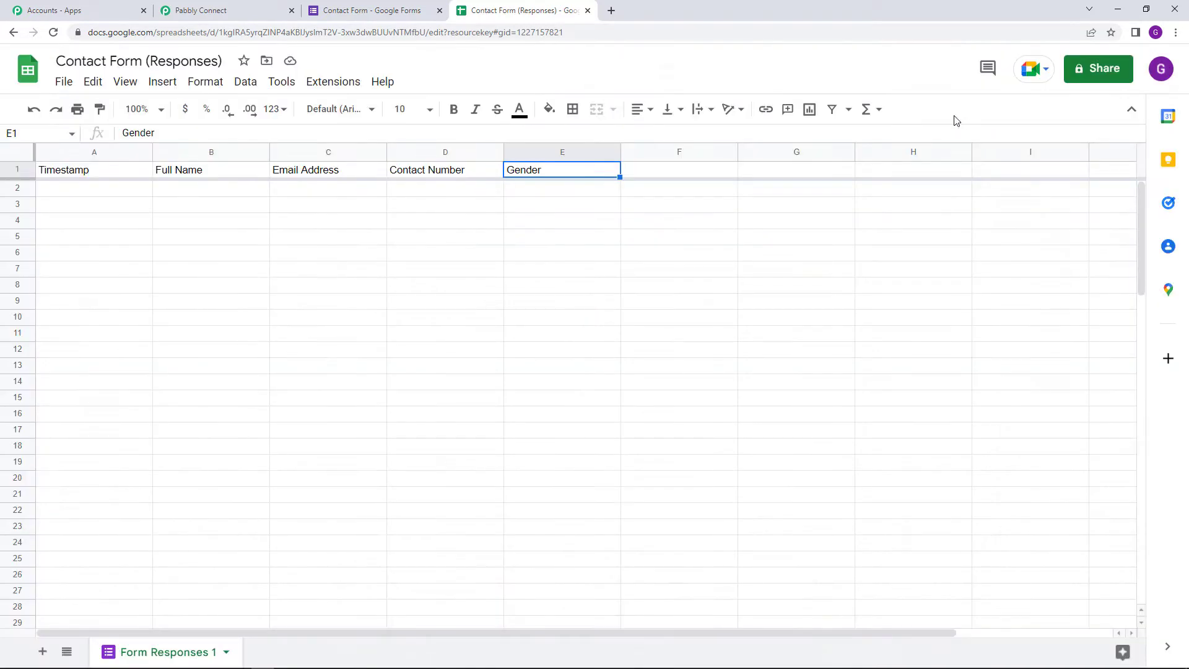
# - Launch Extensions > Pabbly Connect Webhooks > Initial Setup for the Form Responses 1 sheet
pyautogui.click(323, 86)
pyautogui.moveTo(365, 234)
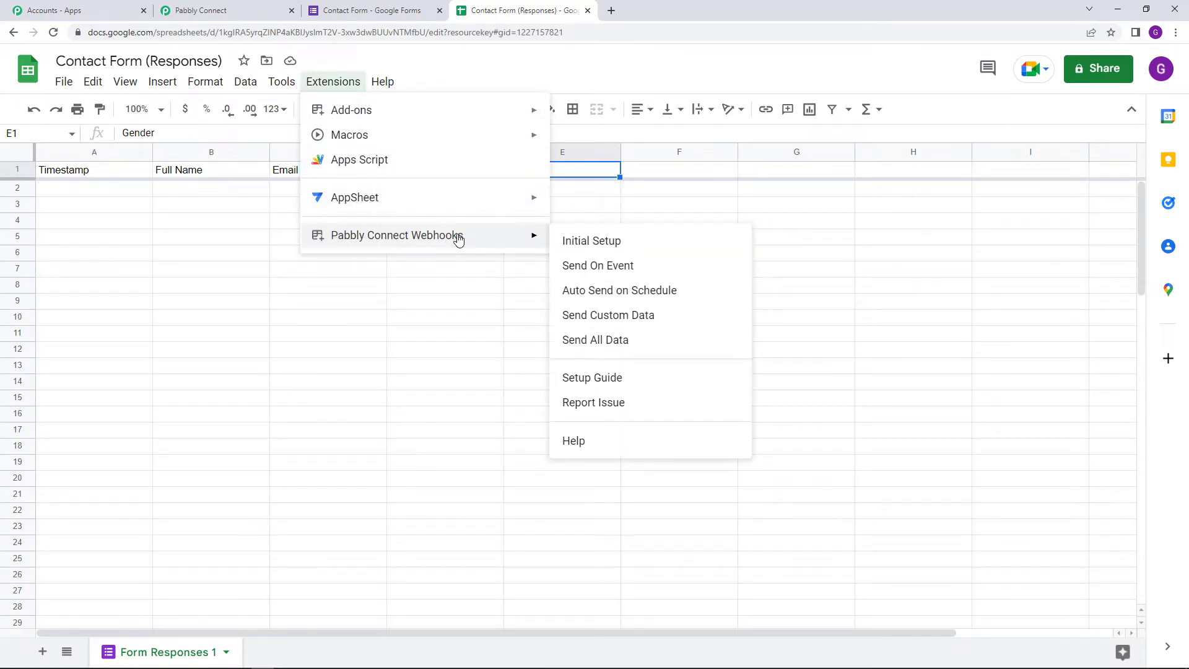
pyautogui.click(615, 243)
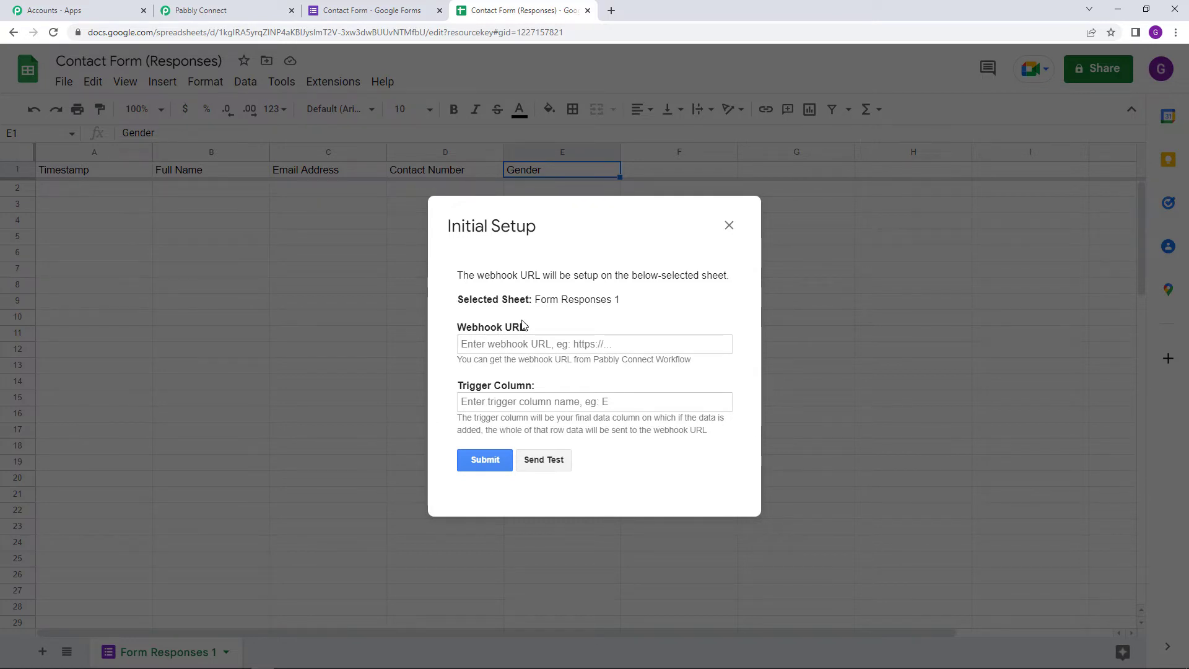
# - Paste the Pabbly webhook URL into the setup for sheet Form Responses 1
pyautogui.moveTo(535, 302); pyautogui.dragTo(622, 301)
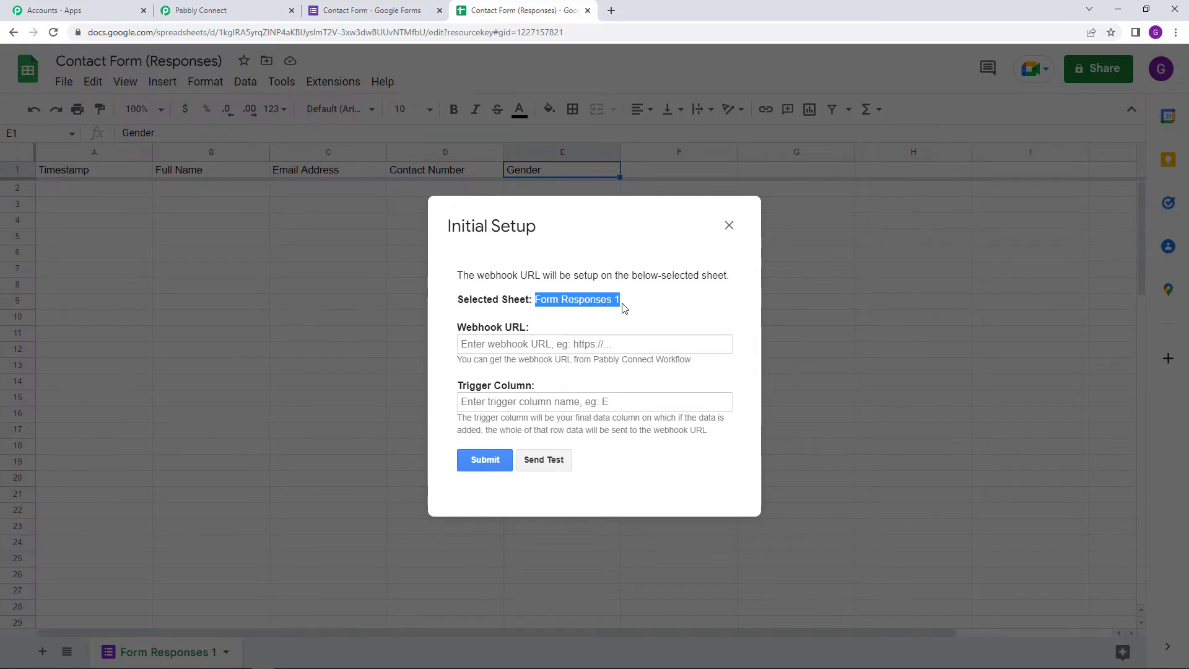
pyautogui.click(574, 345)
pyautogui.rightClick(573, 346)
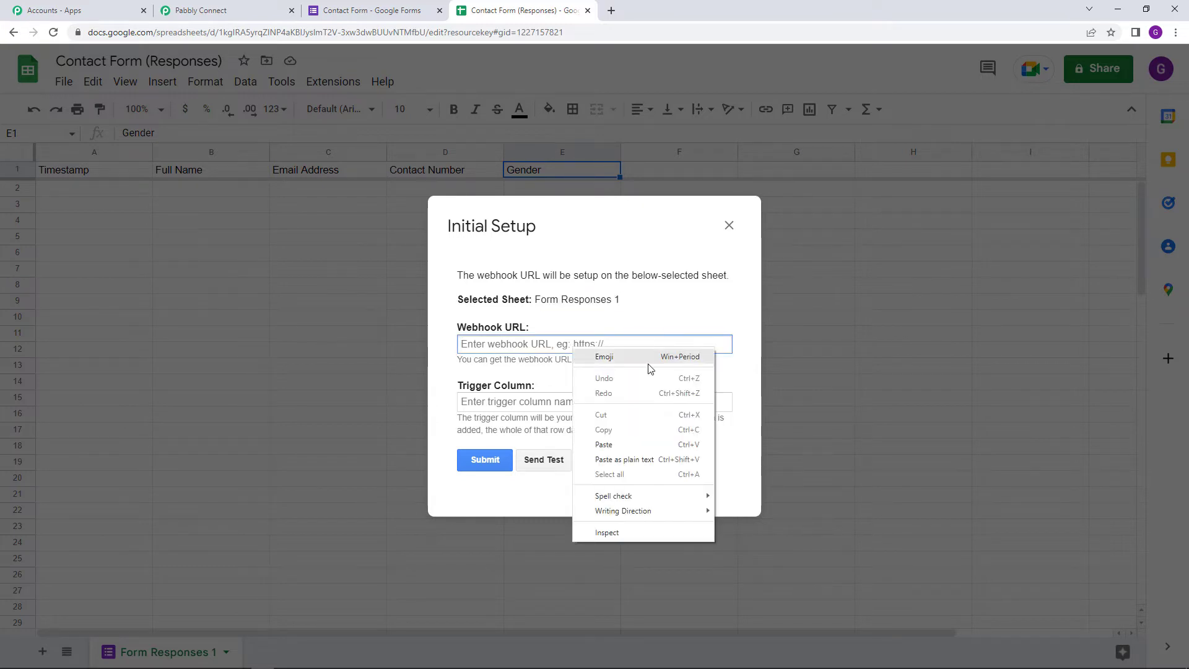
pyautogui.click(637, 440)
pyautogui.click(599, 383)
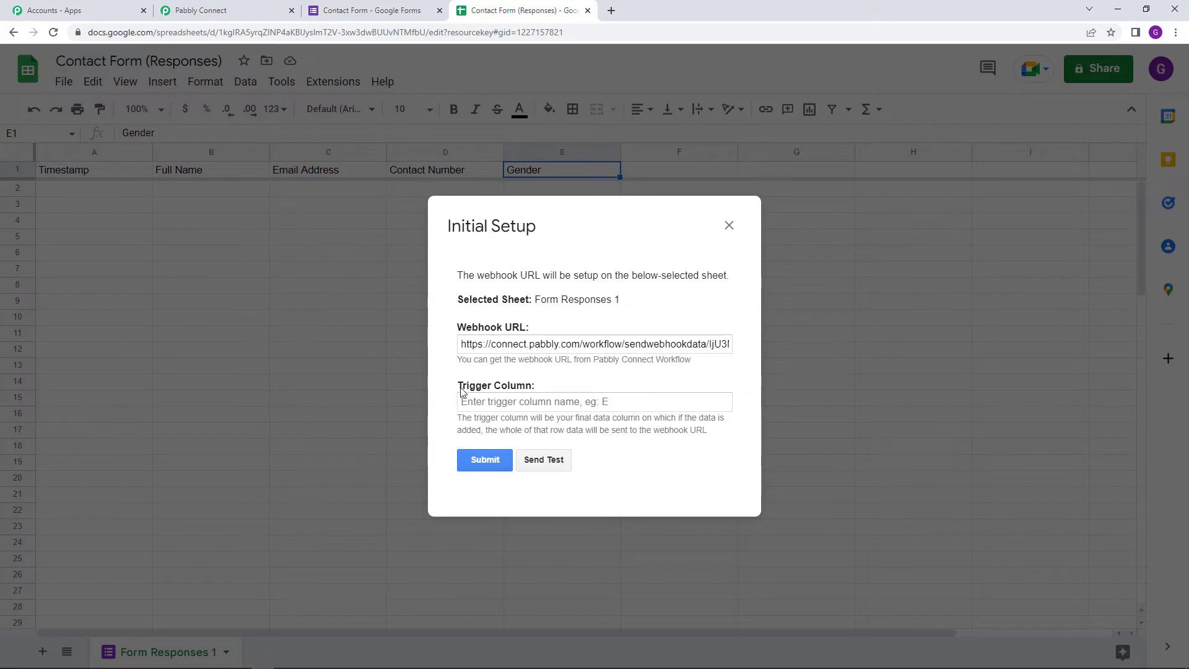
pyautogui.moveTo(460, 388); pyautogui.dragTo(560, 396)
pyautogui.click(554, 405)
# - Set trigger column E, submit the webhook setup, and close the dialog
pyautogui.click(499, 403)
pyautogui.write('E')
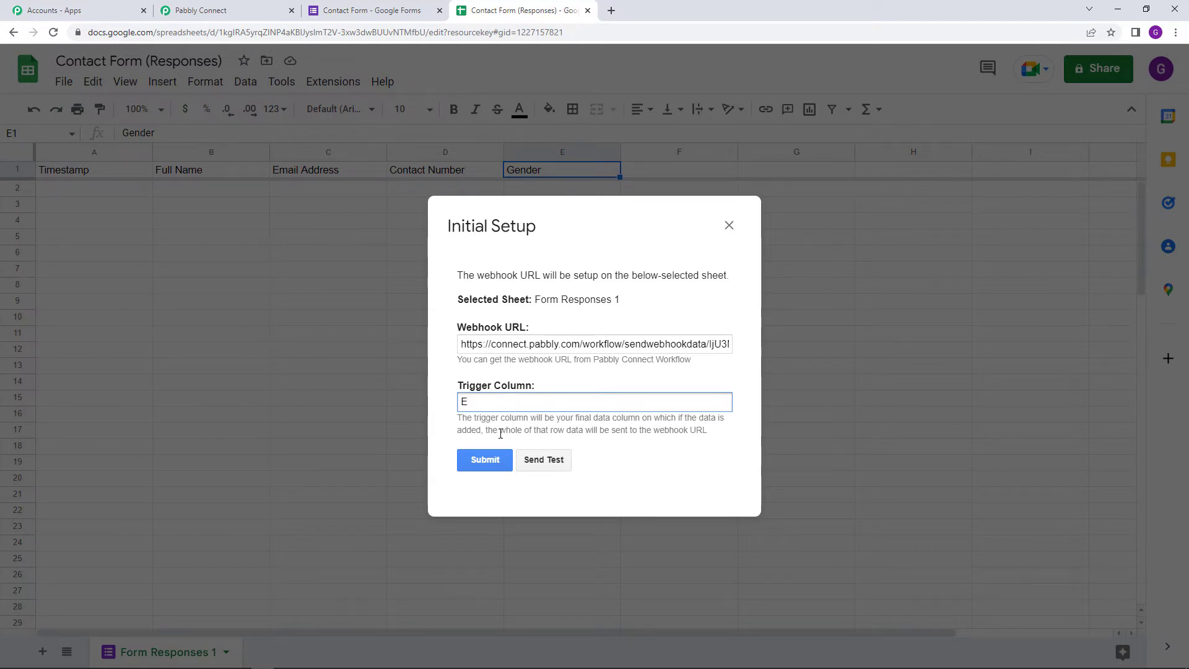
pyautogui.click(486, 468)
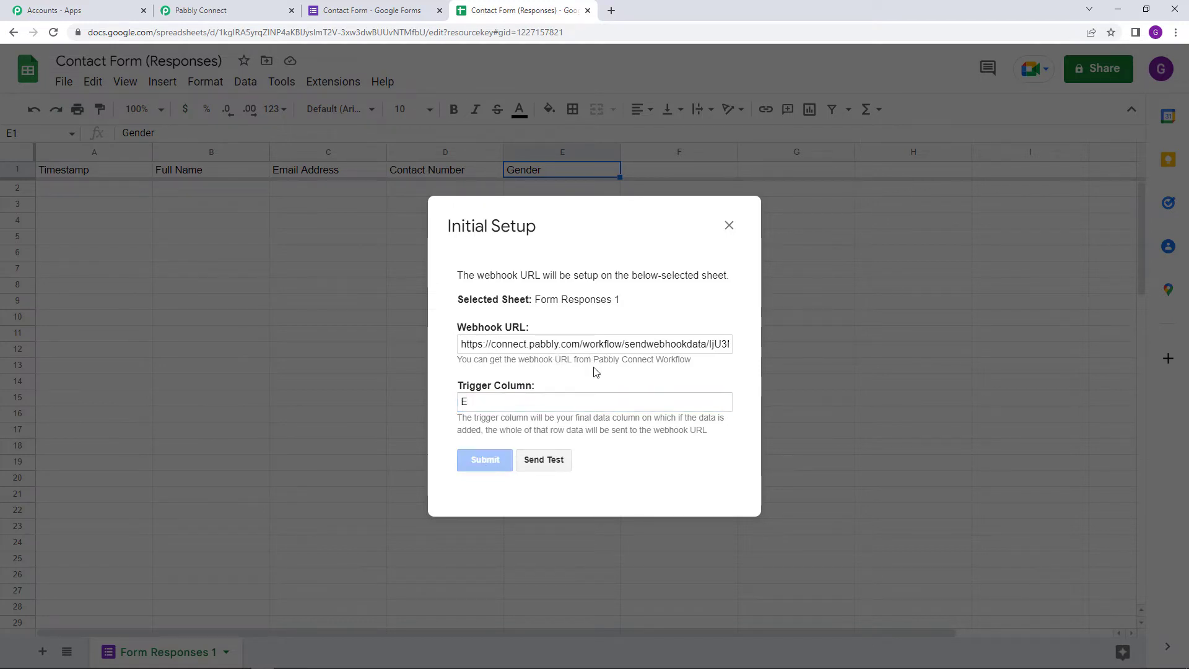
pyautogui.scroll(-1, 612, 443)
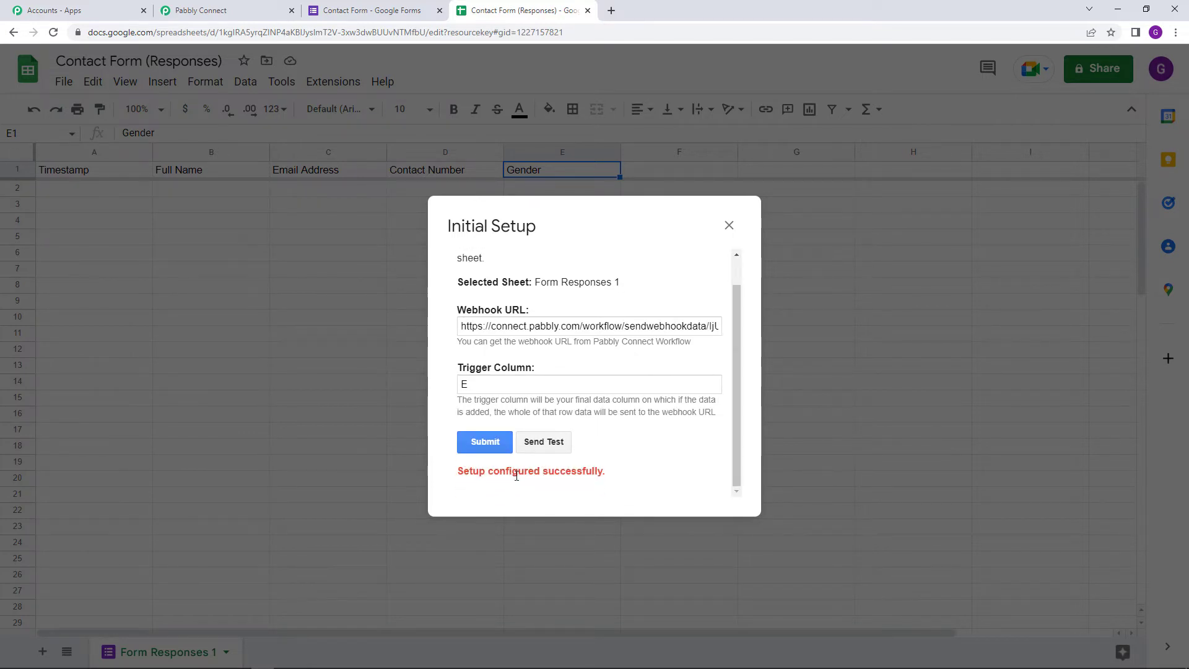
pyautogui.click(729, 227)
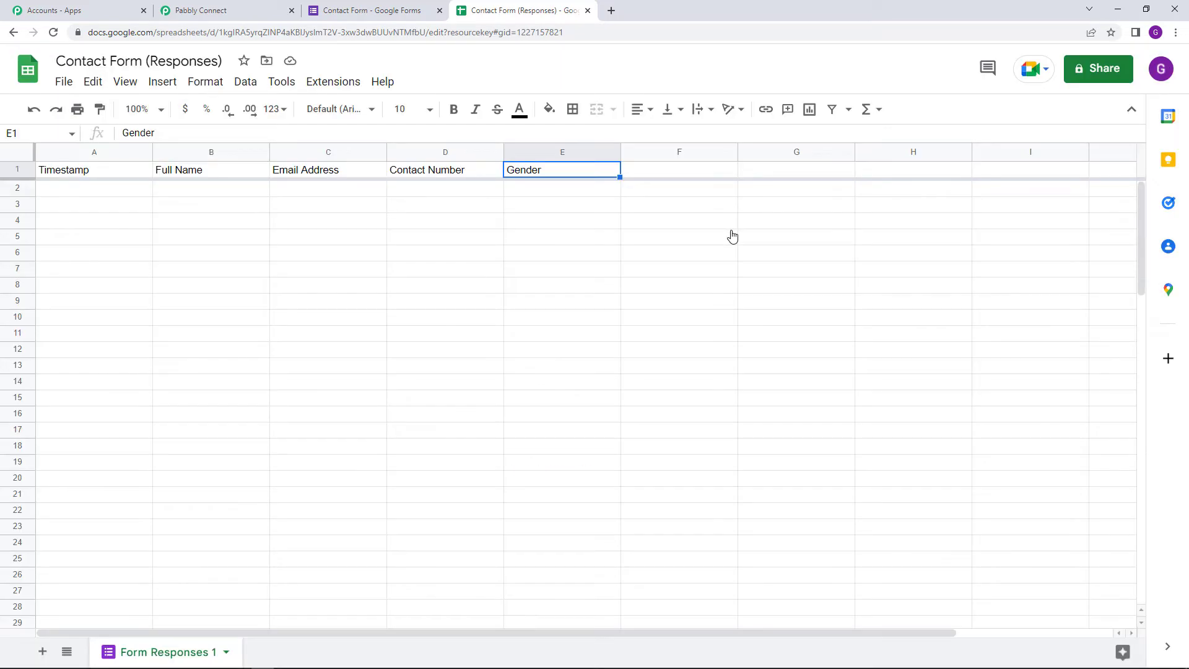
# - Enable Pabbly Connect Webhooks > Send On Event so new response rows are sent
pyautogui.click(331, 82)
pyautogui.moveTo(358, 236)
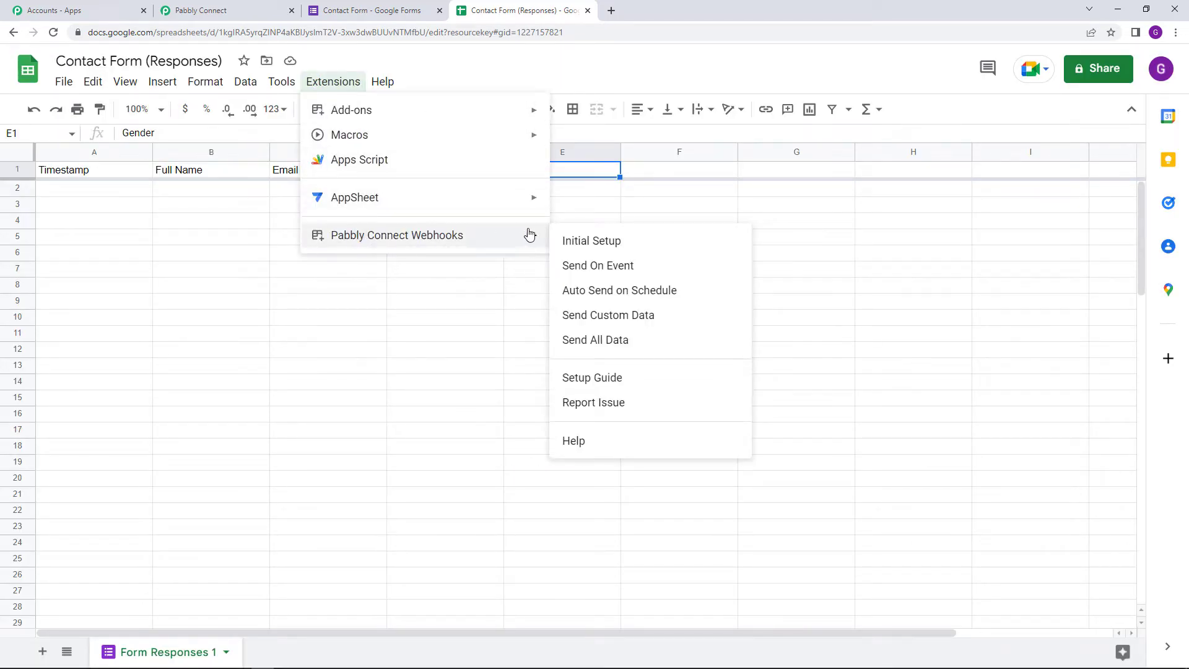
pyautogui.click(600, 272)
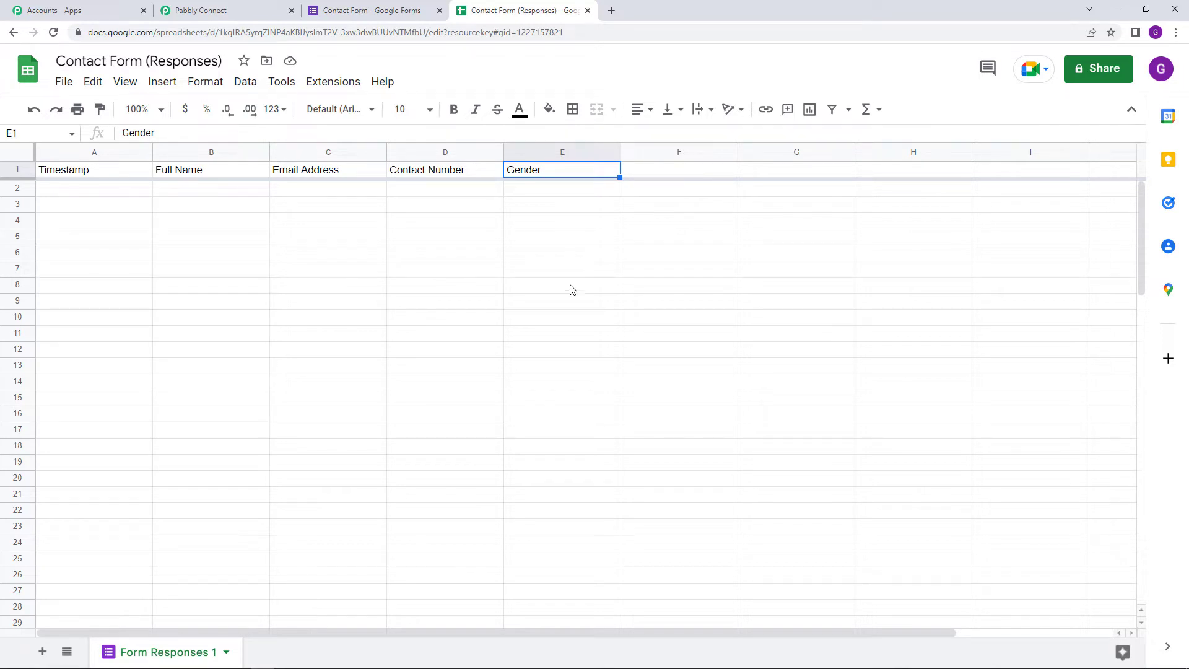
# - Open the live Contact Form preview from the Google Forms tab
pyautogui.click(377, 5)
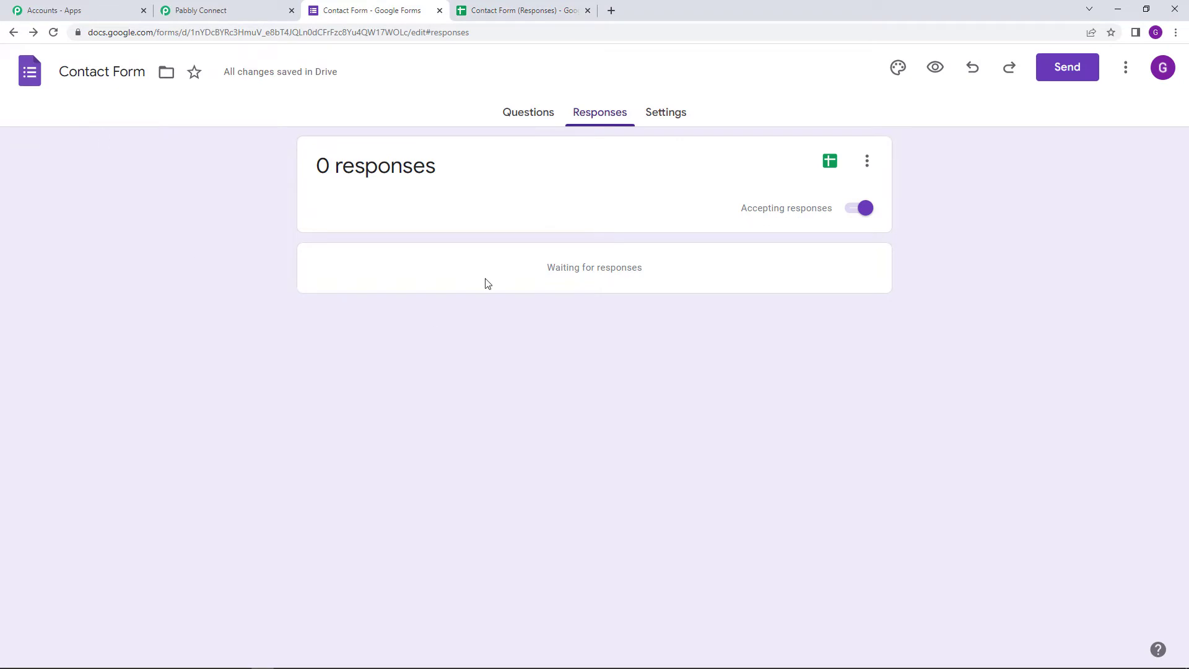
pyautogui.click(935, 69)
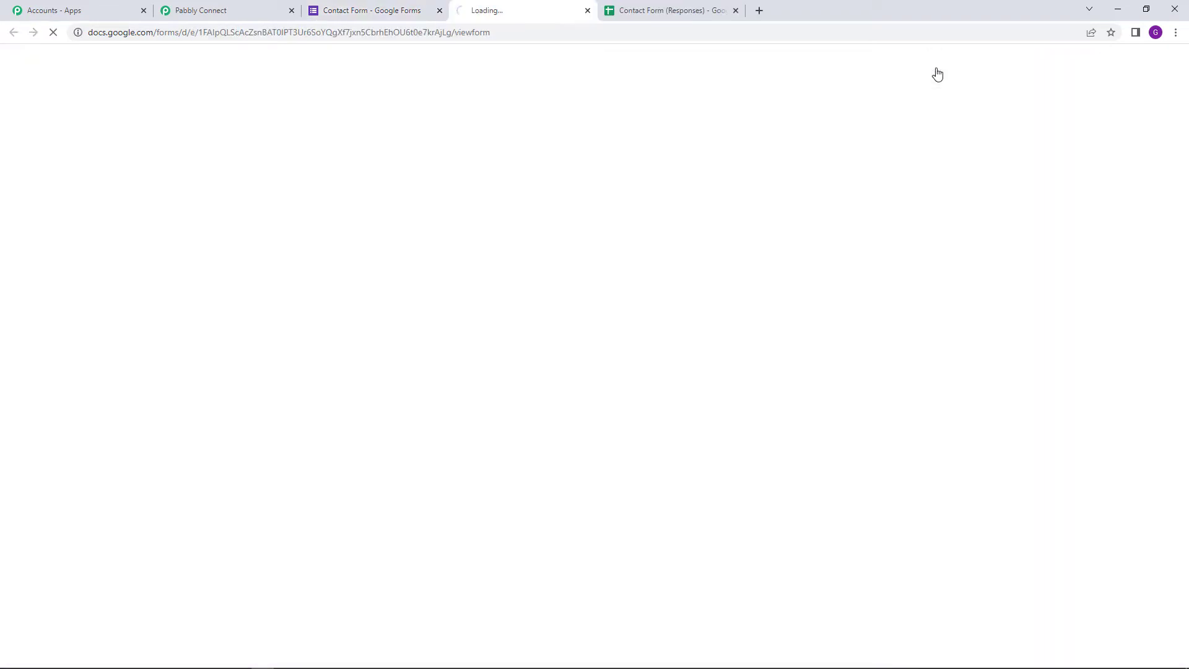
pyautogui.scroll(-2, 526, 366)
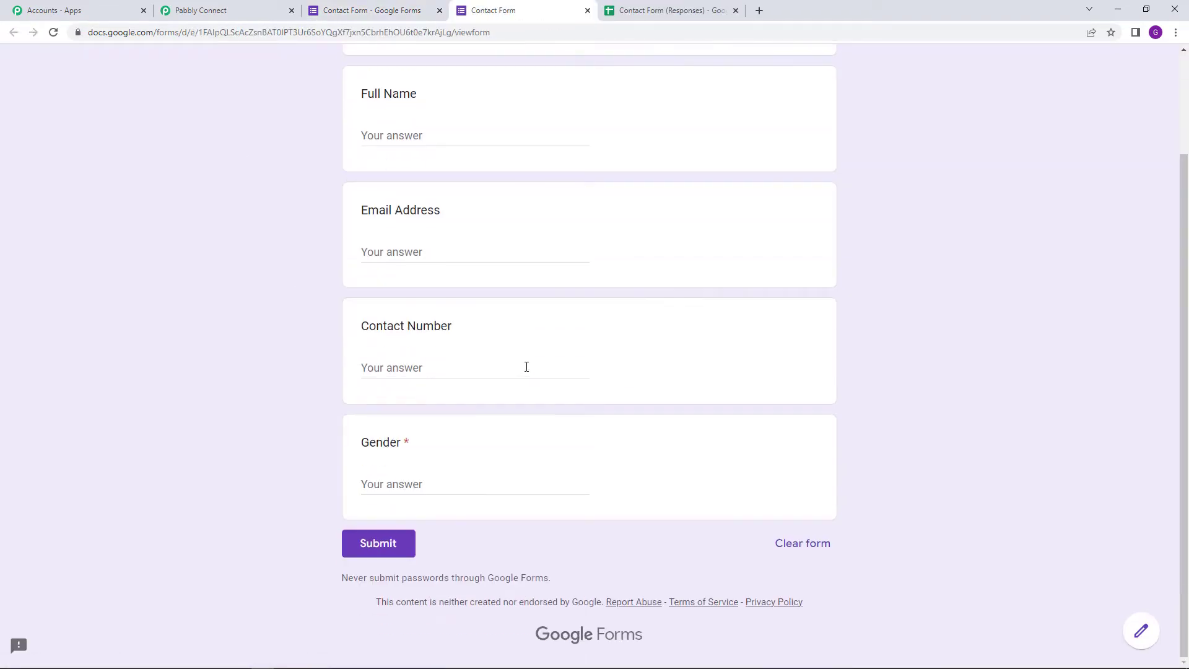
# - Submit the form with a sample full name, e-mail, contact number and gender Male
pyautogui.click(394, 133)
pyautogui.write('Example Detail')
pyautogui.click(406, 245)
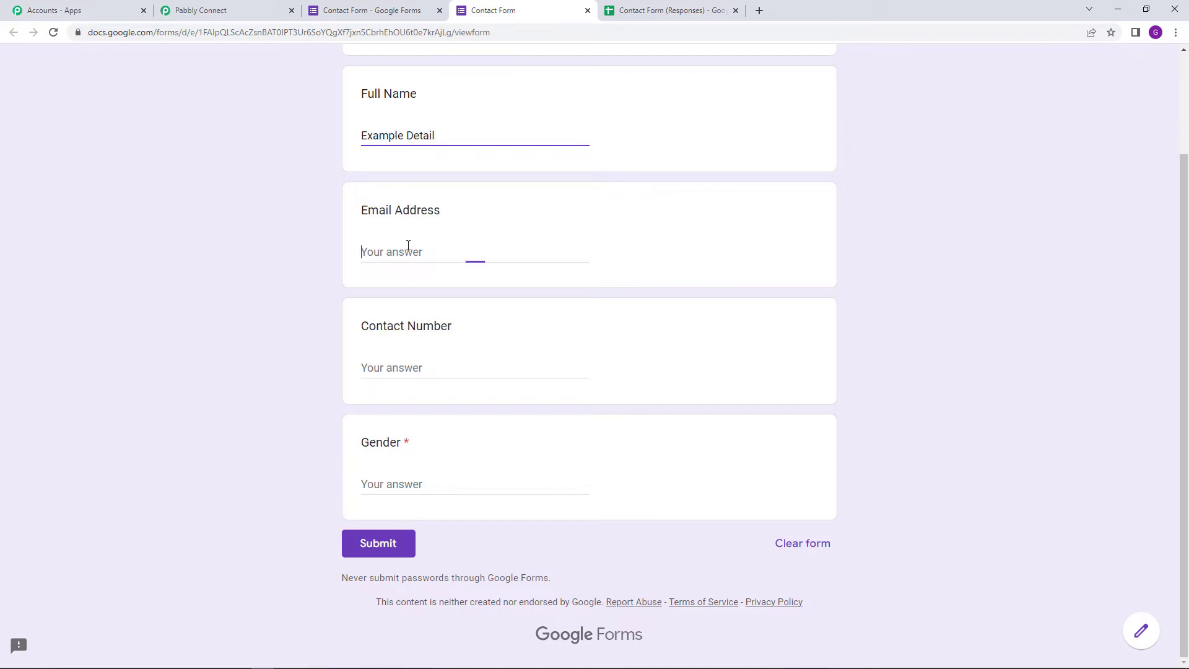
pyautogui.write('exaple')
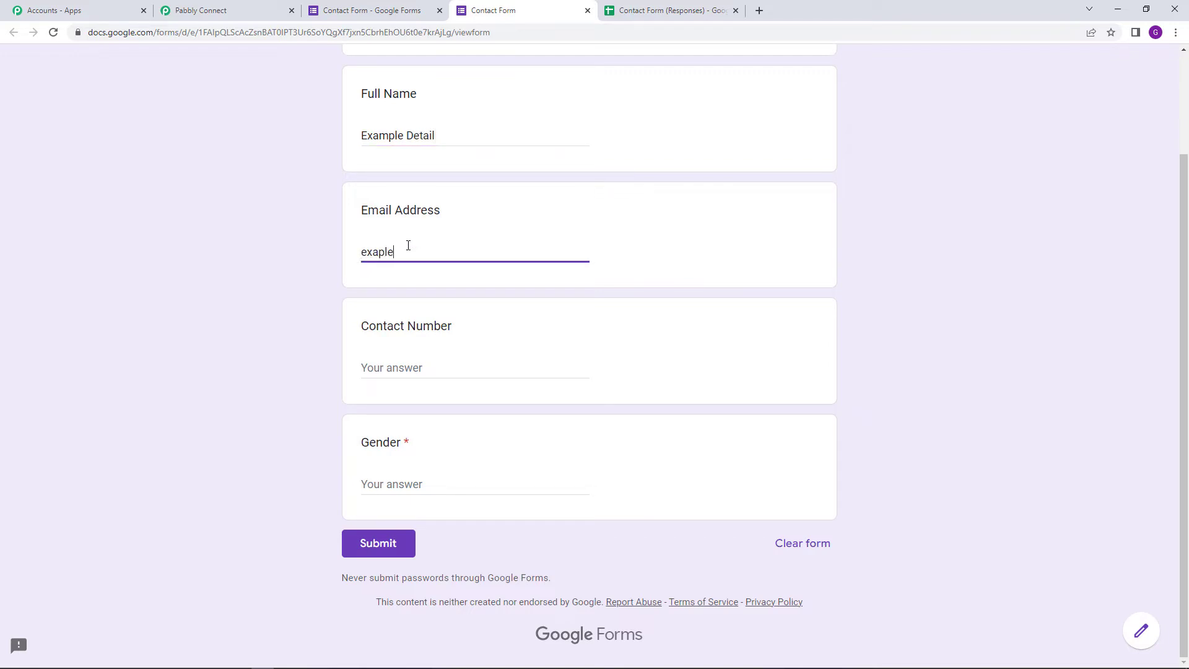
pyautogui.write('123@example.com')
pyautogui.click(409, 365)
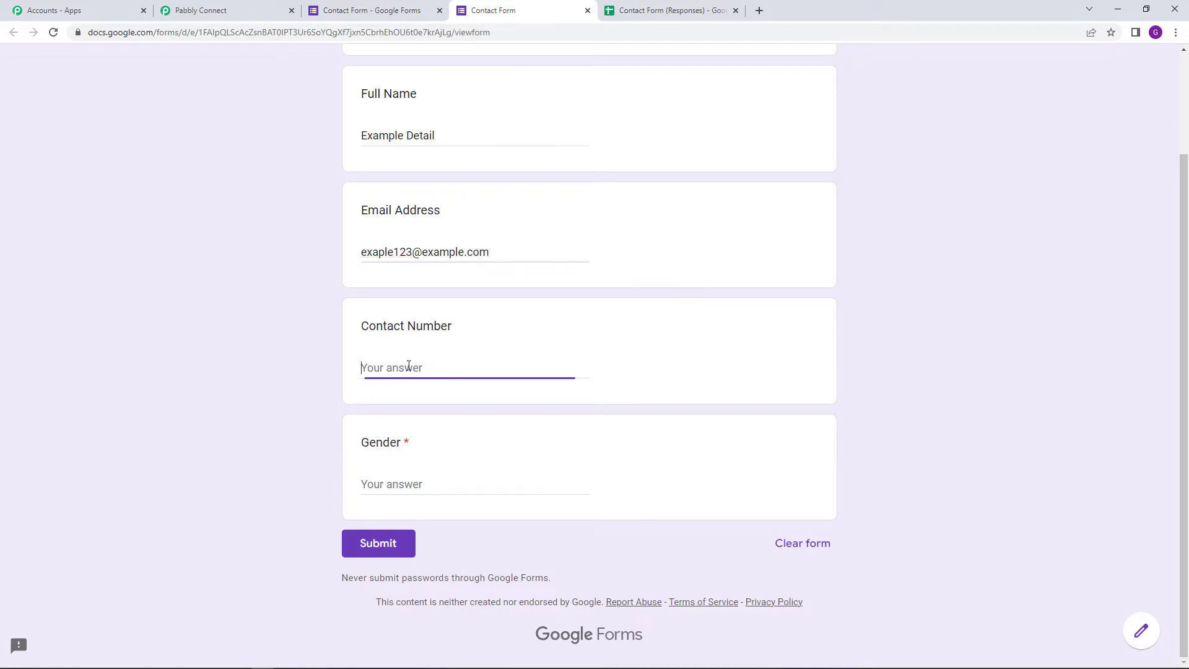
pyautogui.write('9')
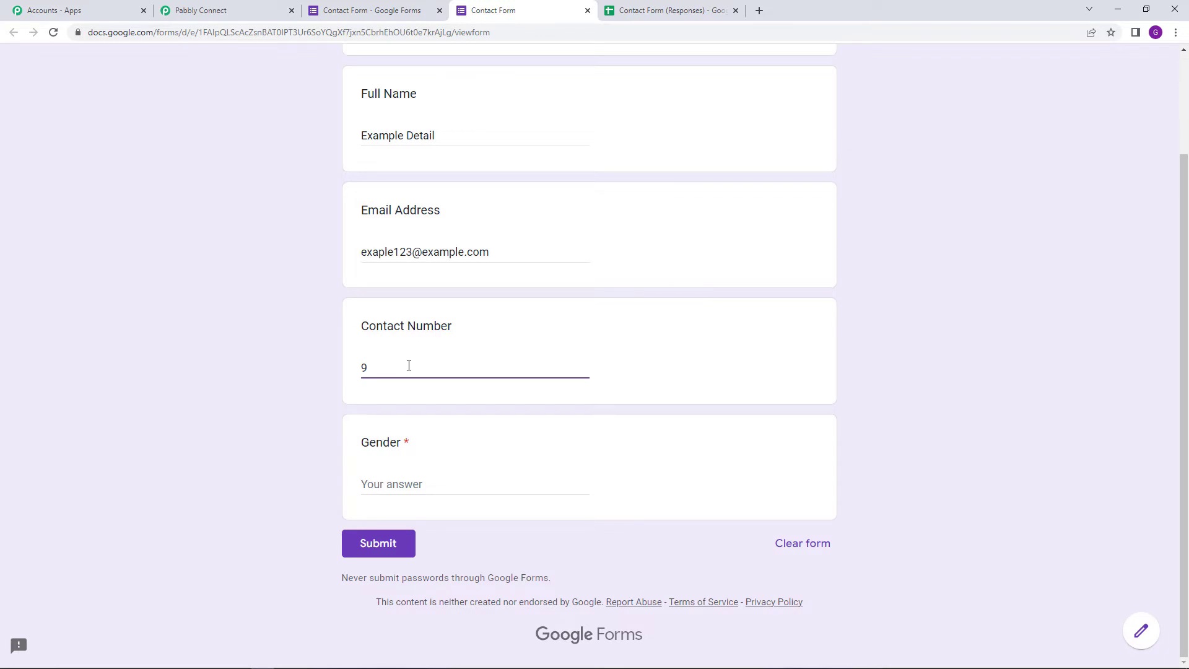
pyautogui.write('000000000')
pyautogui.click(424, 484)
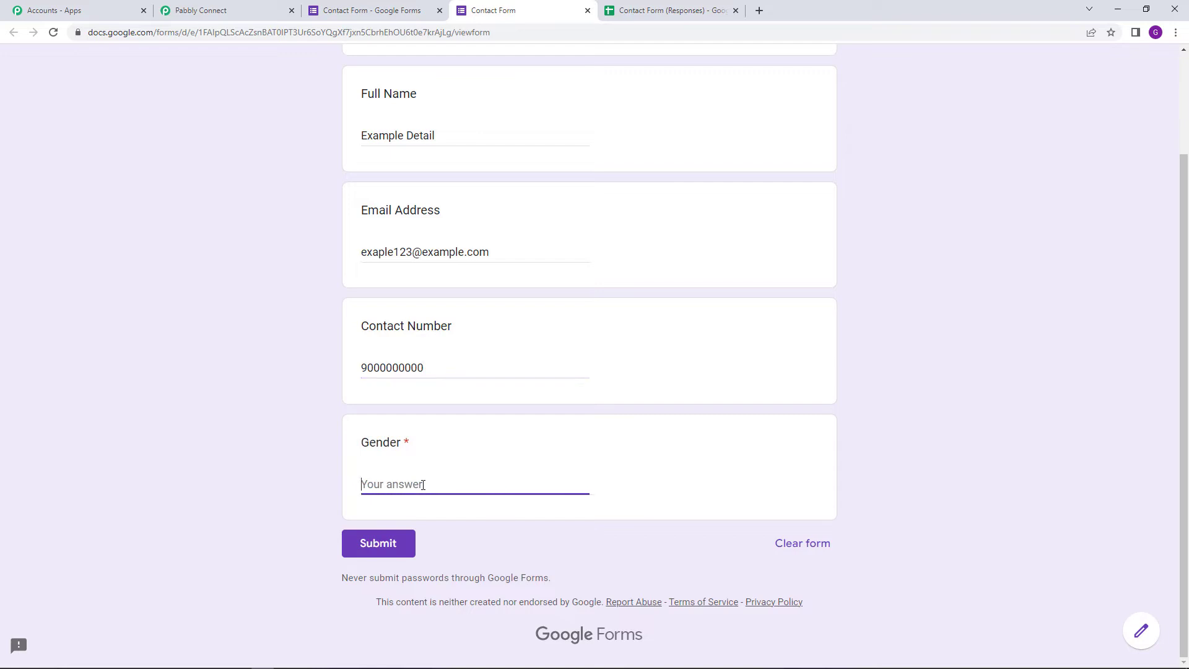
pyautogui.write('Male')
pyautogui.scroll(2, 455, 480)
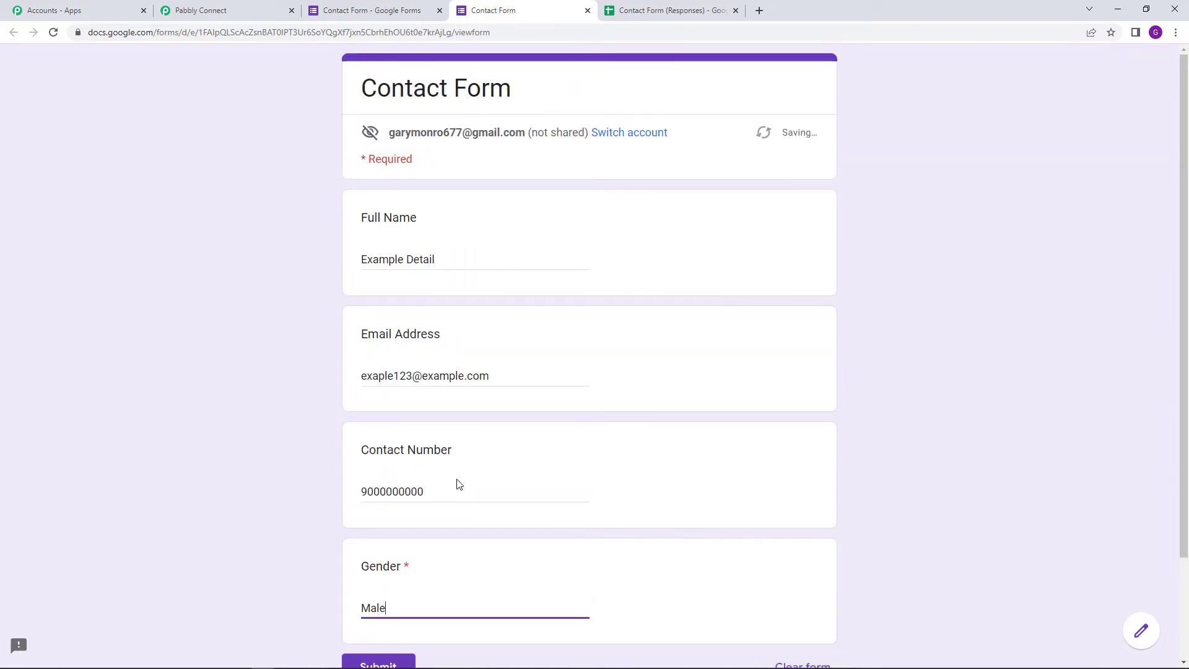
pyautogui.scroll(-2, 452, 507)
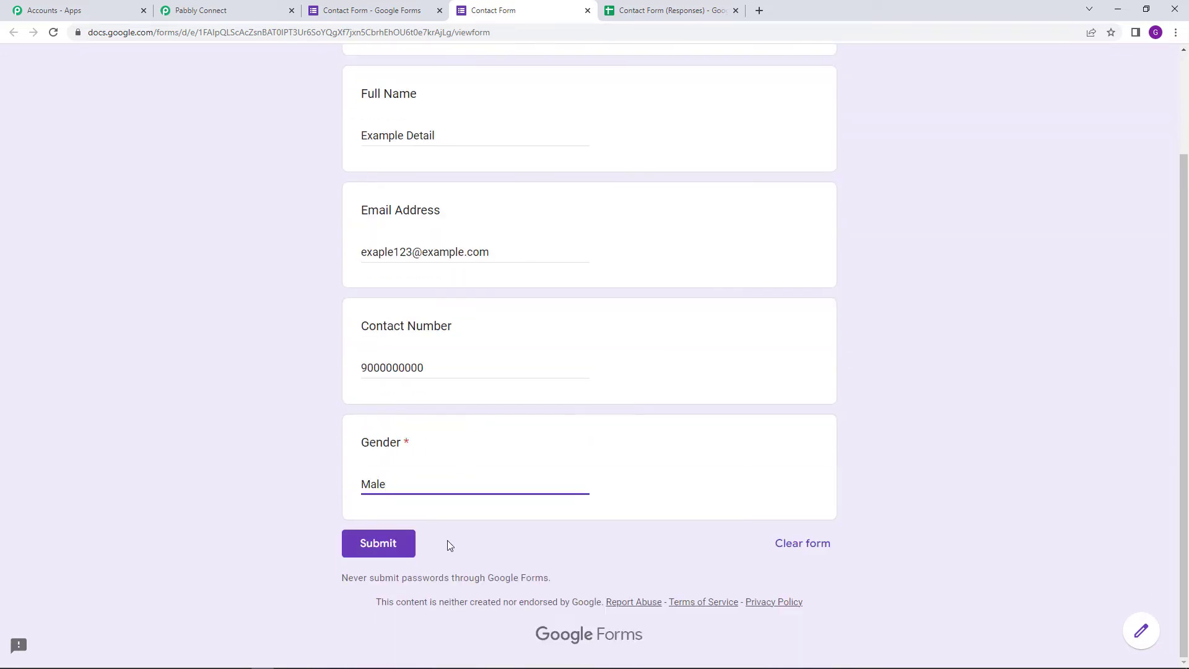
pyautogui.click(386, 544)
pyautogui.click(667, 11)
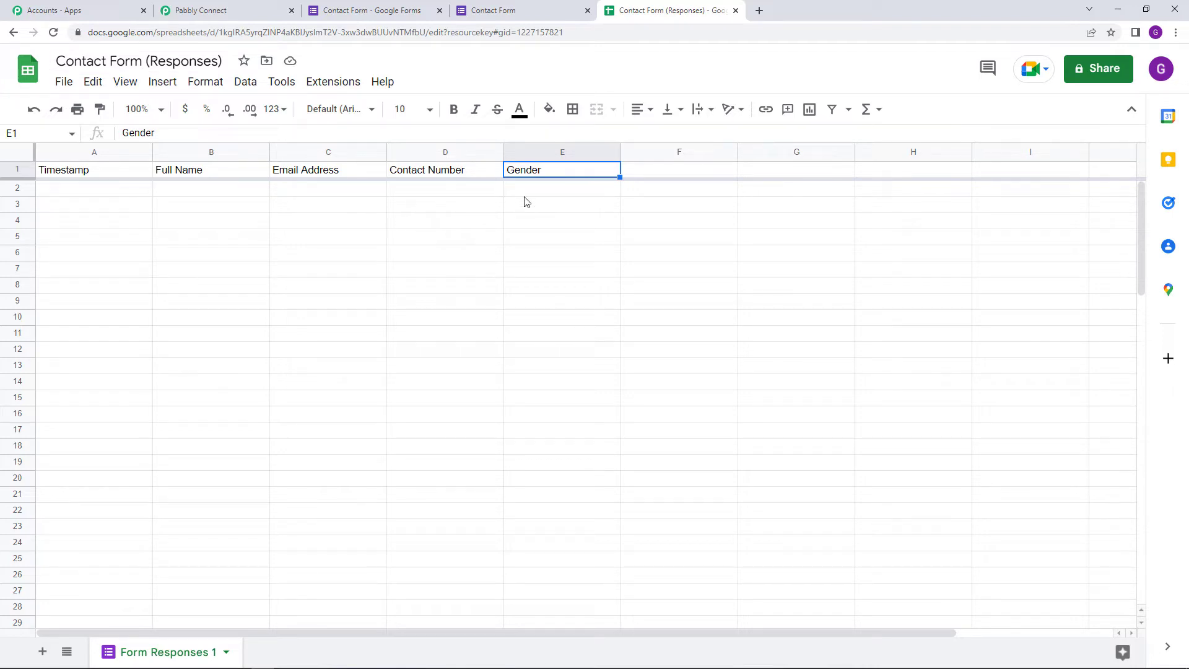
# - Return to the Pabbly Connect workflow and scroll to the trigger's Waiting For Webhook Response button
pyautogui.click(217, 10)
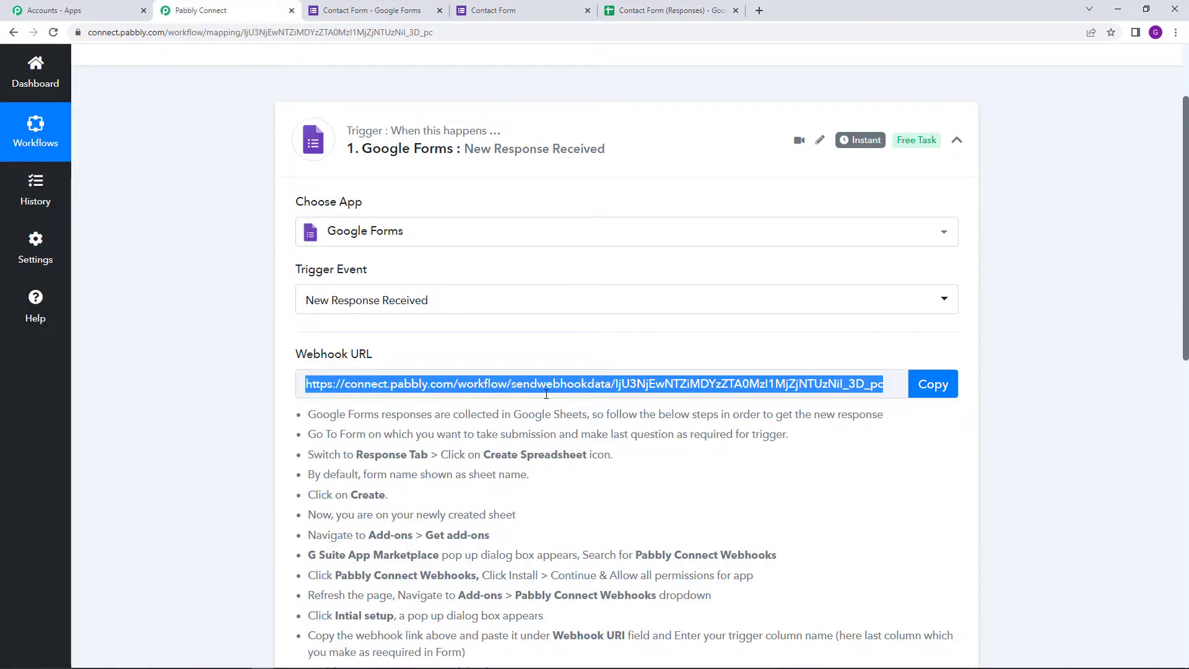
pyautogui.scroll(-3, 632, 482)
pyautogui.click(789, 330)
pyautogui.scroll(-2, 778, 361)
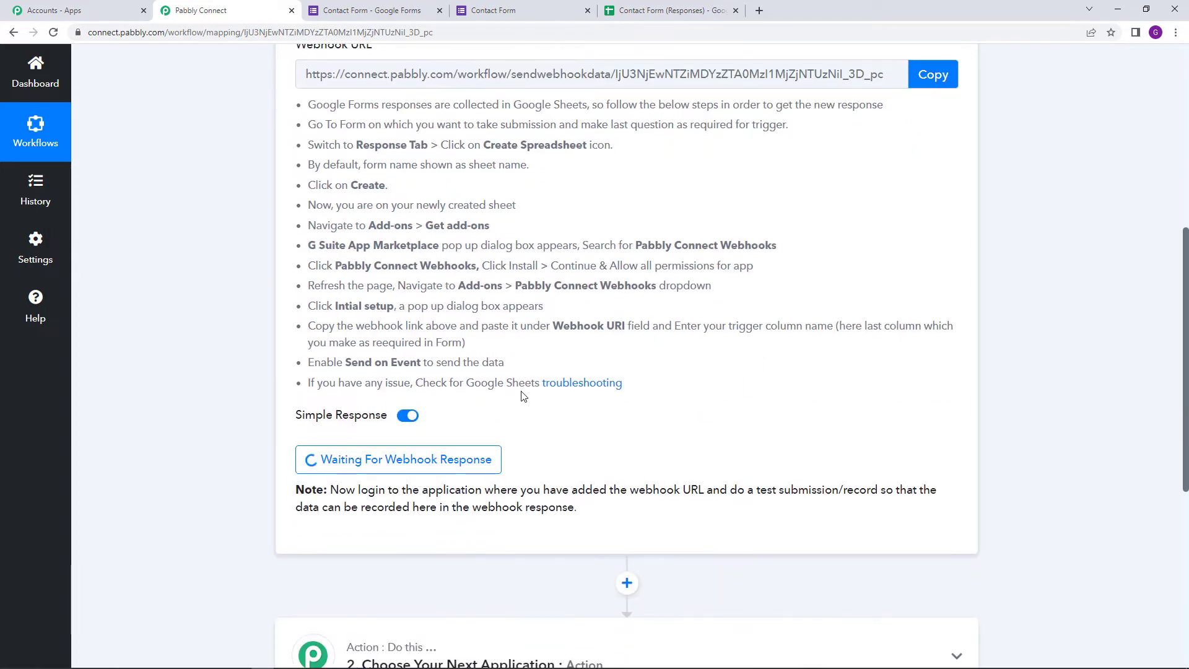
pyautogui.scroll(2, 559, 447)
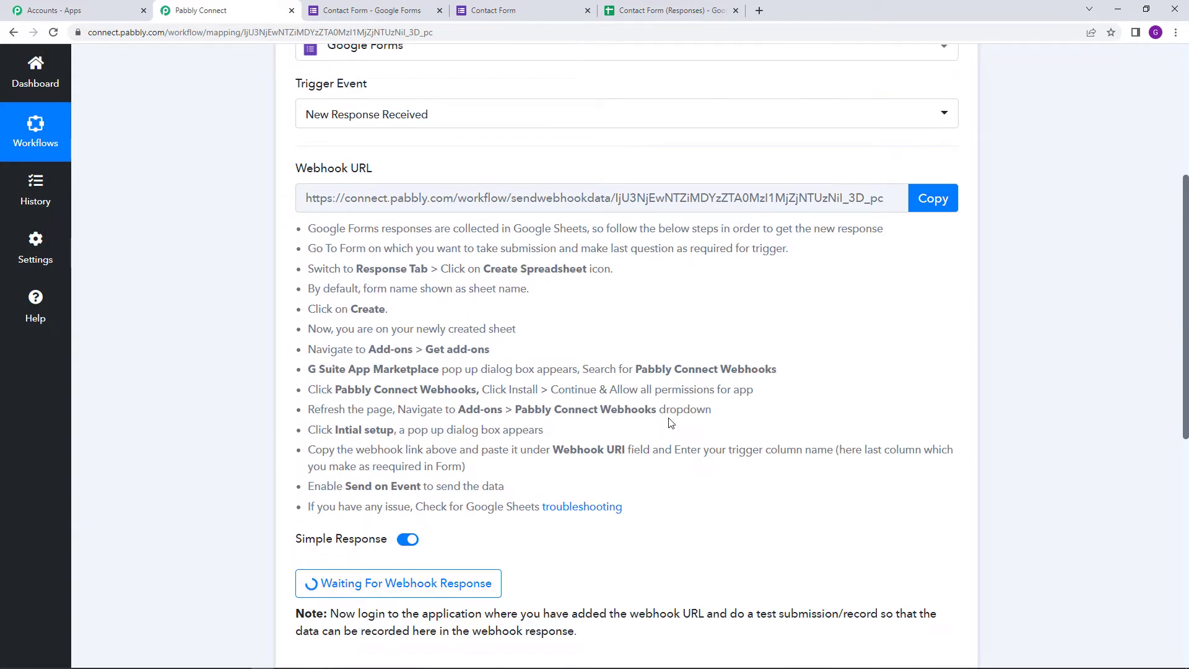
pyautogui.scroll(2, 551, 402)
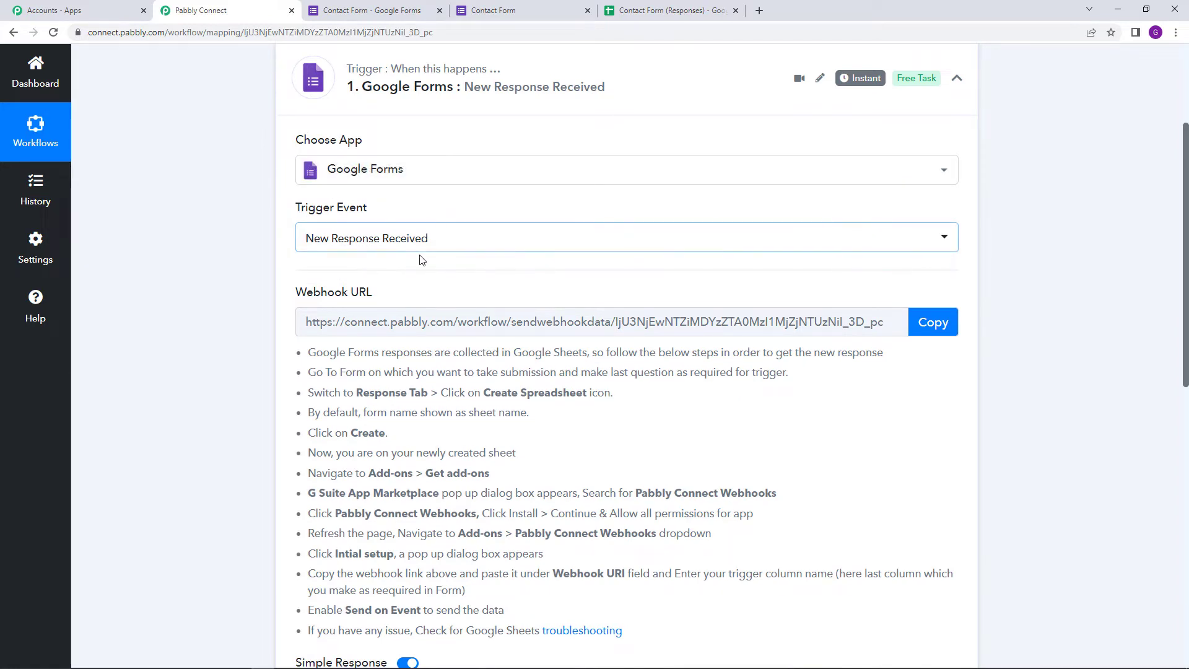
pyautogui.scroll(-1, 283, 113)
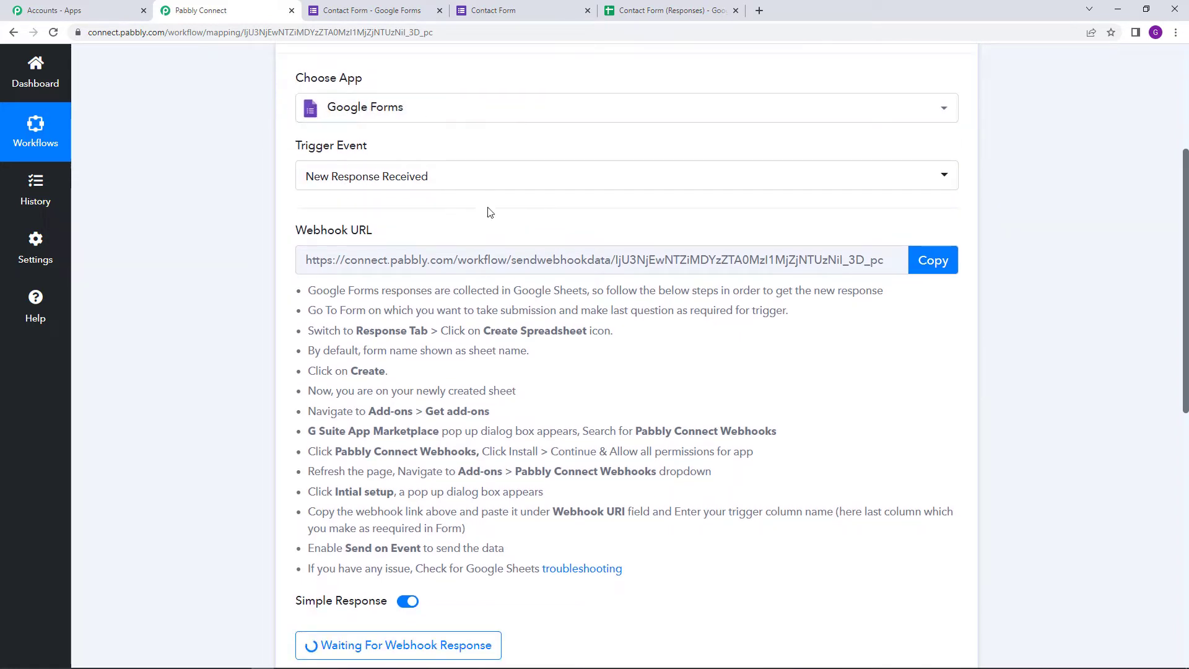
pyautogui.scroll(-2, 456, 217)
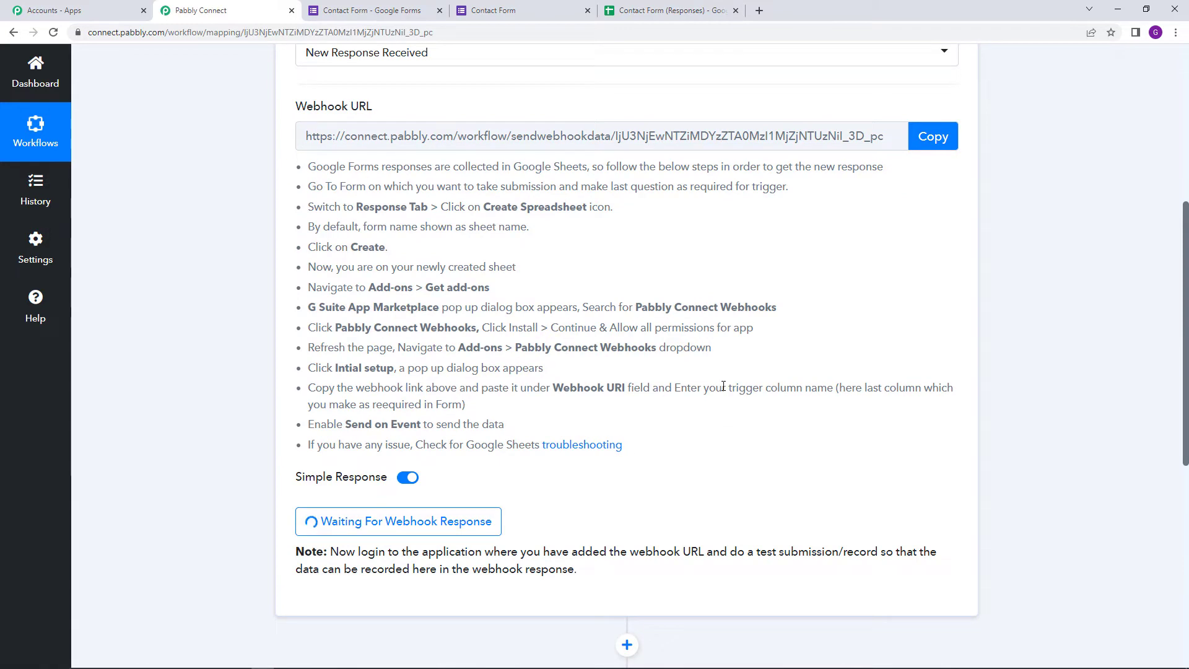
pyautogui.scroll(-2, 722, 421)
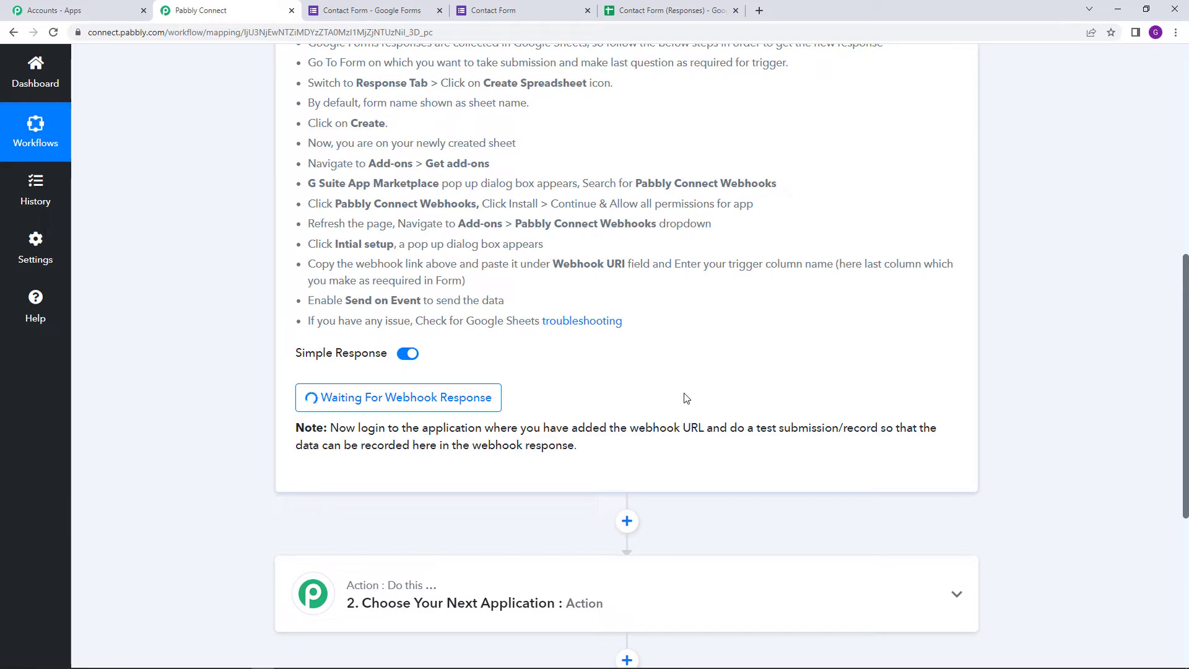
# - Submit the filled-in contact form and confirm it appears as row 2 in Contact Form (Responses)
pyautogui.click(531, 10)
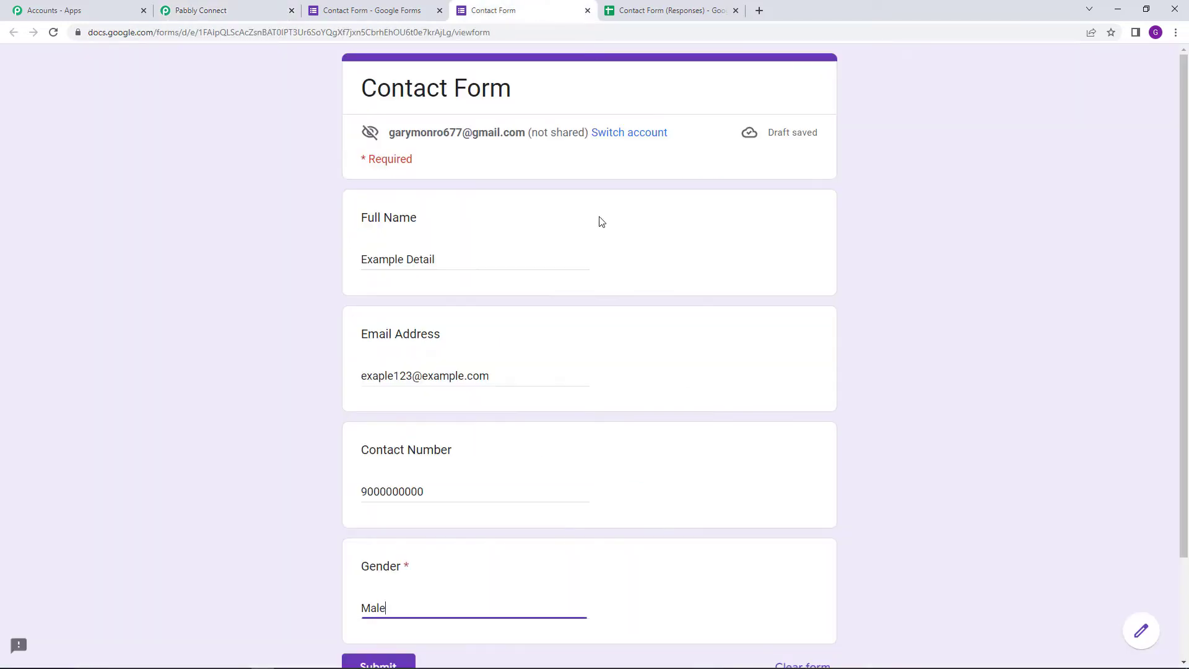
pyautogui.scroll(-2, 596, 220)
pyautogui.click(356, 542)
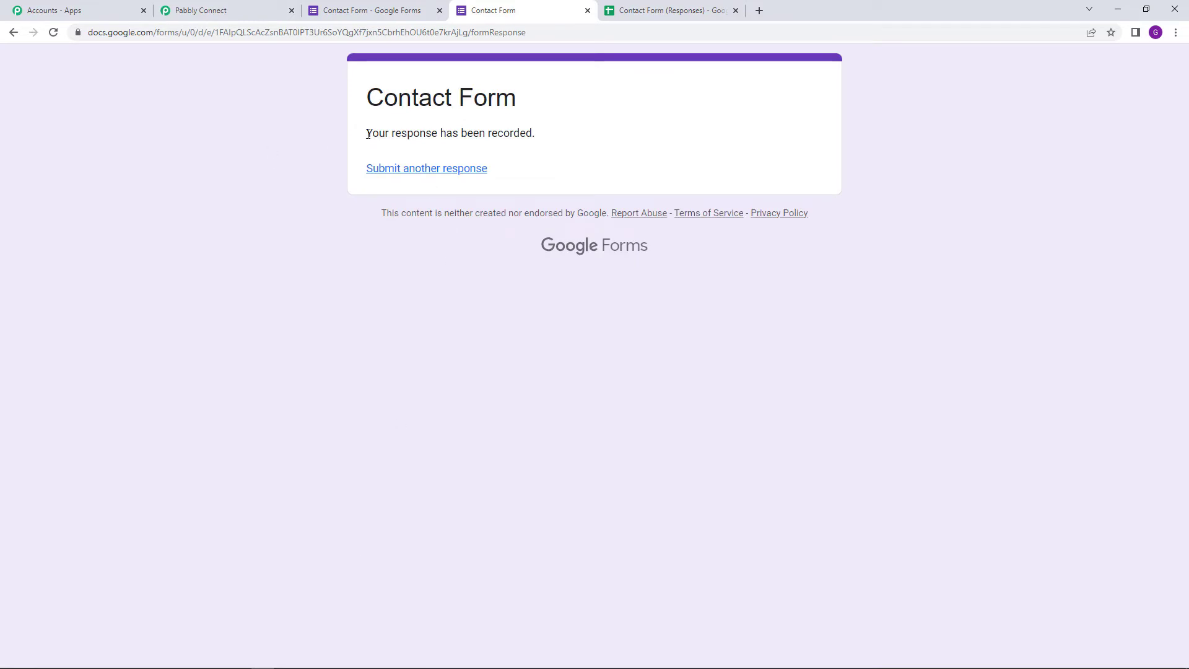
pyautogui.moveTo(365, 133); pyautogui.dragTo(532, 133)
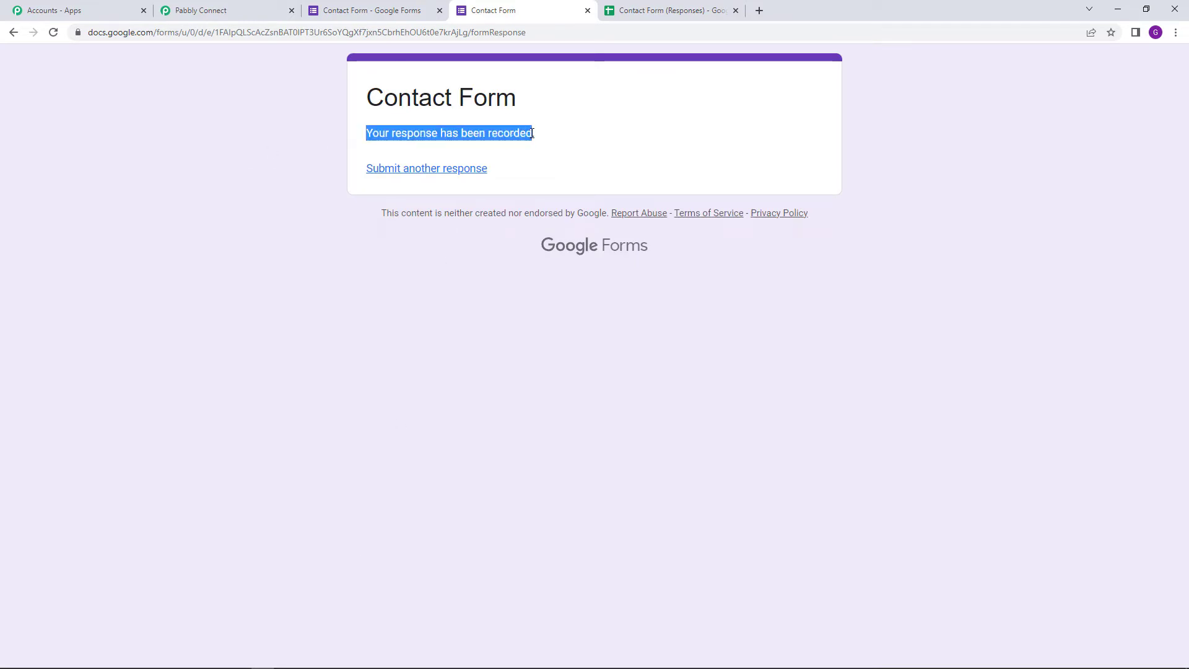
pyautogui.click(664, 10)
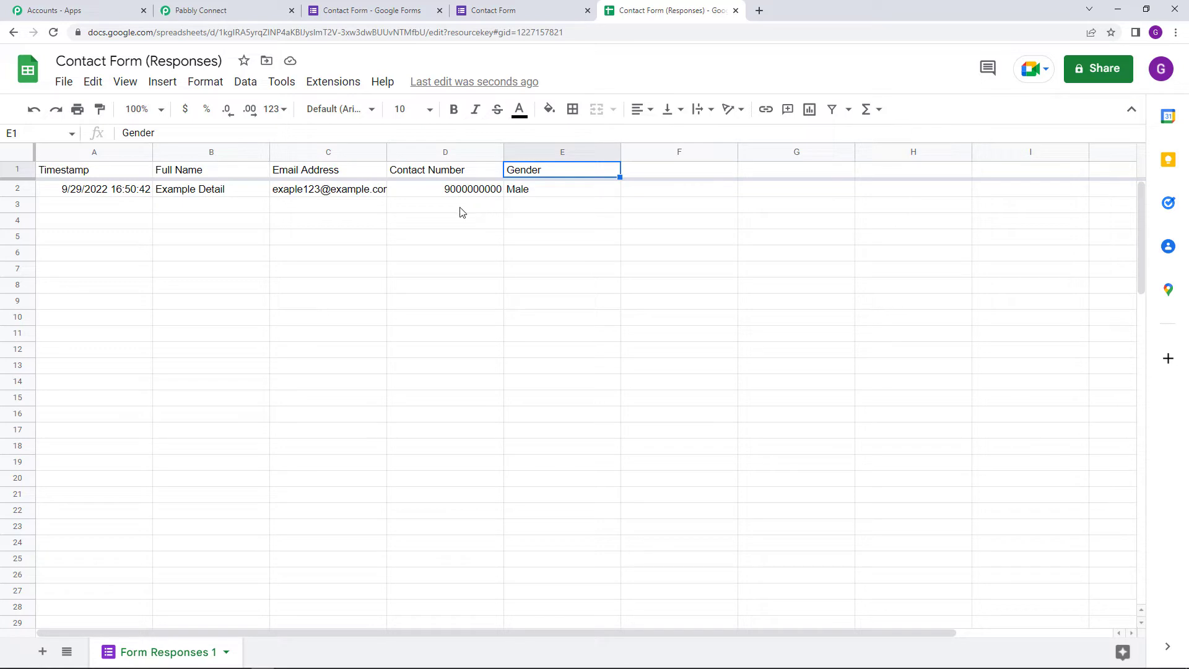
pyautogui.click(245, 8)
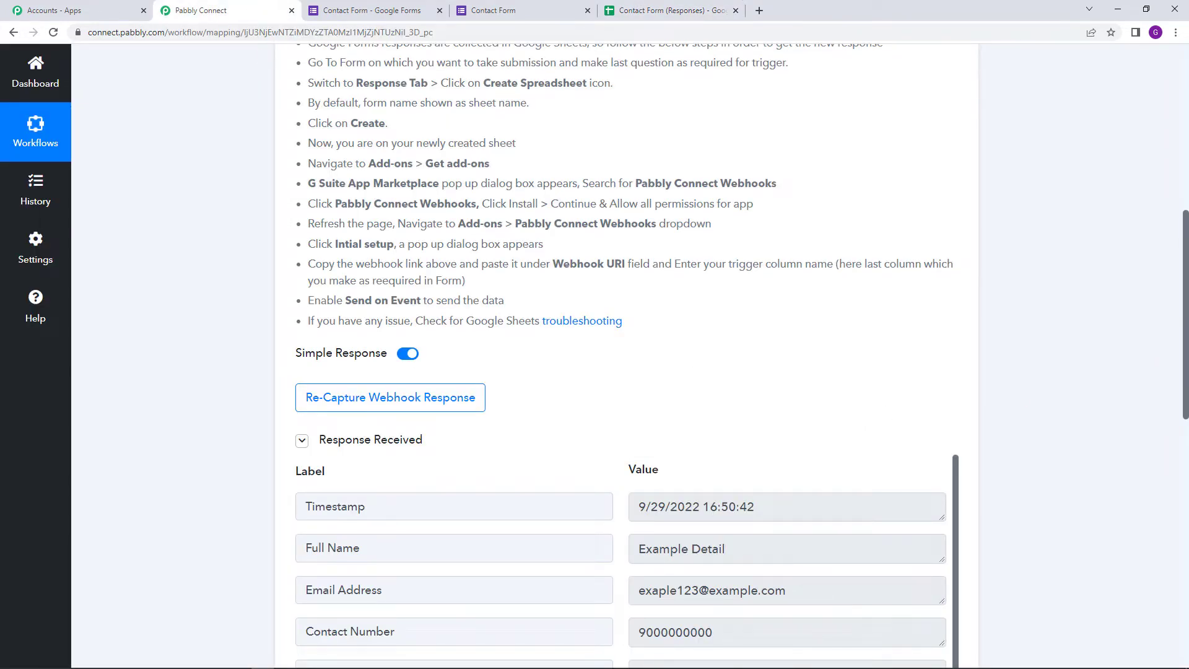
pyautogui.scroll(-5, 1056, 388)
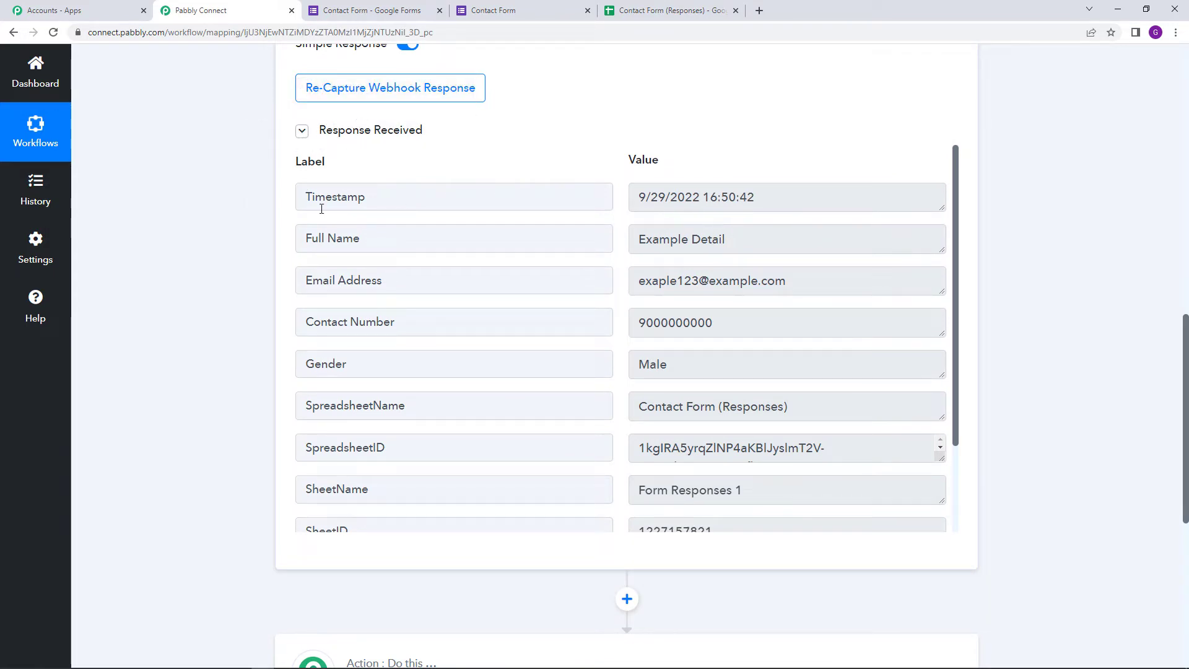
pyautogui.moveTo(639, 201); pyautogui.dragTo(781, 212)
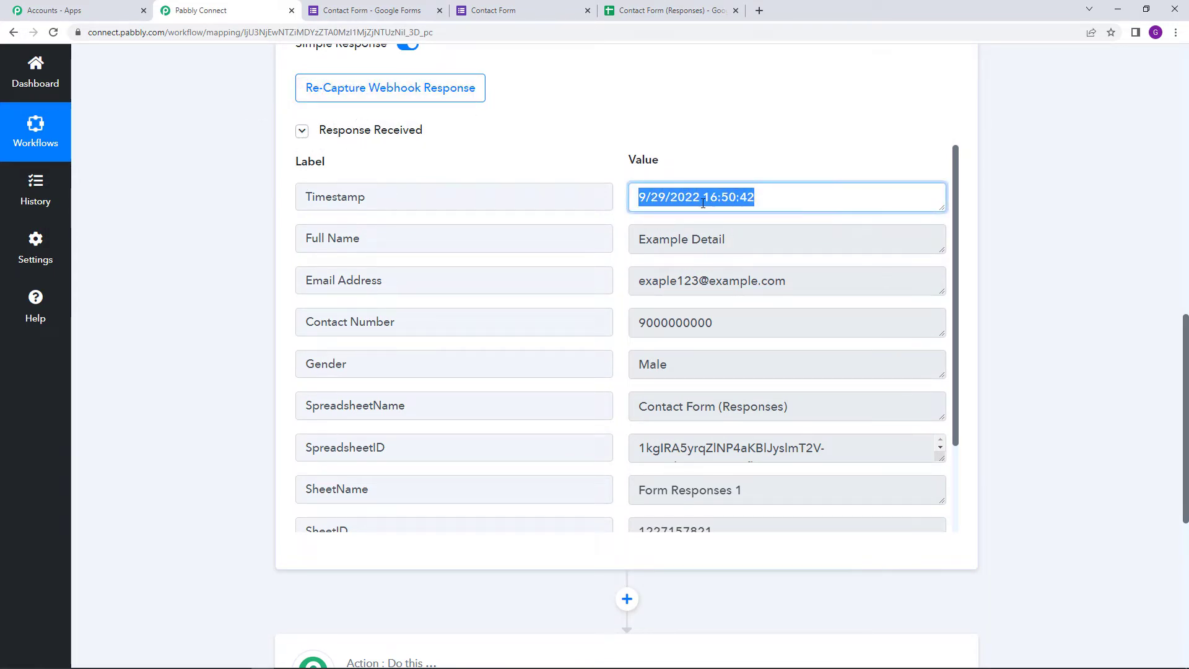
pyautogui.click(672, 10)
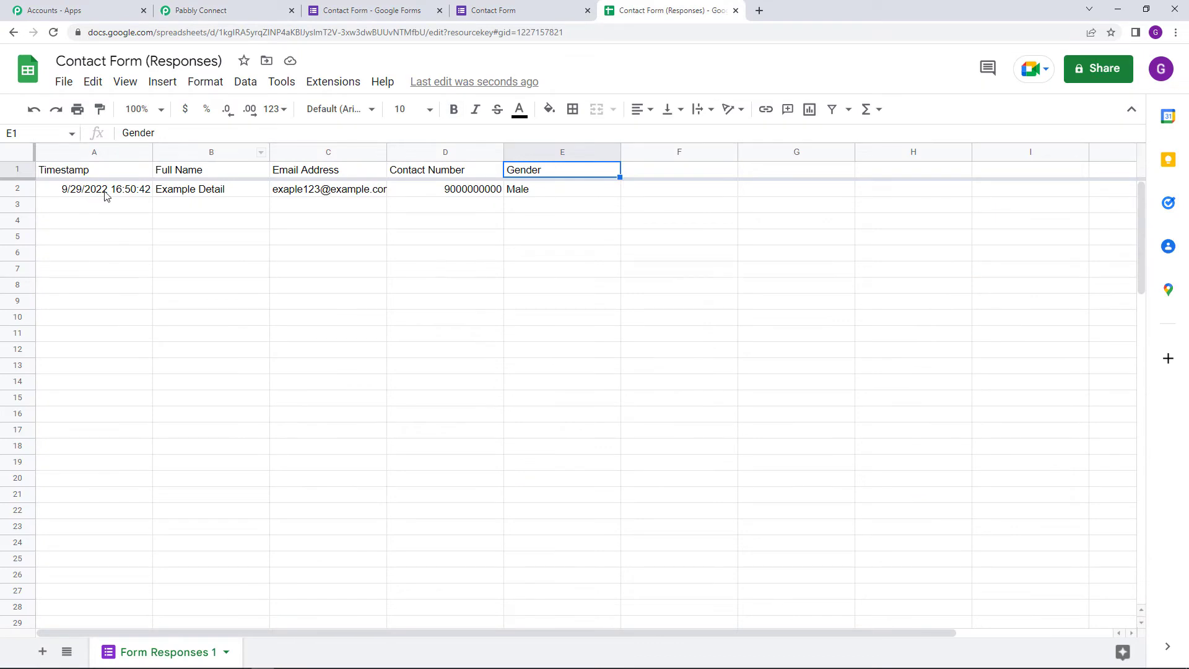
pyautogui.click(216, 7)
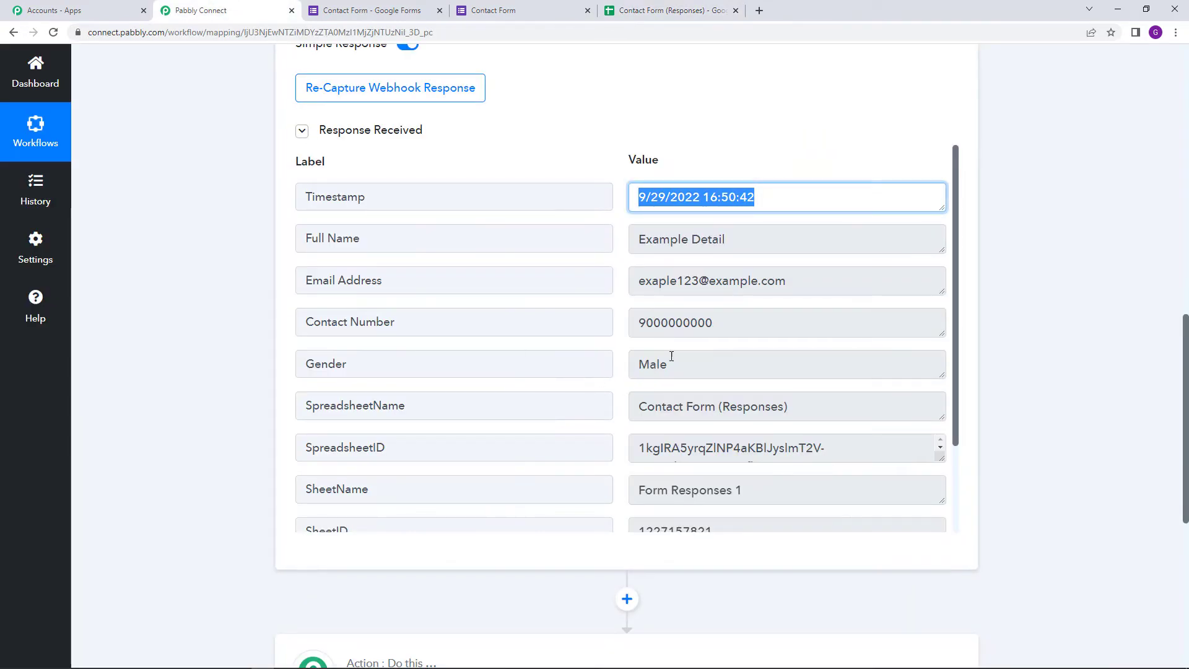
pyautogui.moveTo(639, 240); pyautogui.dragTo(756, 300)
pyautogui.moveTo(646, 323); pyautogui.dragTo(691, 367)
pyautogui.scroll(-2, 845, 436)
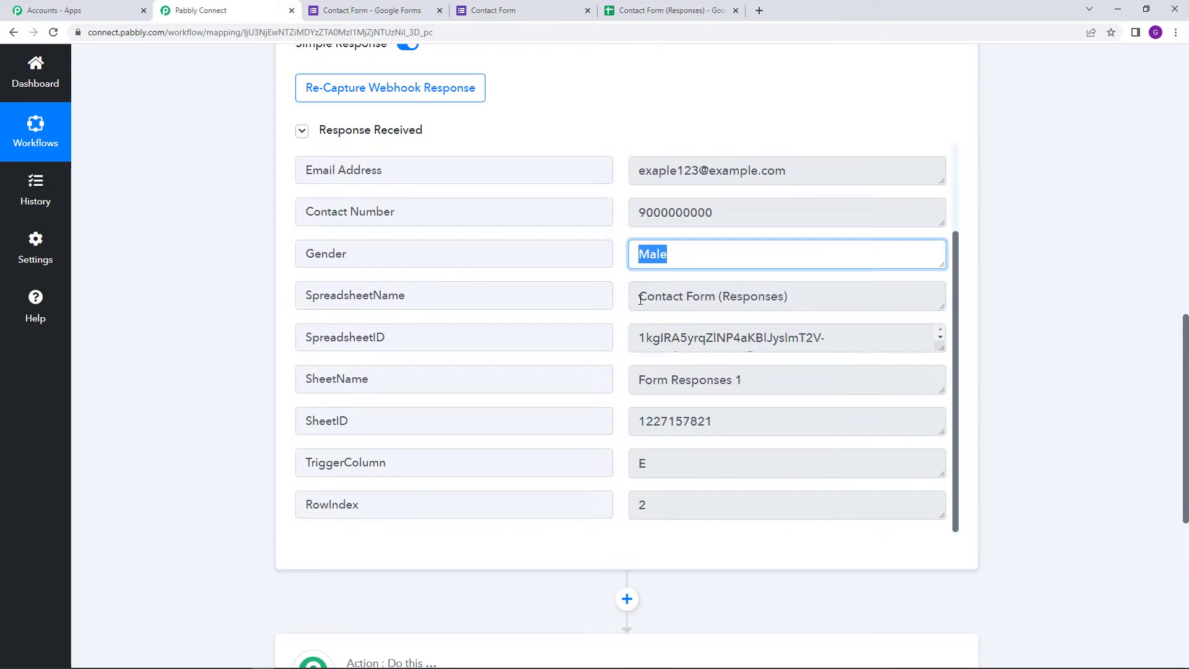
pyautogui.moveTo(636, 298); pyautogui.dragTo(802, 299)
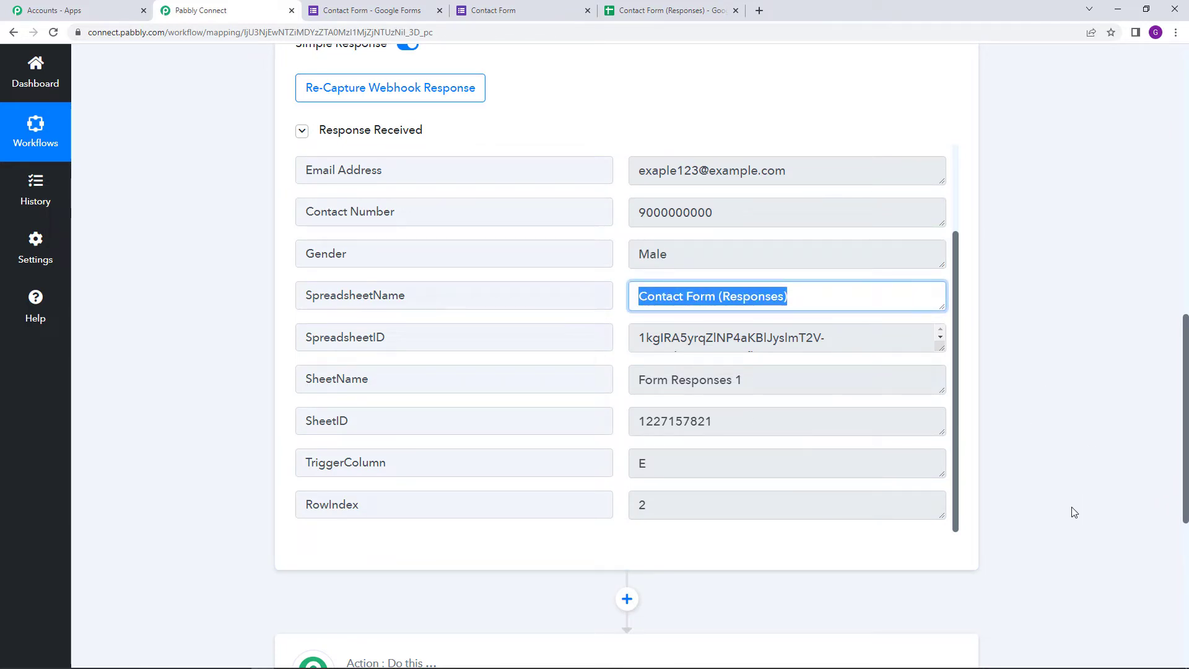
pyautogui.scroll(-6, 1073, 512)
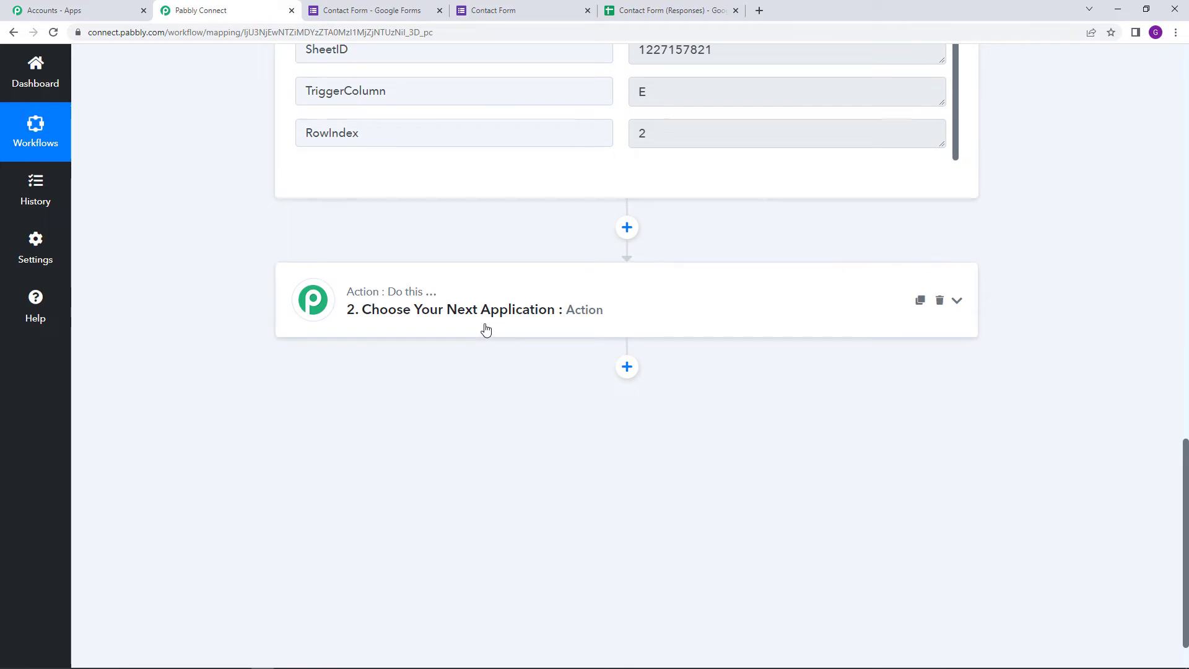
# - Search 'Get', pick GetResponse as the action app, and list its action events
pyautogui.click(486, 330)
pyautogui.scroll(-1, 486, 330)
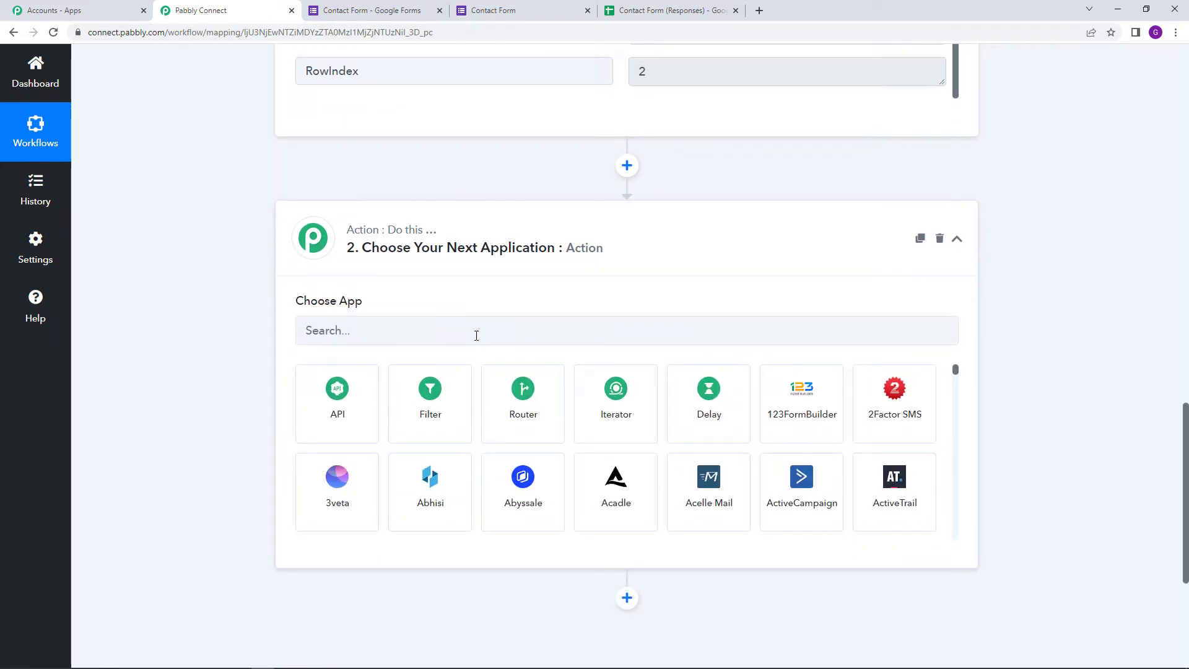
pyautogui.click(476, 336)
pyautogui.write('Get')
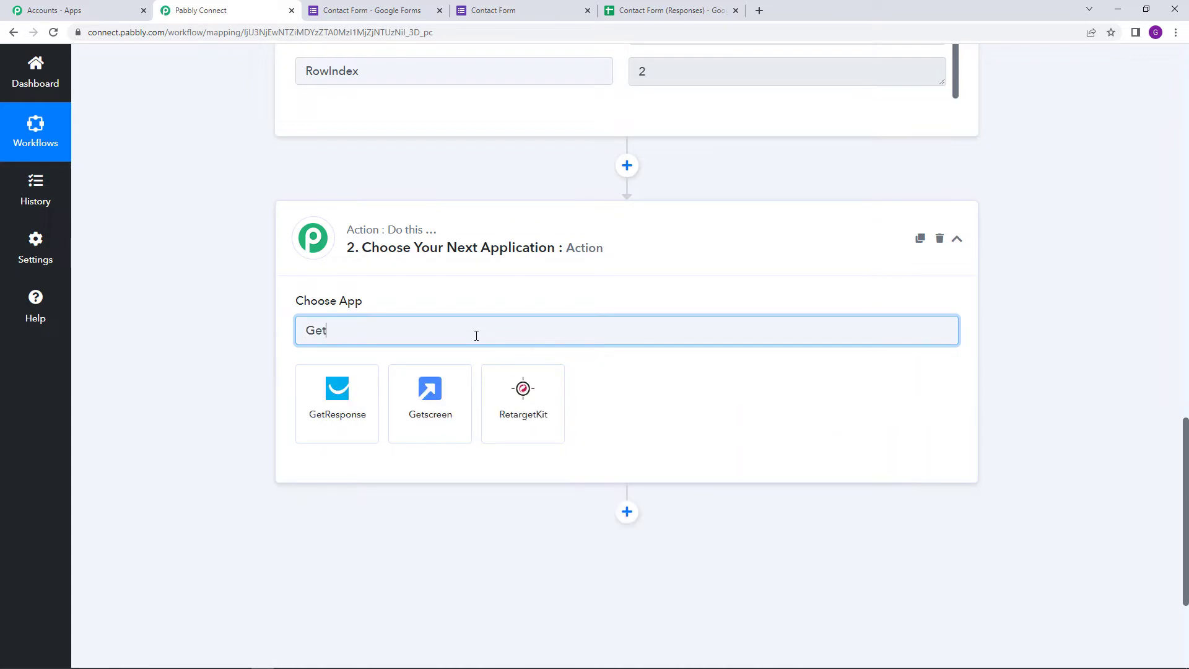
pyautogui.click(370, 404)
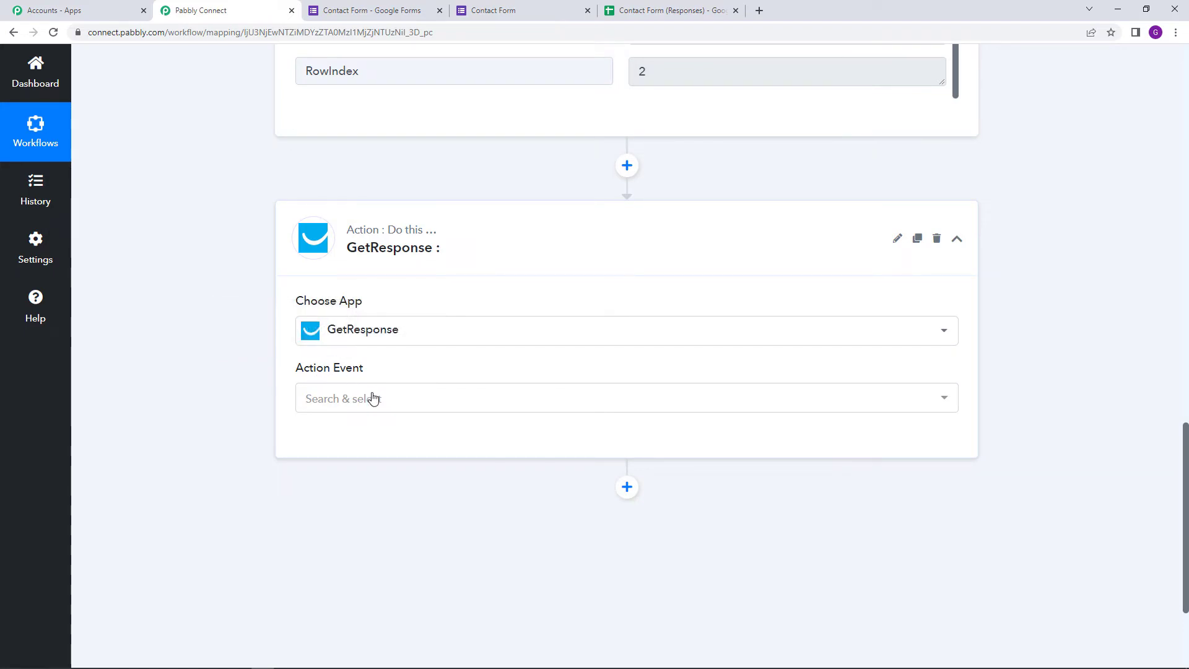
pyautogui.moveTo(340, 374)
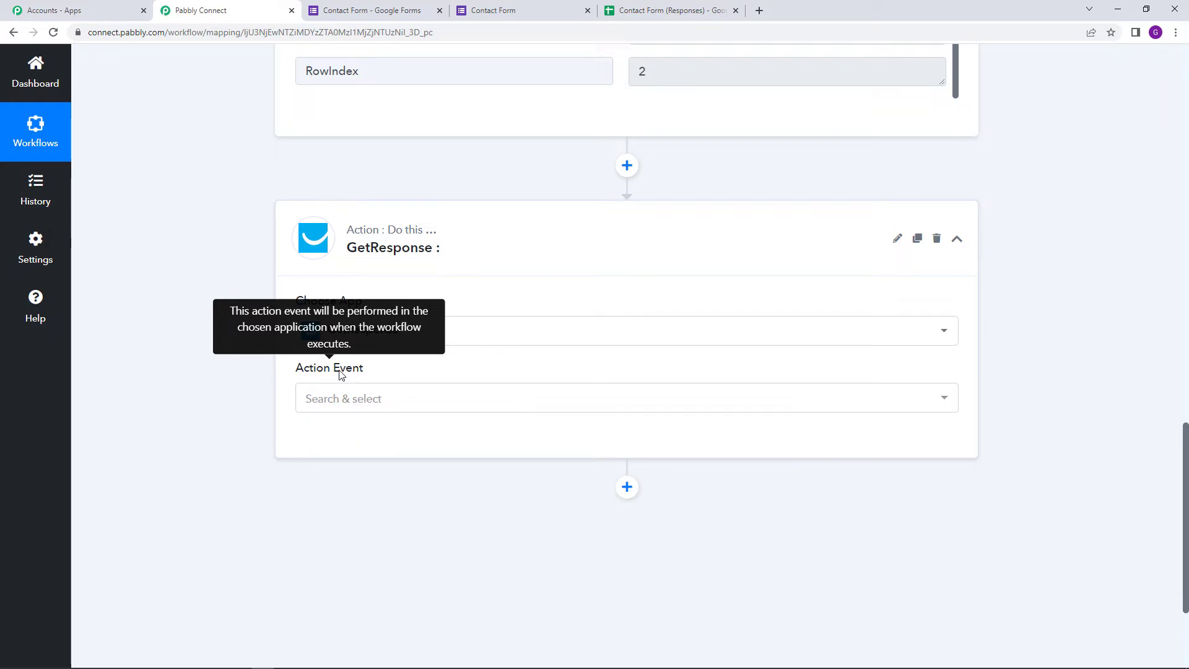
pyautogui.click(464, 409)
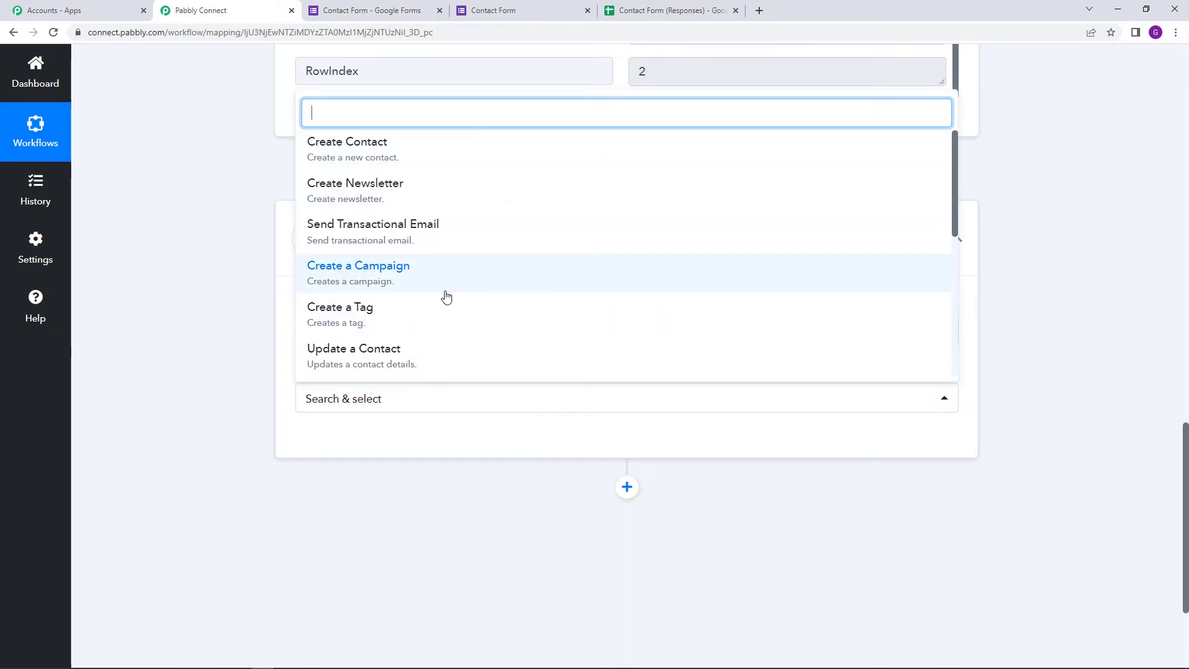
# - Choose Create Contact and add a new GetResponse connection, noting where to find the API key
pyautogui.click(348, 158)
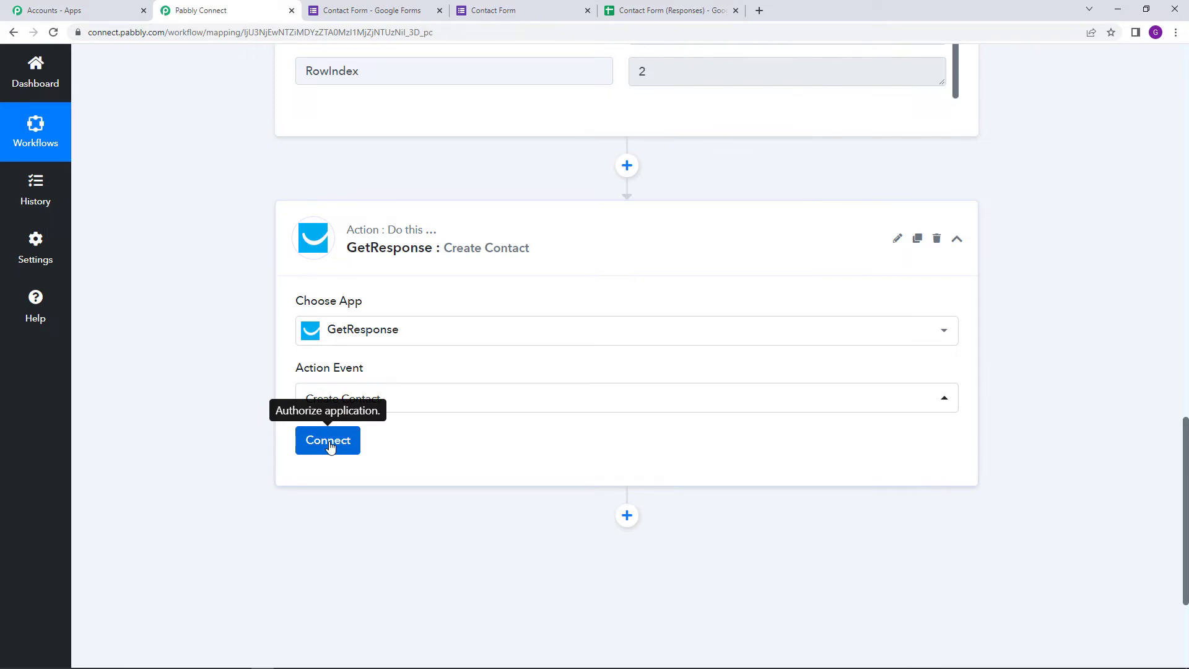
pyautogui.click(330, 445)
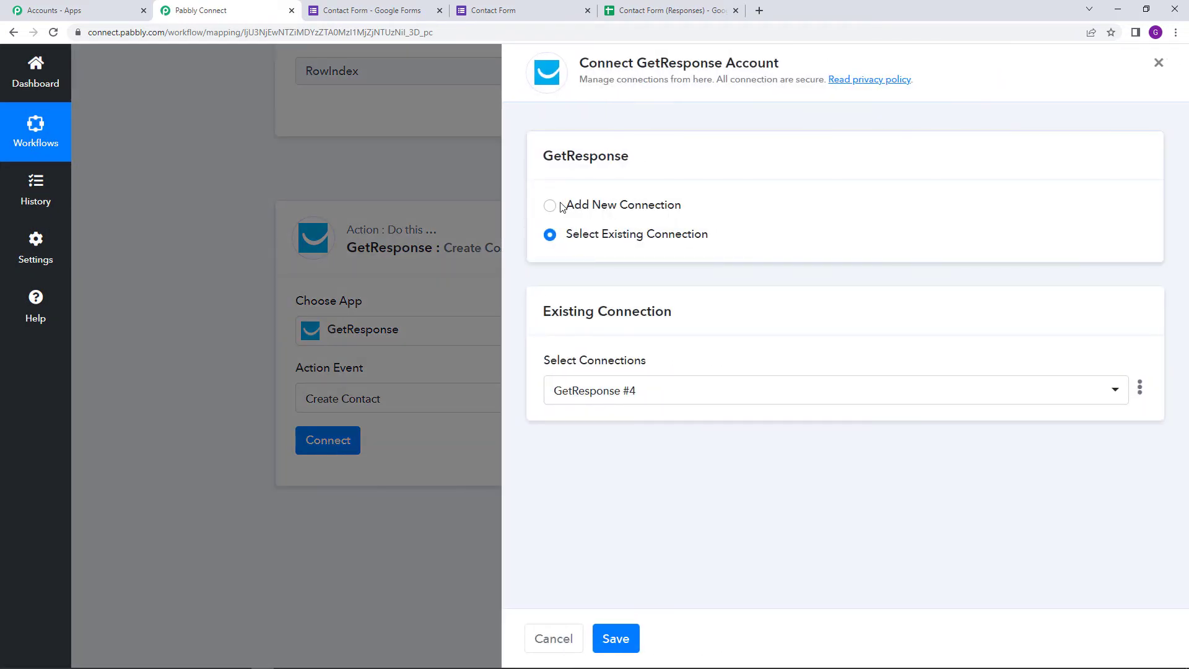
pyautogui.click(550, 206)
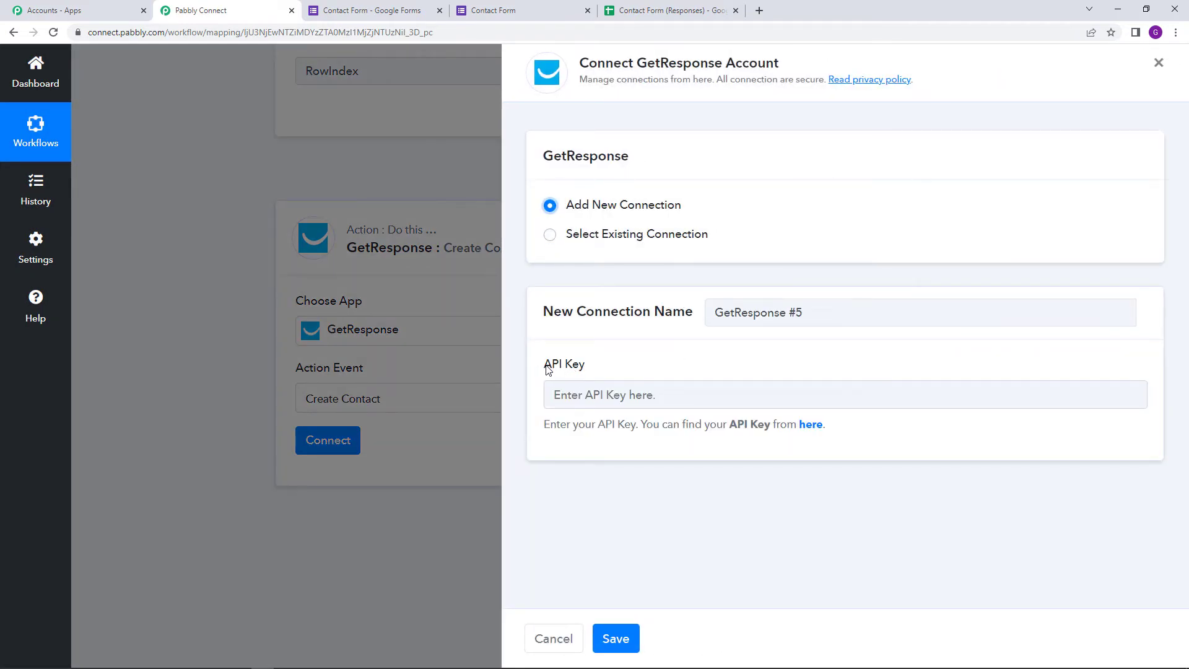
pyautogui.moveTo(543, 370); pyautogui.dragTo(589, 370)
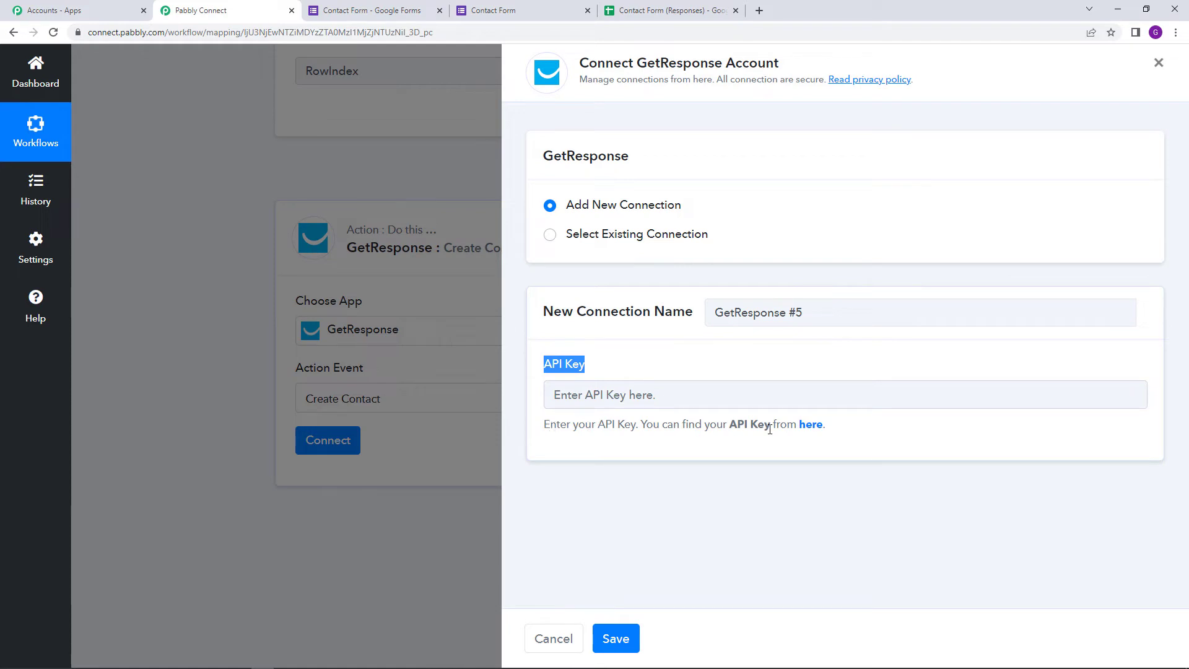
pyautogui.moveTo(644, 422); pyautogui.dragTo(824, 430)
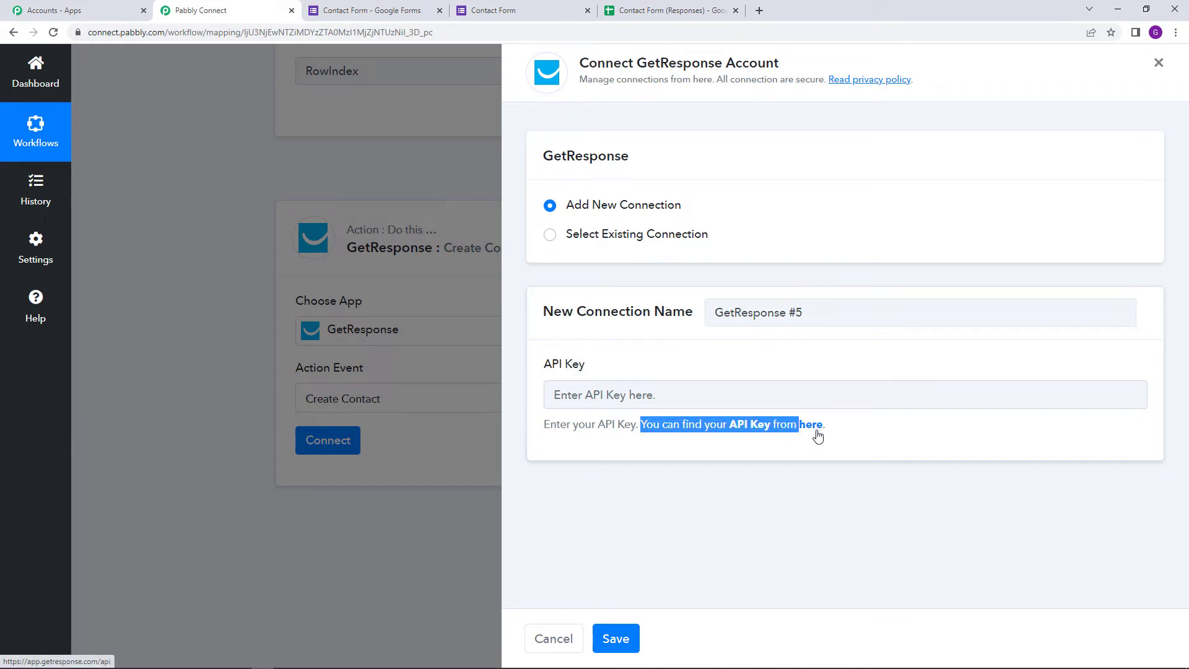
# - Generate a GetResponse API key named 'Pabbly API' and copy it
pyautogui.click(815, 433)
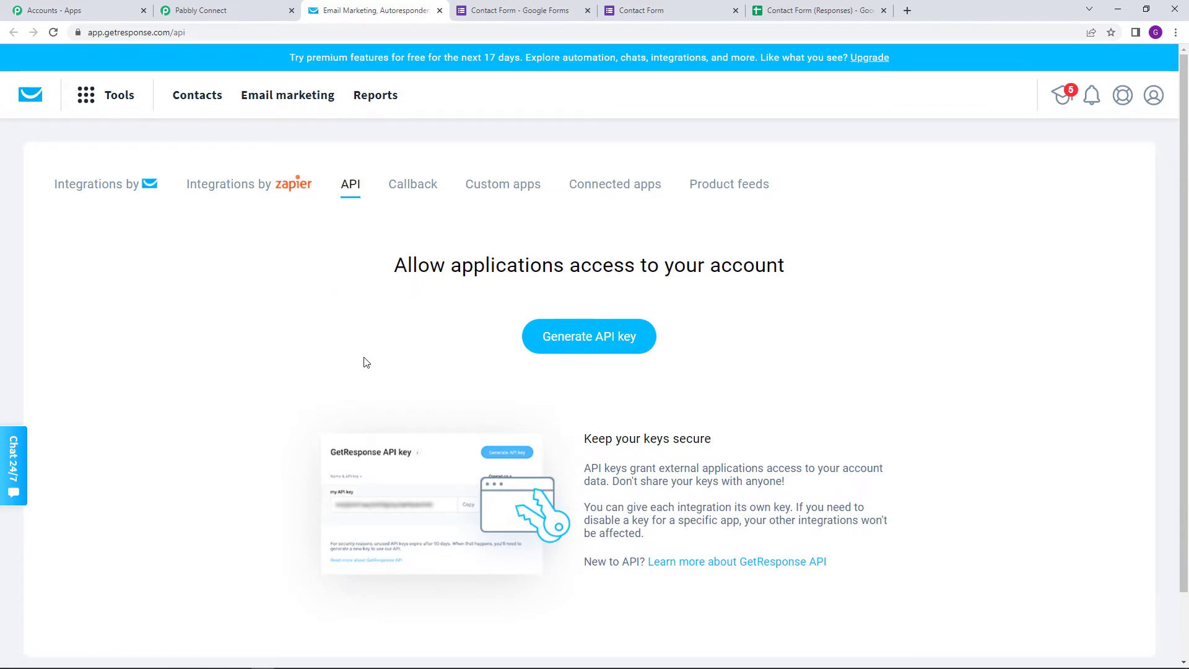
pyautogui.click(589, 344)
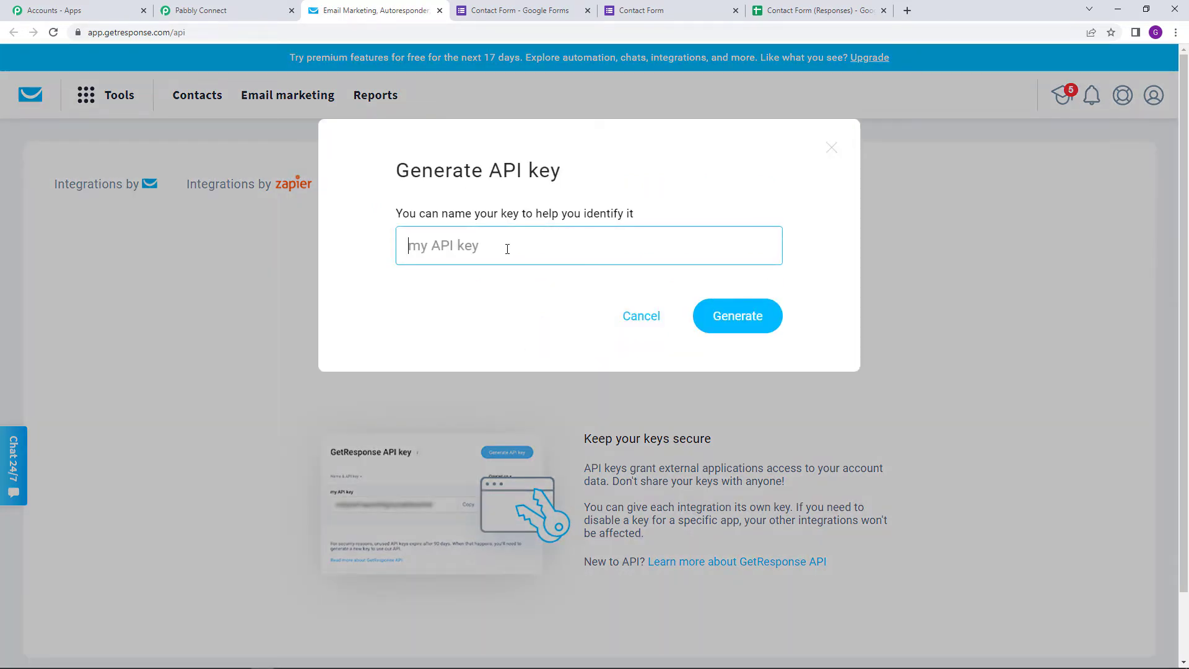
pyautogui.write('Pabbly A')
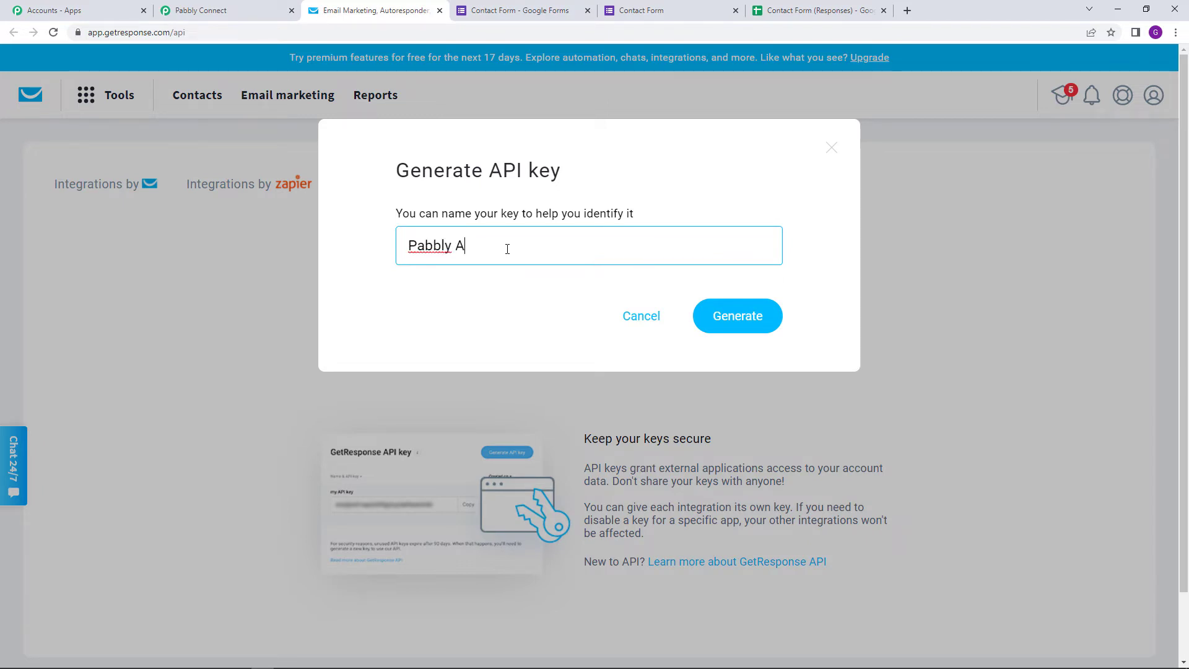
pyautogui.write('PI')
pyautogui.click(739, 328)
pyautogui.click(616, 362)
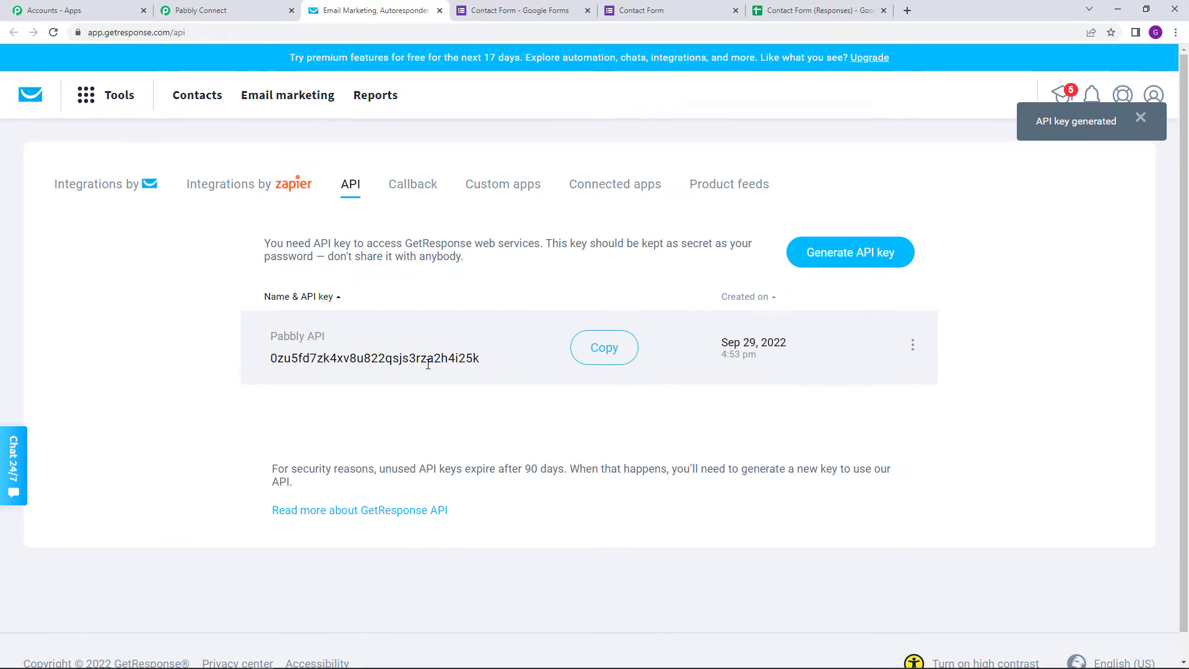
pyautogui.click(586, 361)
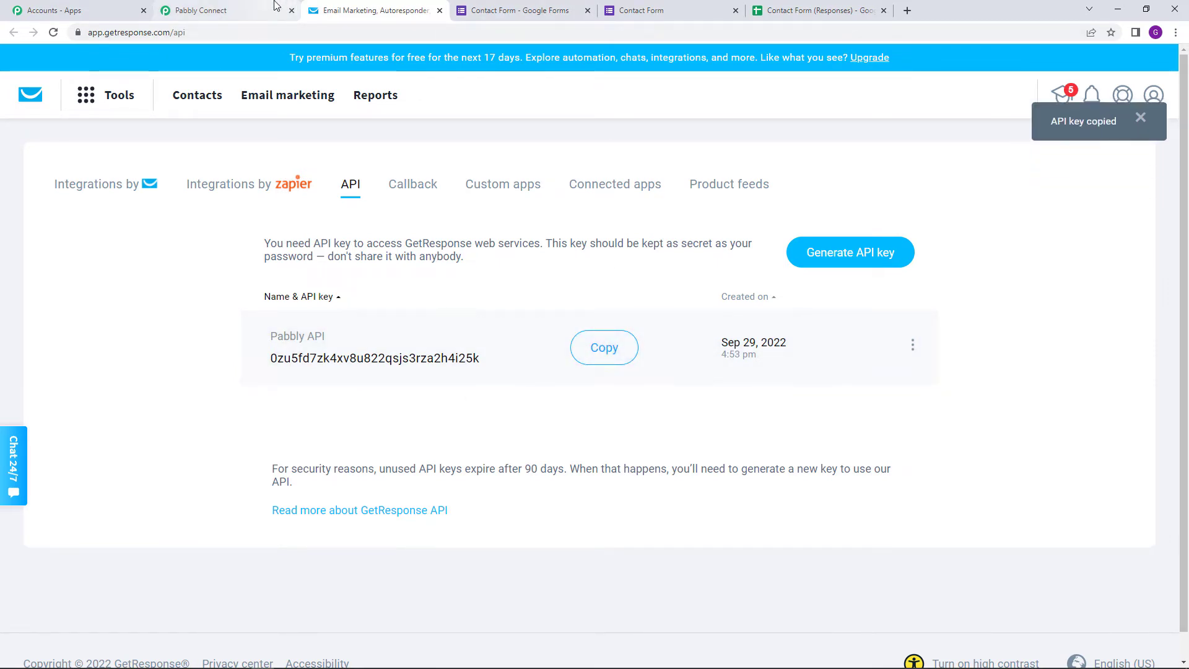
pyautogui.click(205, 10)
# - Paste the copied API key into the connection, save it, and review the Create Contact fields
pyautogui.rightClick(575, 391)
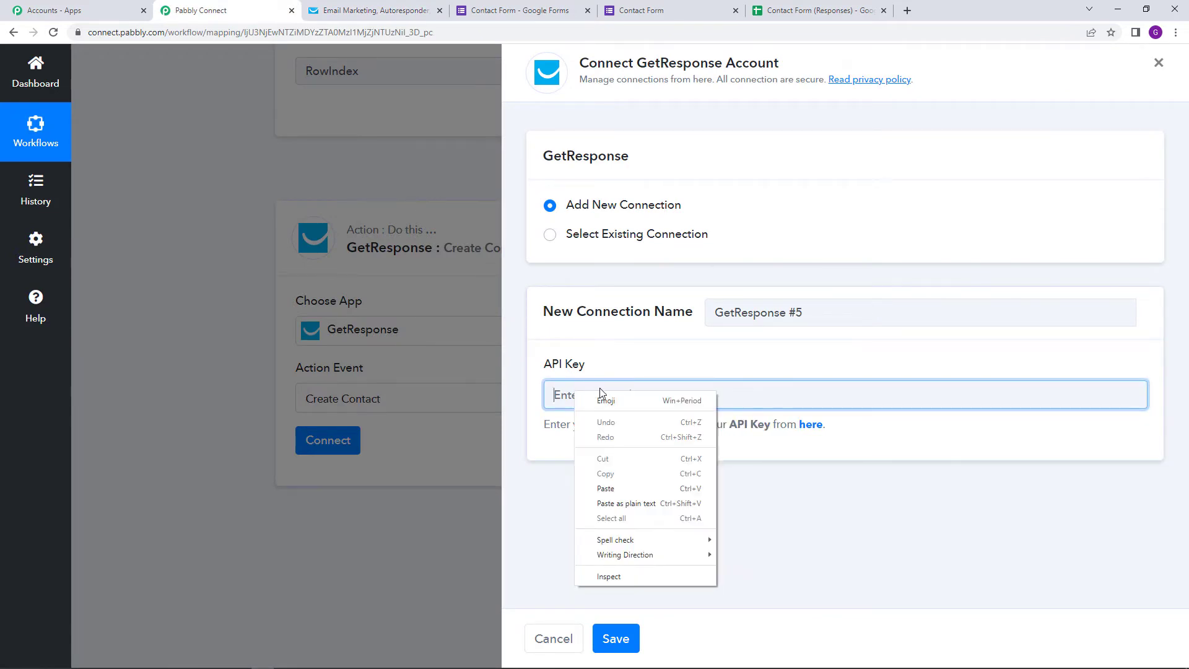
pyautogui.click(643, 489)
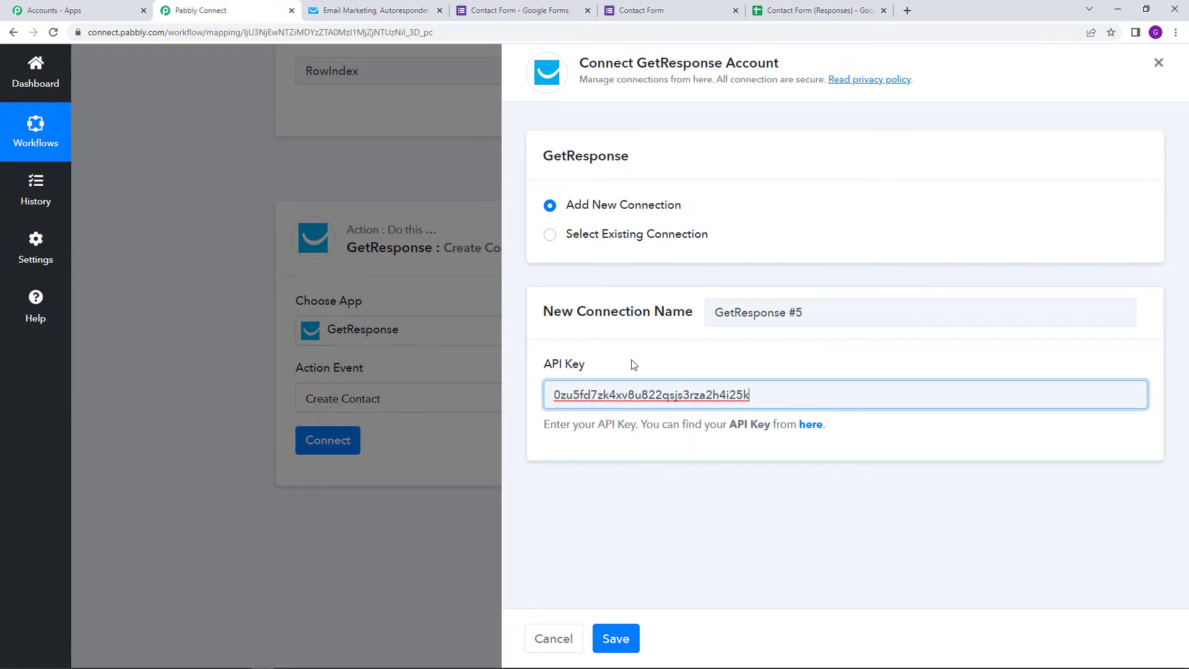
pyautogui.click(609, 645)
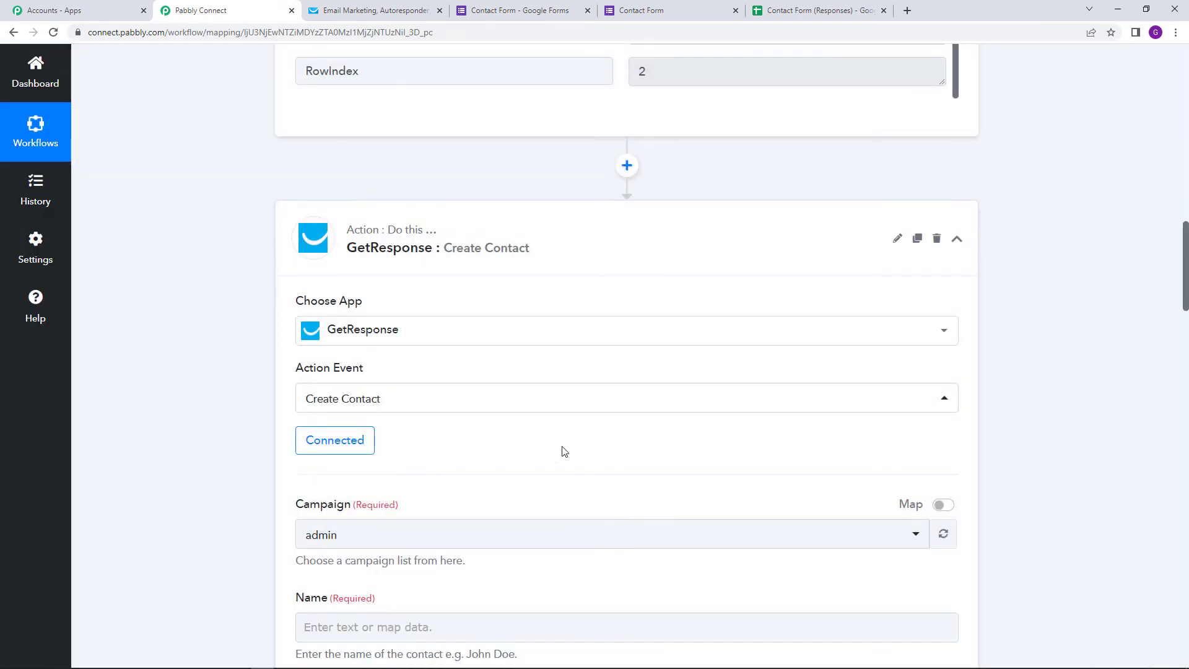
pyautogui.scroll(-4, 565, 456)
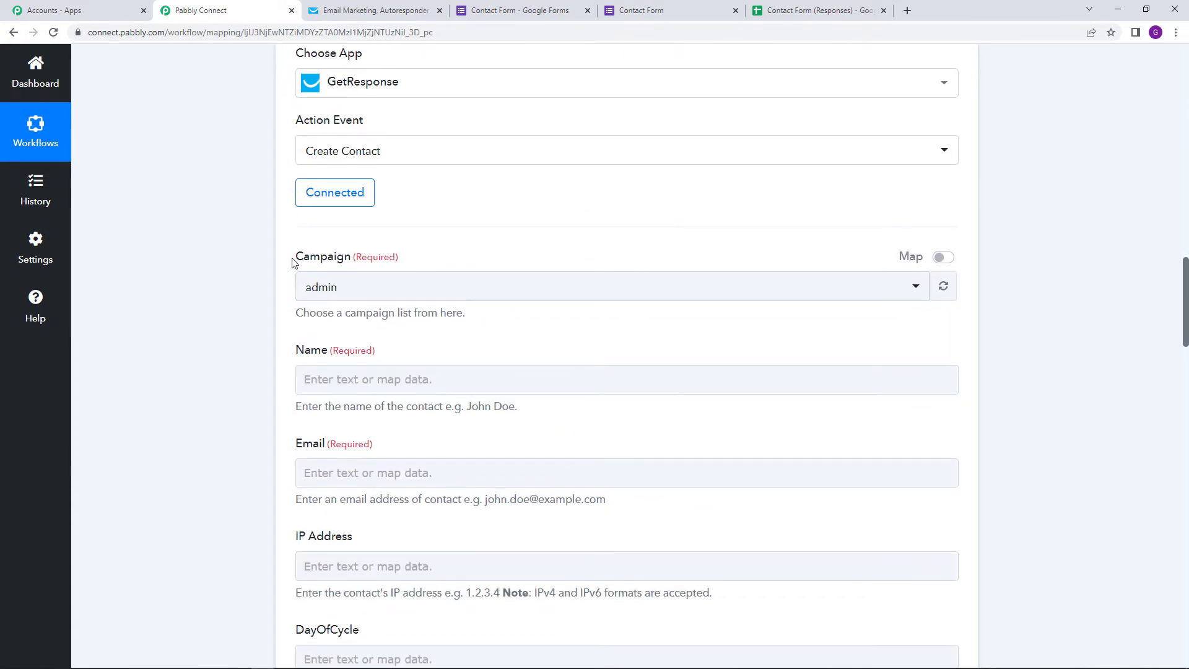
pyautogui.scroll(-1, 474, 353)
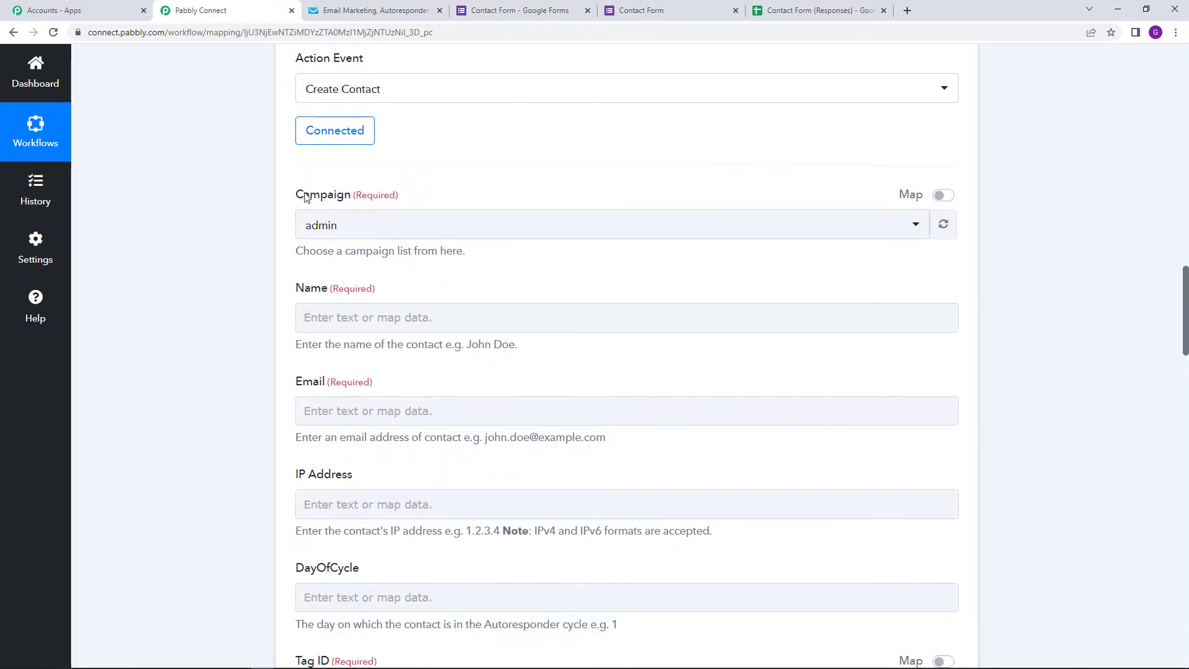
pyautogui.scroll(-2, 512, 322)
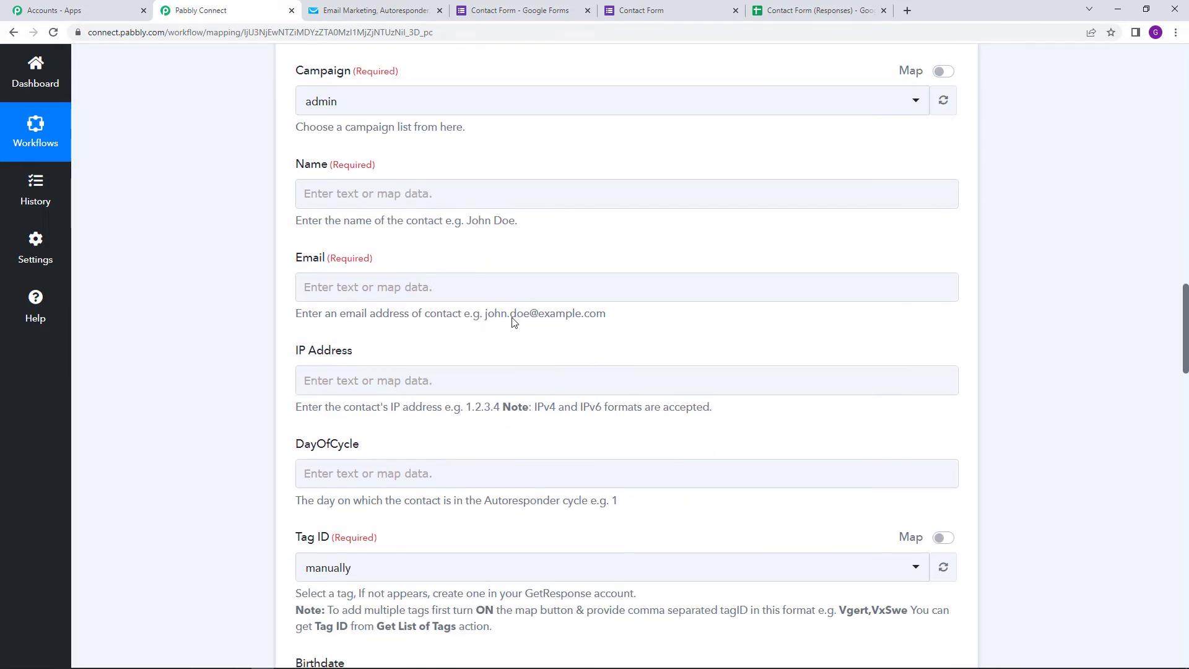
pyautogui.scroll(3, 559, 429)
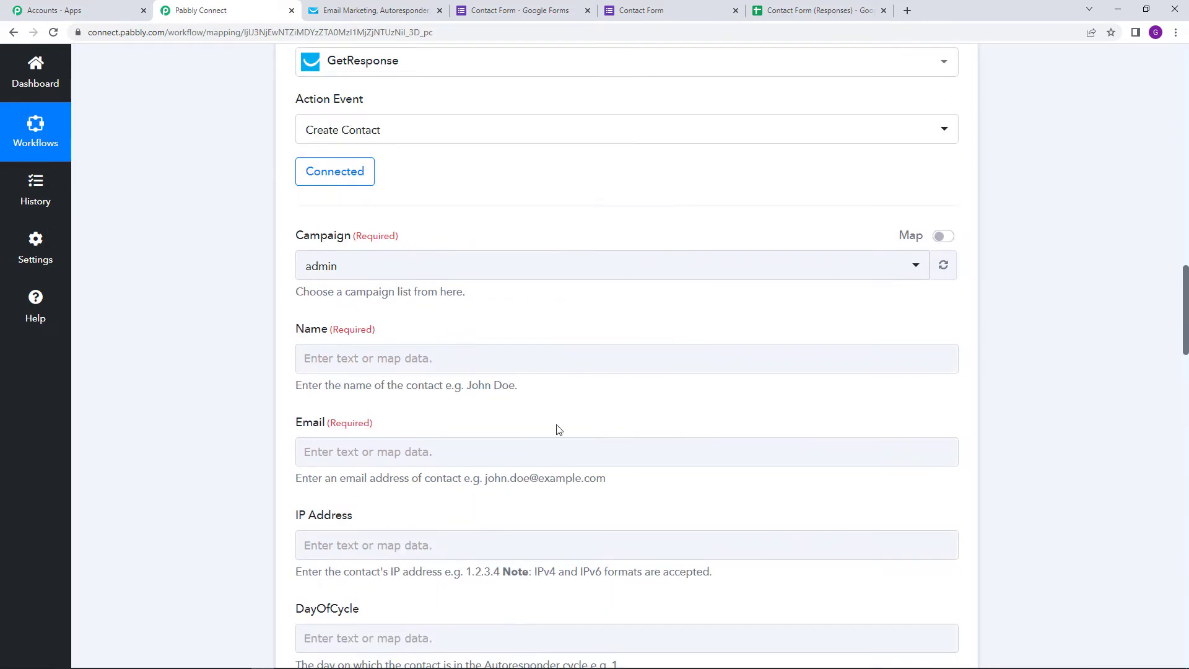
pyautogui.click(442, 464)
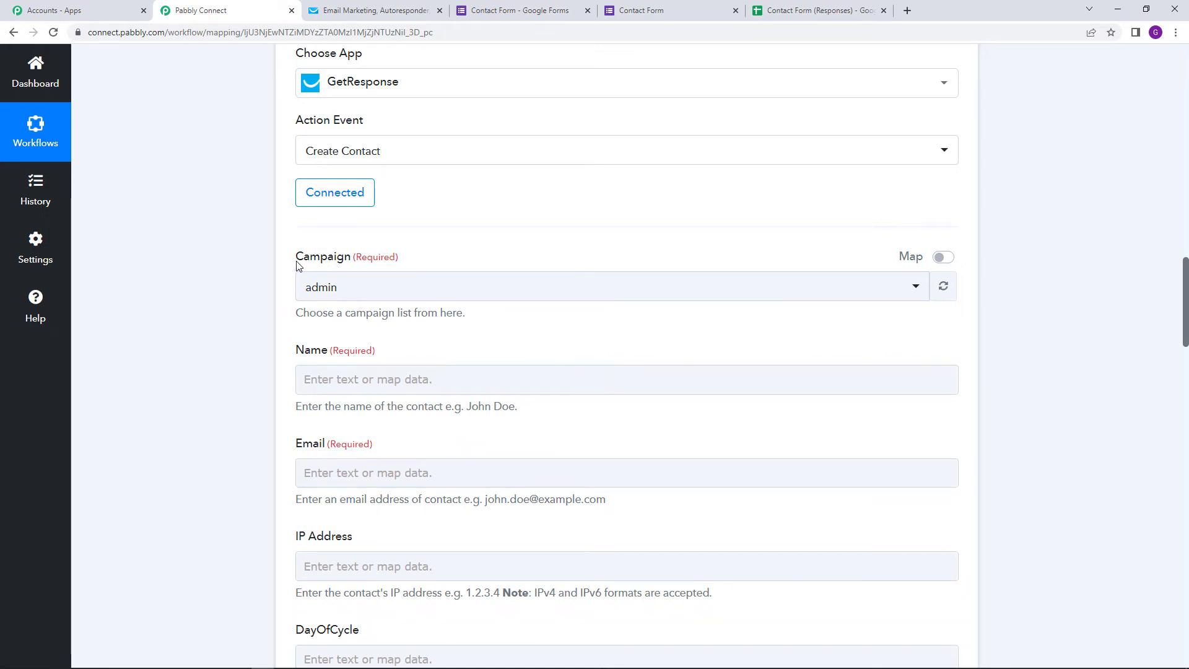
pyautogui.click(370, 9)
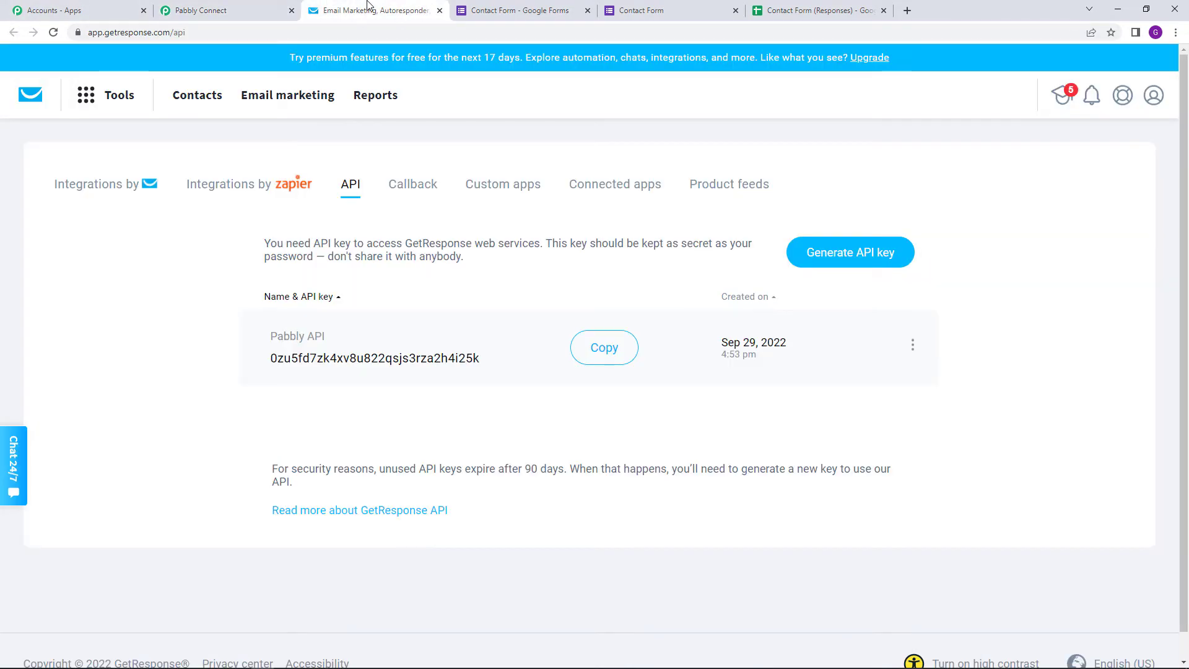
pyautogui.click(197, 106)
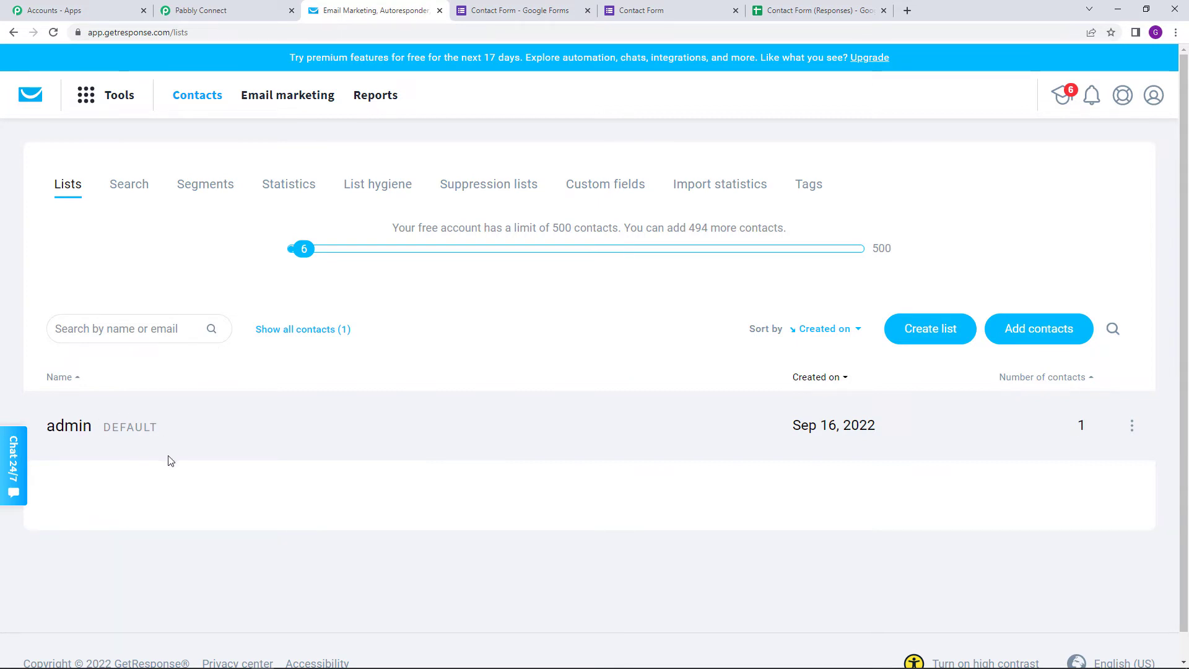
pyautogui.click(205, 10)
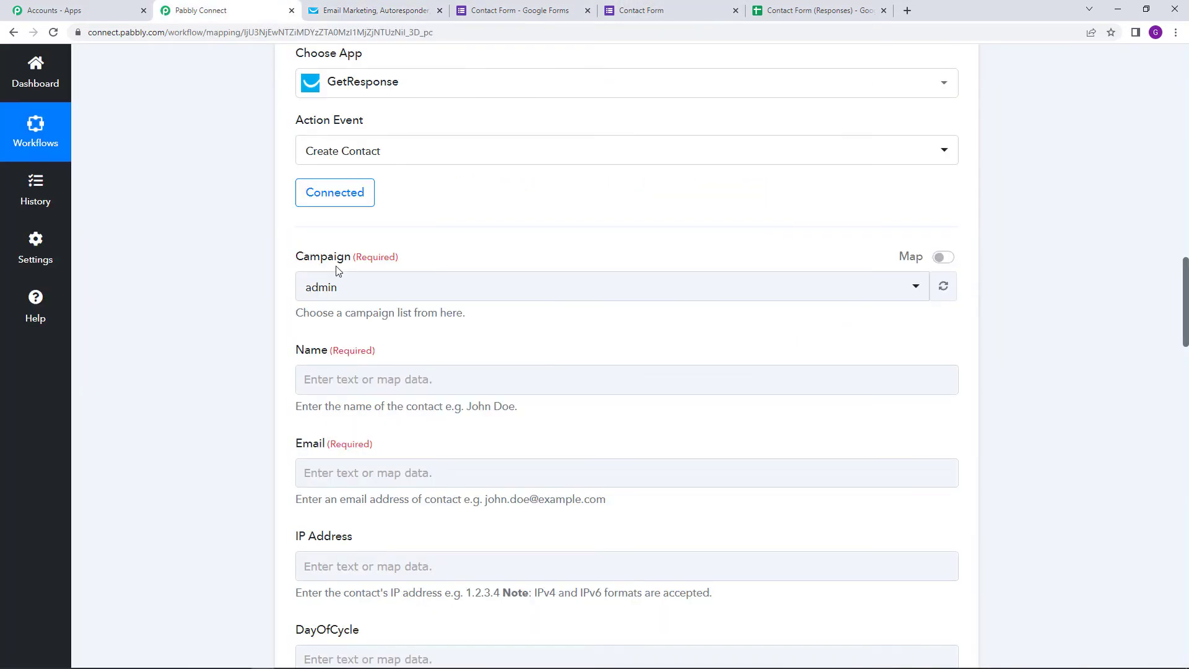
pyautogui.click(353, 298)
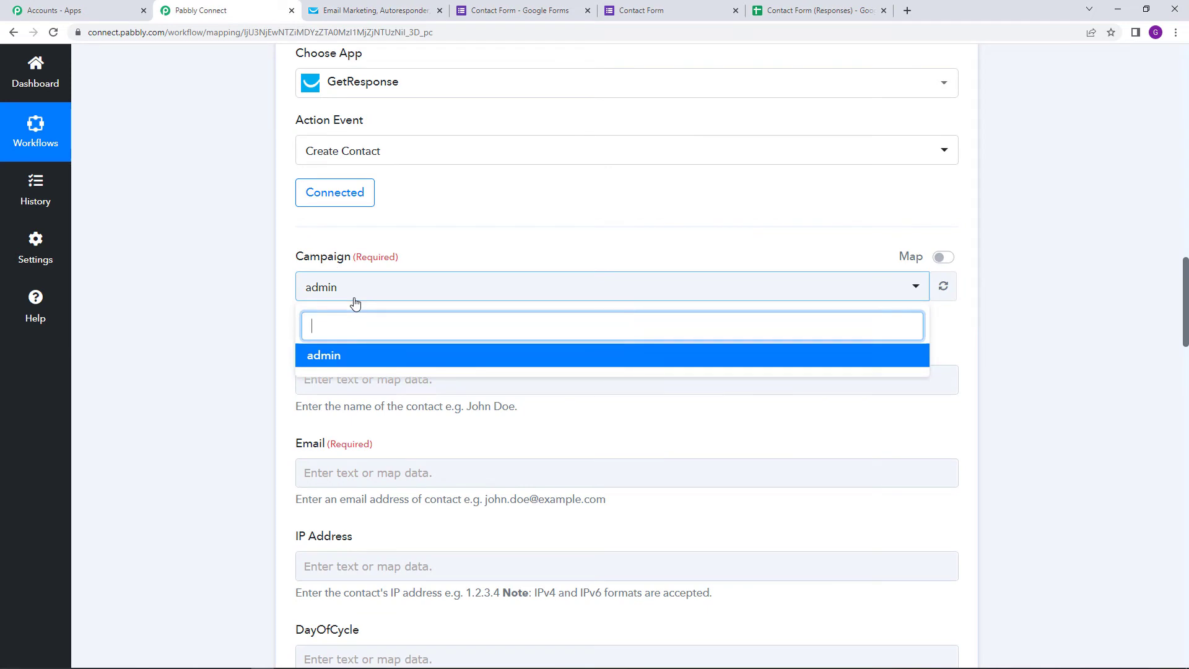
pyautogui.click(346, 365)
pyautogui.scroll(-2, 248, 340)
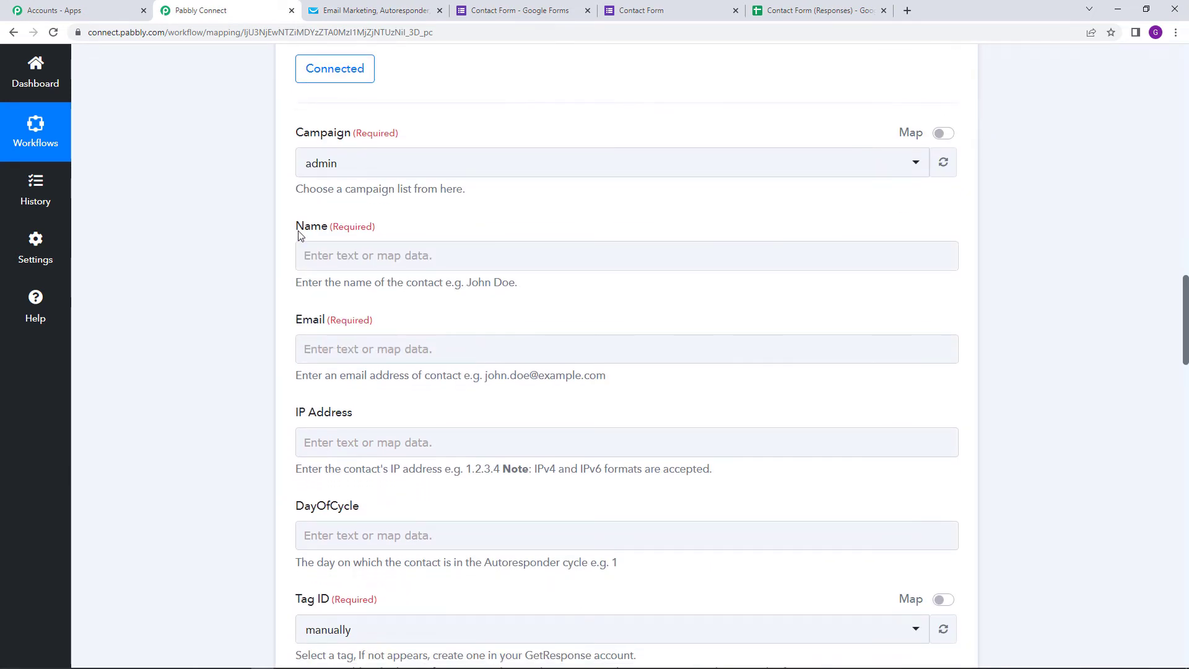
pyautogui.moveTo(297, 229); pyautogui.dragTo(349, 229)
pyautogui.scroll(-1, 397, 288)
pyautogui.scroll(13, 397, 287)
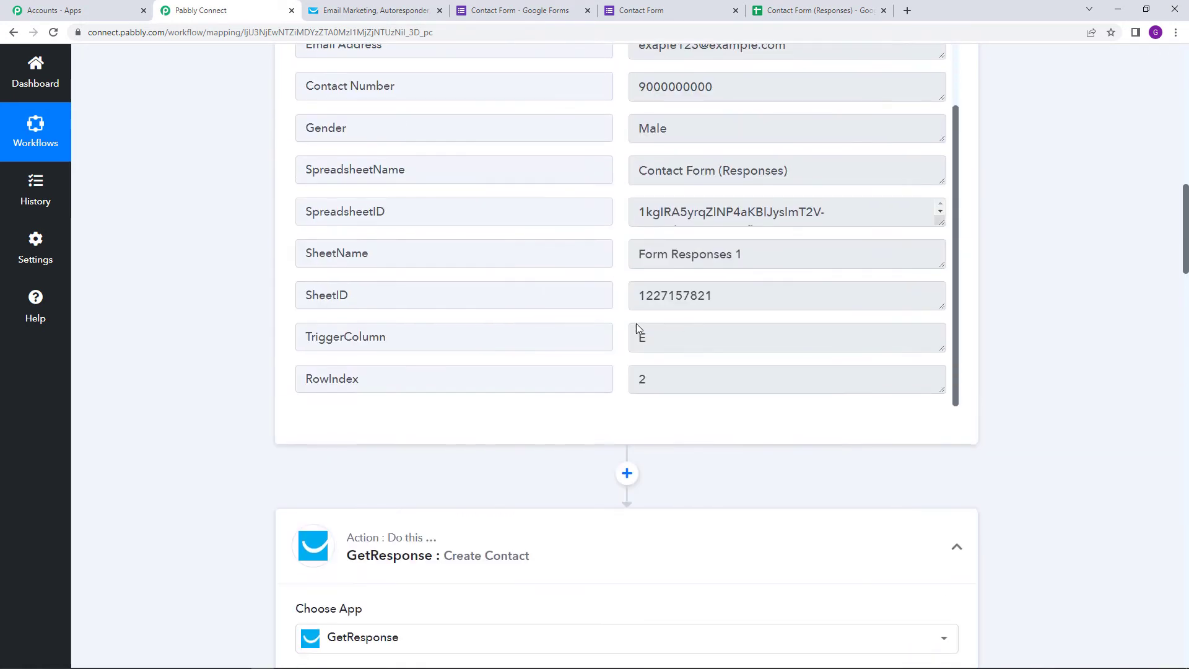
pyautogui.scroll(1, 640, 246)
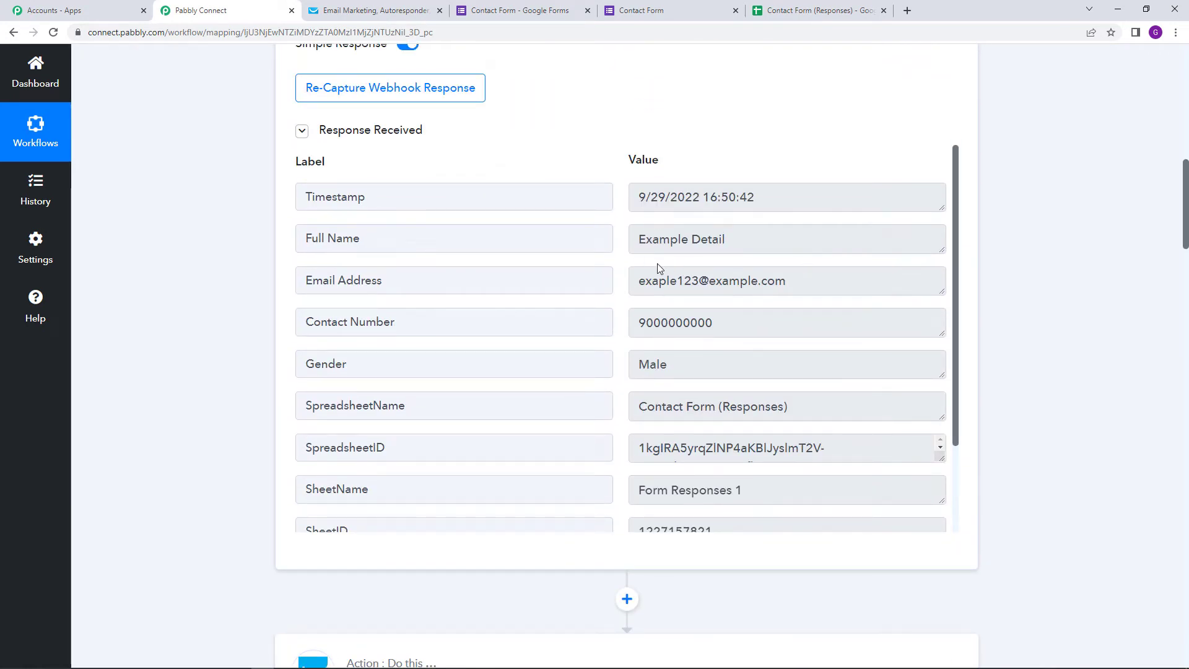
pyautogui.scroll(-15, 659, 268)
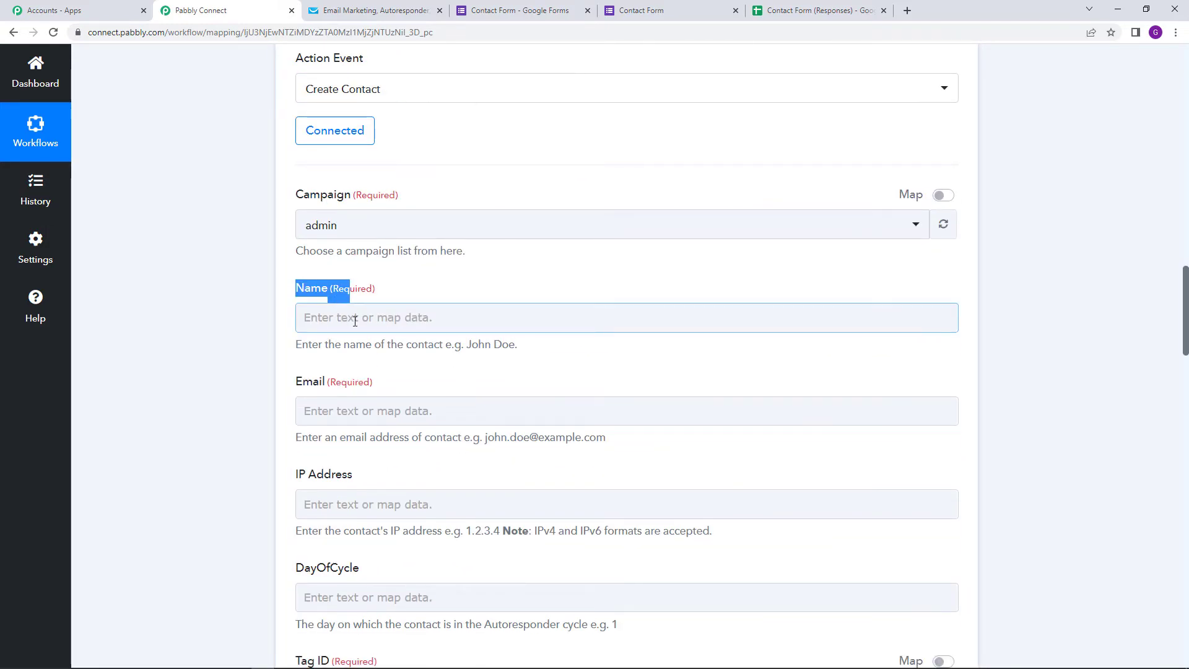
pyautogui.scroll(15, 714, 305)
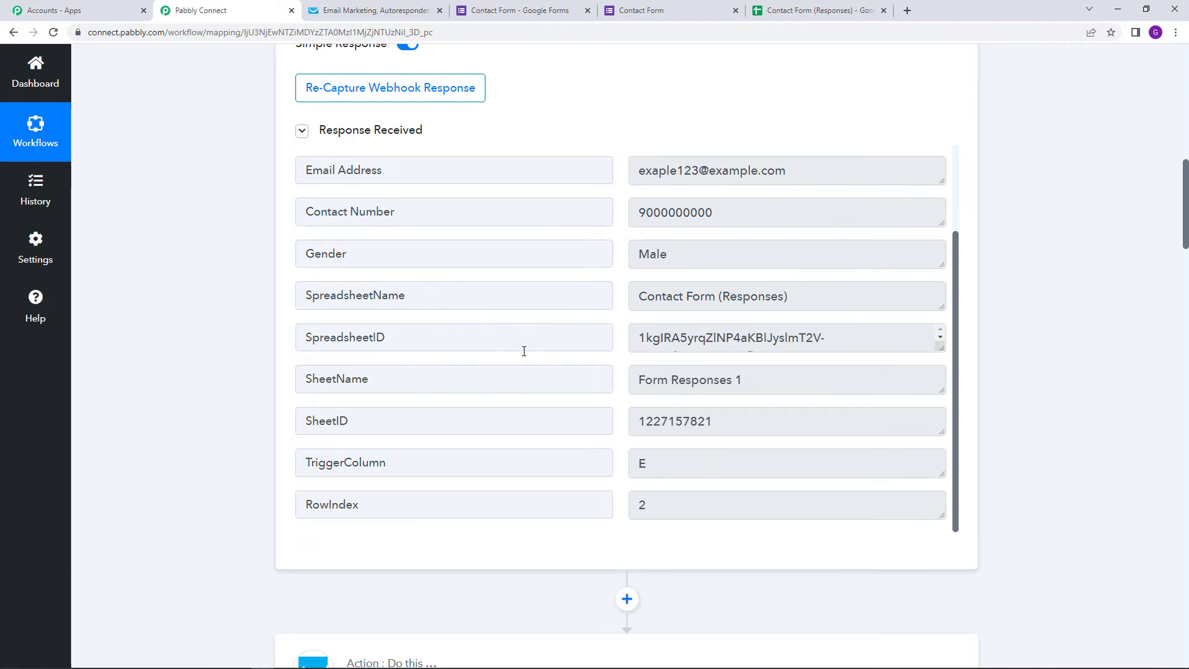
pyautogui.scroll(-8, 530, 362)
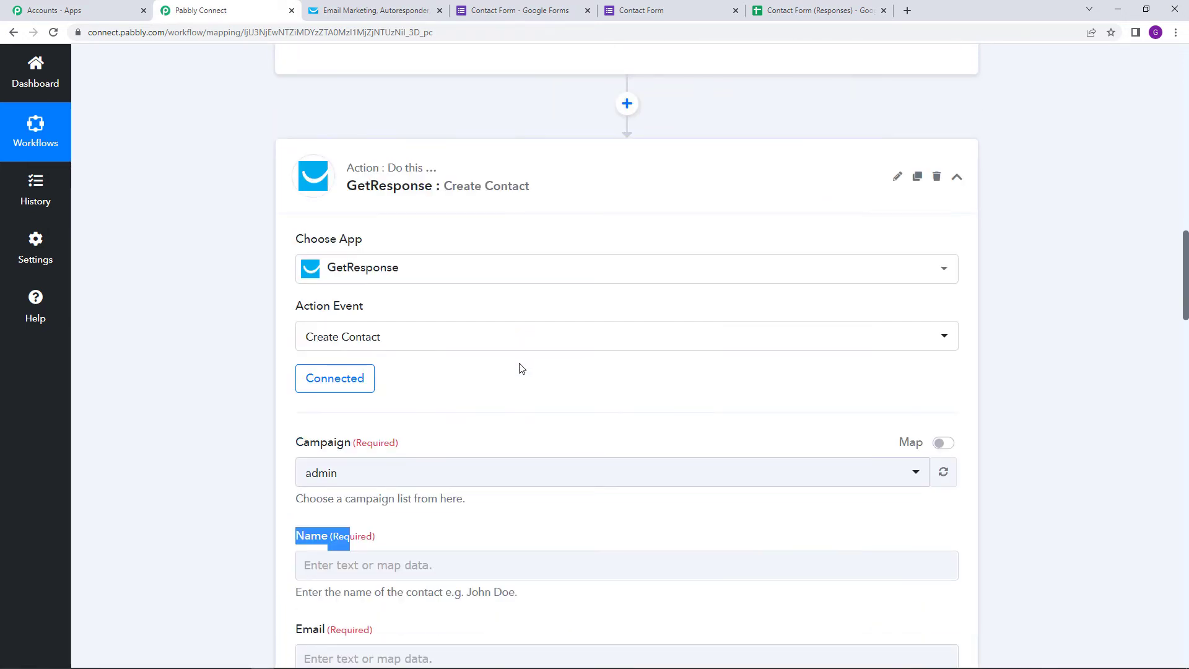
pyautogui.scroll(-2, 522, 368)
pyautogui.click(486, 395)
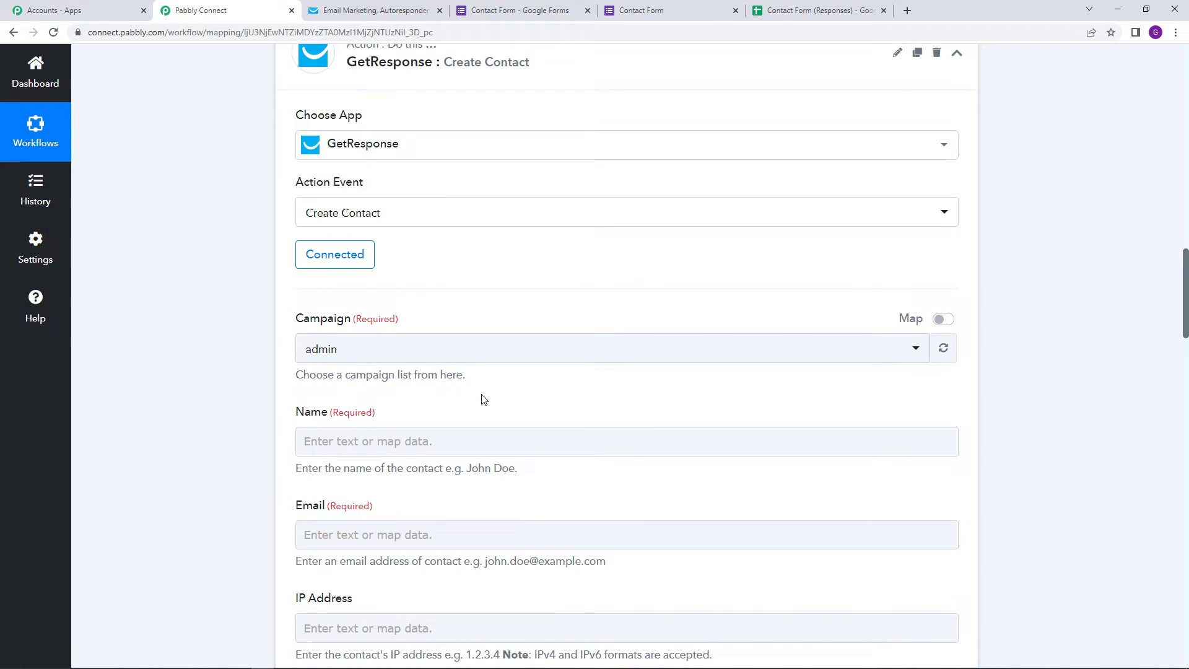
pyautogui.click(416, 443)
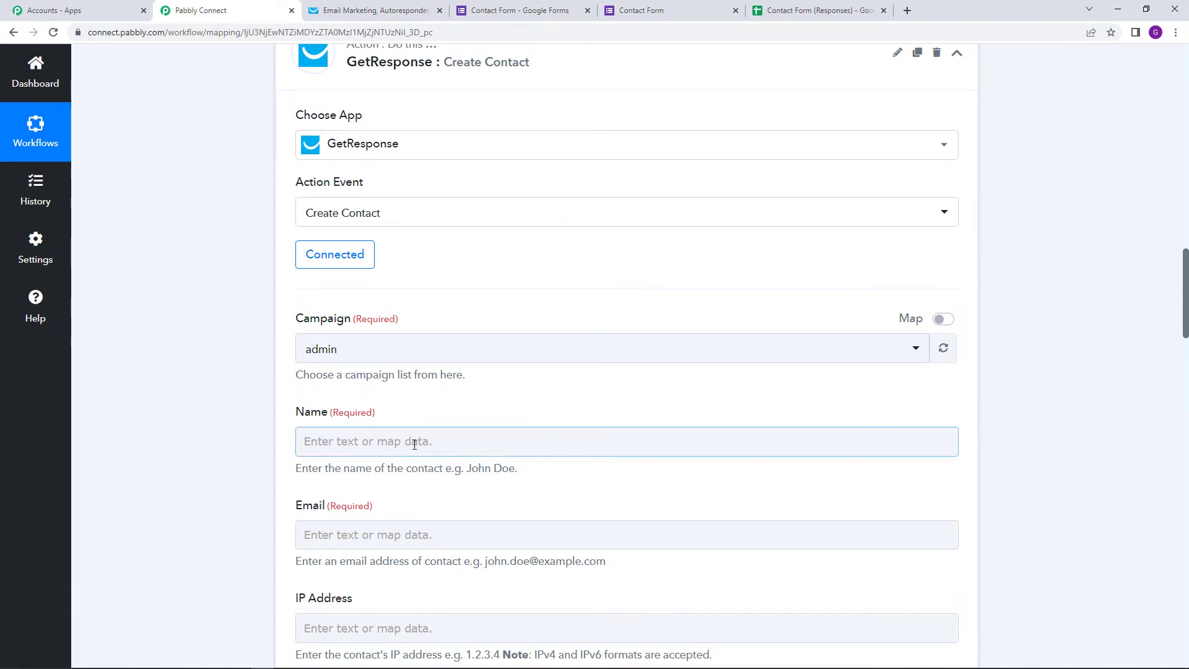
pyautogui.scroll(10, 411, 446)
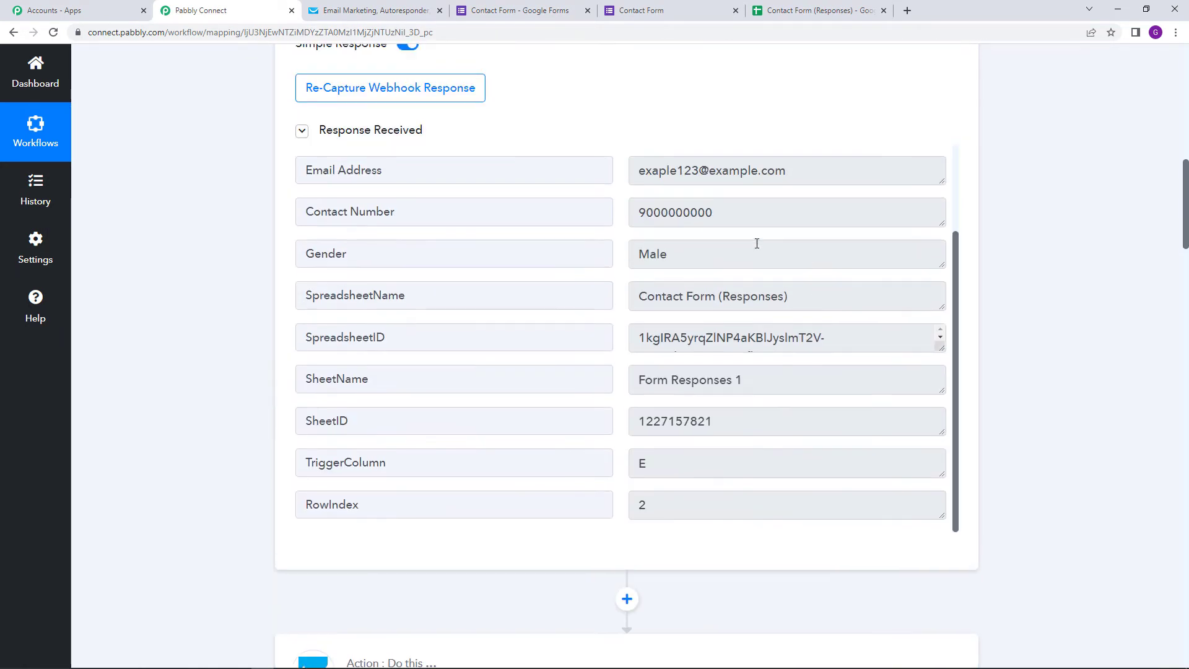
pyautogui.scroll(3, 546, 344)
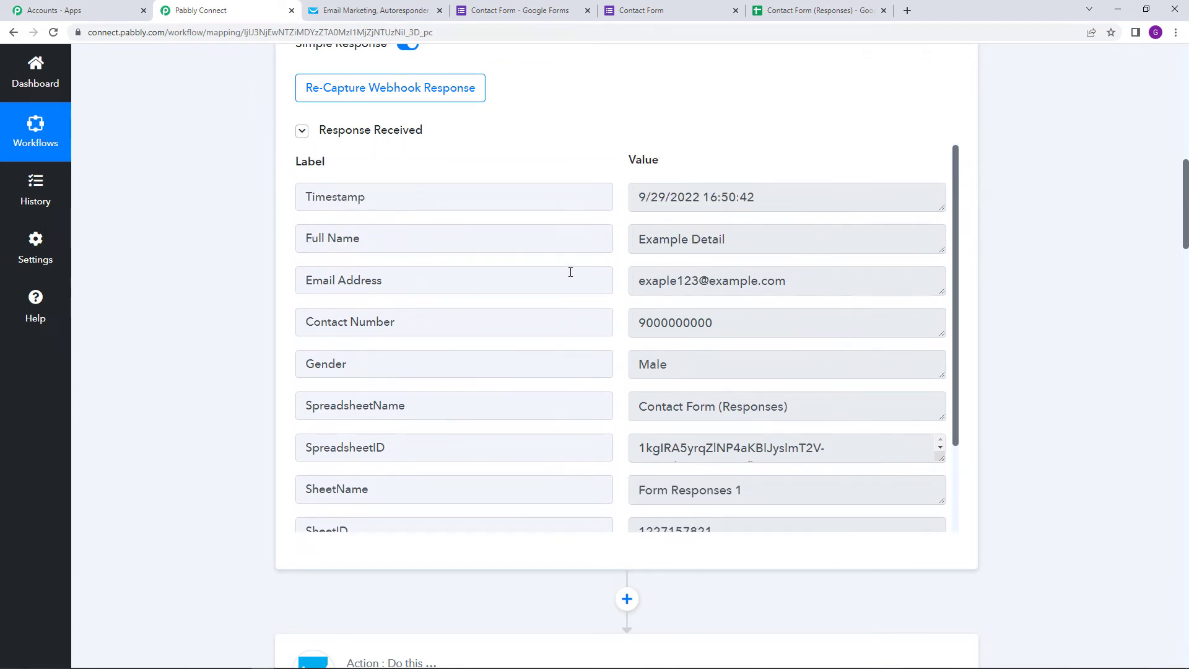
pyautogui.scroll(-12, 551, 375)
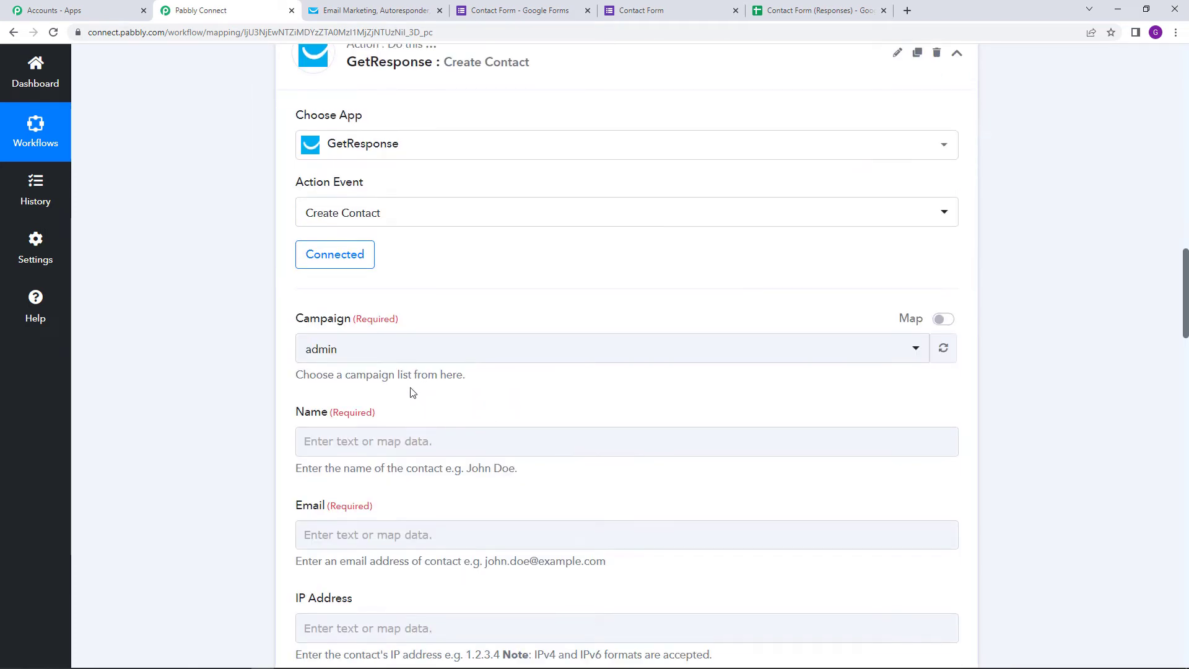
pyautogui.scroll(-2, 396, 376)
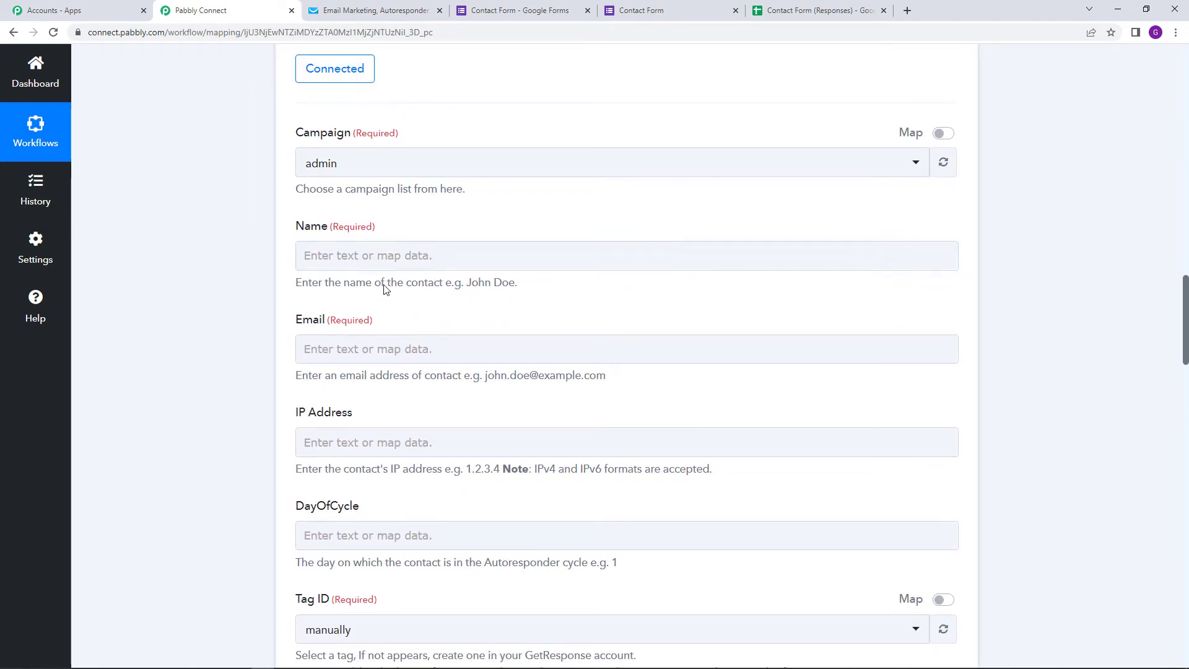
# - Map the Name field to the Google Forms trigger's '1. Full Name' answer
pyautogui.click(367, 255)
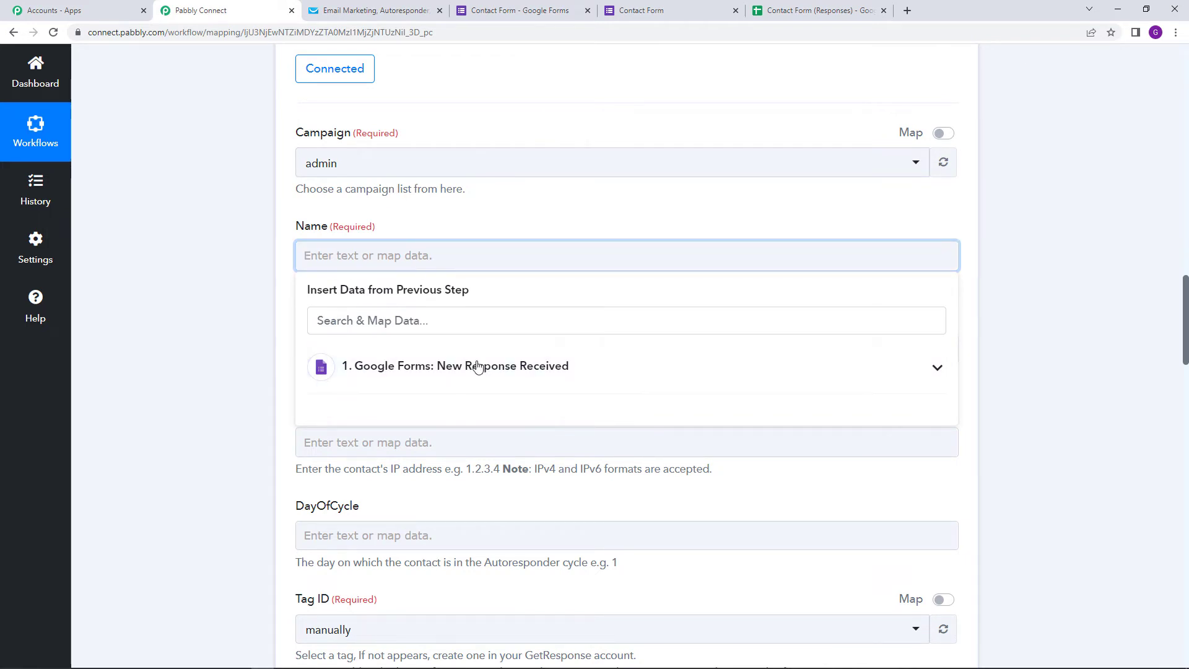
pyautogui.click(519, 370)
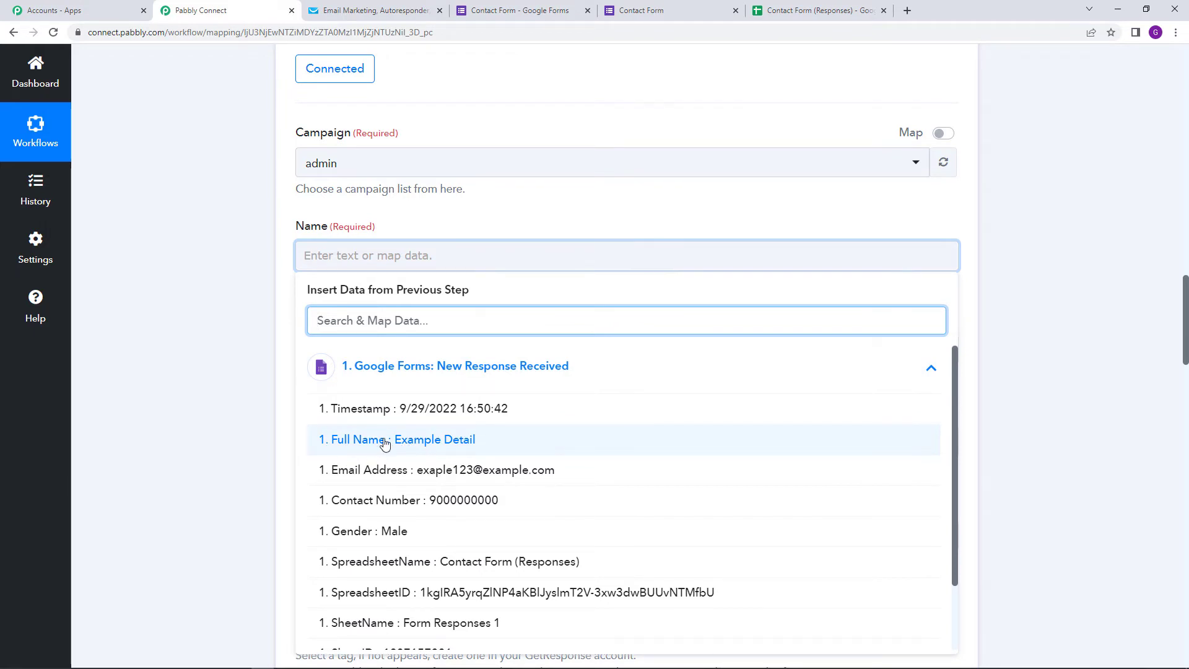
pyautogui.click(432, 227)
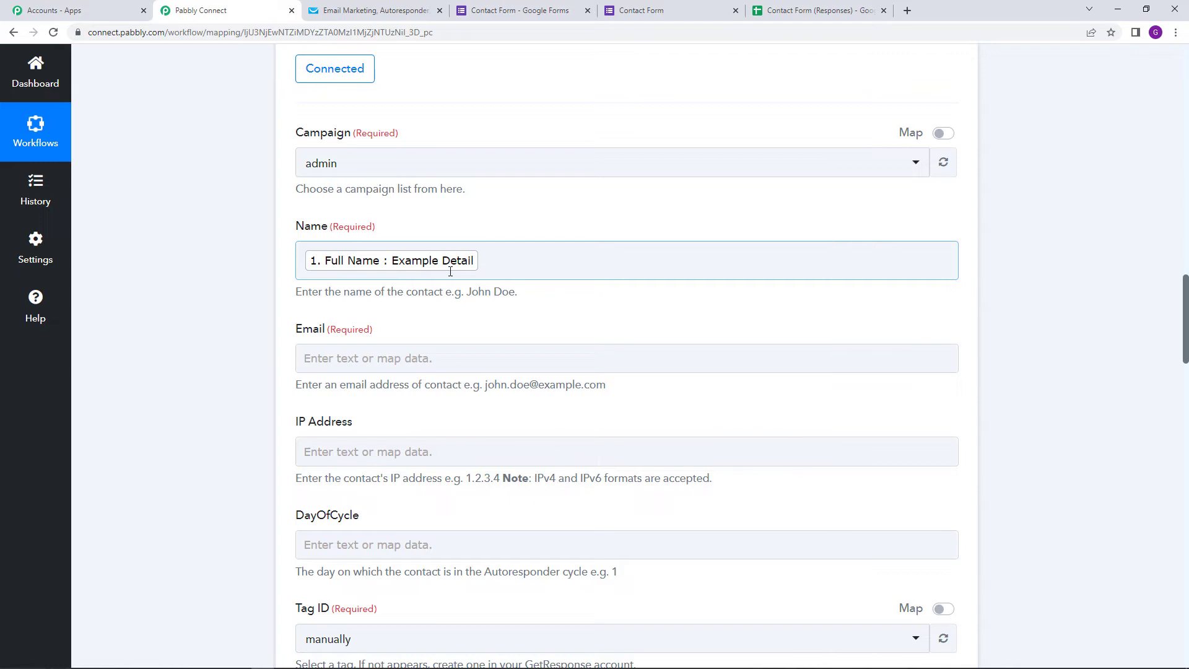
pyautogui.scroll(12, 660, 282)
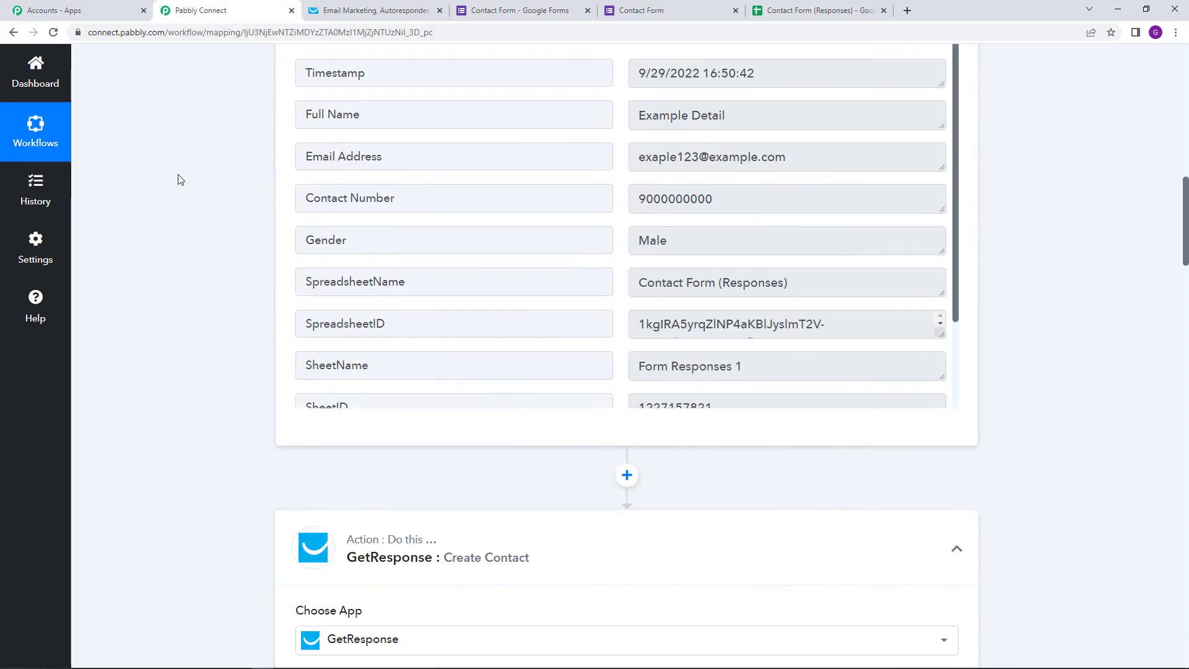
pyautogui.scroll(9, 178, 179)
pyautogui.scroll(-8, 584, 313)
pyautogui.scroll(-2, 596, 319)
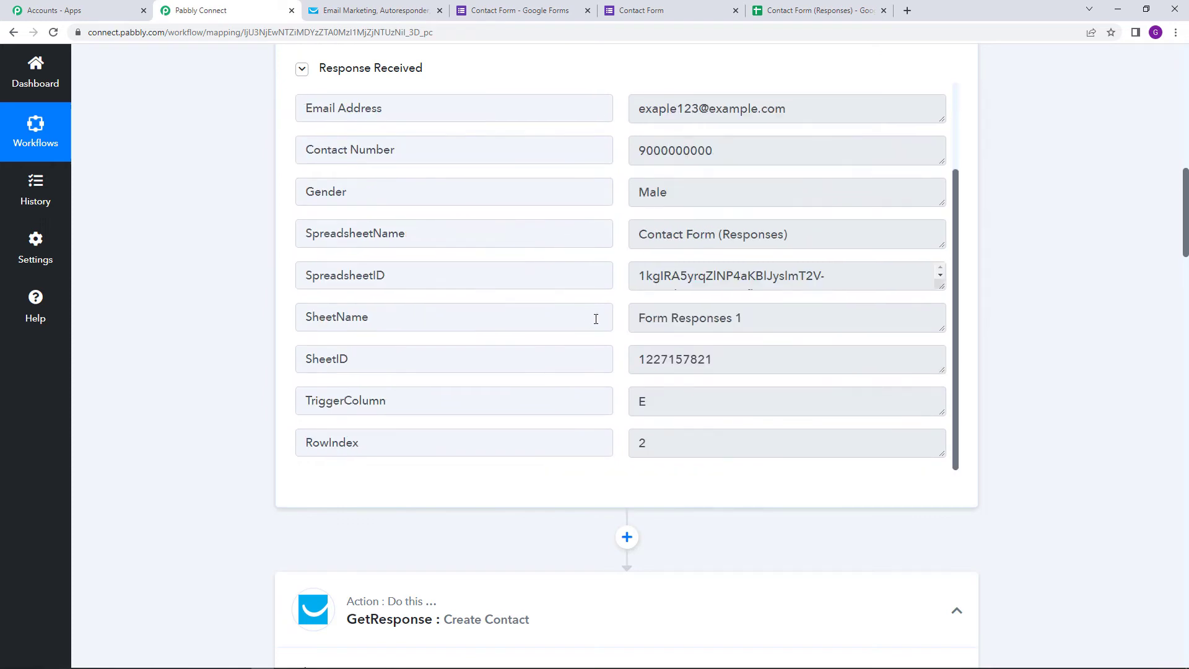
pyautogui.scroll(-9, 786, 480)
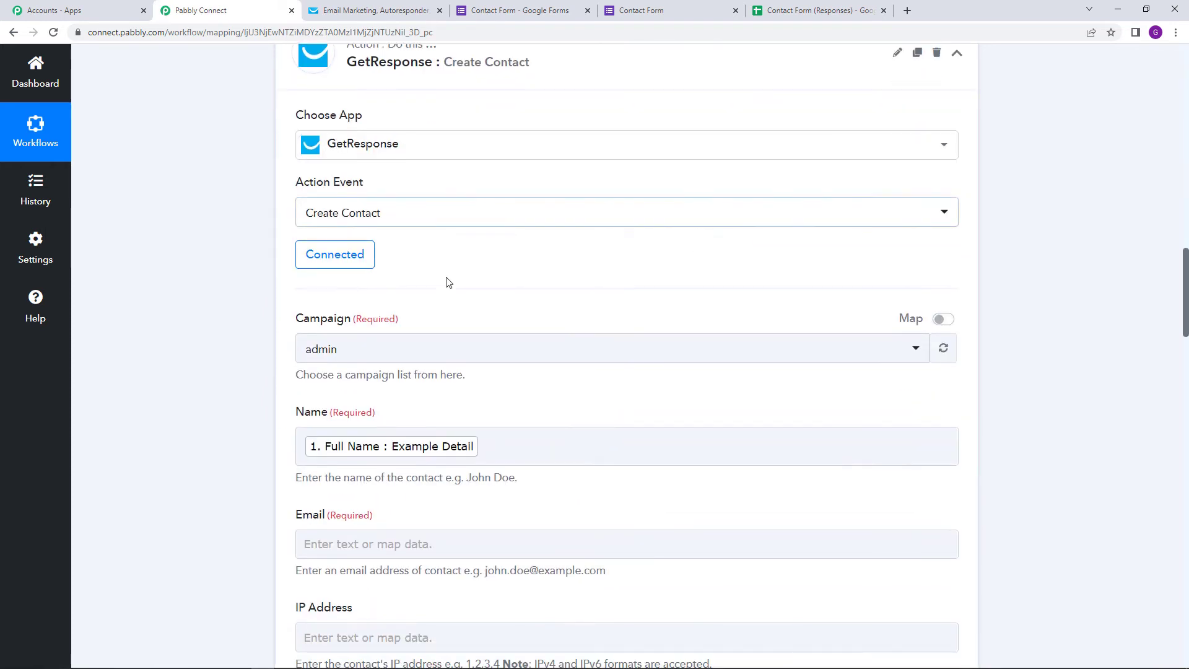
pyautogui.scroll(-2, 501, 384)
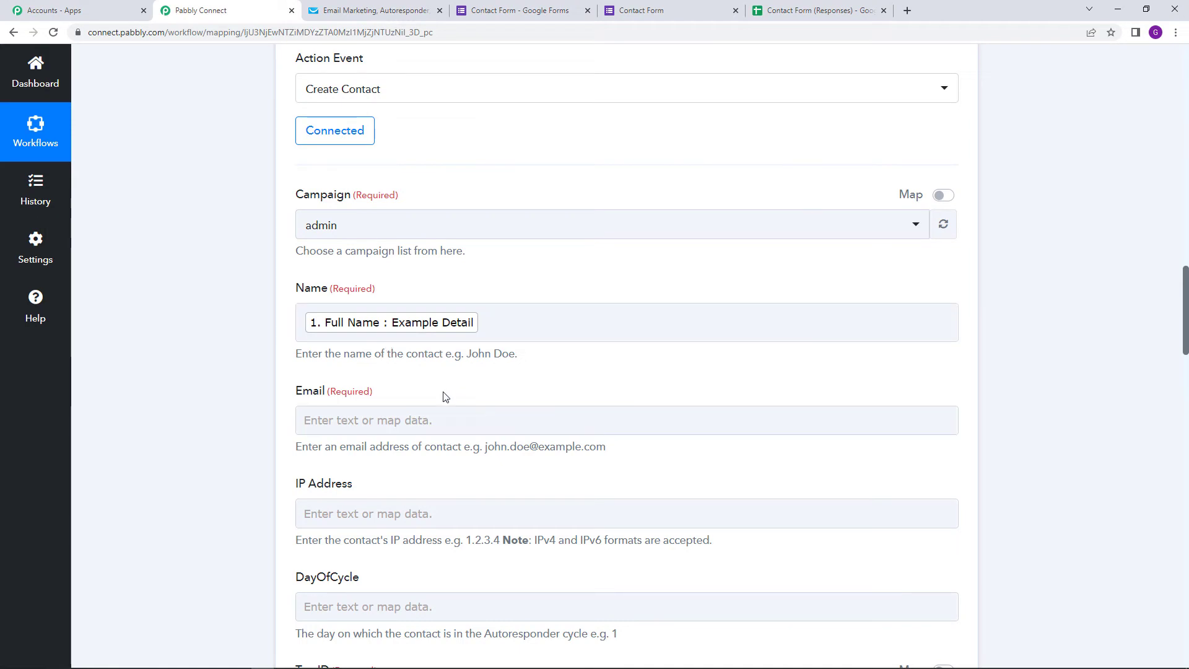
pyautogui.scroll(-2, 444, 391)
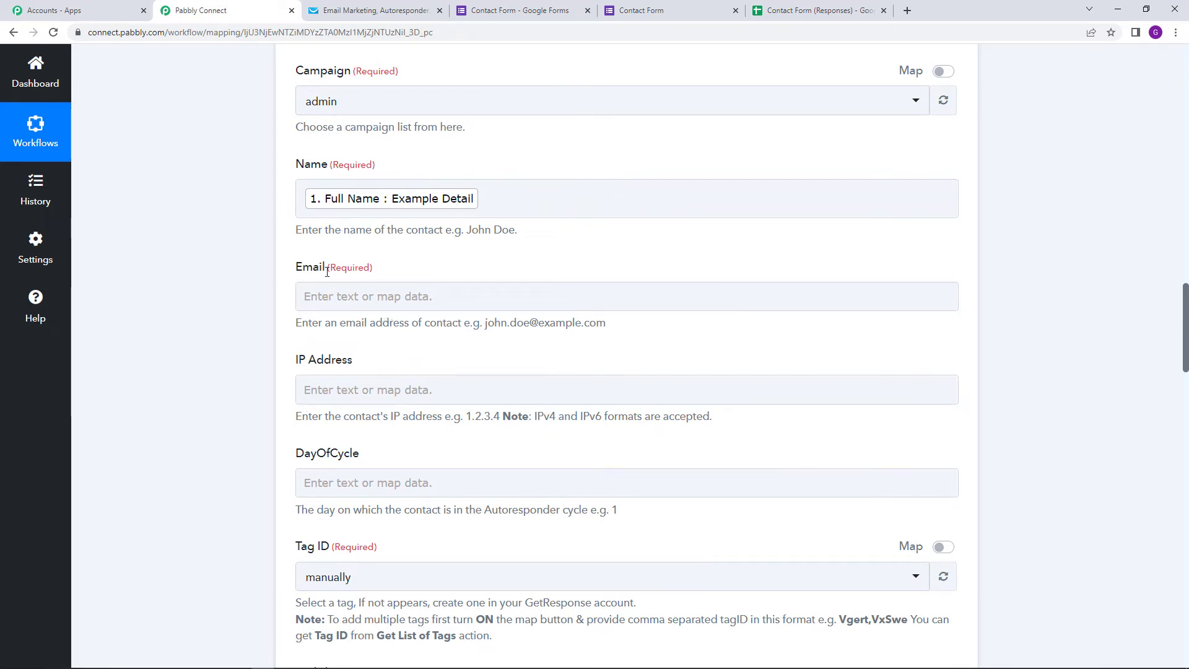
# - Map the Email field to the Google Forms Email Address answer
pyautogui.moveTo(327, 272); pyautogui.dragTo(380, 276)
pyautogui.click(398, 296)
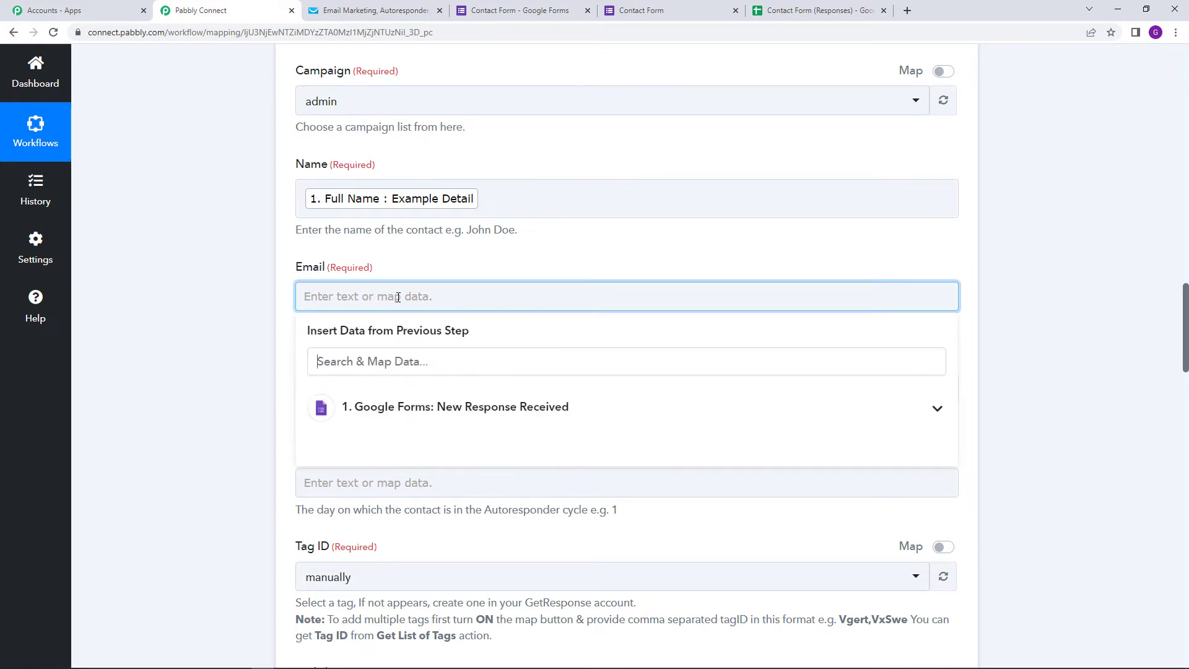
pyautogui.click(496, 408)
pyautogui.scroll(-2, 520, 425)
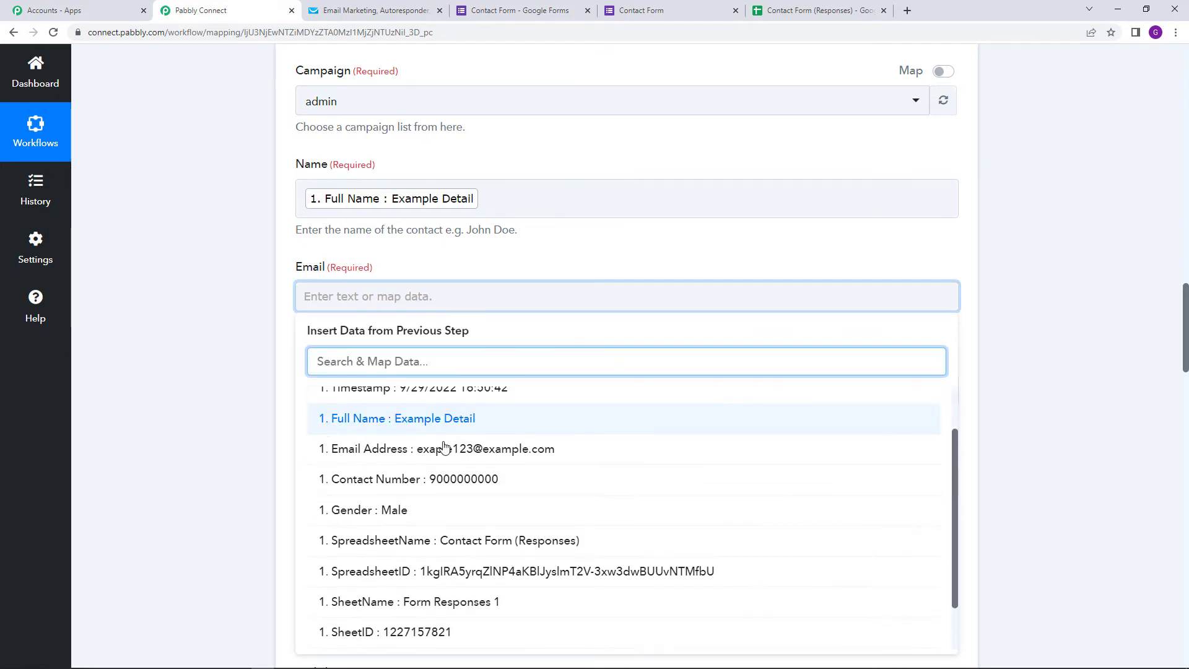
pyautogui.click(401, 452)
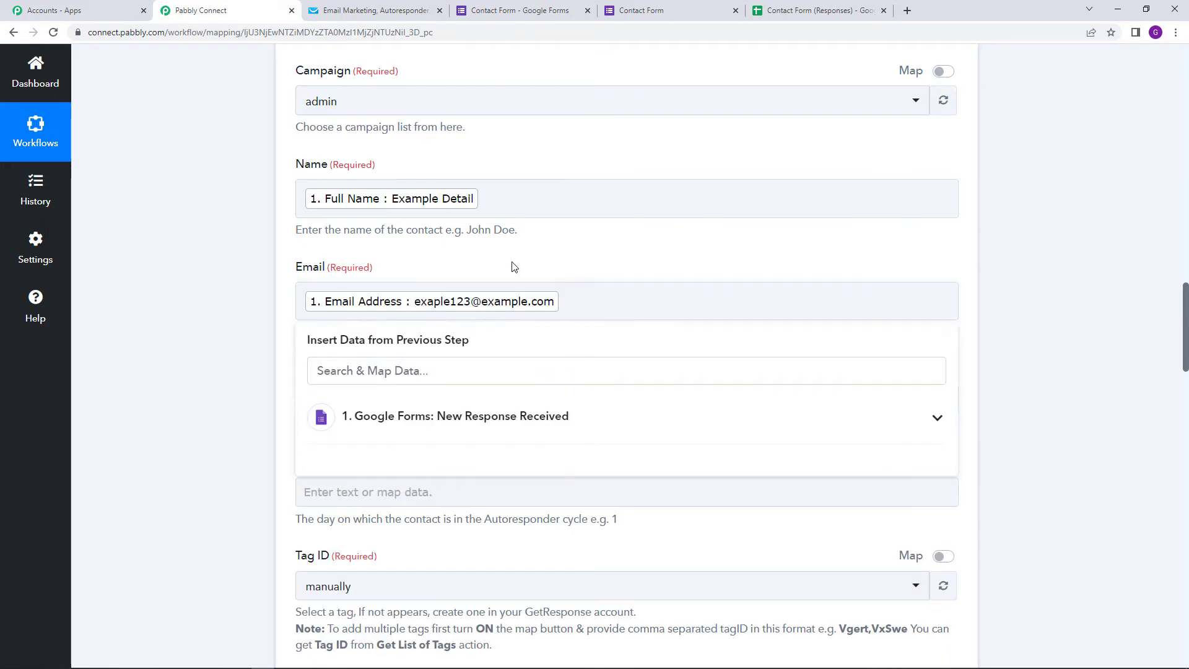
pyautogui.click(514, 265)
# - Scroll down to the Tag ID field and list the available GetResponse tags
pyautogui.scroll(-2, 514, 265)
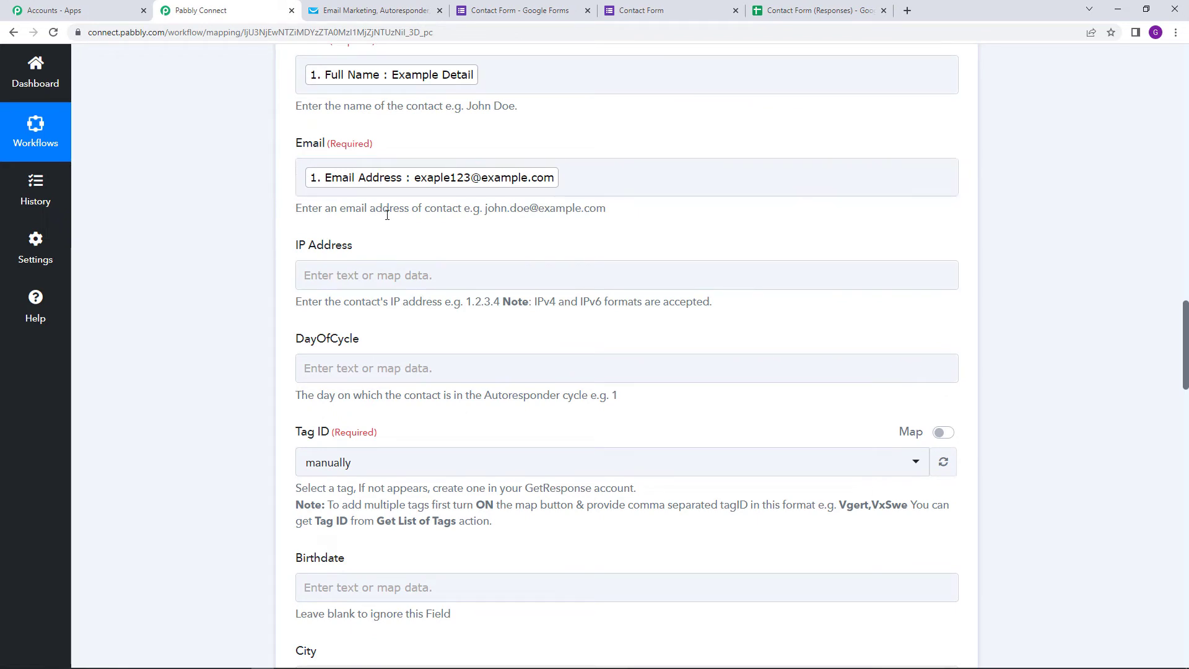
pyautogui.scroll(-2, 392, 228)
pyautogui.scroll(-2, 434, 177)
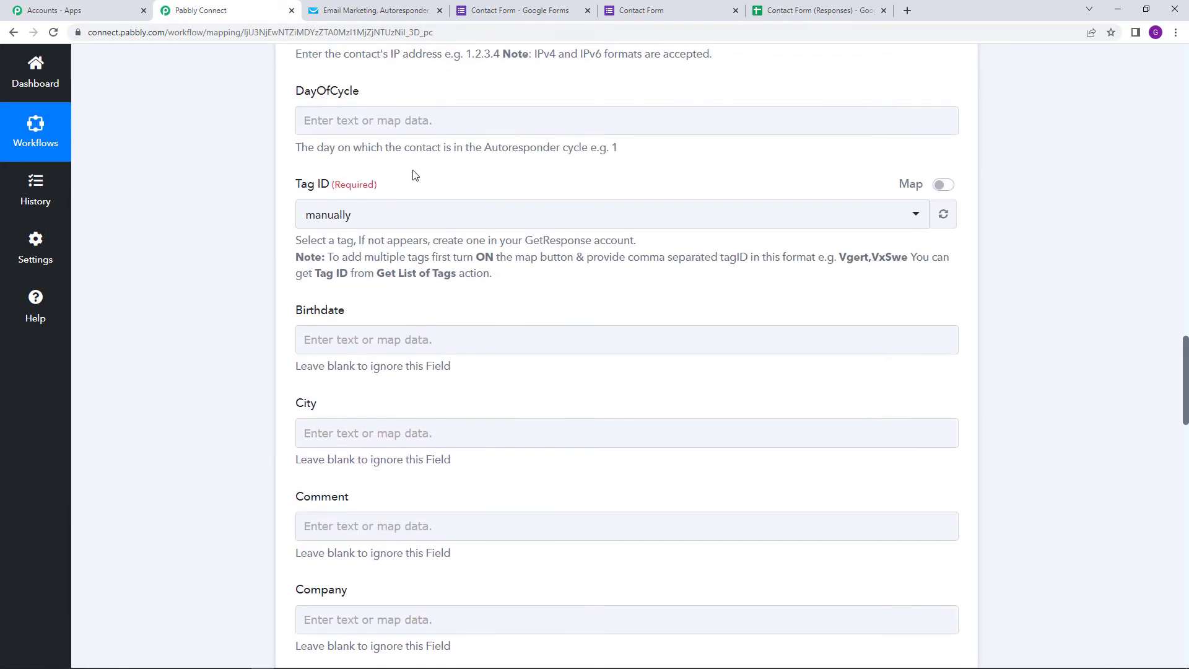
pyautogui.scroll(-1, 403, 169)
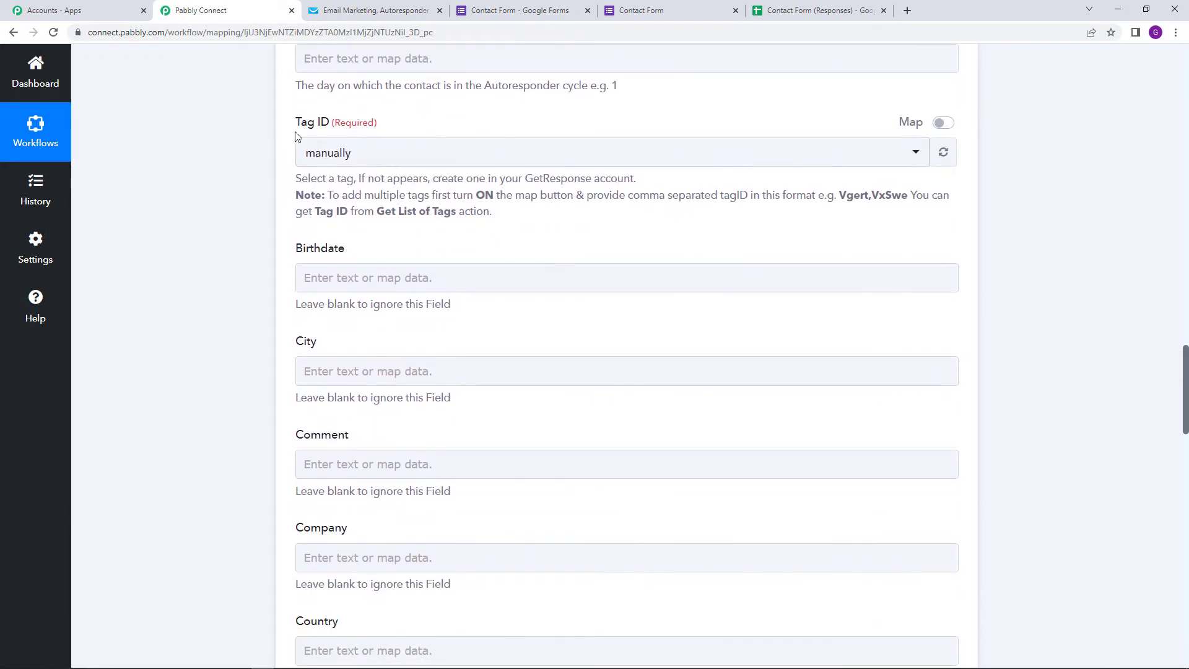
pyautogui.click(410, 152)
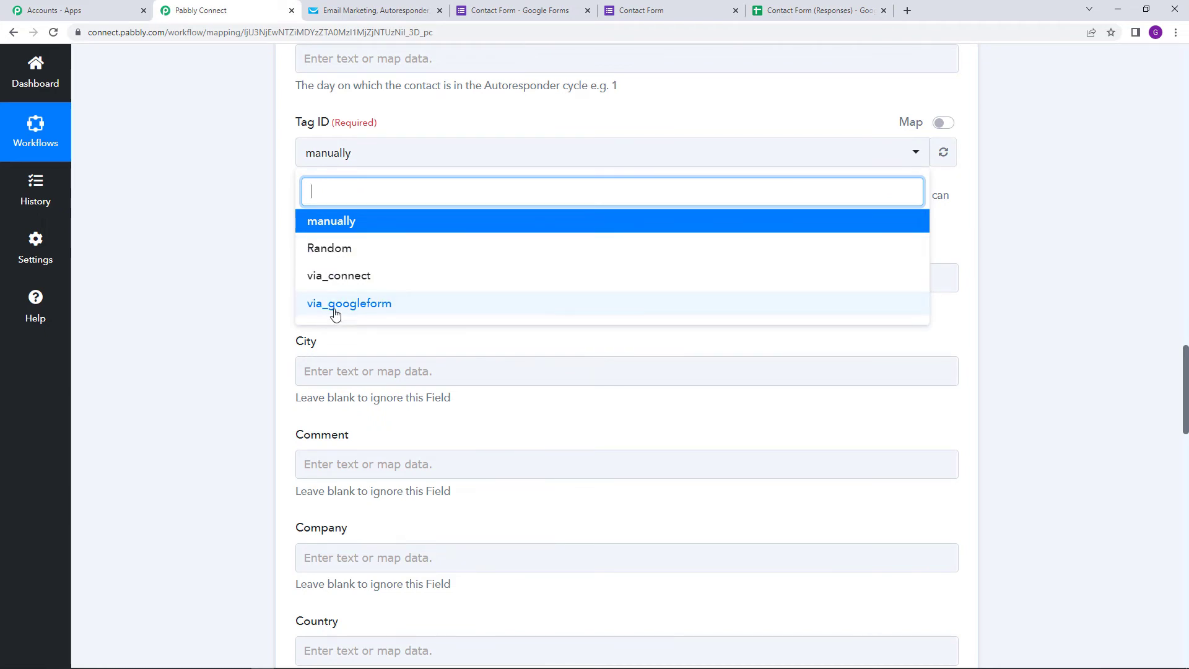
# - Set the contact's Tag ID to via_googleform
pyautogui.click(371, 313)
pyautogui.scroll(-3, 198, 298)
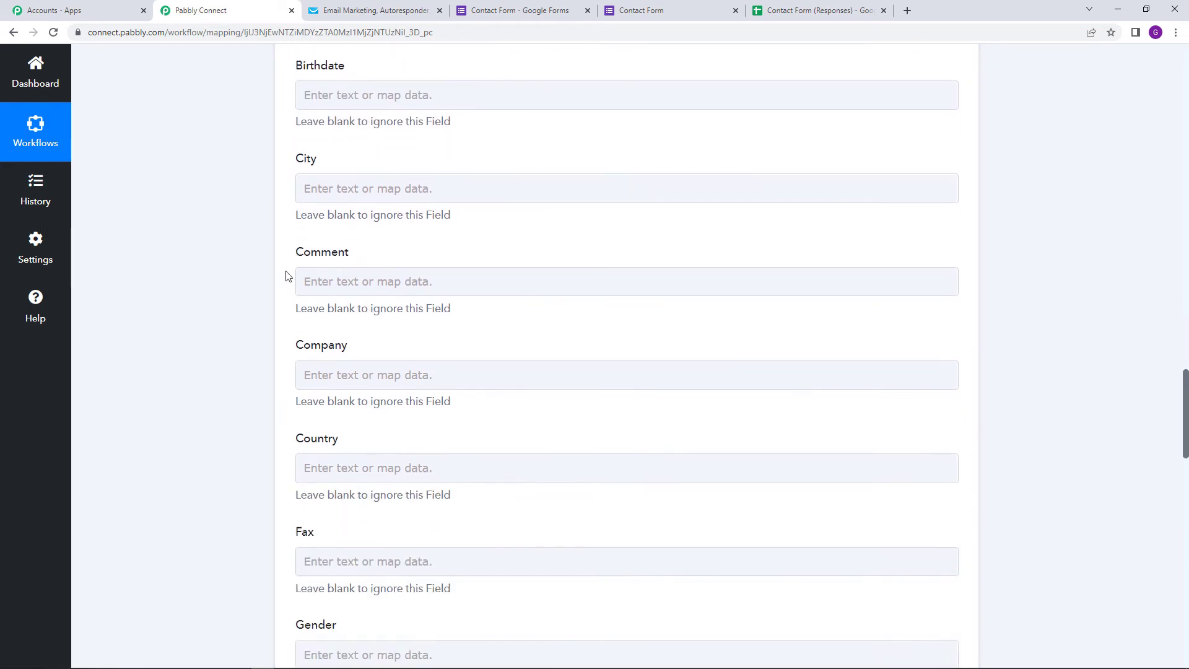
pyautogui.scroll(-1, 291, 130)
pyautogui.click(364, 210)
pyautogui.scroll(-1, 347, 212)
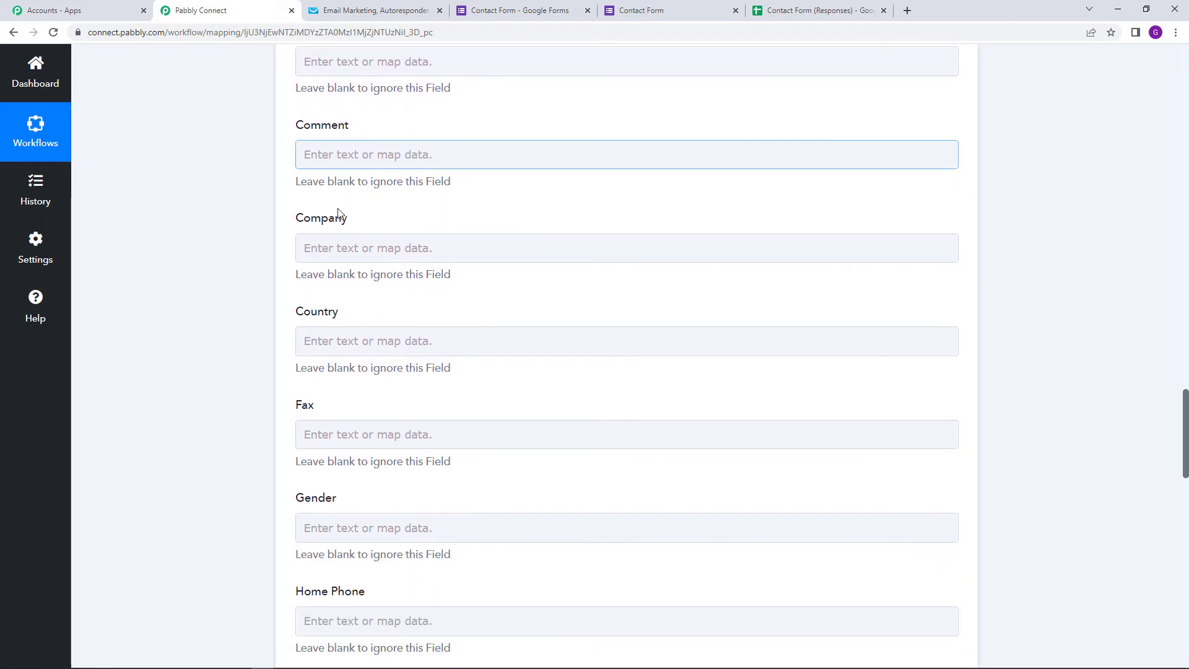
pyautogui.scroll(-6, 335, 210)
pyautogui.scroll(3, 270, 185)
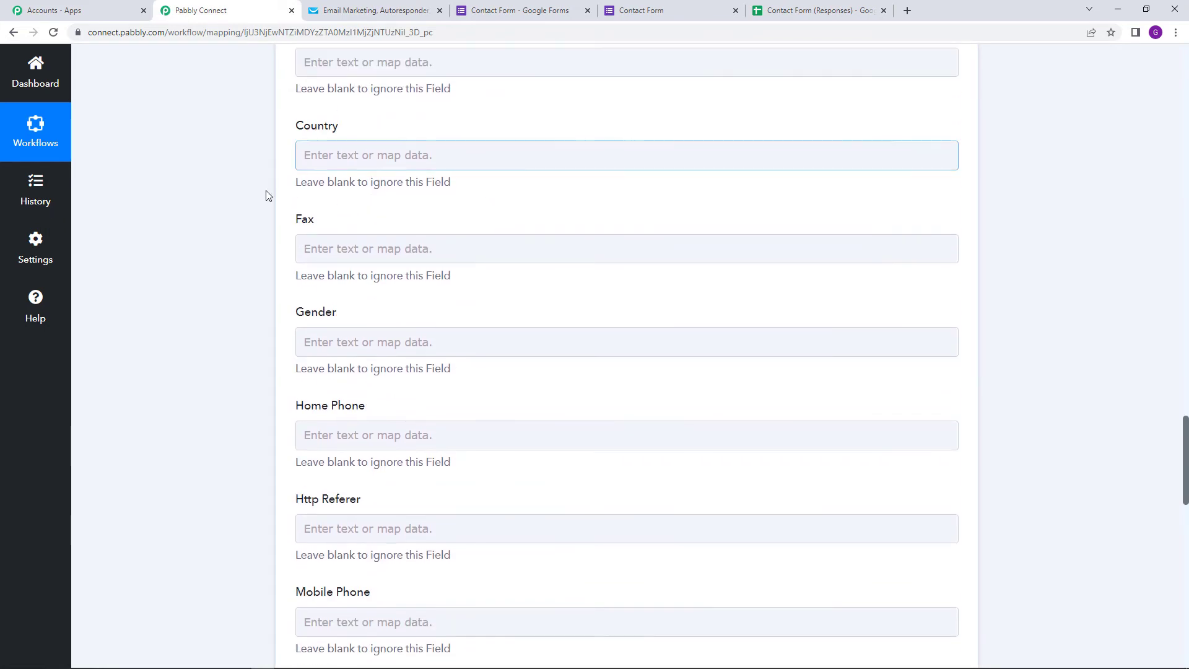
pyautogui.scroll(-1, 293, 254)
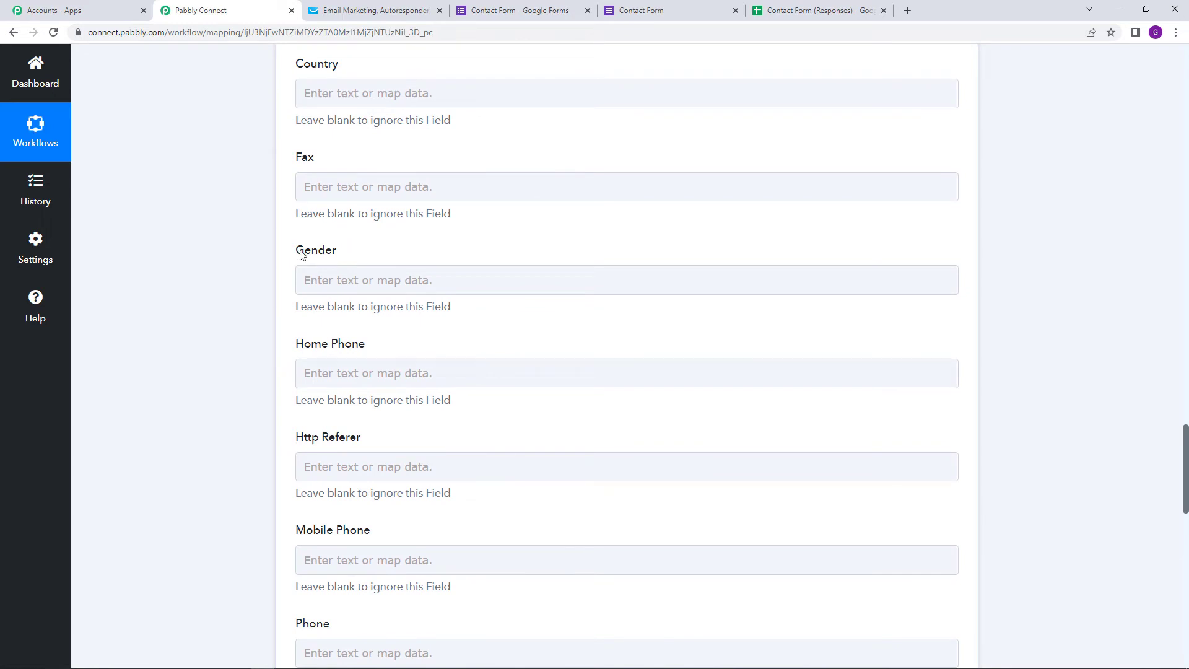
# - Map the form's Gender answer (Male) into the Gender field
pyautogui.moveTo(301, 255); pyautogui.dragTo(346, 262)
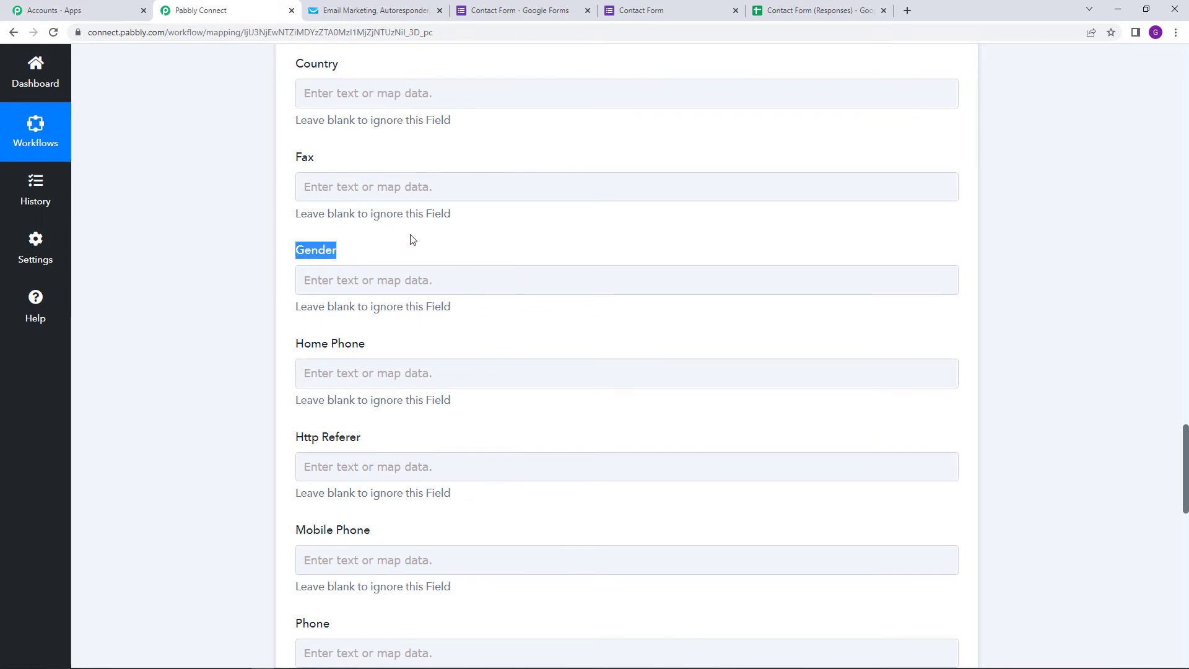
pyautogui.scroll(-2, 409, 240)
pyautogui.click(361, 161)
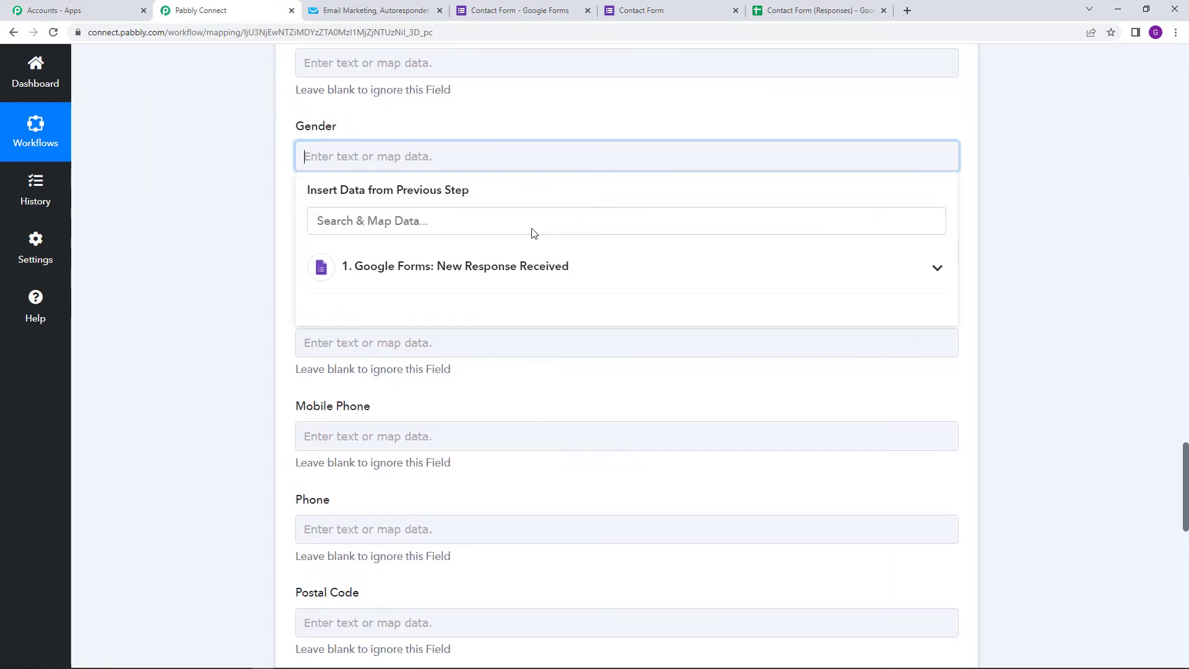
pyautogui.click(529, 266)
pyautogui.scroll(-2, 514, 285)
pyautogui.click(519, 306)
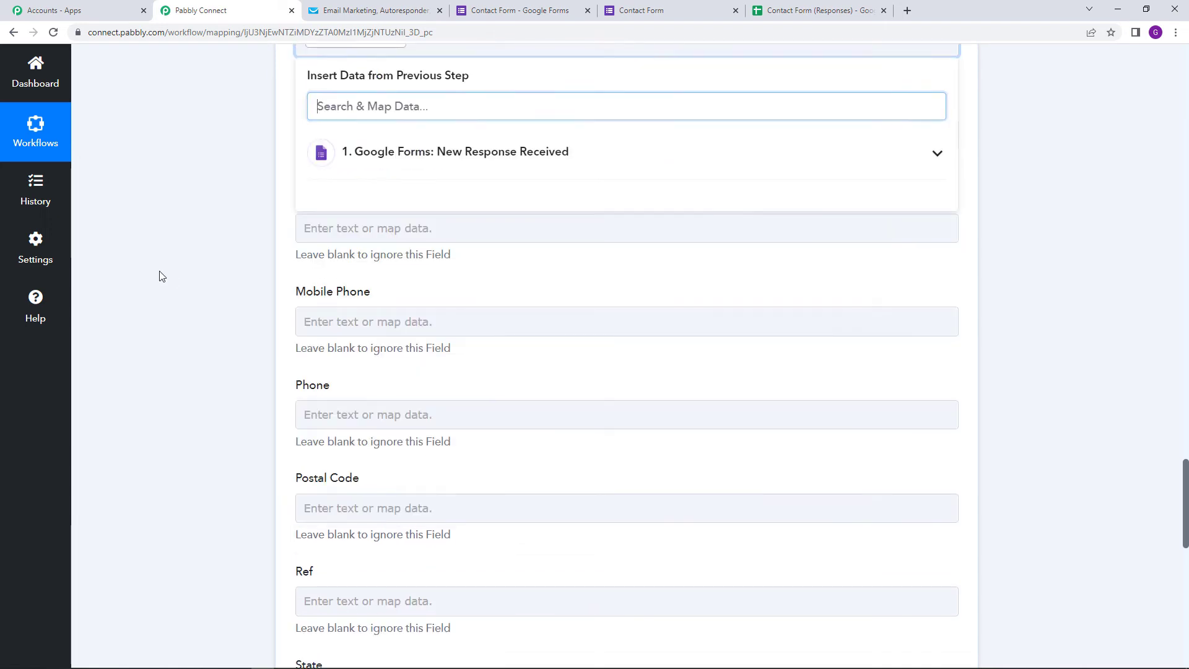
# - Map the form's Contact Number answer into the Phone field
pyautogui.scroll(-1, 163, 273)
pyautogui.scroll(-1, 180, 295)
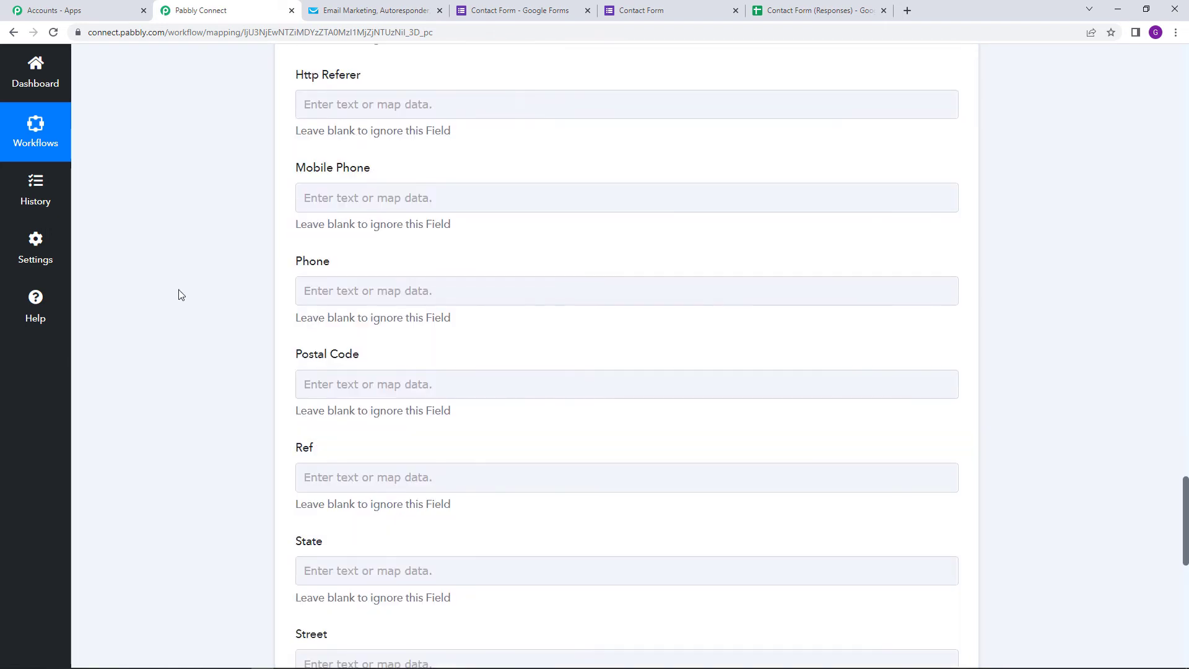
pyautogui.click(337, 287)
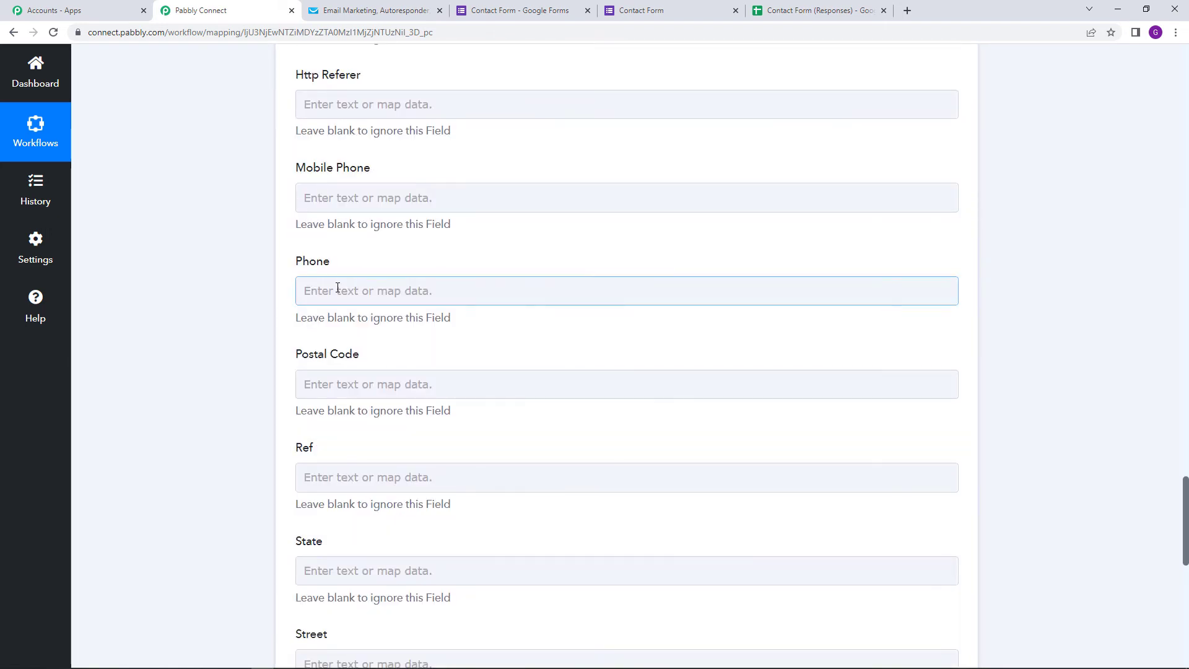
pyautogui.click(443, 395)
pyautogui.scroll(-1, 388, 477)
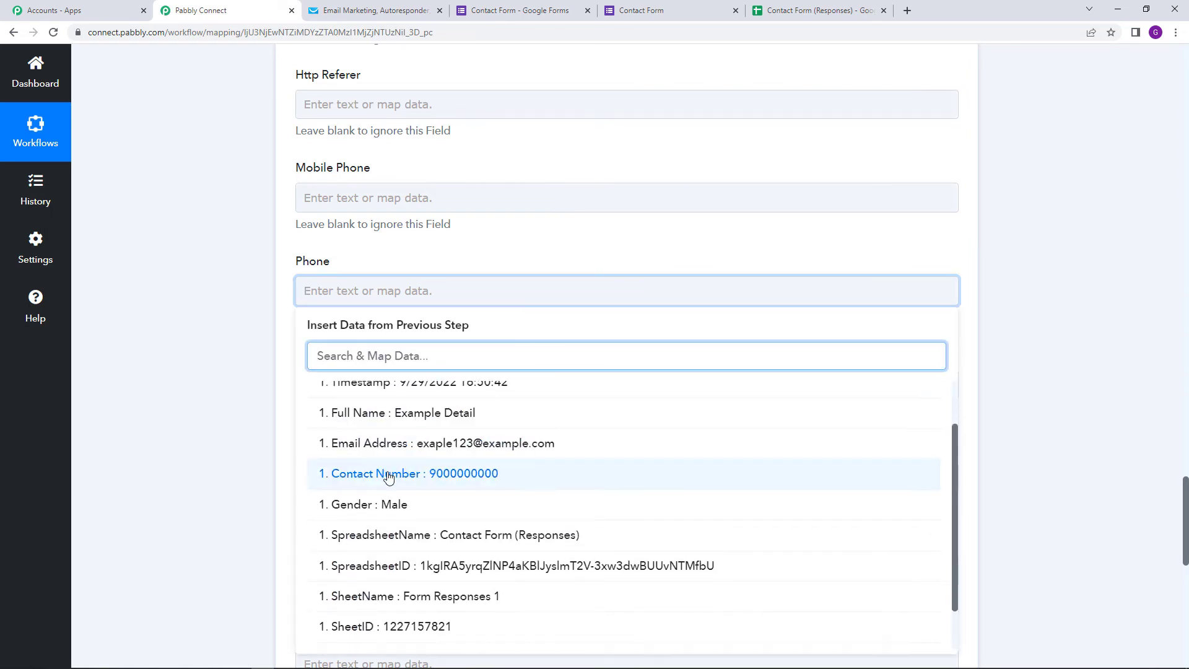
pyautogui.click(416, 474)
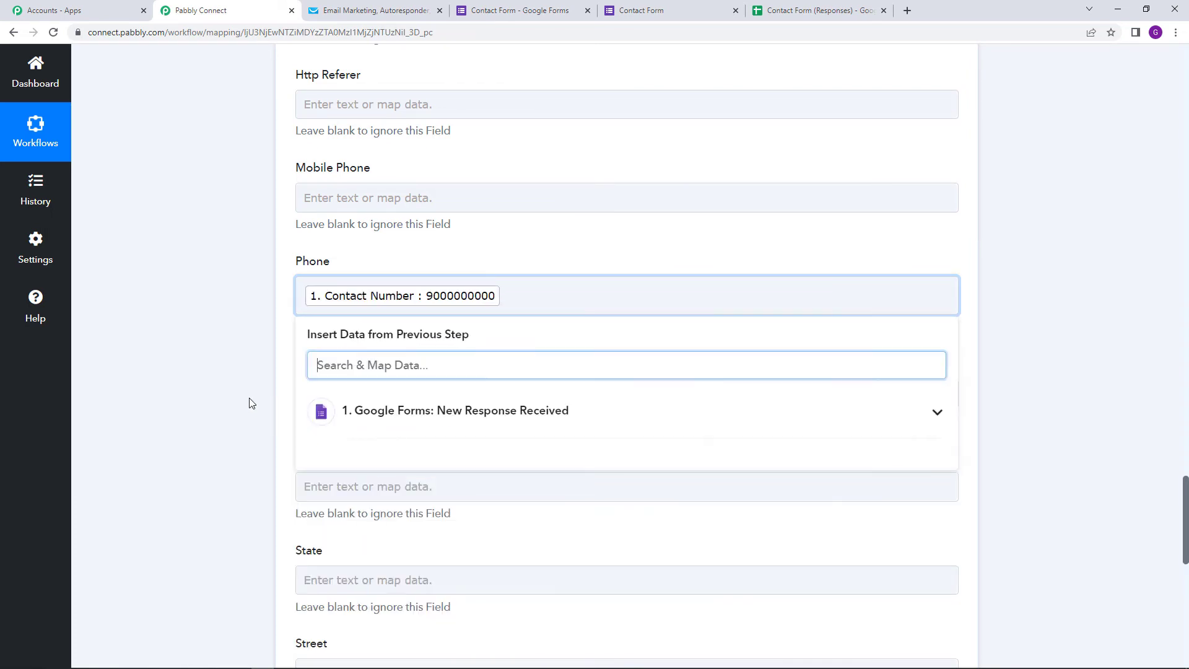
pyautogui.click(213, 378)
# - Scroll through the completed fields and go to GetResponse's contact Lists page
pyautogui.scroll(5, 217, 381)
pyautogui.scroll(10, 217, 384)
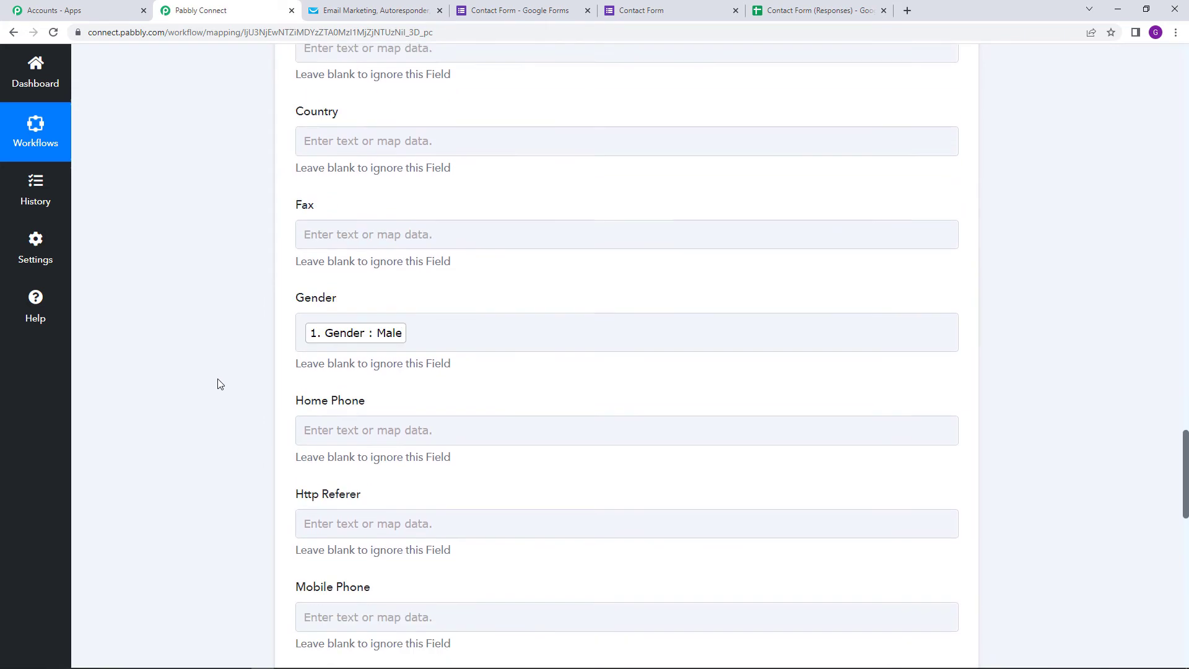
pyautogui.scroll(-10, 218, 384)
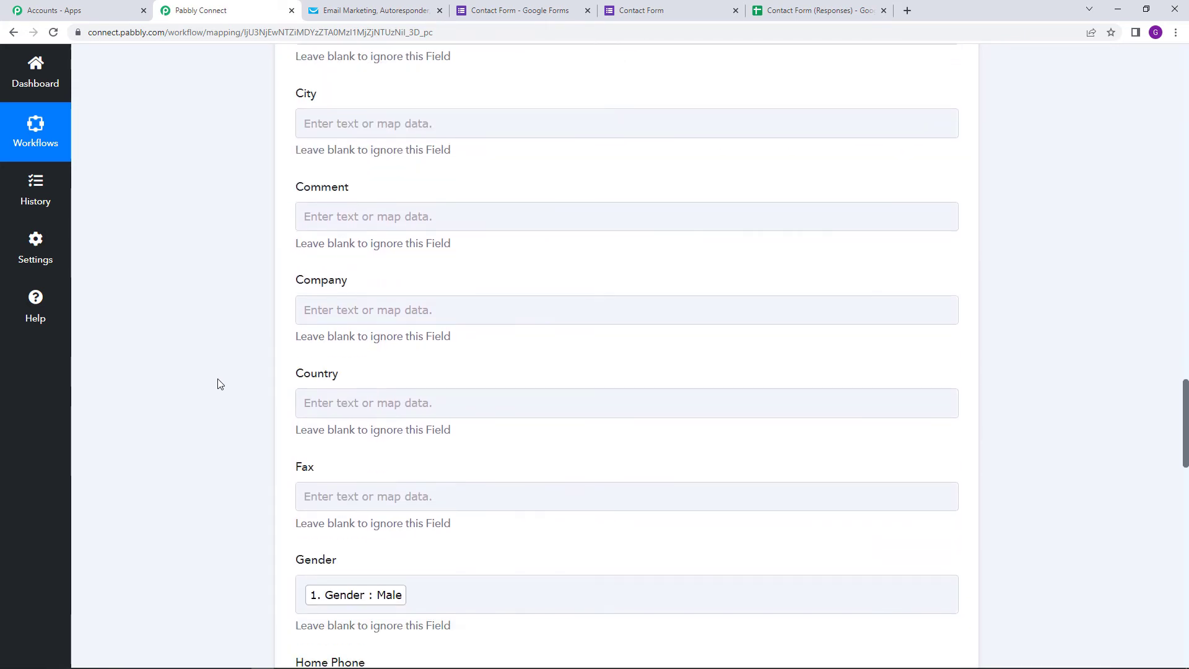
pyautogui.scroll(-6, 217, 385)
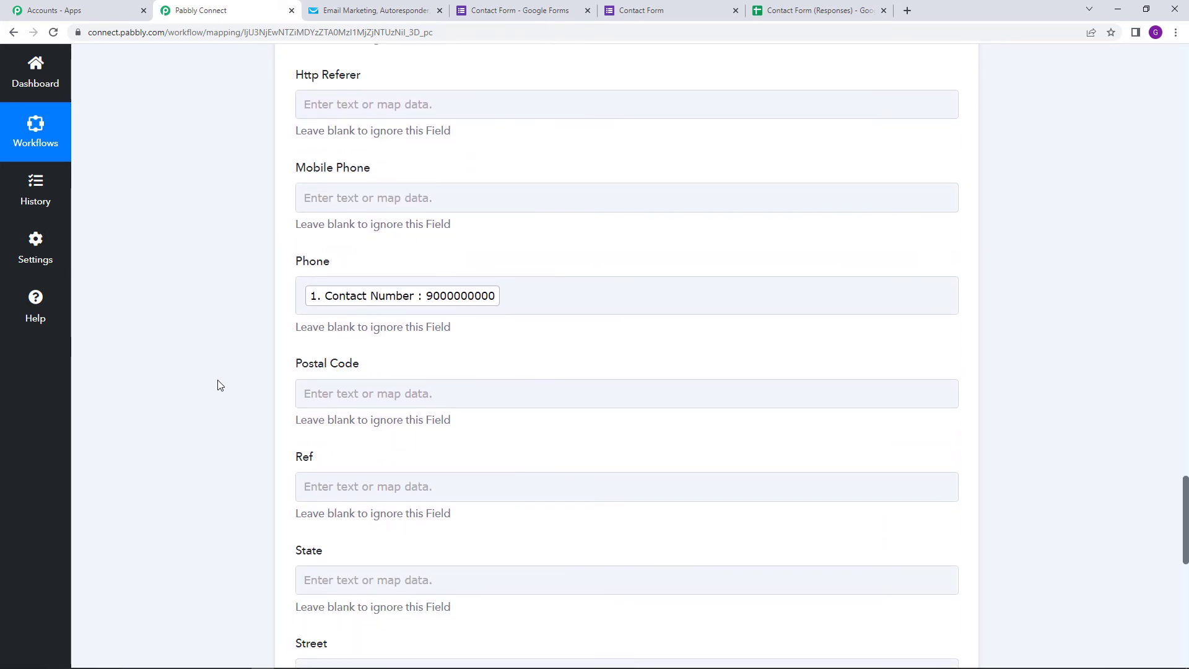
pyautogui.scroll(-8, 218, 385)
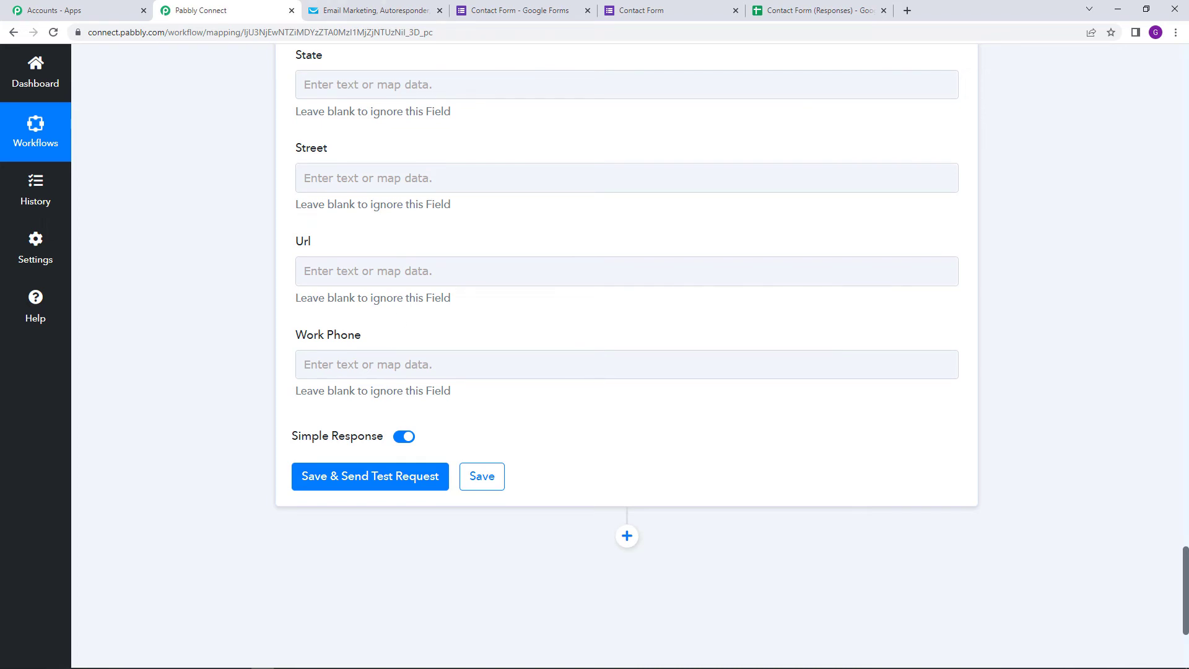
pyautogui.click(371, 11)
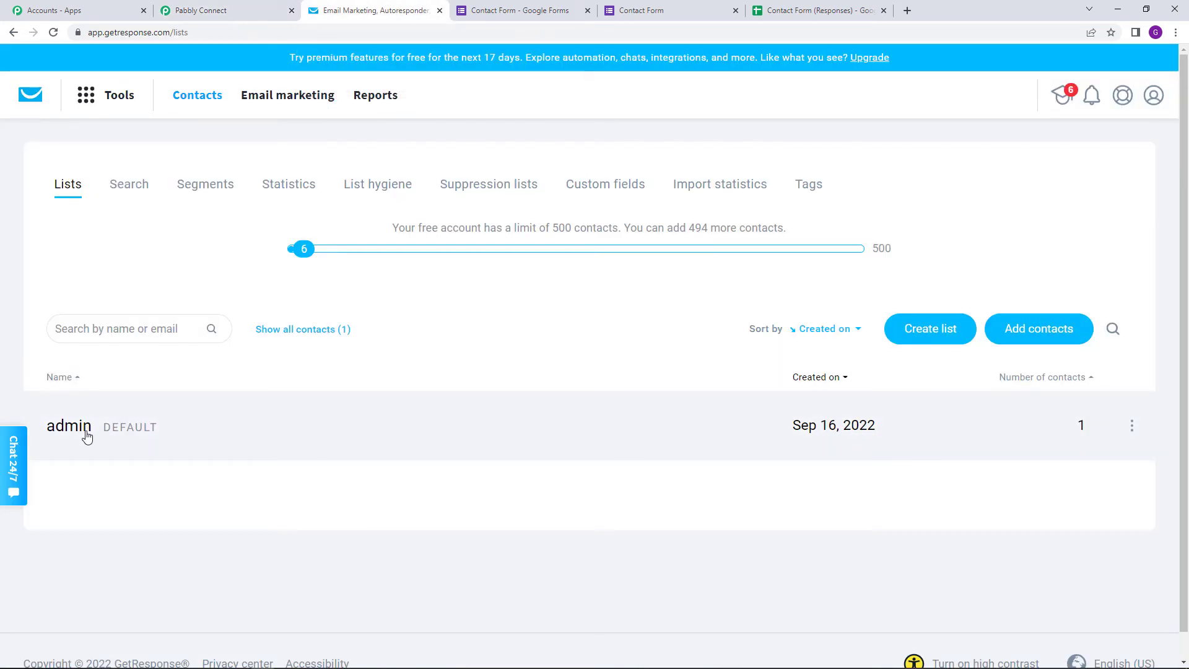
# - Delete the single test contact in the admin list from the GetResponse account
pyautogui.click(67, 427)
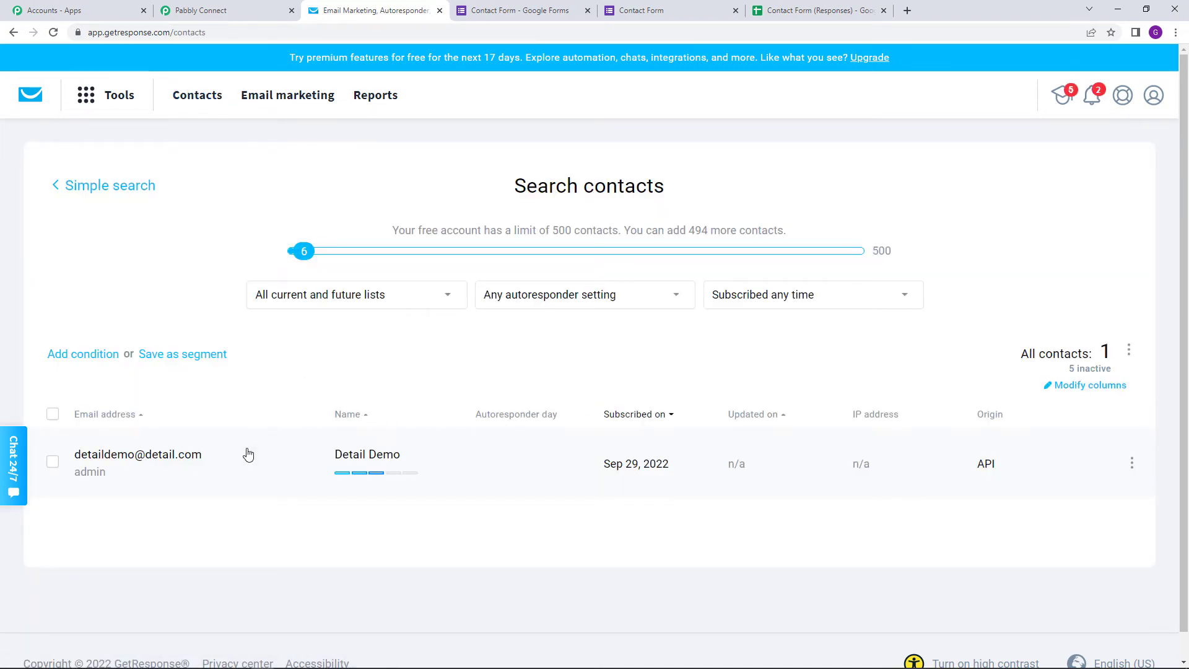
pyautogui.click(52, 464)
pyautogui.click(1132, 465)
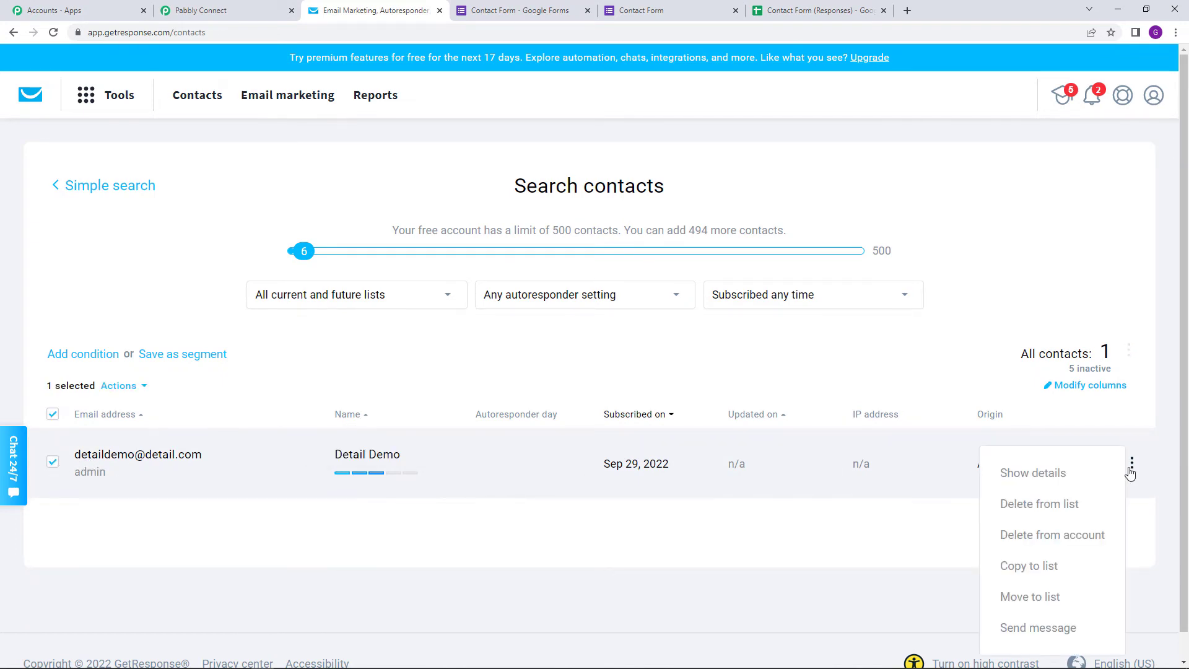
pyautogui.click(1071, 536)
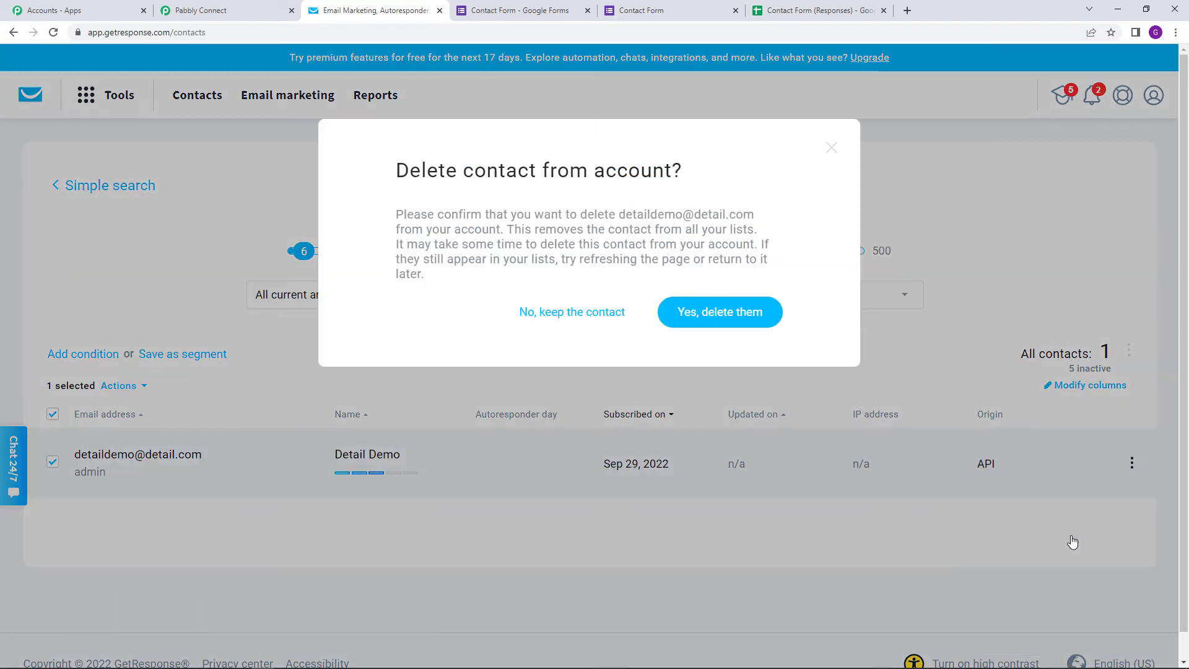
pyautogui.click(706, 315)
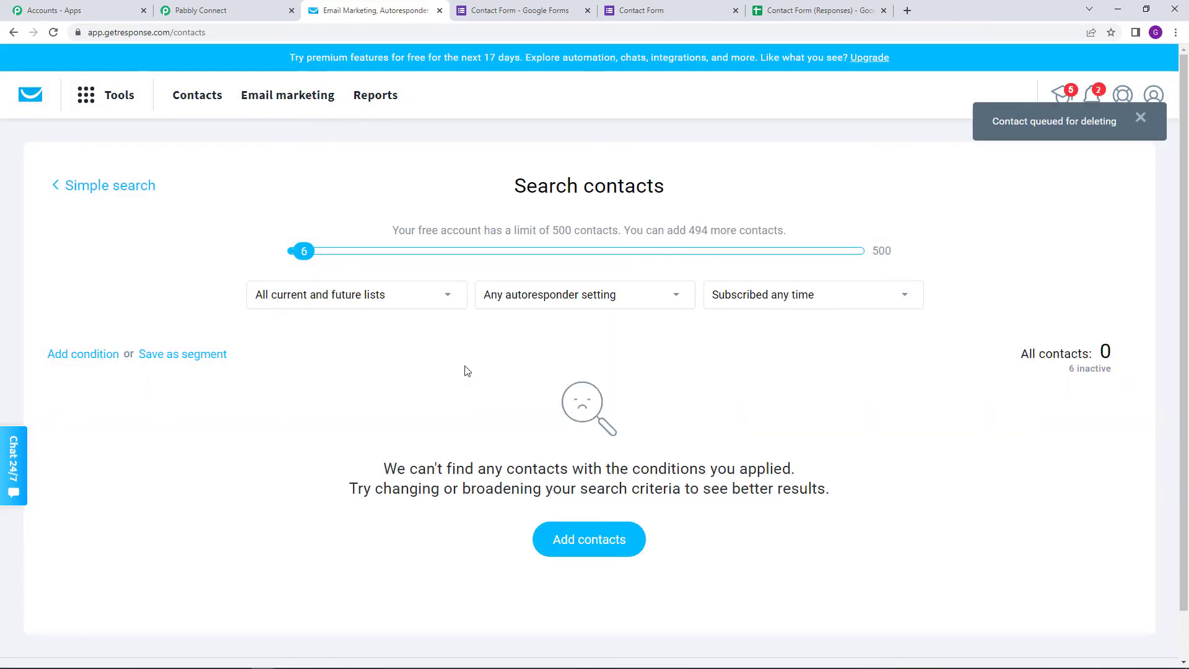
pyautogui.click(246, 8)
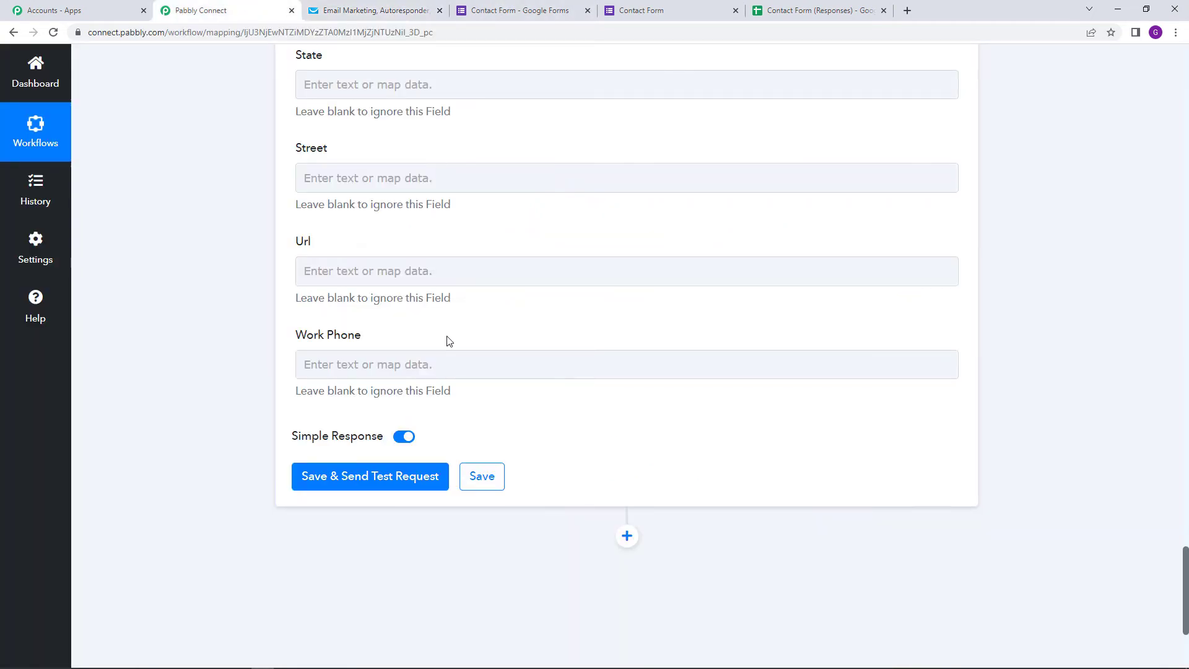
# - Send the GetResponse test request and inspect its HttpStatus 400 missing phone prefix error
pyautogui.click(347, 482)
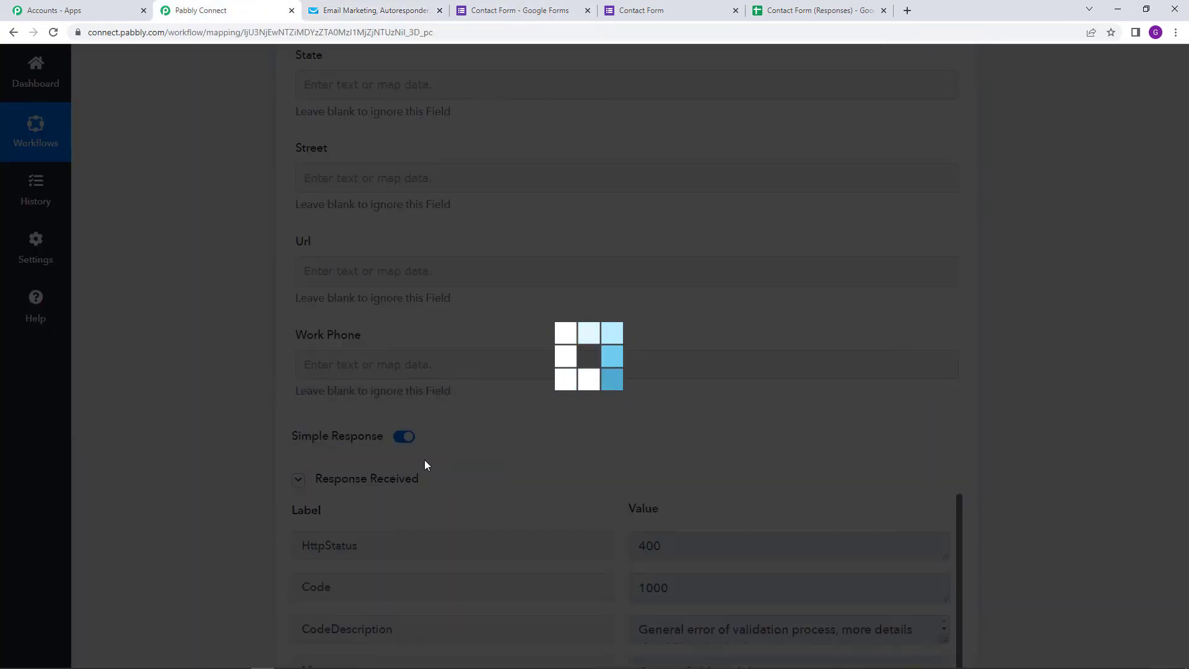
pyautogui.scroll(-3, 424, 462)
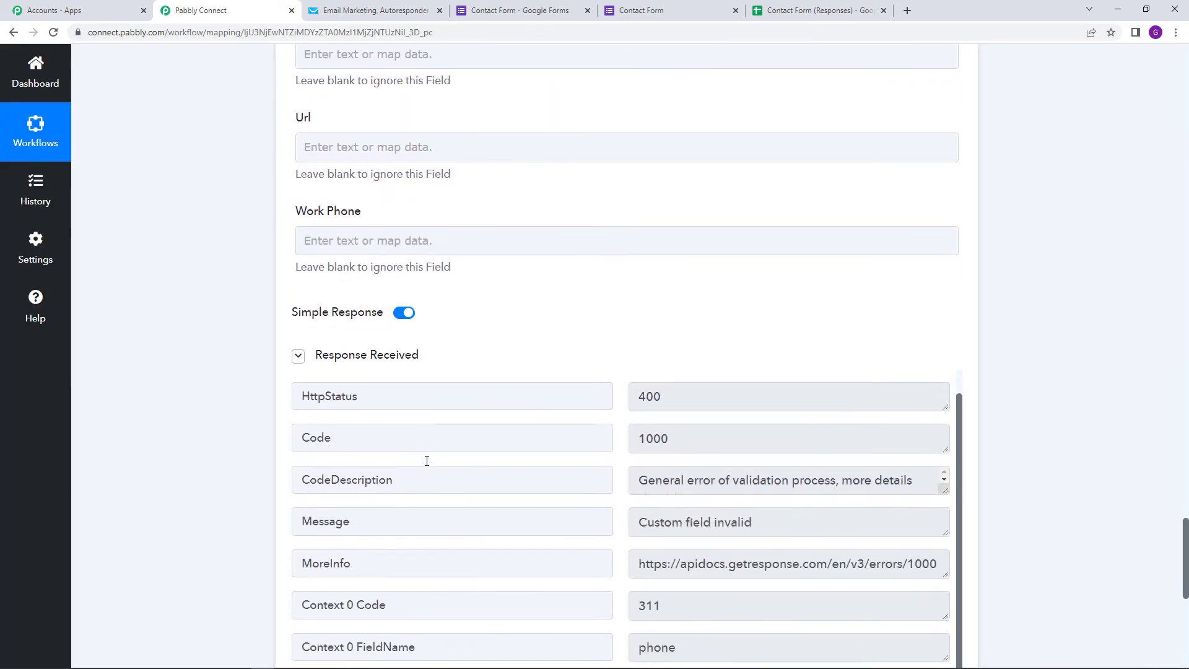
pyautogui.scroll(-2, 427, 461)
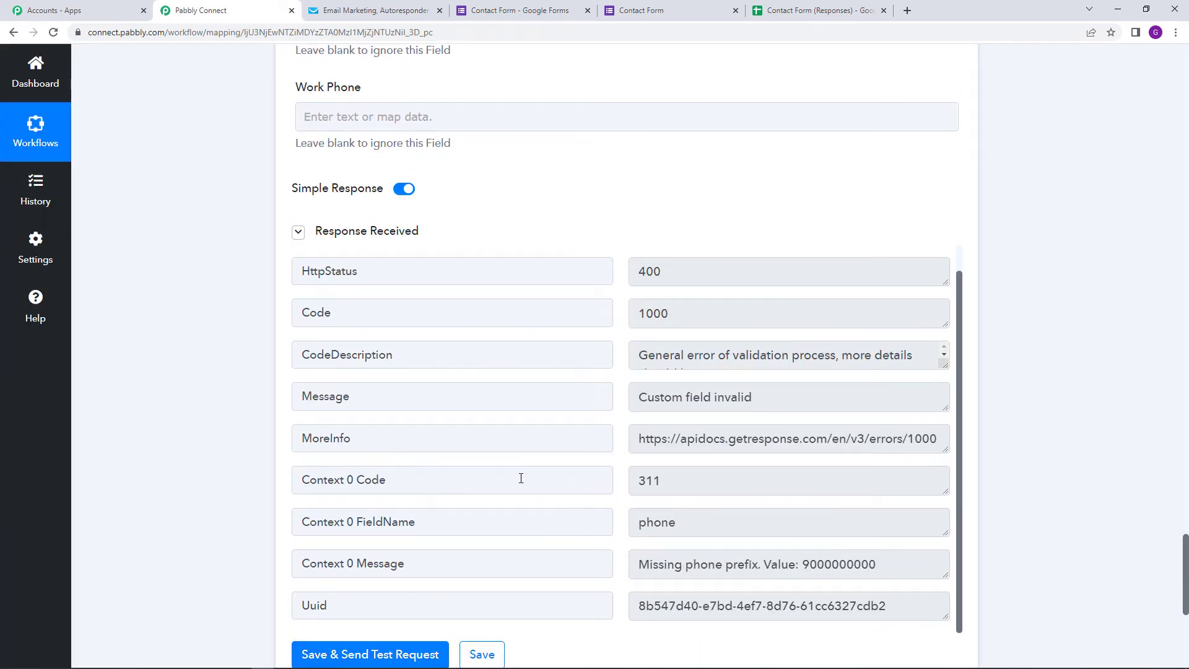
pyautogui.scroll(-2, 557, 494)
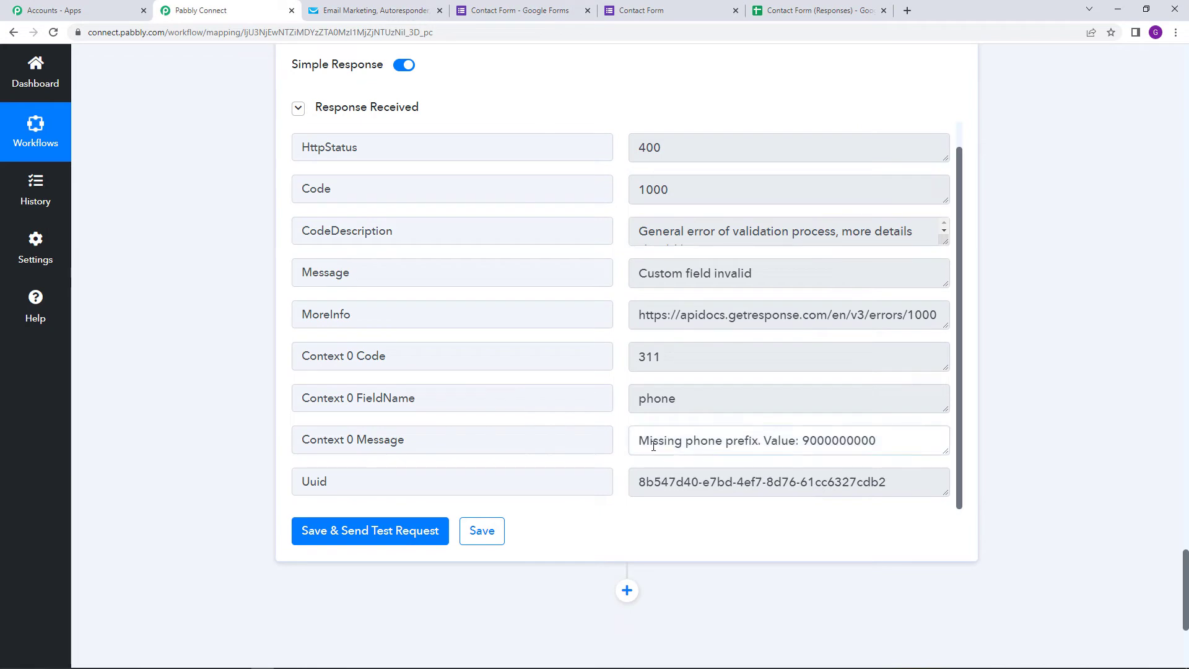
pyautogui.moveTo(639, 443); pyautogui.dragTo(820, 452)
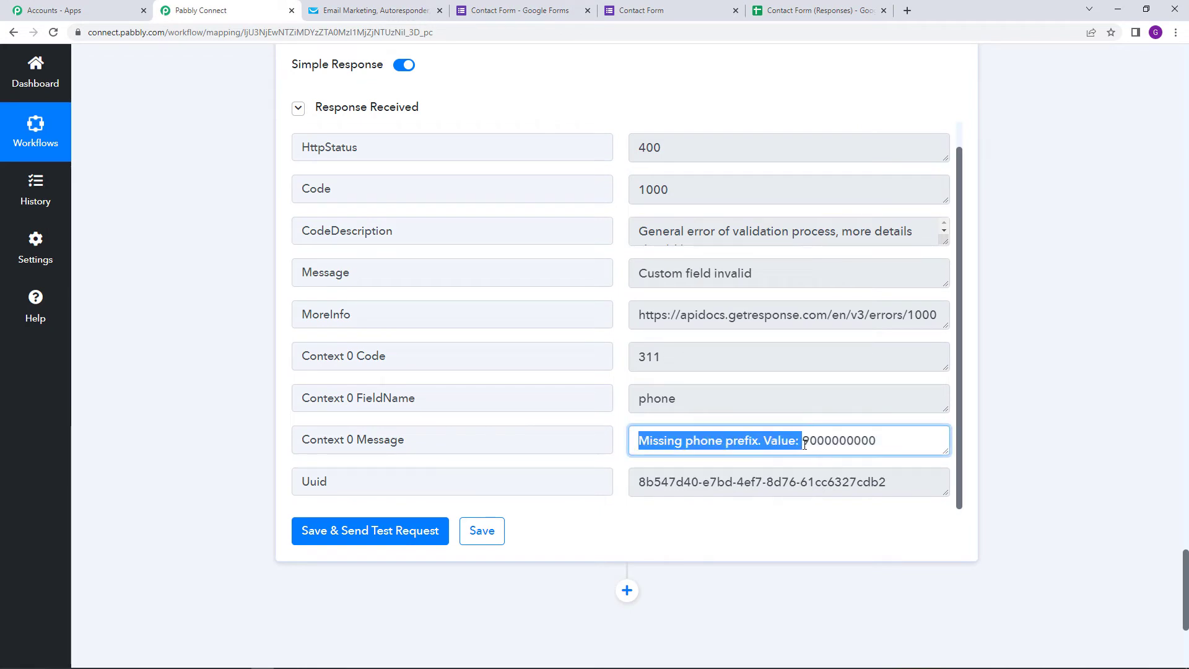
pyautogui.scroll(5, 802, 443)
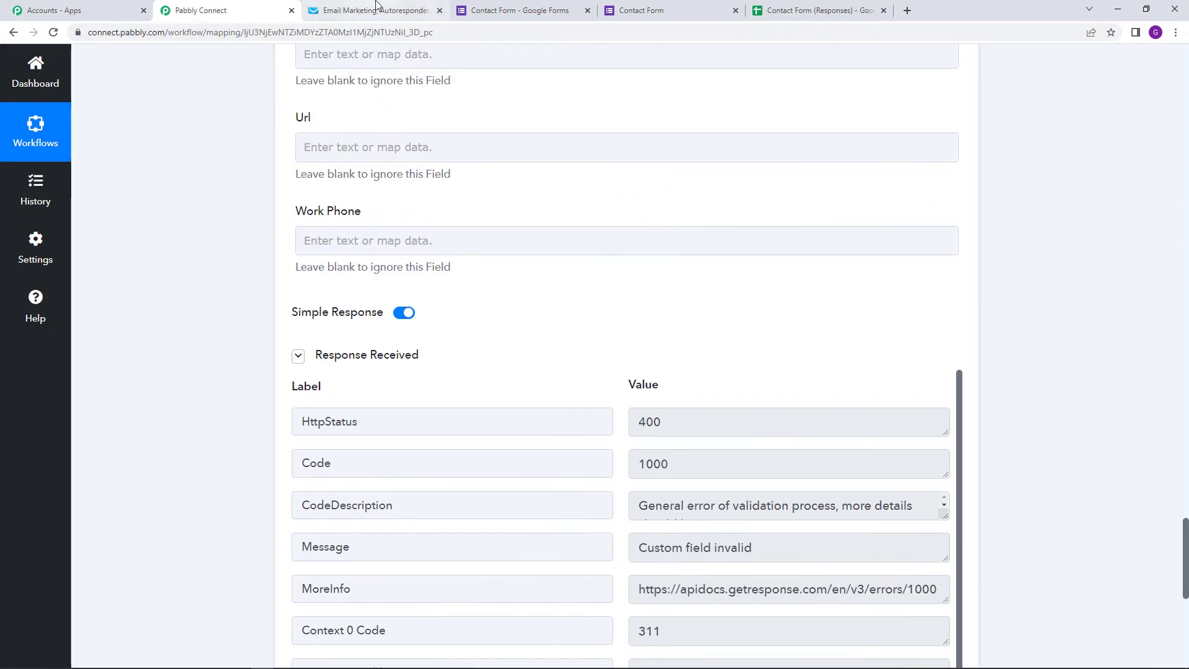
pyautogui.click(376, 5)
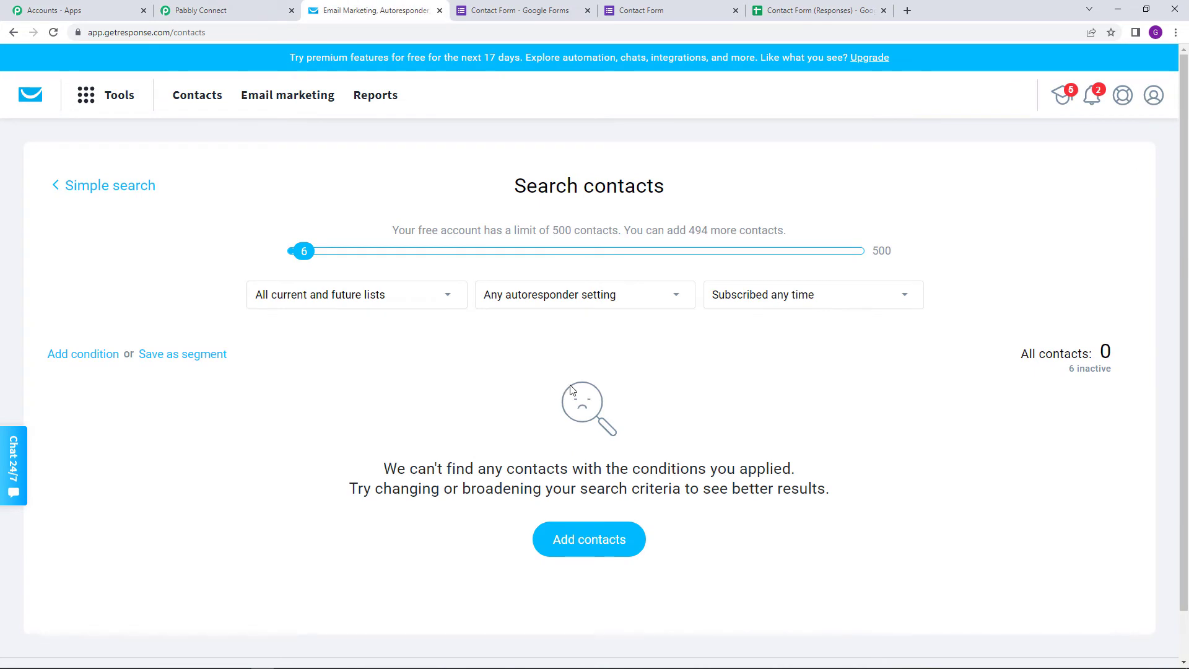
# - Open GetResponse's Add contacts import page, then return to the Contact Form's response summary
pyautogui.click(617, 546)
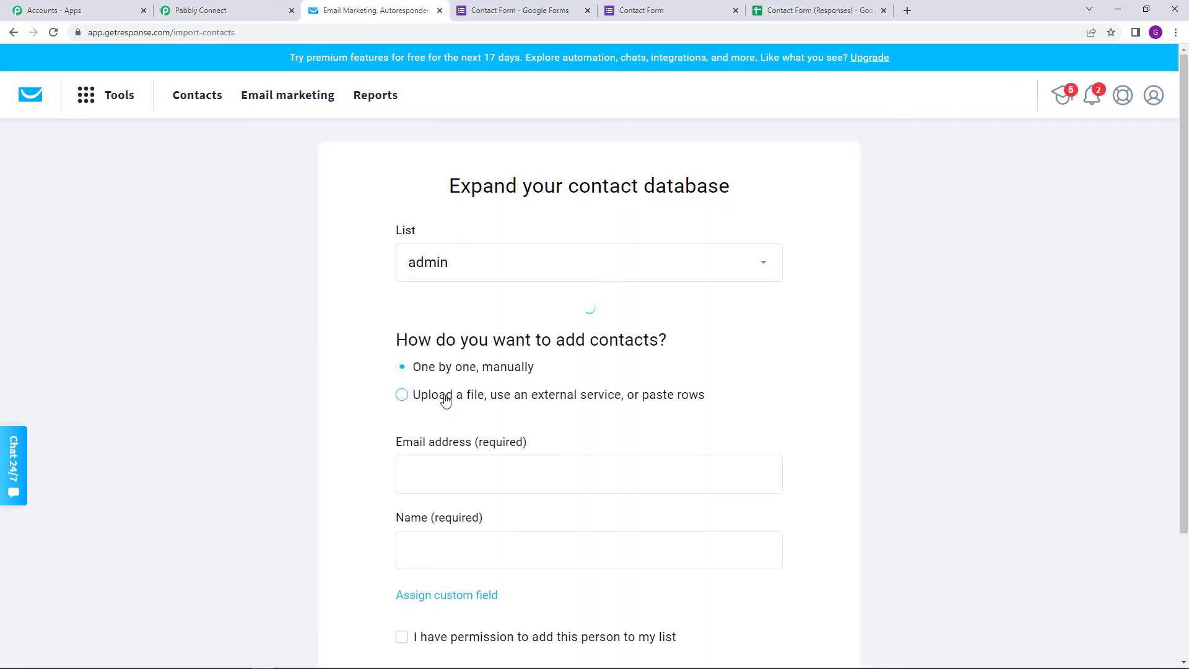
pyautogui.scroll(-3, 451, 408)
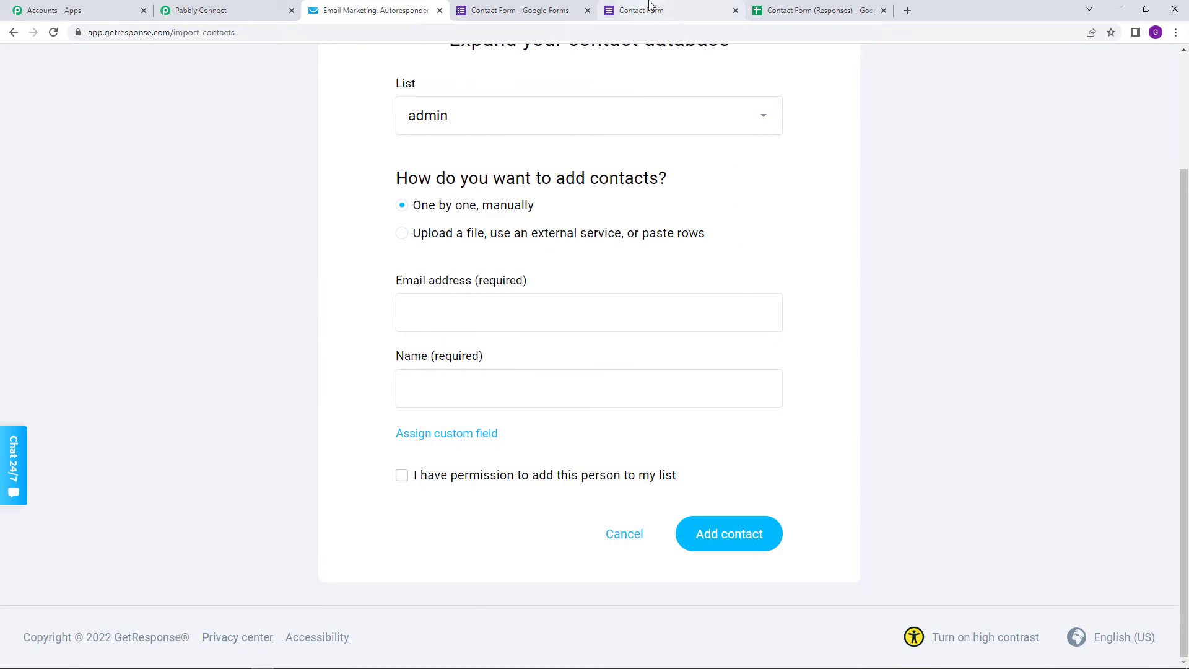
pyautogui.click(558, 8)
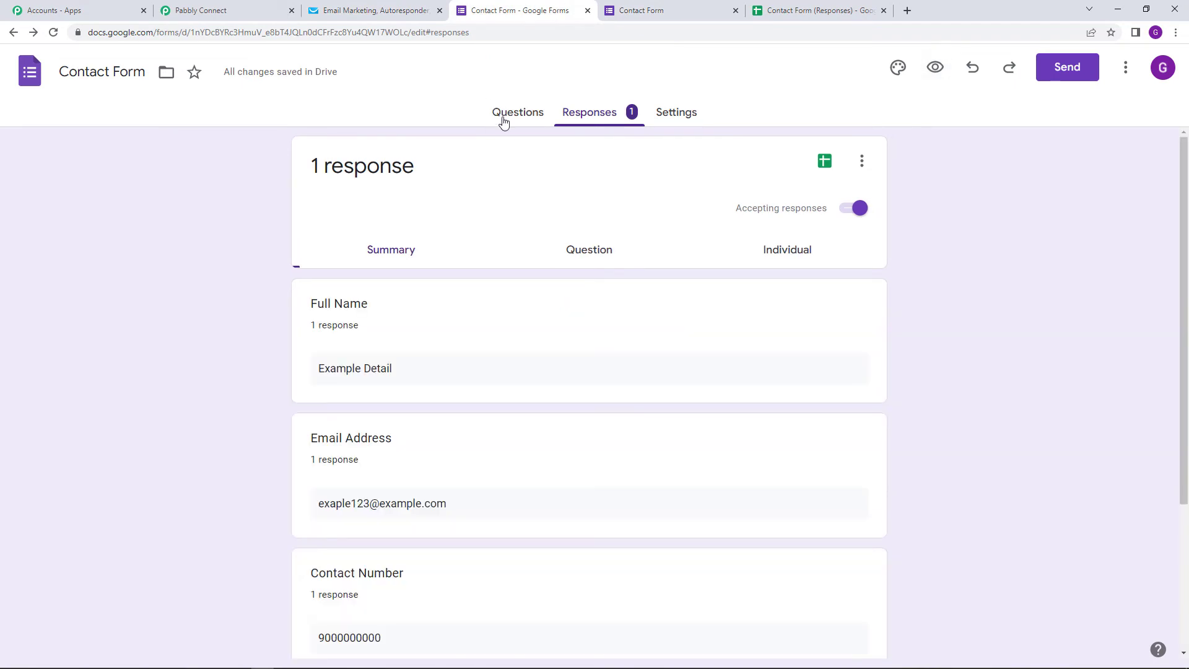
# - Review the Contact Form's questions and its response summary
pyautogui.click(519, 121)
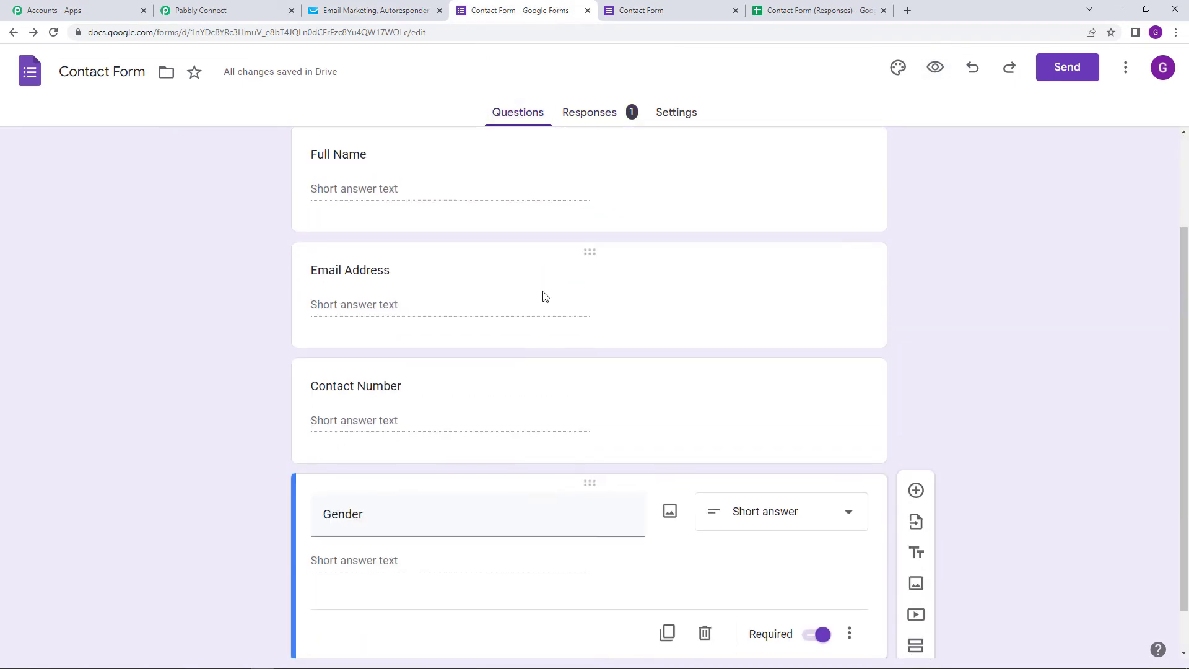
pyautogui.scroll(-1, 508, 372)
pyautogui.scroll(3, 513, 452)
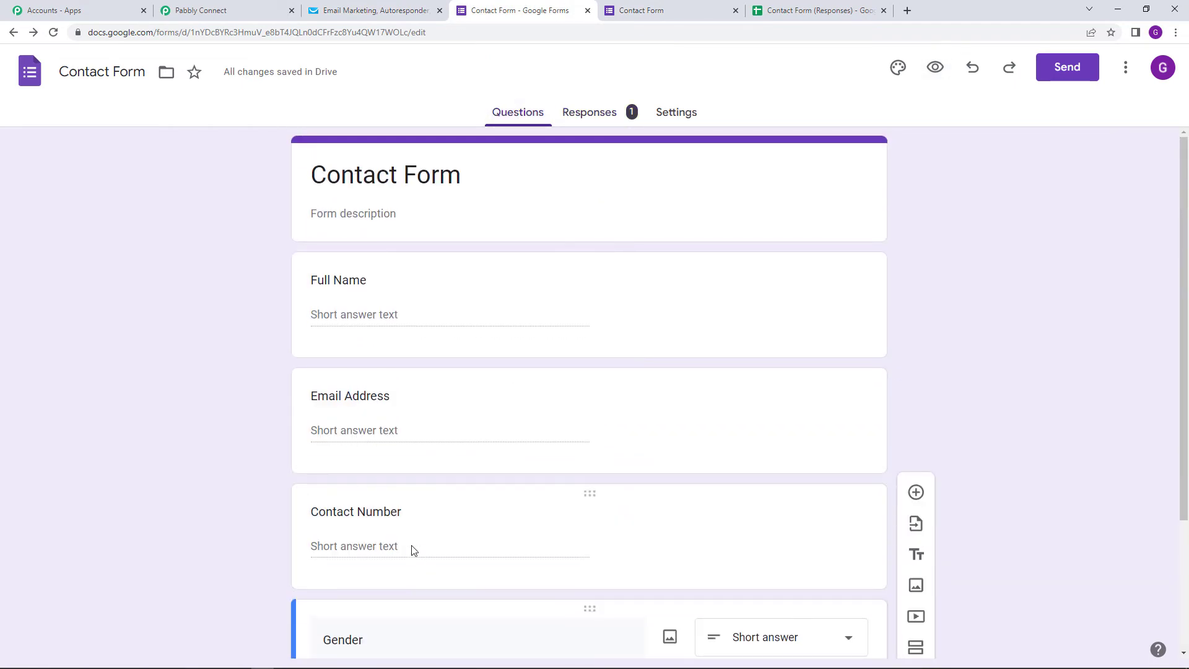
pyautogui.click(606, 116)
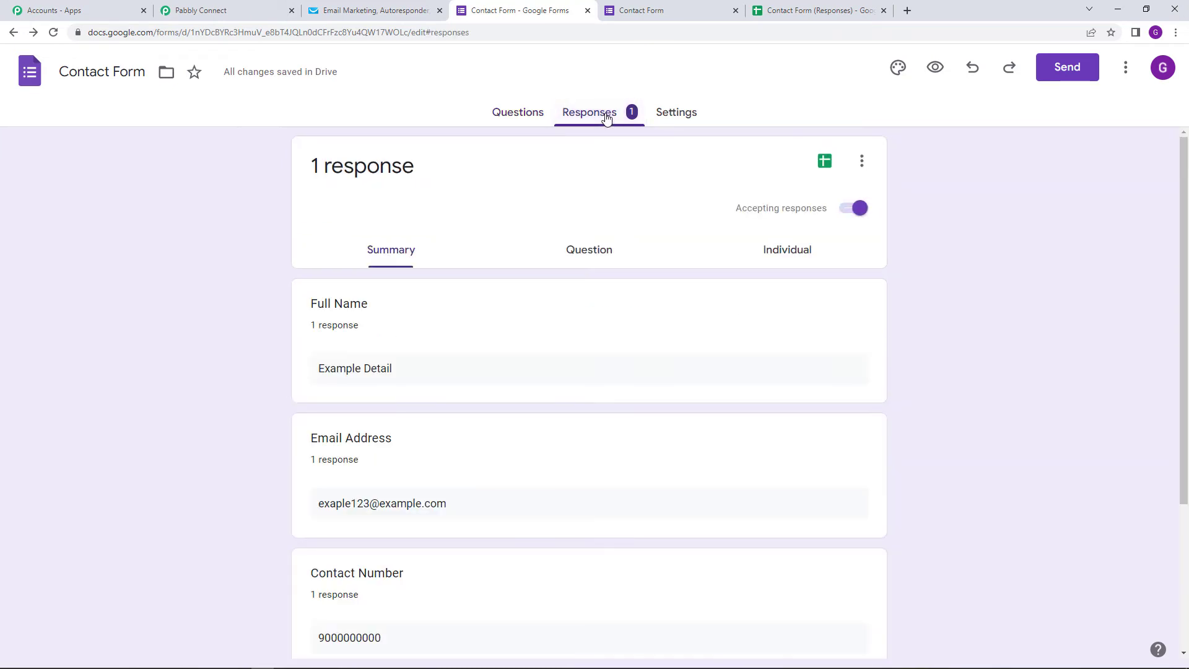
pyautogui.scroll(-1, 600, 133)
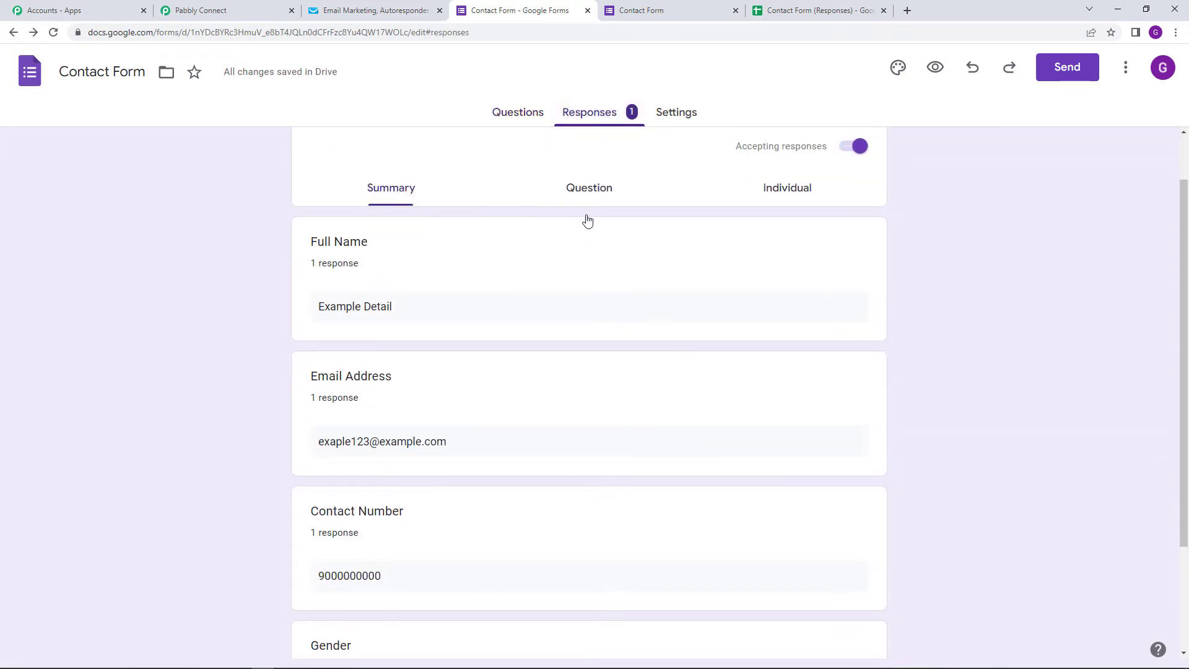
# - Reload the live Contact Form and enter a test full name and e-mail address
pyautogui.click(641, 11)
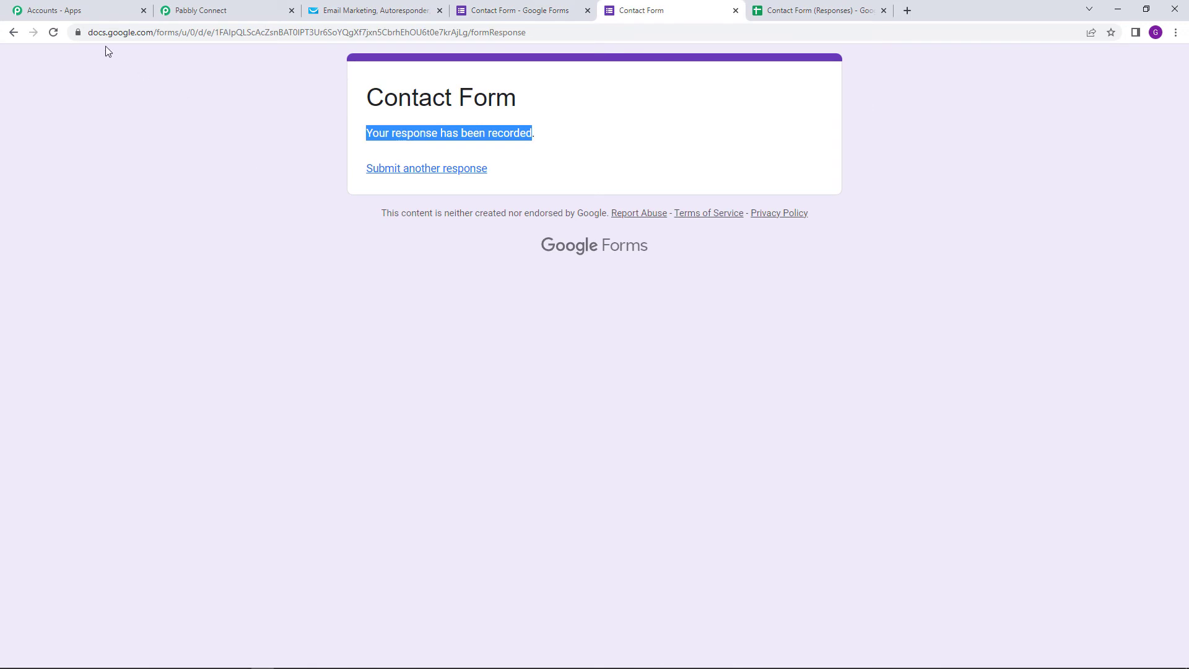
pyautogui.click(54, 34)
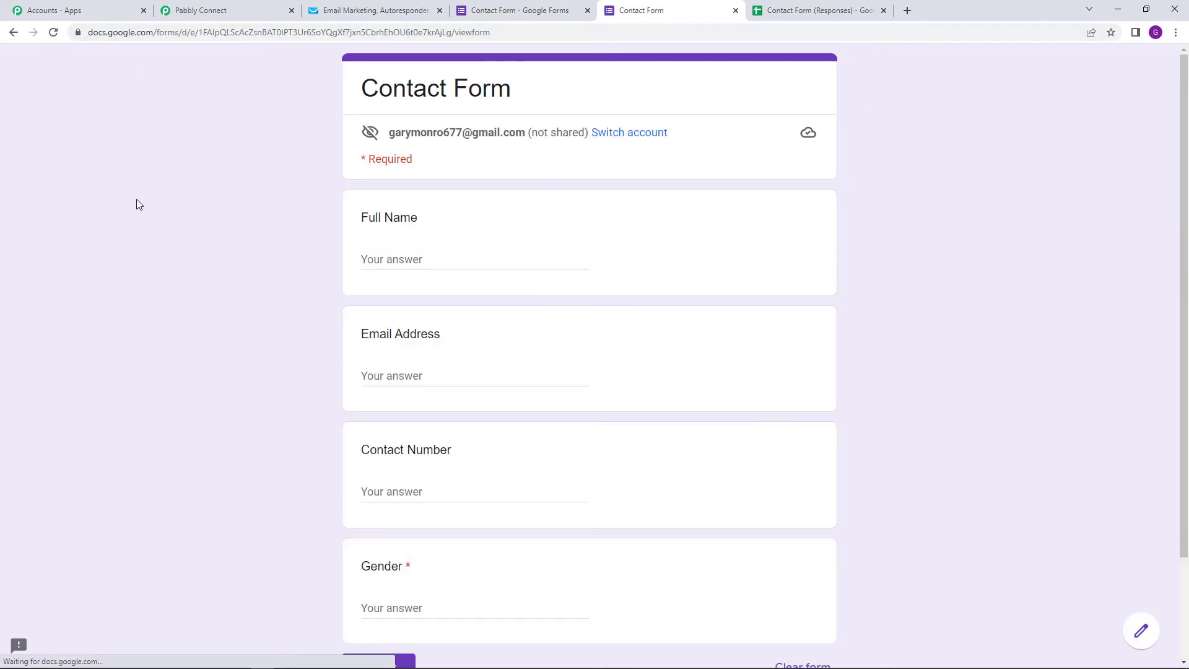
pyautogui.click(389, 260)
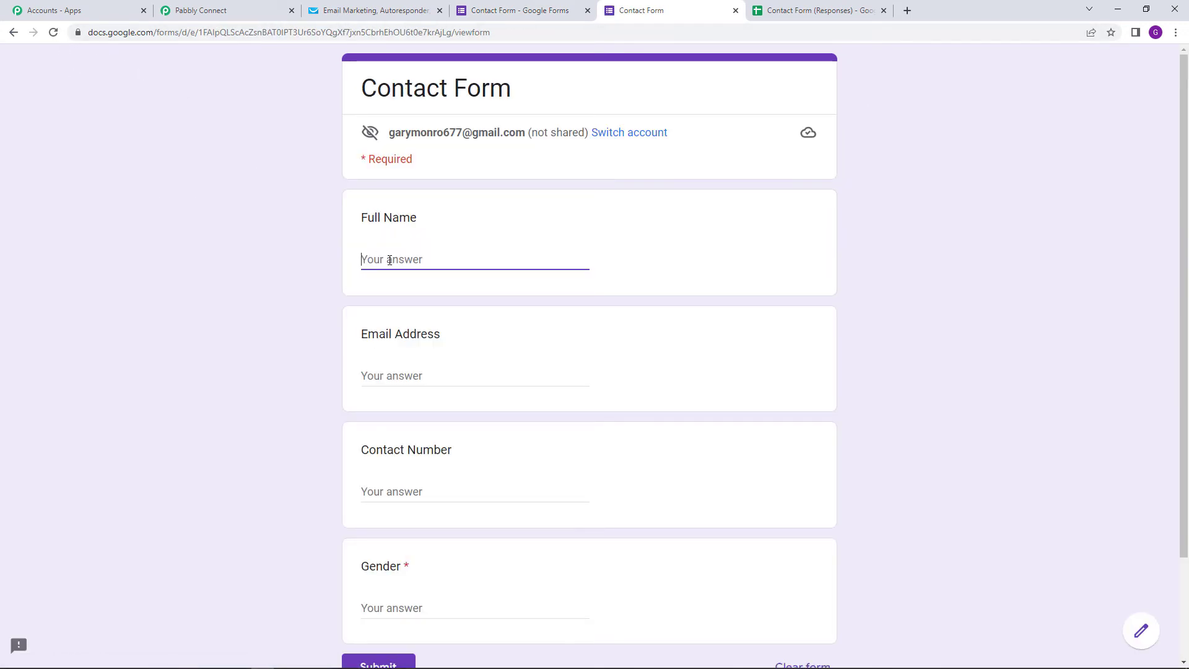
pyautogui.write('Dummy Detail')
pyautogui.click(366, 373)
pyautogui.write('dummy')
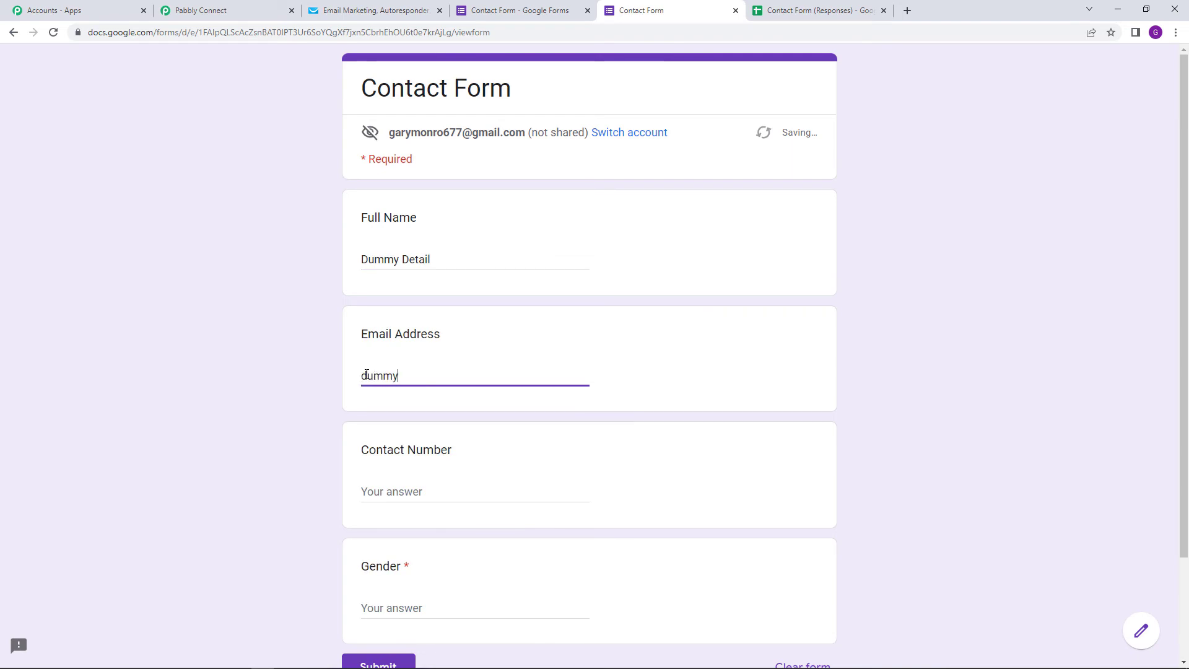
pyautogui.write('detail@demop.com')
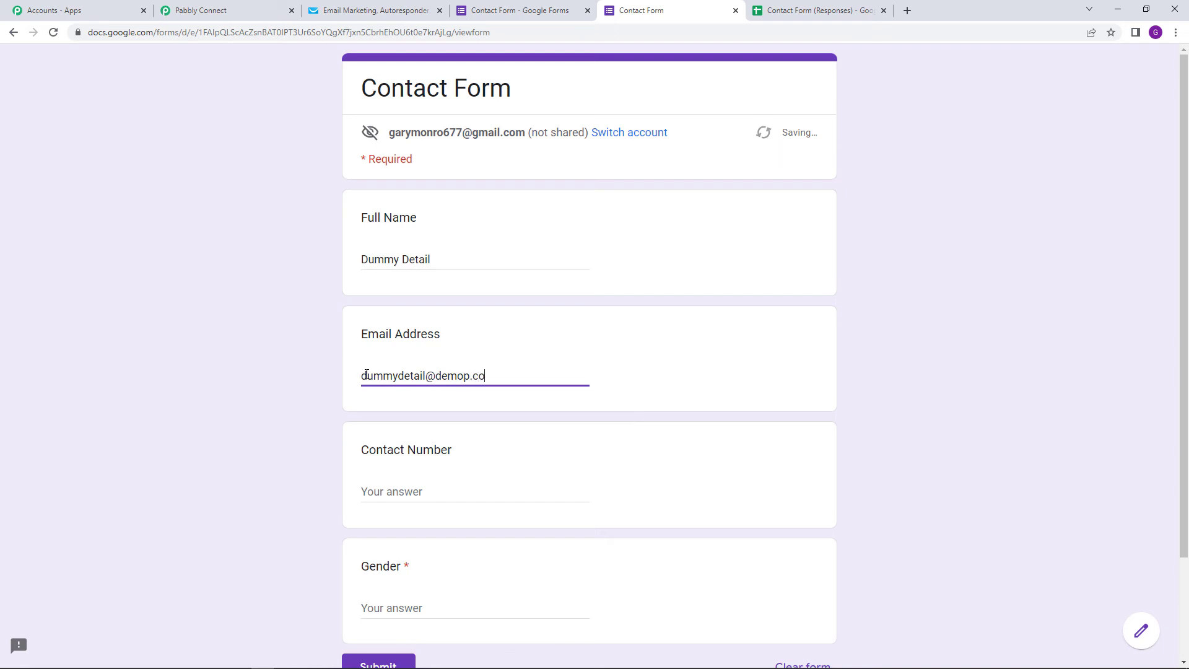
pyautogui.click(468, 375)
pyautogui.press('BackSpace')
# - Enter a +91-prefixed contact number and gender Female
pyautogui.scroll(-1, 451, 446)
pyautogui.click(427, 438)
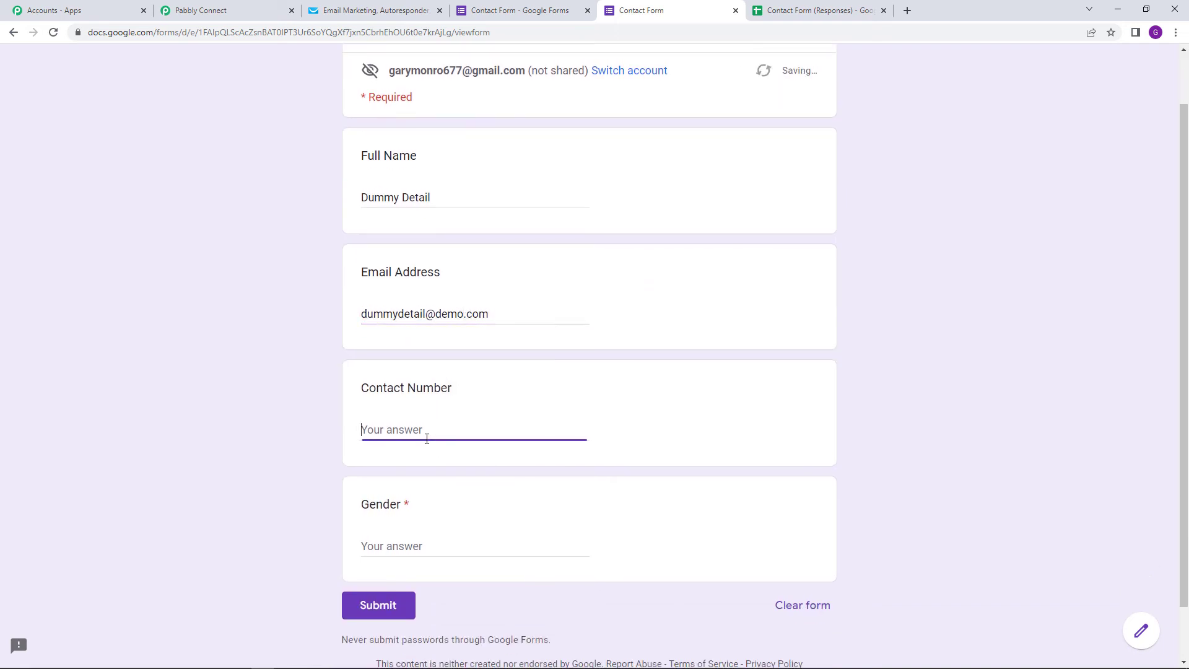
pyautogui.write('+919000000000')
pyautogui.click(432, 549)
pyautogui.write('Female')
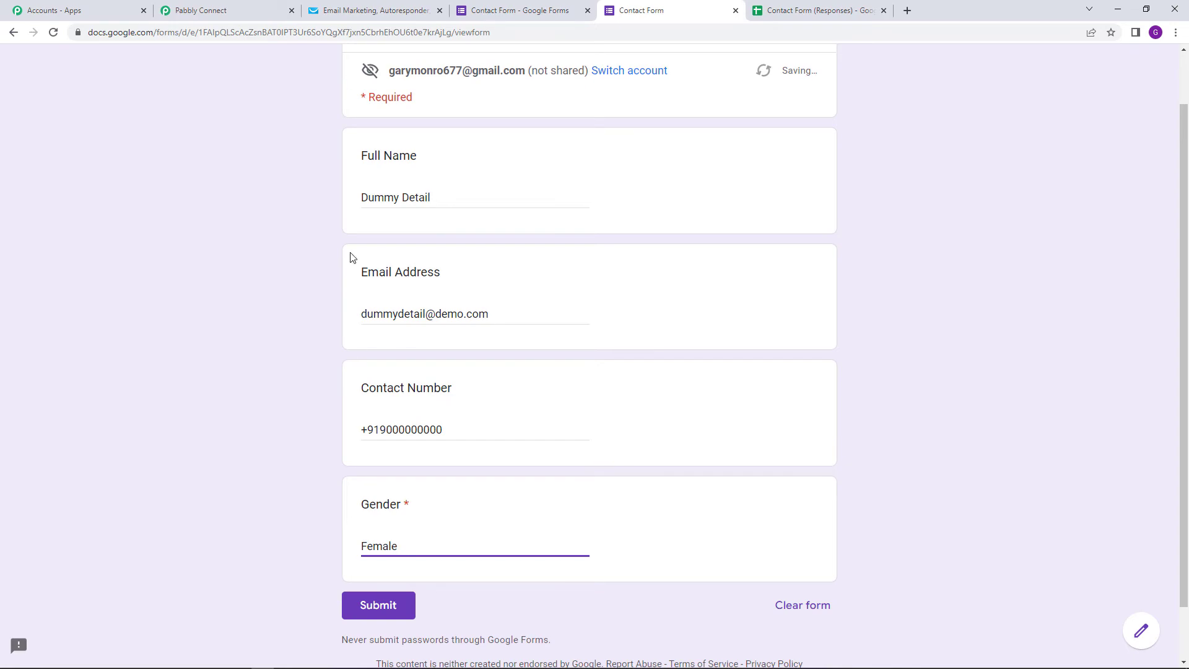
pyautogui.click(229, 8)
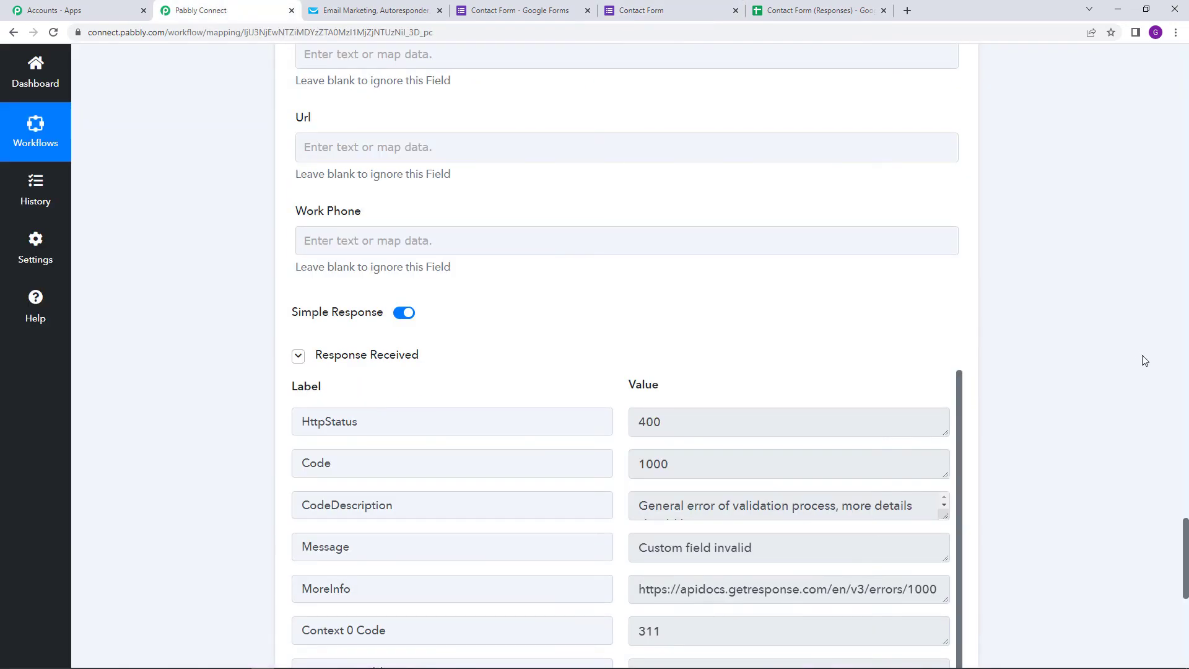
# - Recapture the Google Forms trigger's webhook response, confirming with Yes
pyautogui.moveTo(1185, 553); pyautogui.dragTo(1184, 80)
pyautogui.scroll(-6, 438, 404)
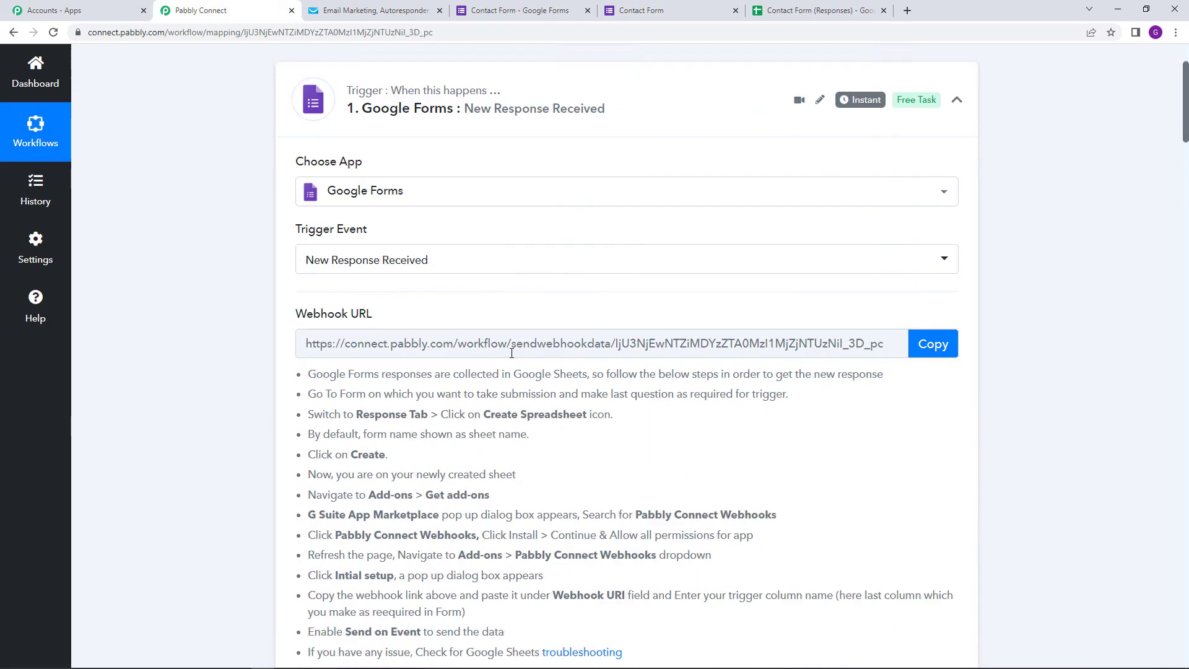
pyautogui.click(396, 337)
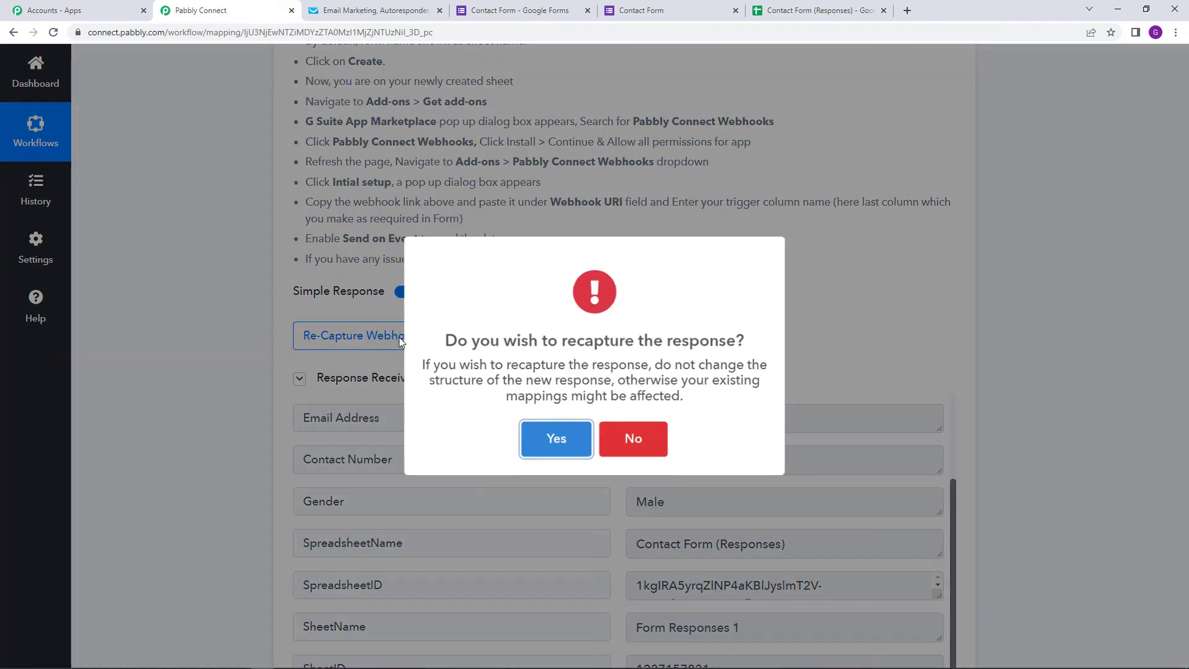
pyautogui.click(577, 445)
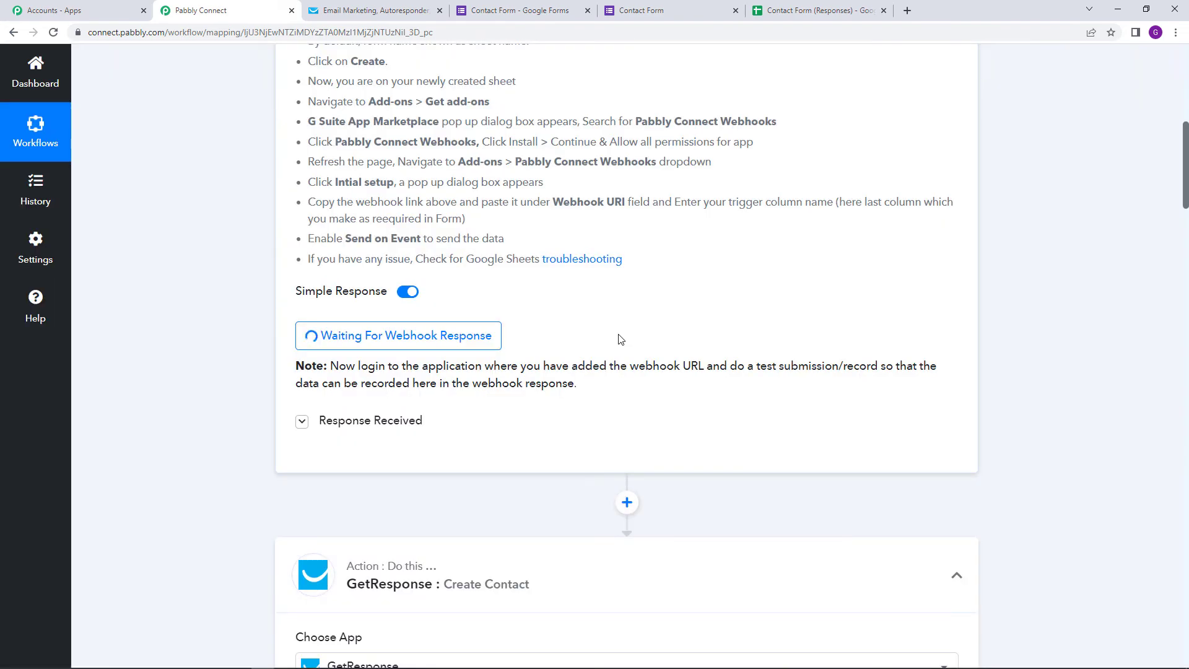
# - Submit the filled Contact Form and check row 3 of the responses sheet, widening column C
pyautogui.click(641, 10)
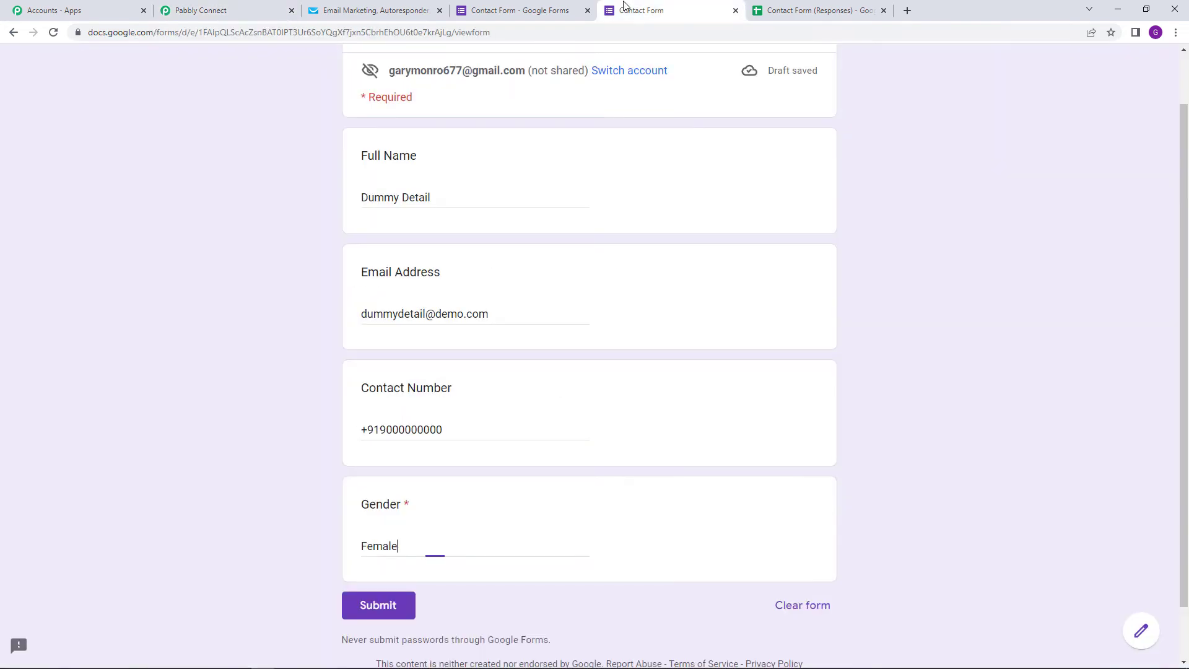
pyautogui.click(368, 606)
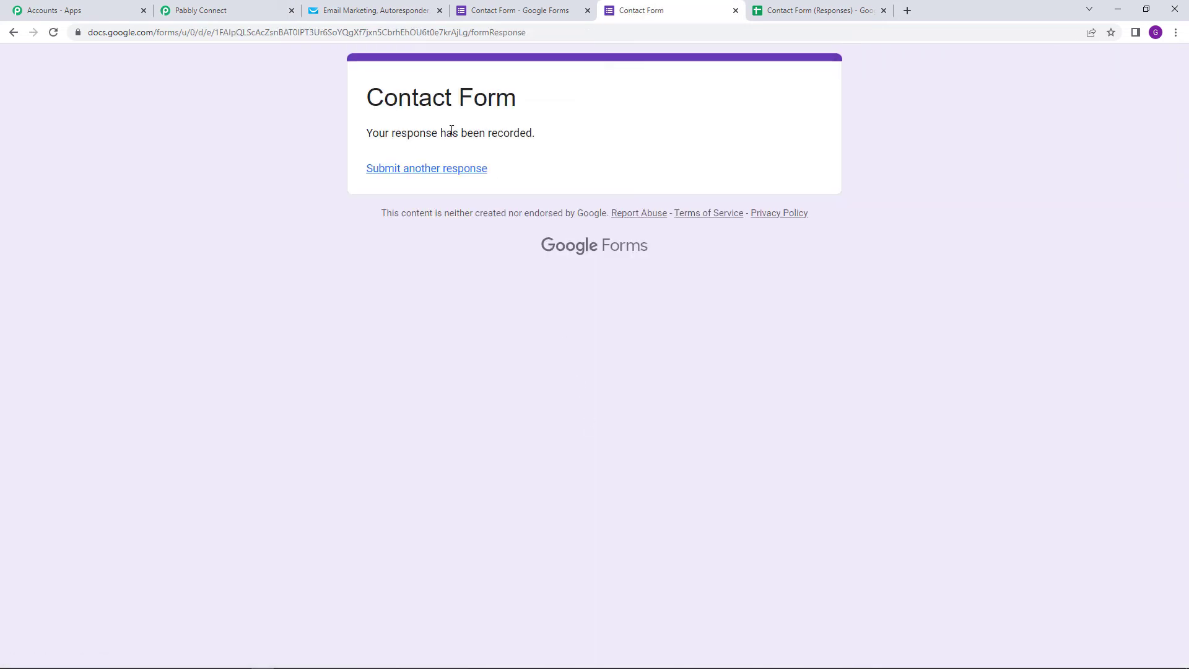
pyautogui.click(809, 11)
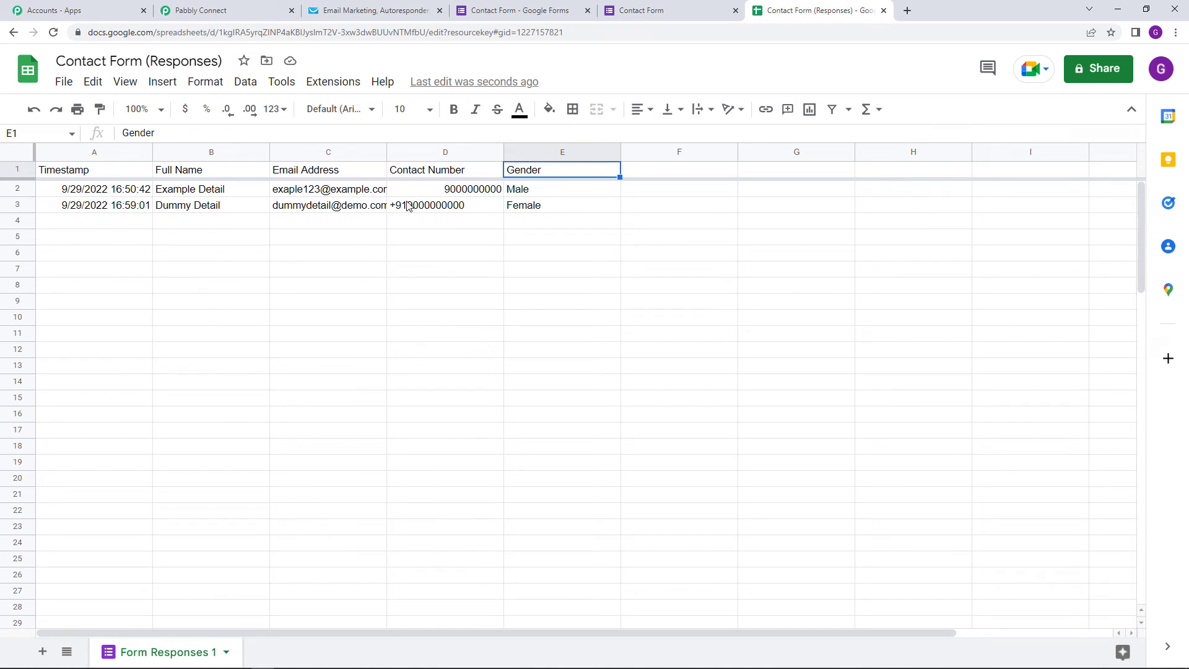
pyautogui.moveTo(386, 156); pyautogui.dragTo(444, 235)
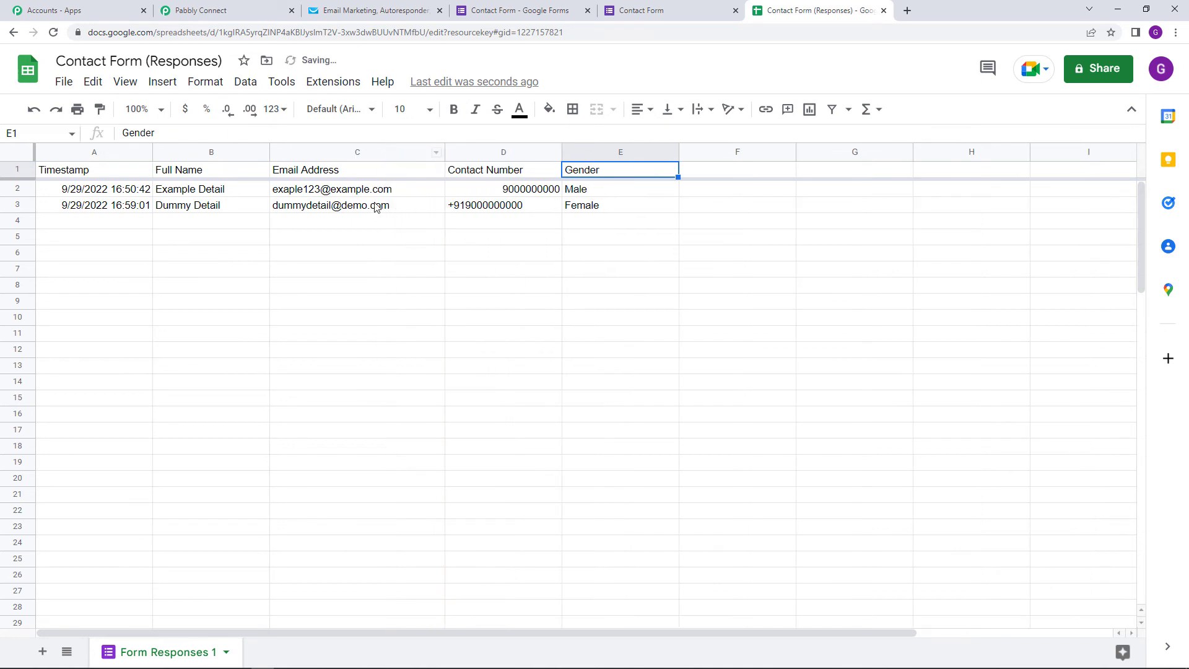
pyautogui.click(218, 10)
# - Check the captured Contact Number and re-save the existing GetResponse connection
pyautogui.scroll(-2, 991, 349)
pyautogui.scroll(-3, 1033, 350)
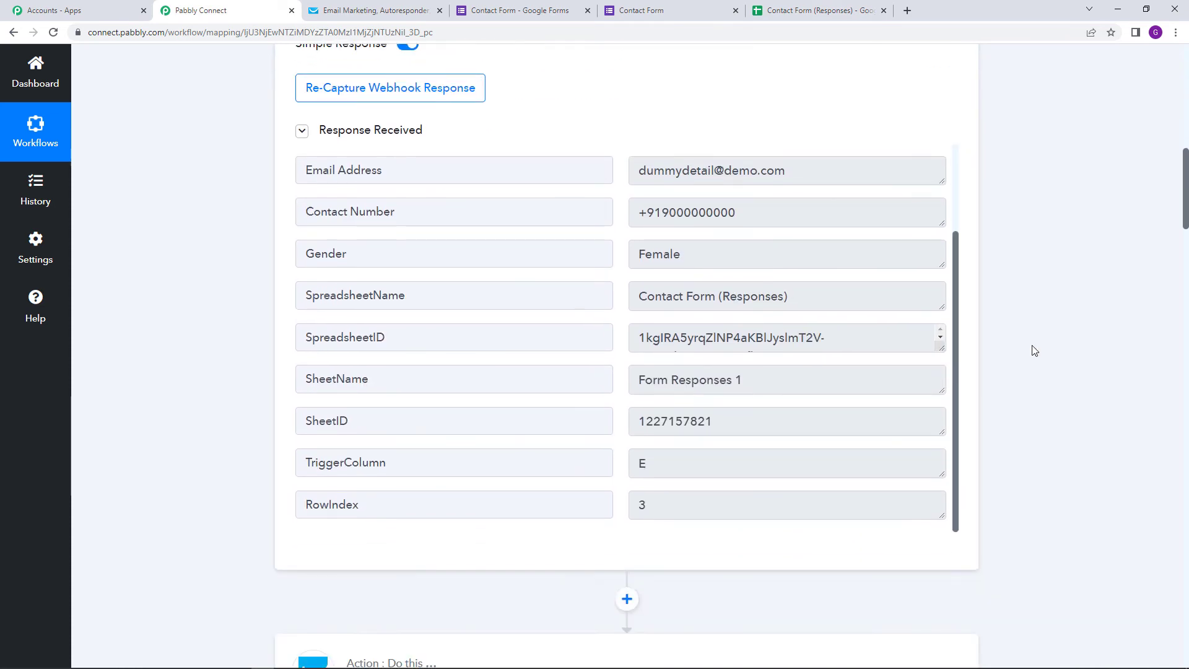
pyautogui.scroll(2, 673, 284)
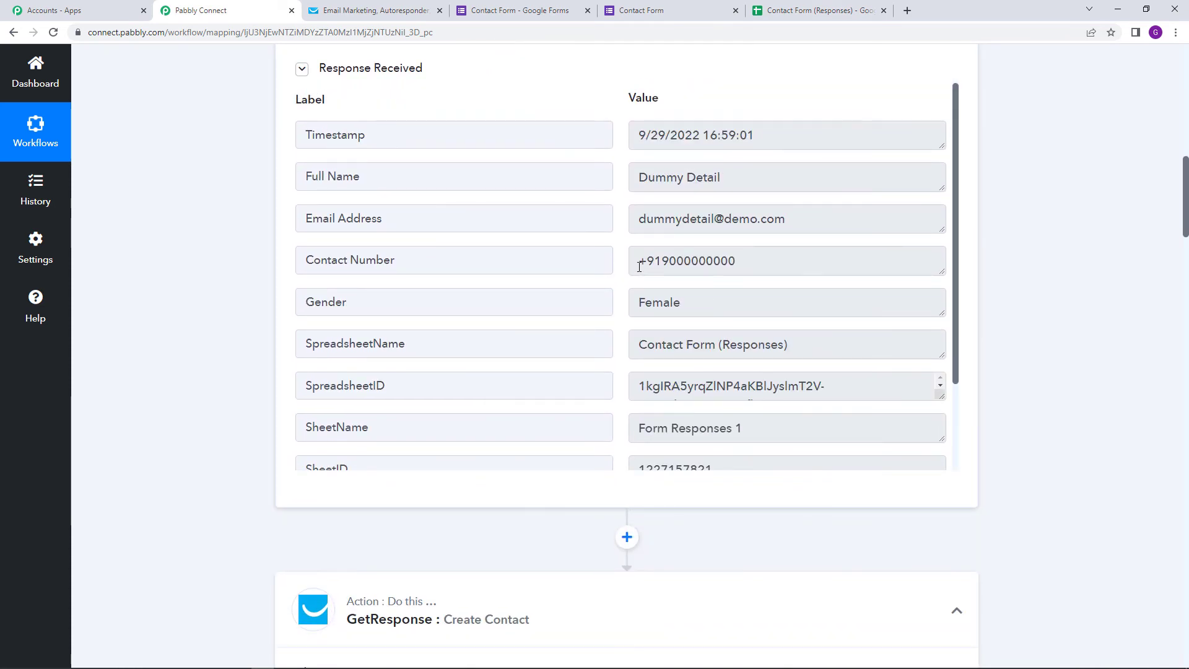
pyautogui.moveTo(640, 266); pyautogui.dragTo(781, 291)
pyautogui.scroll(-8, 1053, 377)
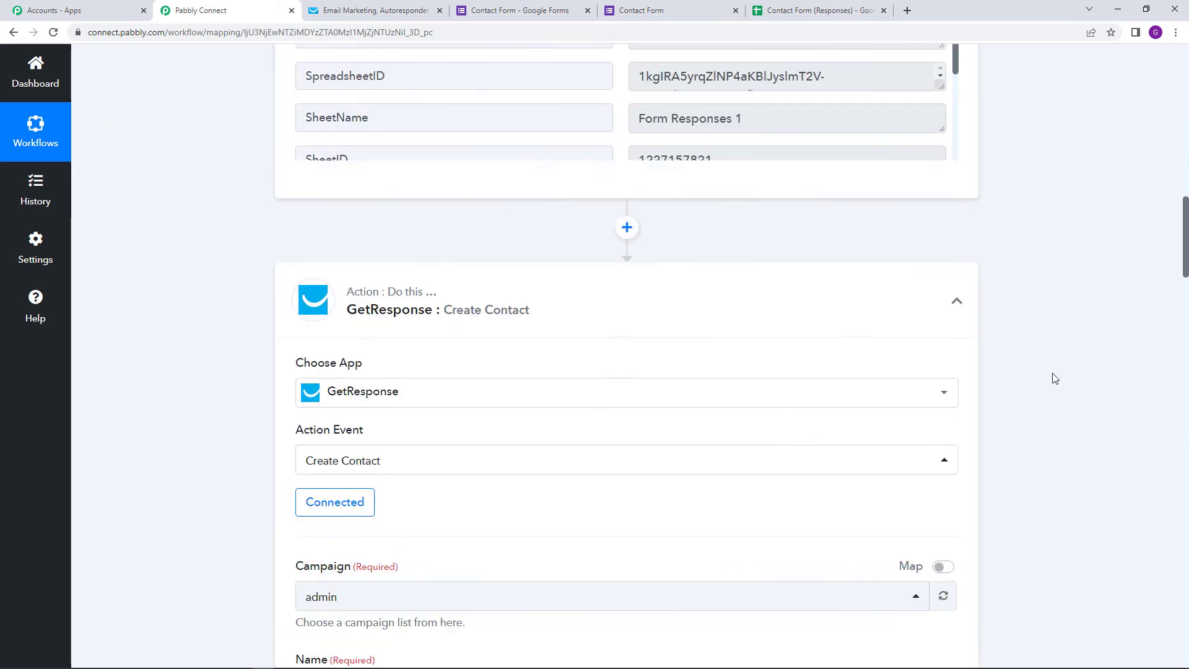
pyautogui.click(338, 316)
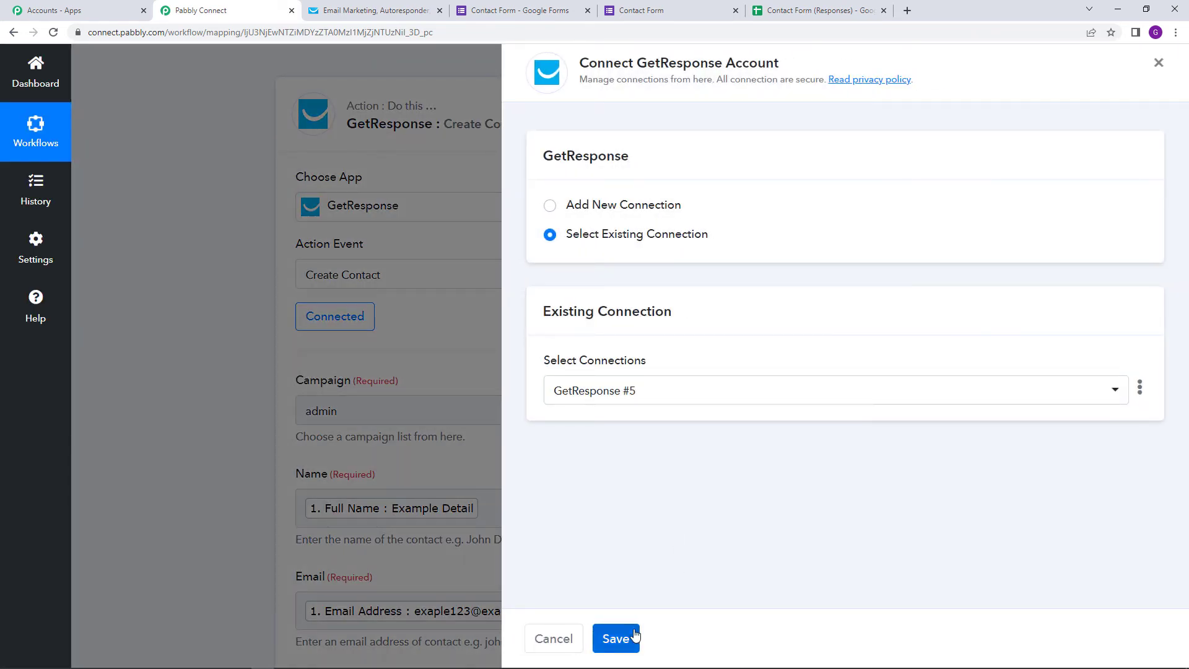
pyautogui.click(635, 633)
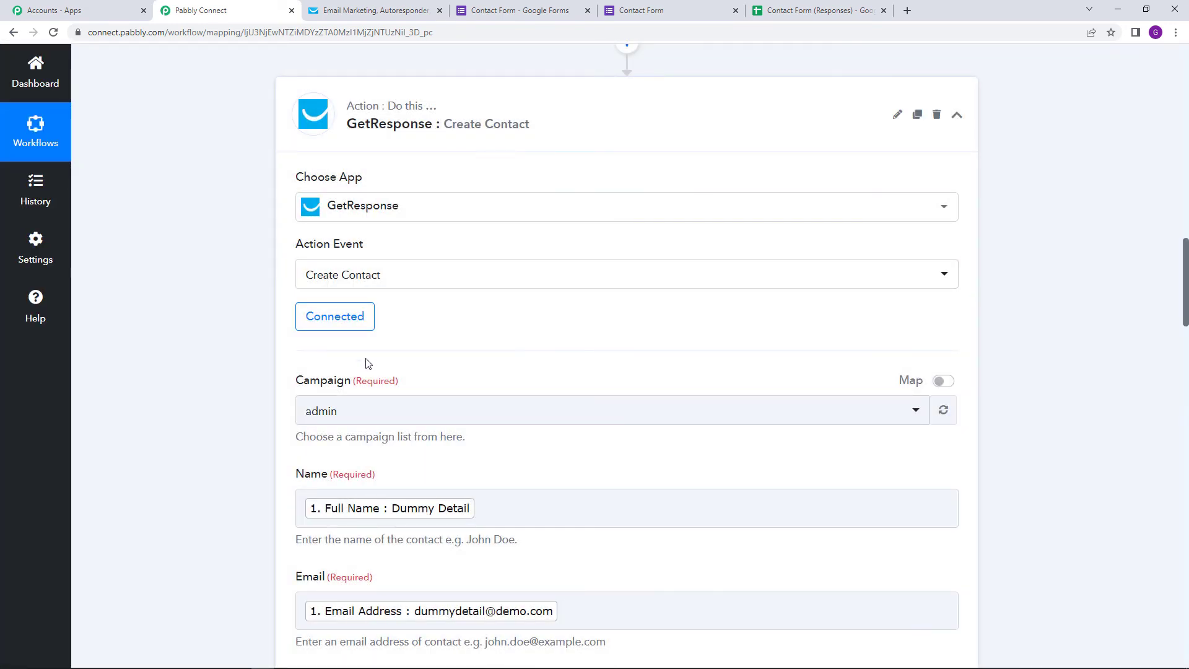
# - Map the form's Full Name to the contact name and Email Address to the contact email
pyautogui.scroll(-3, 557, 353)
pyautogui.click(455, 321)
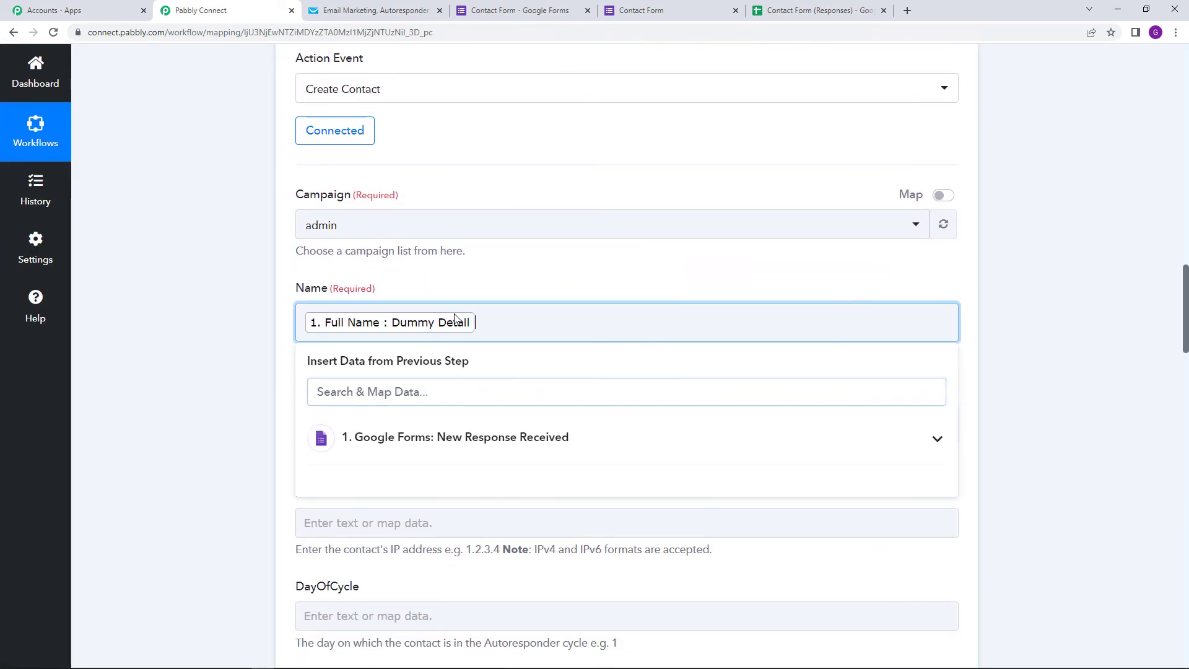
pyautogui.press('BackSpace')
pyautogui.click(408, 457)
pyautogui.click(456, 509)
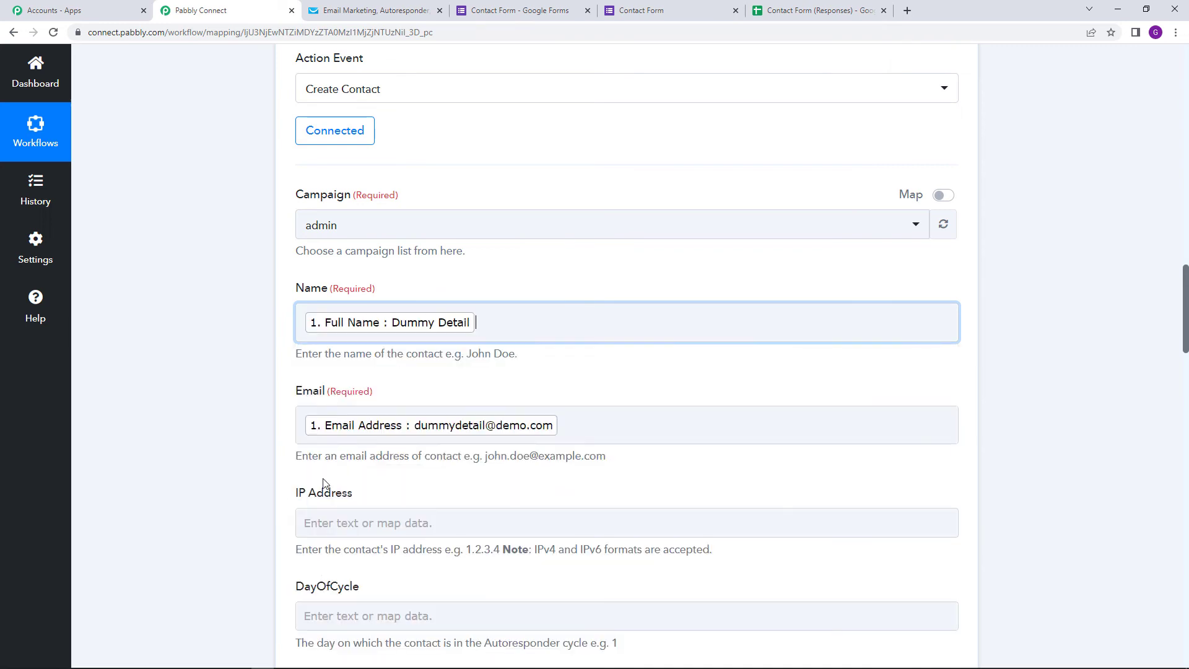
pyautogui.click(427, 440)
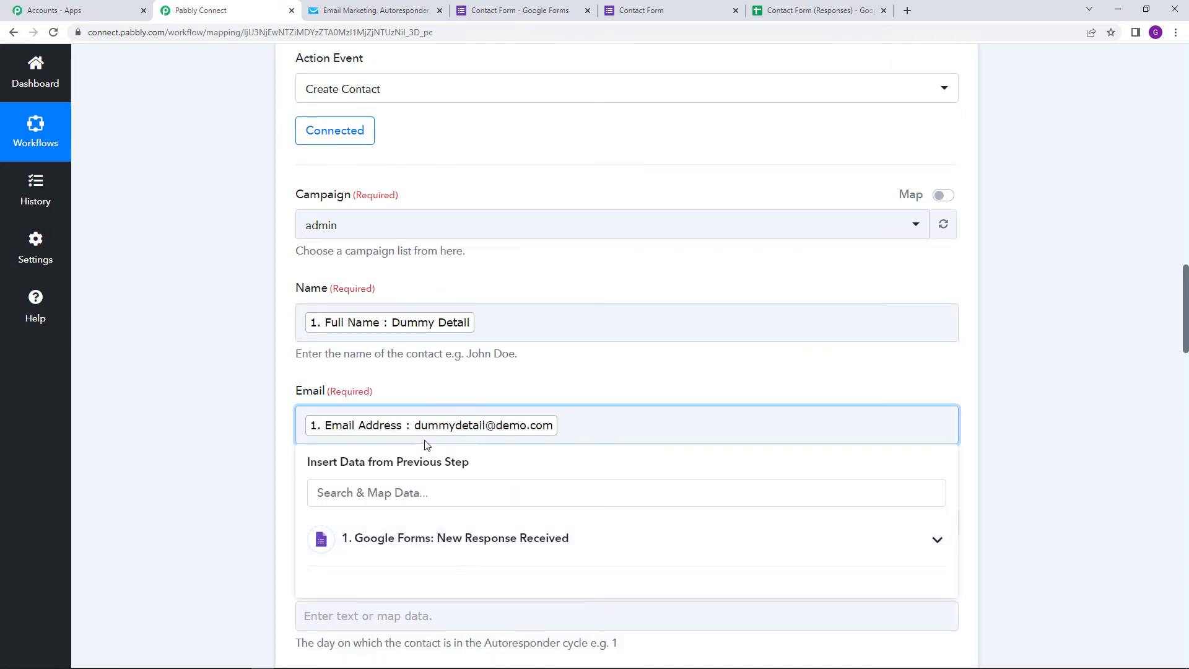
pyautogui.press('BackSpace')
pyautogui.scroll(-3, 433, 408)
pyautogui.click(470, 354)
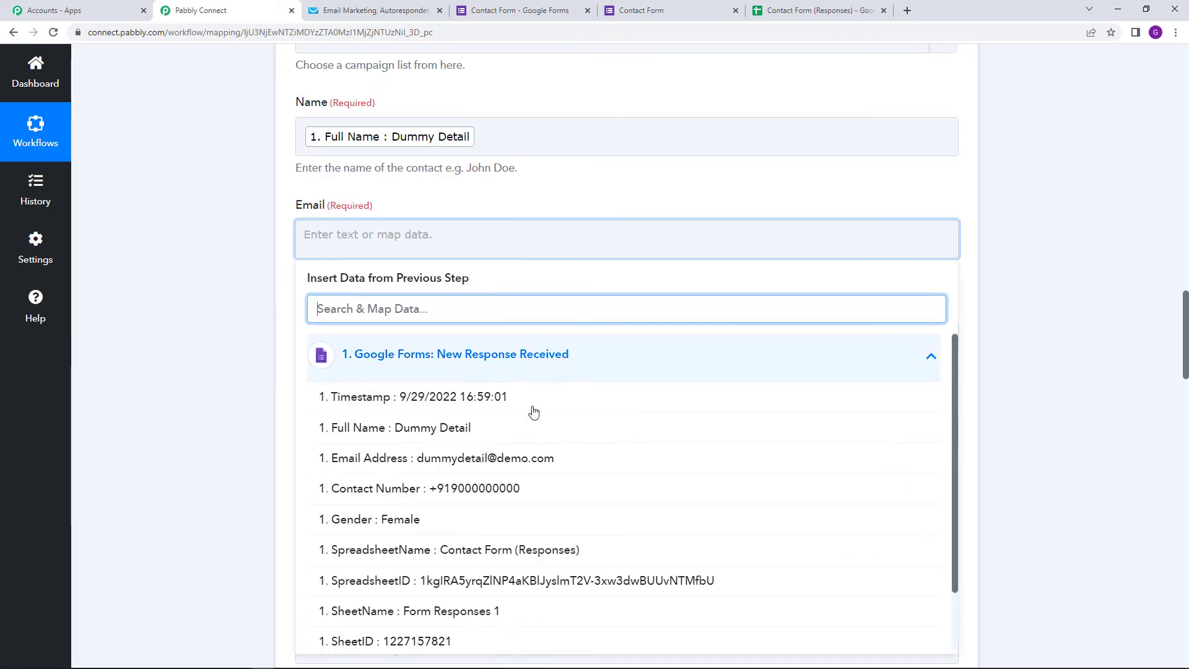
pyautogui.click(520, 461)
# - Replace the Gender mapping with the form's Gender answer
pyautogui.scroll(-10, 294, 347)
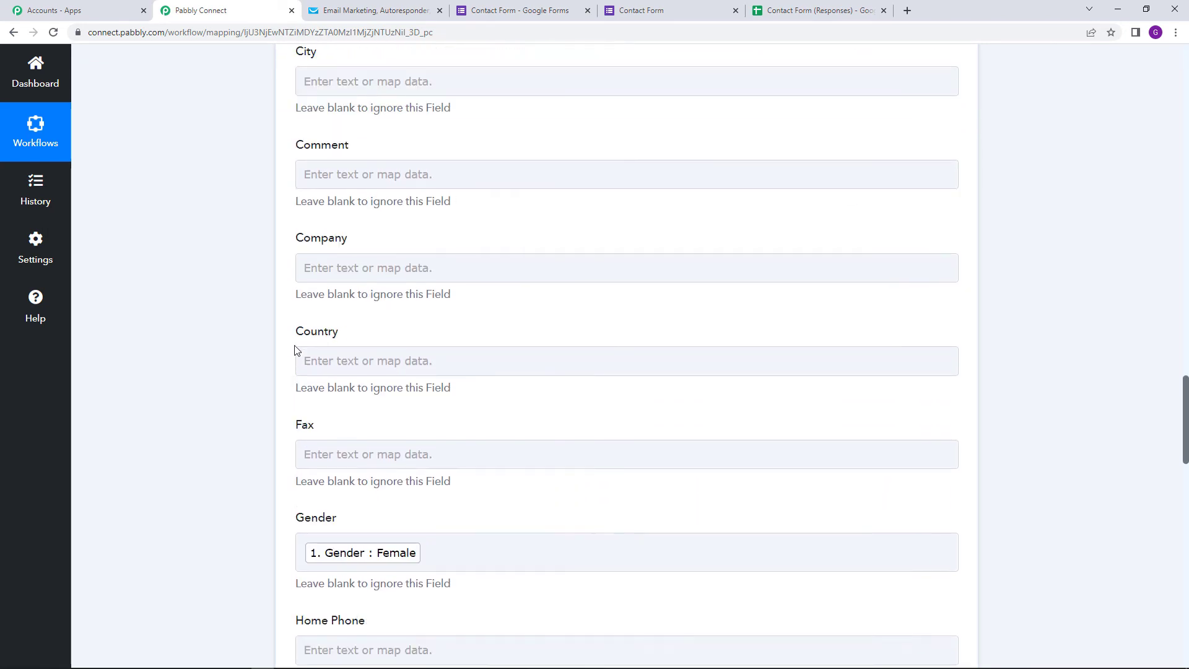
pyautogui.scroll(-4, 295, 350)
pyautogui.click(396, 292)
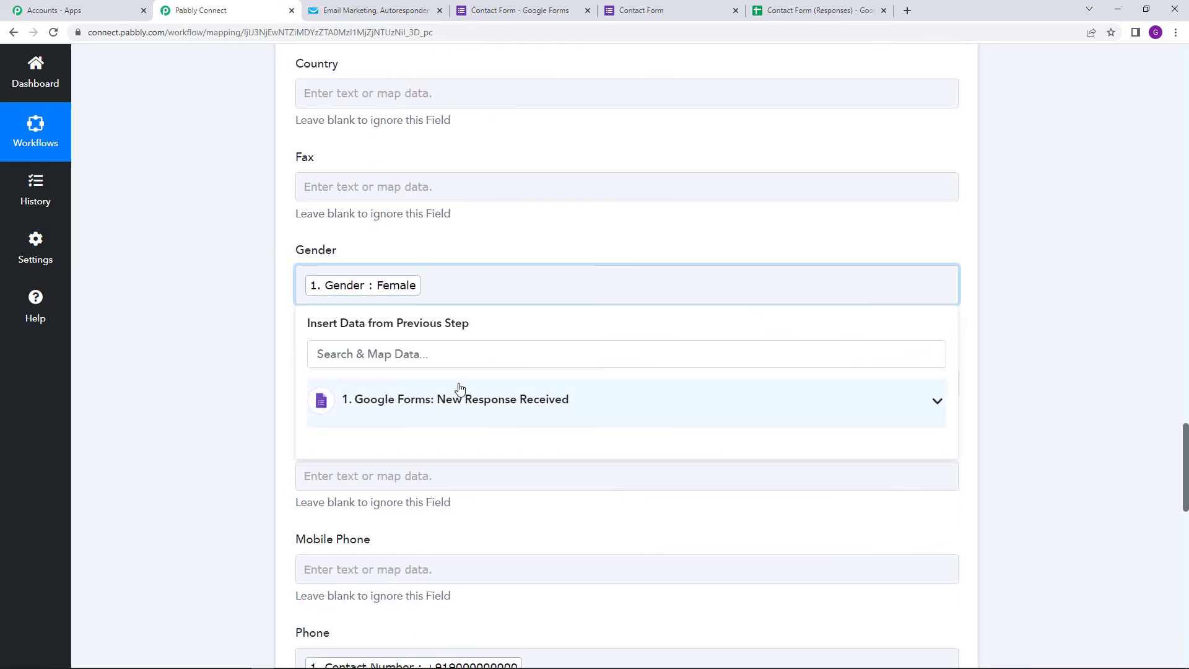
pyautogui.click(460, 388)
pyautogui.click(393, 285)
pyautogui.press('BackSpace')
pyautogui.scroll(-2, 482, 470)
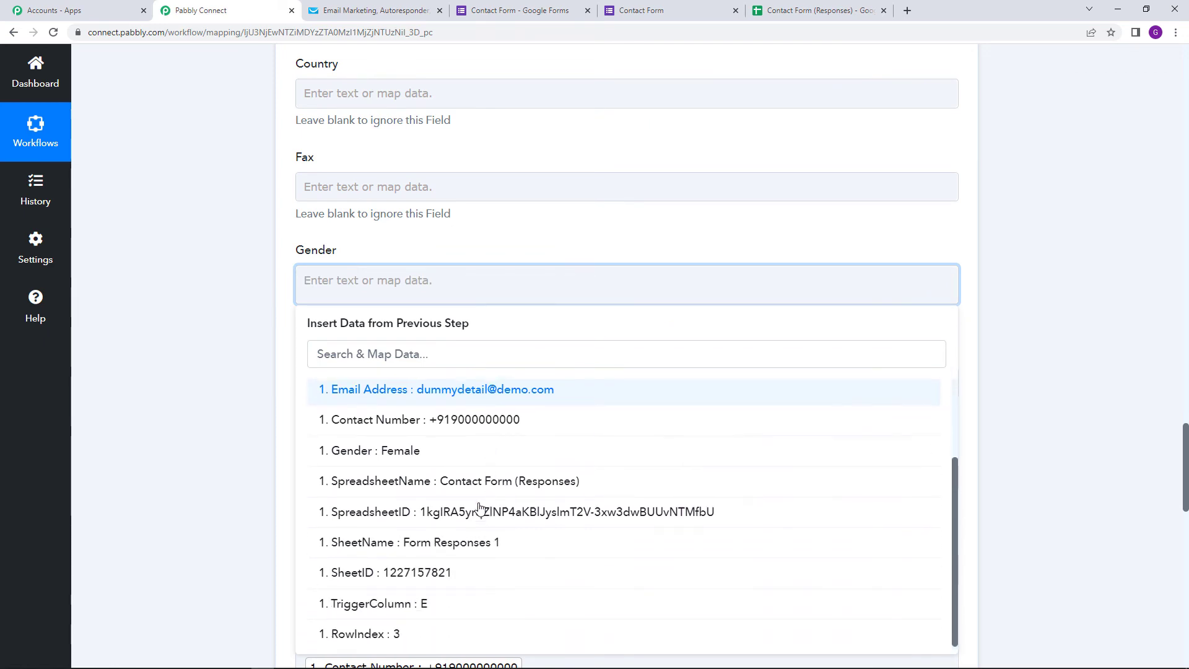
pyautogui.click(373, 451)
# - Map Contact Number into the Phone field, then view GetResponse's contacts search
pyautogui.scroll(-6, 345, 378)
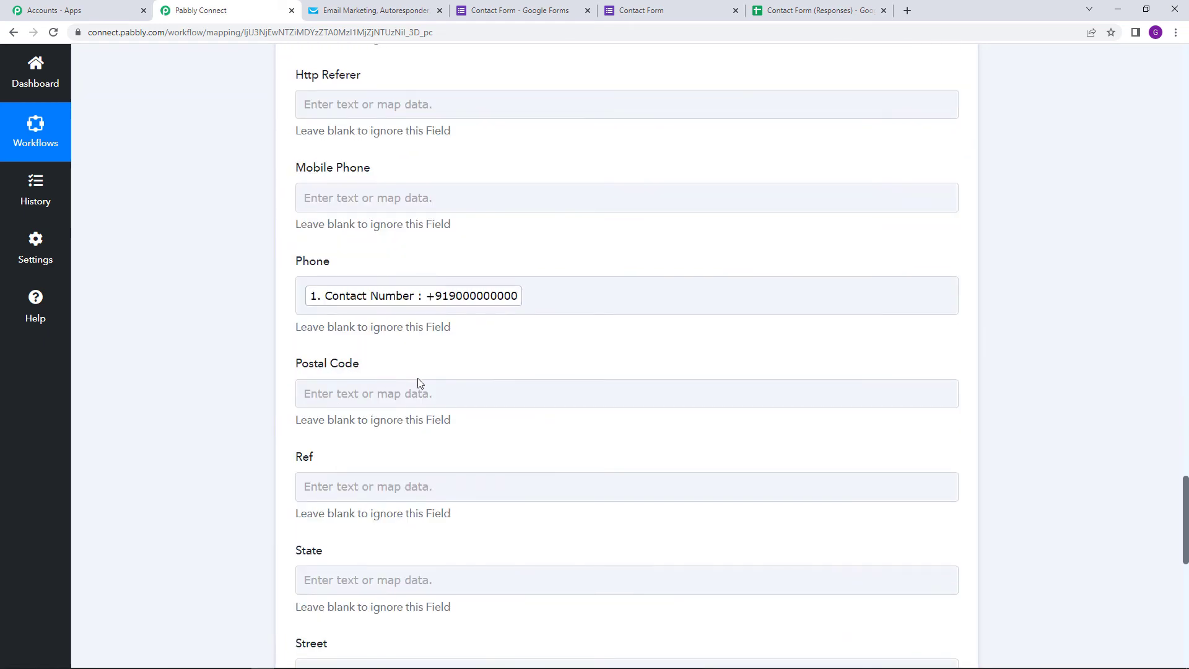
pyautogui.click(411, 296)
pyautogui.press('BackSpace')
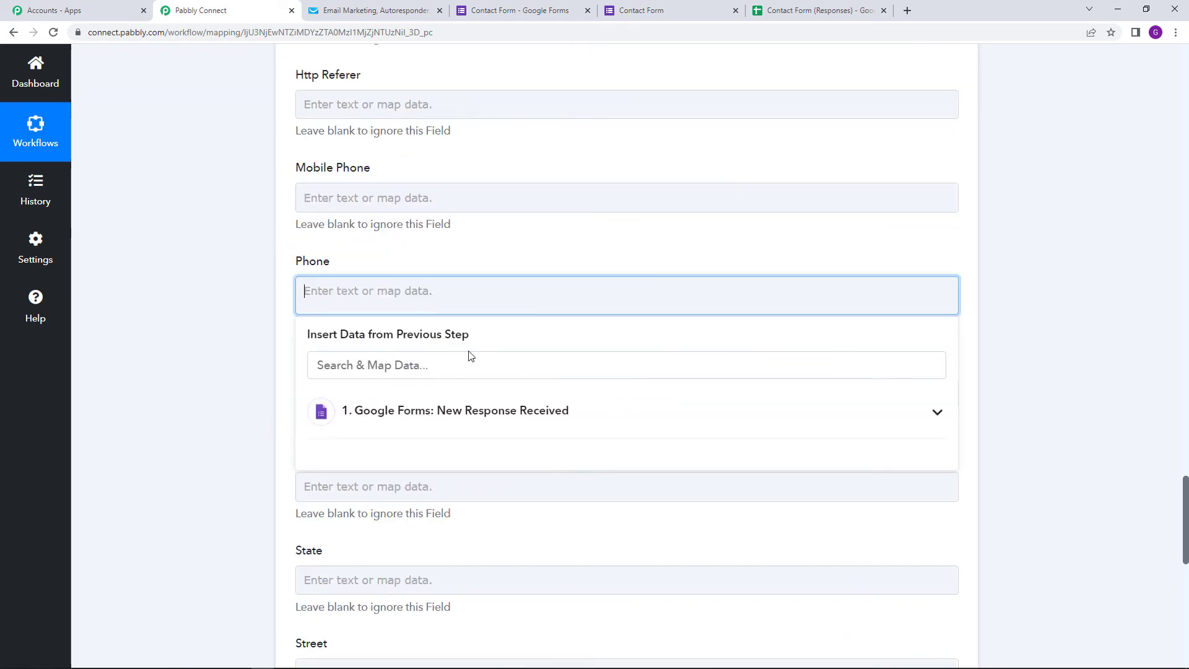
pyautogui.click(470, 412)
pyautogui.scroll(-3, 458, 458)
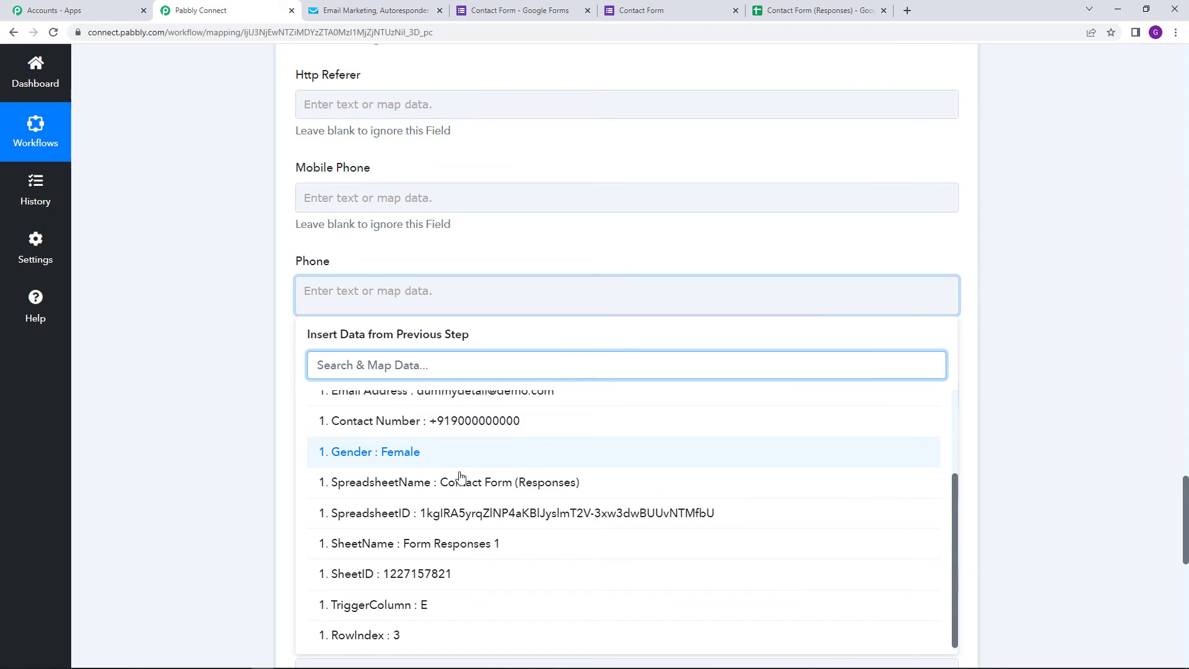
pyautogui.click(464, 436)
pyautogui.click(238, 384)
pyautogui.scroll(-3, 238, 383)
pyautogui.scroll(6, 238, 383)
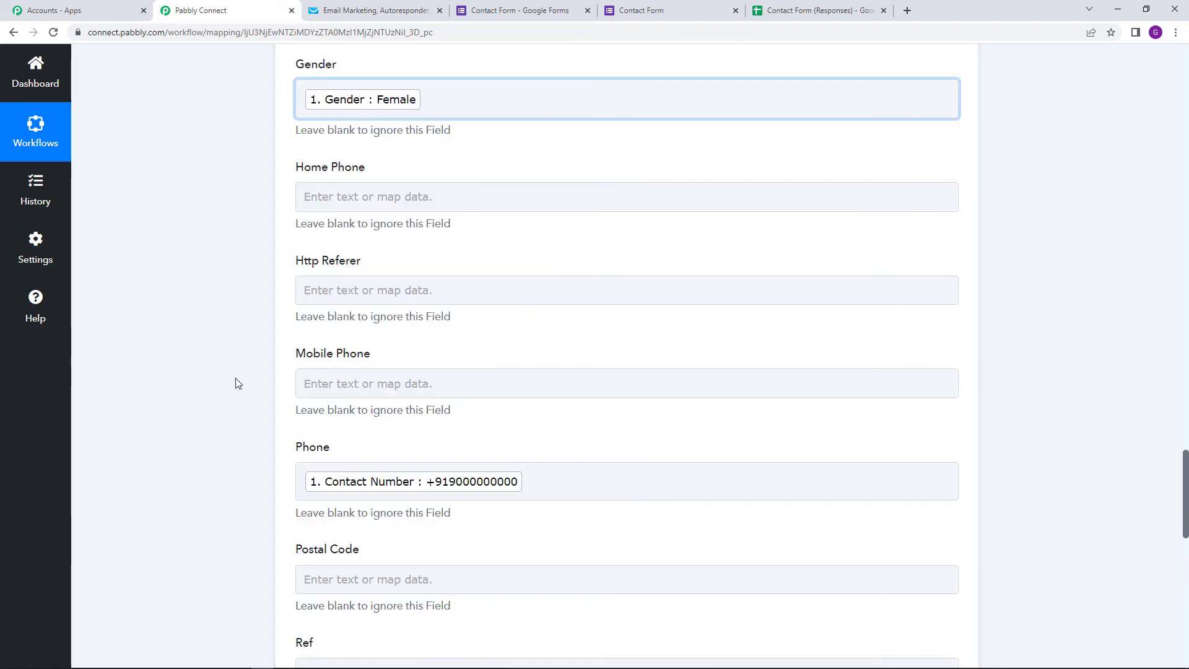
pyautogui.scroll(-8, 237, 384)
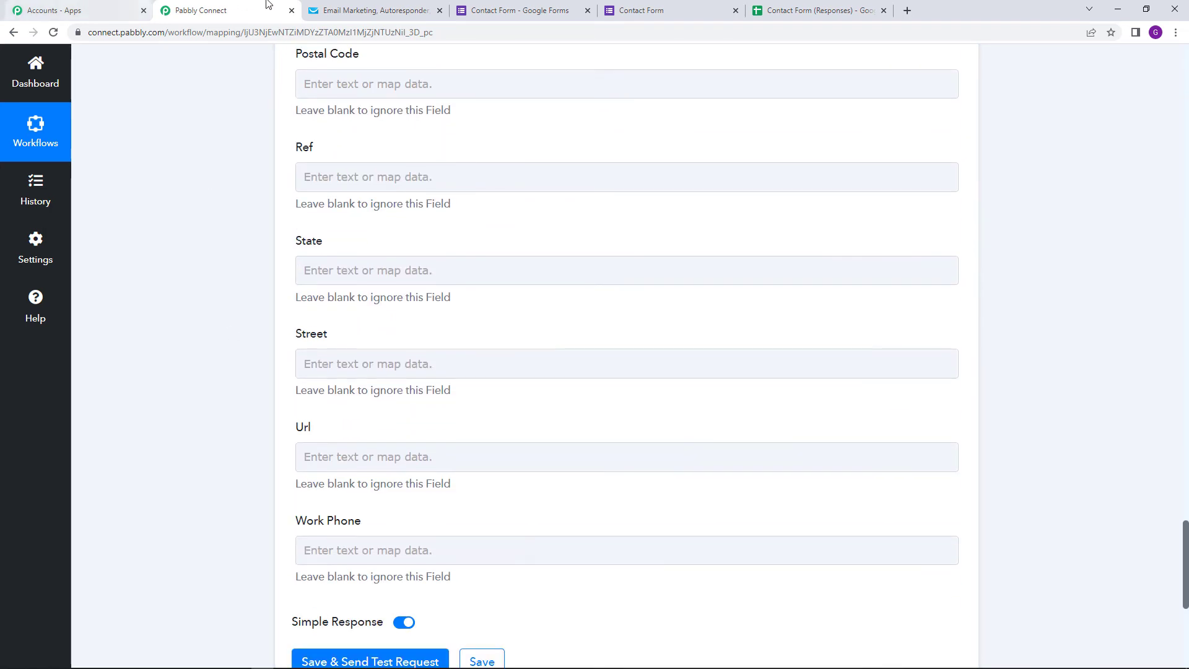
pyautogui.click(371, 10)
pyautogui.click(13, 32)
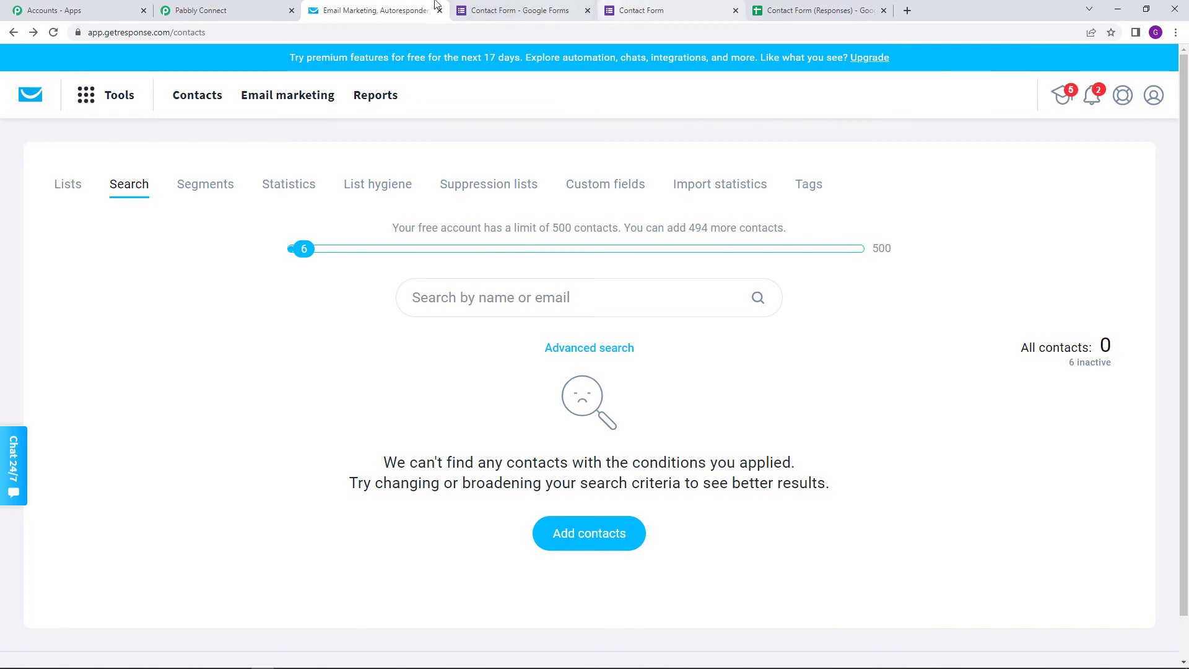
# - Save the new mapping and resend the test request, getting HTTP Status Code 202
pyautogui.click(233, 10)
pyautogui.scroll(-2, 360, 534)
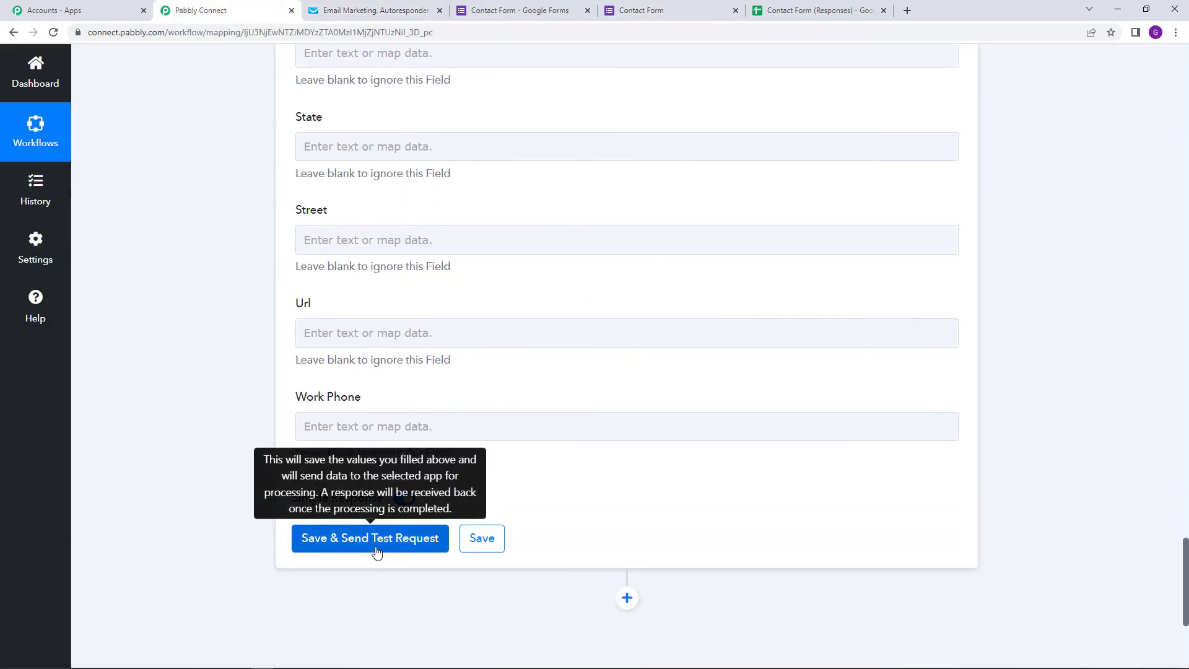
pyautogui.click(360, 536)
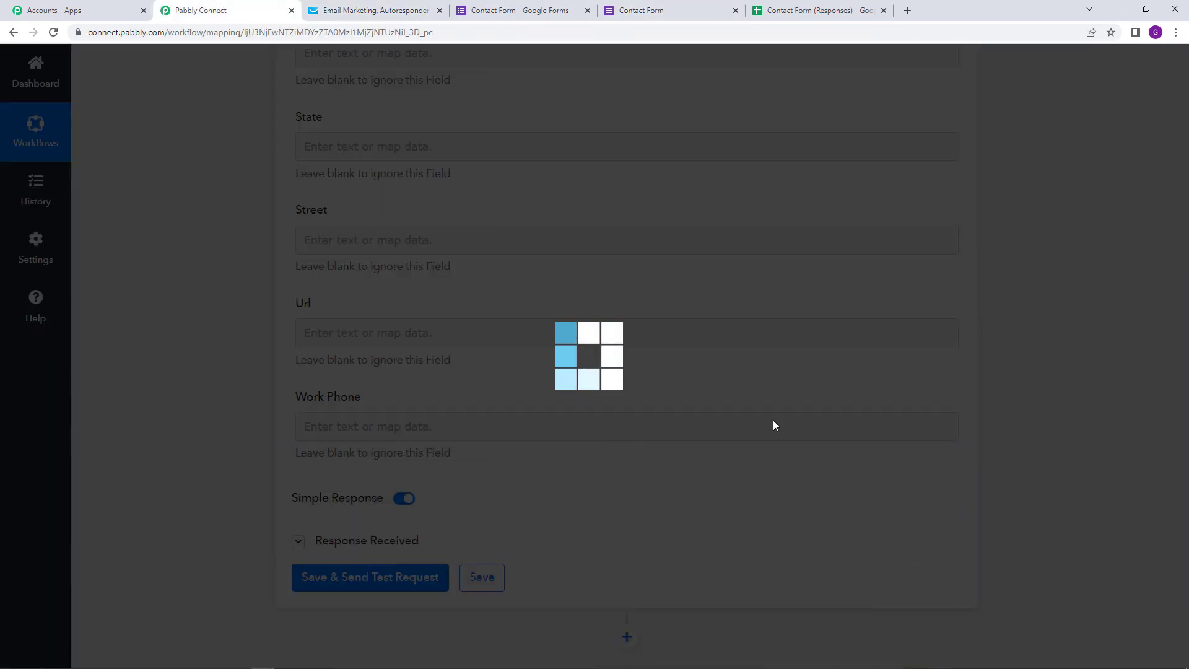
pyautogui.scroll(-2, 781, 420)
pyautogui.scroll(-1, 780, 420)
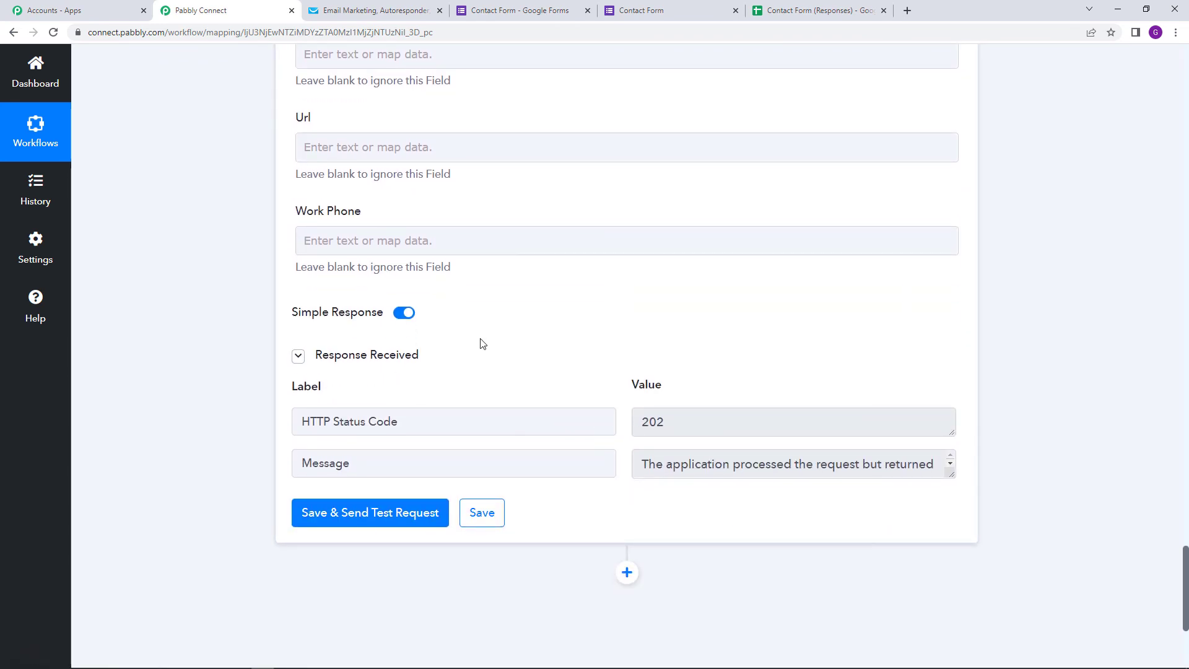
pyautogui.click(424, 7)
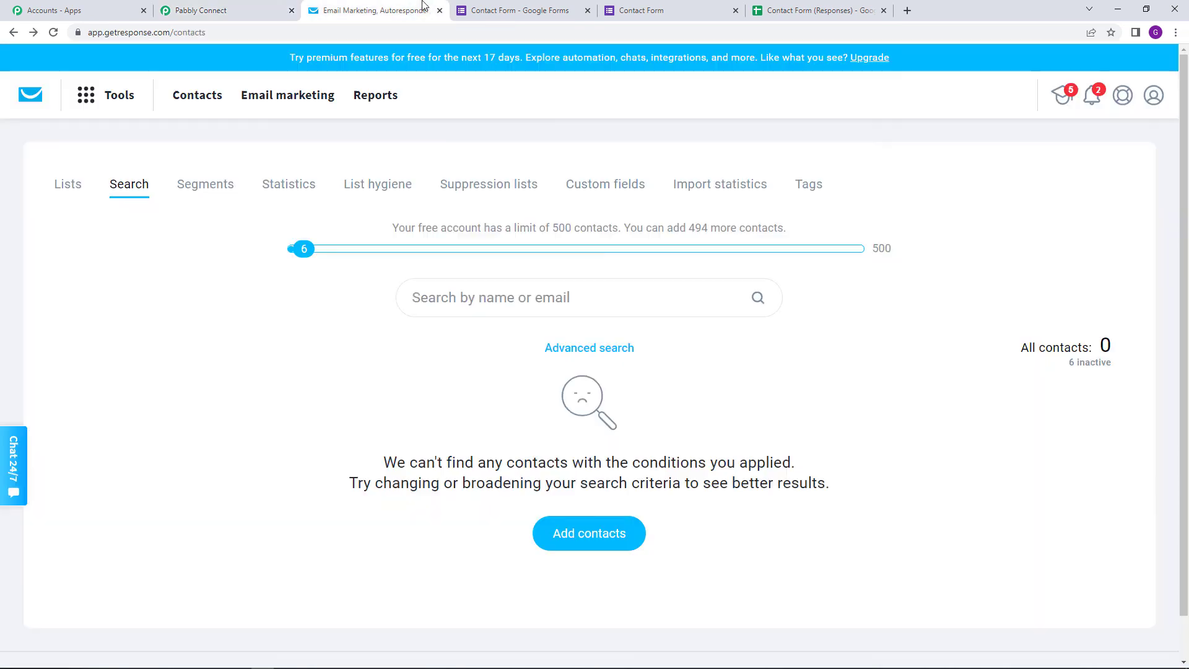
# - Reload GetResponse contacts and open the new contact, verifying Female gender and via_googleform tag
pyautogui.click(50, 32)
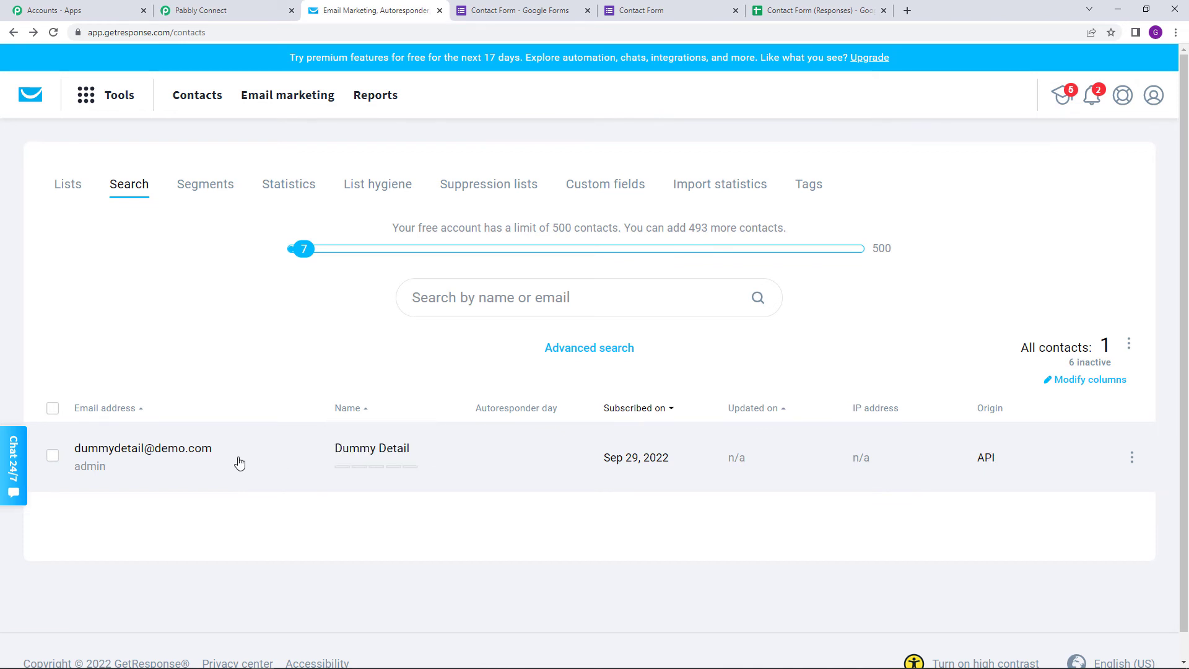
pyautogui.click(161, 450)
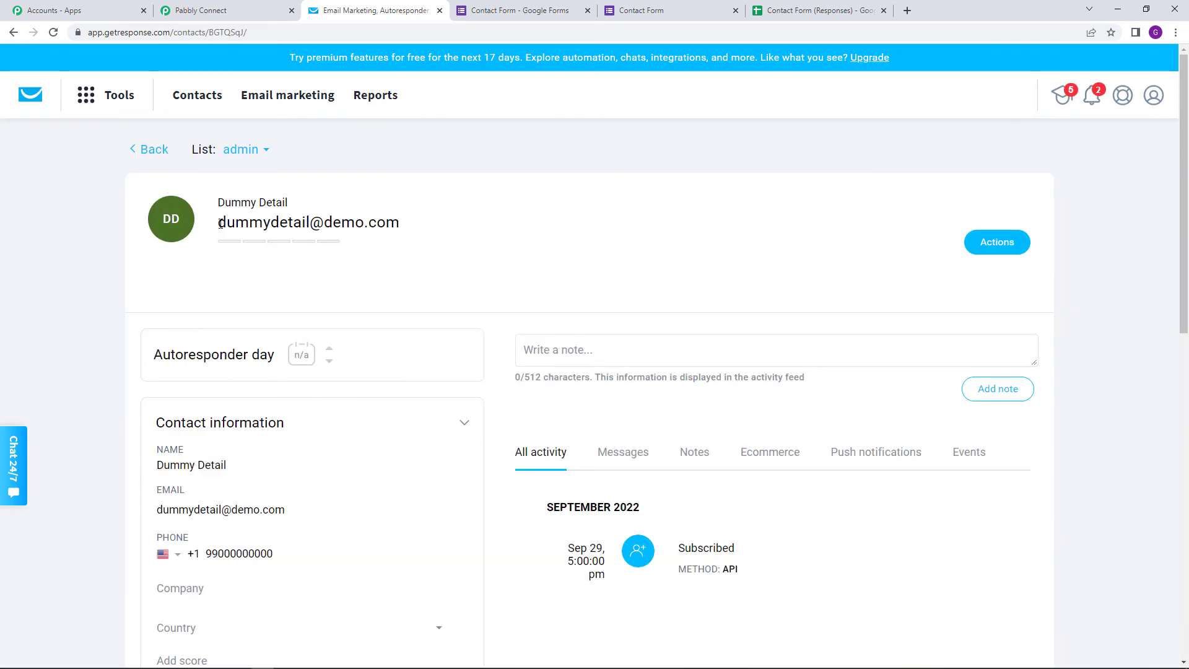
pyautogui.moveTo(217, 221); pyautogui.dragTo(450, 237)
pyautogui.moveTo(213, 203); pyautogui.dragTo(296, 224)
pyautogui.scroll(-3, 329, 341)
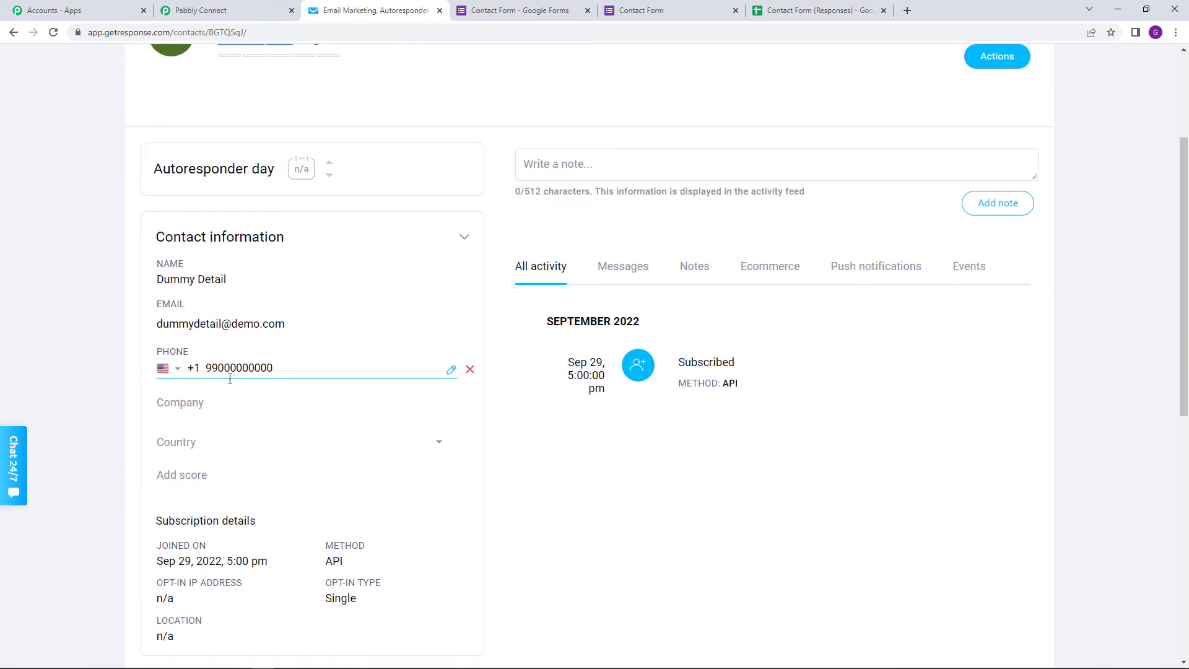
pyautogui.scroll(-3, 300, 417)
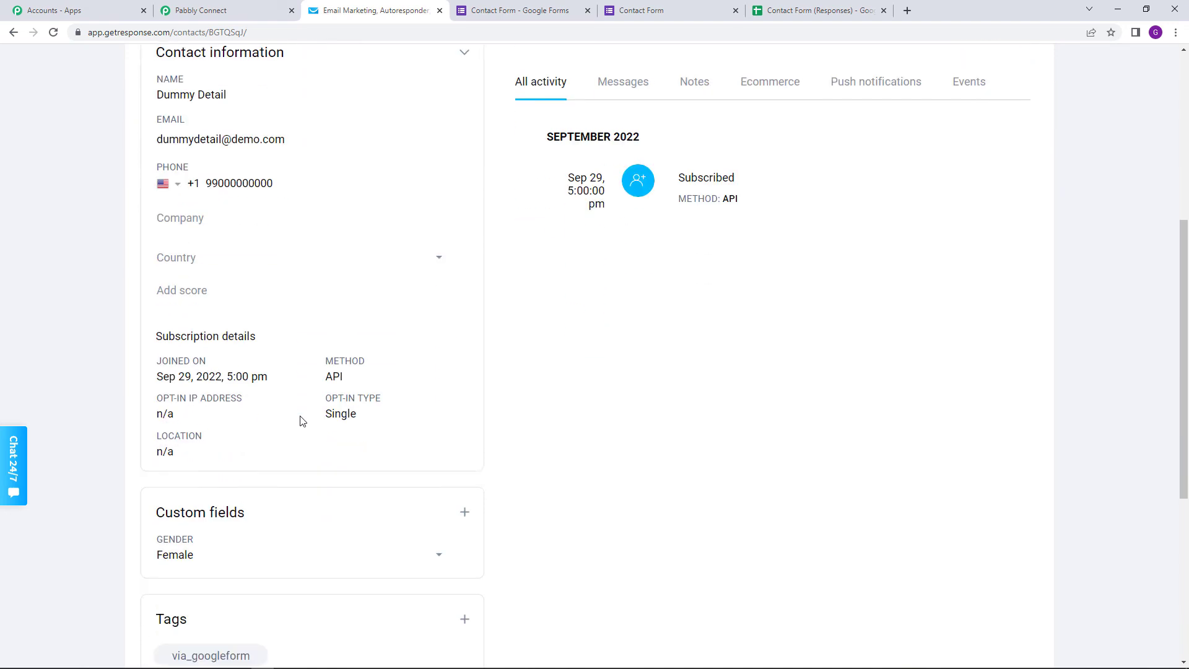
pyautogui.scroll(-2, 302, 421)
pyautogui.scroll(-1, 213, 379)
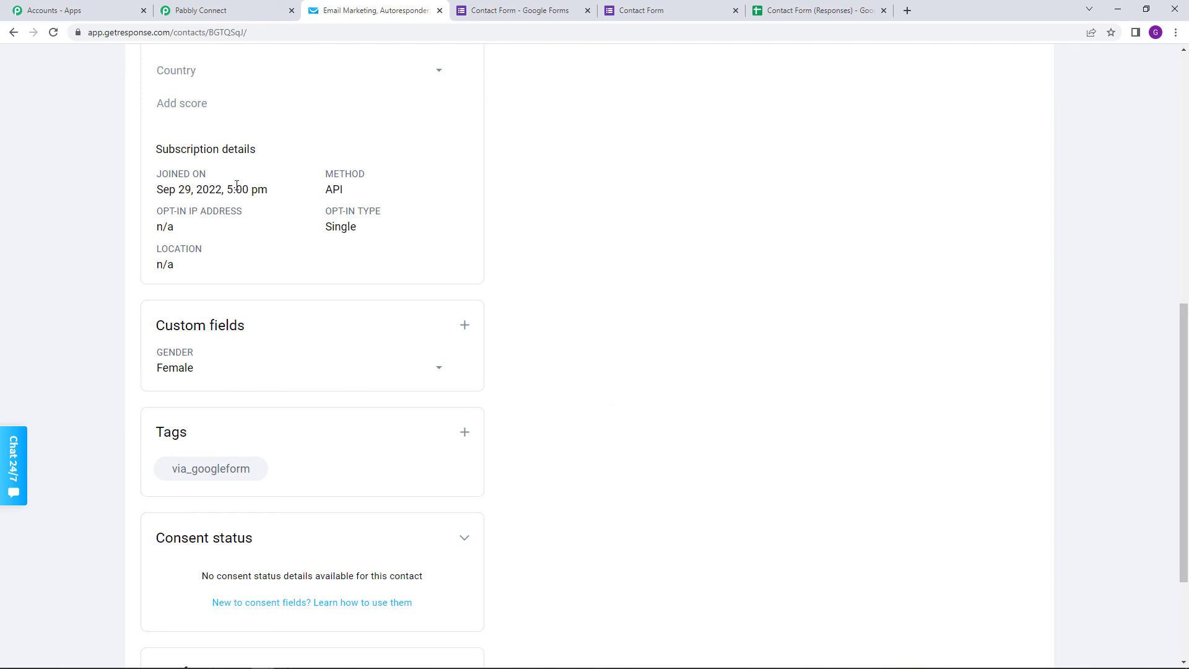
pyautogui.click(225, 10)
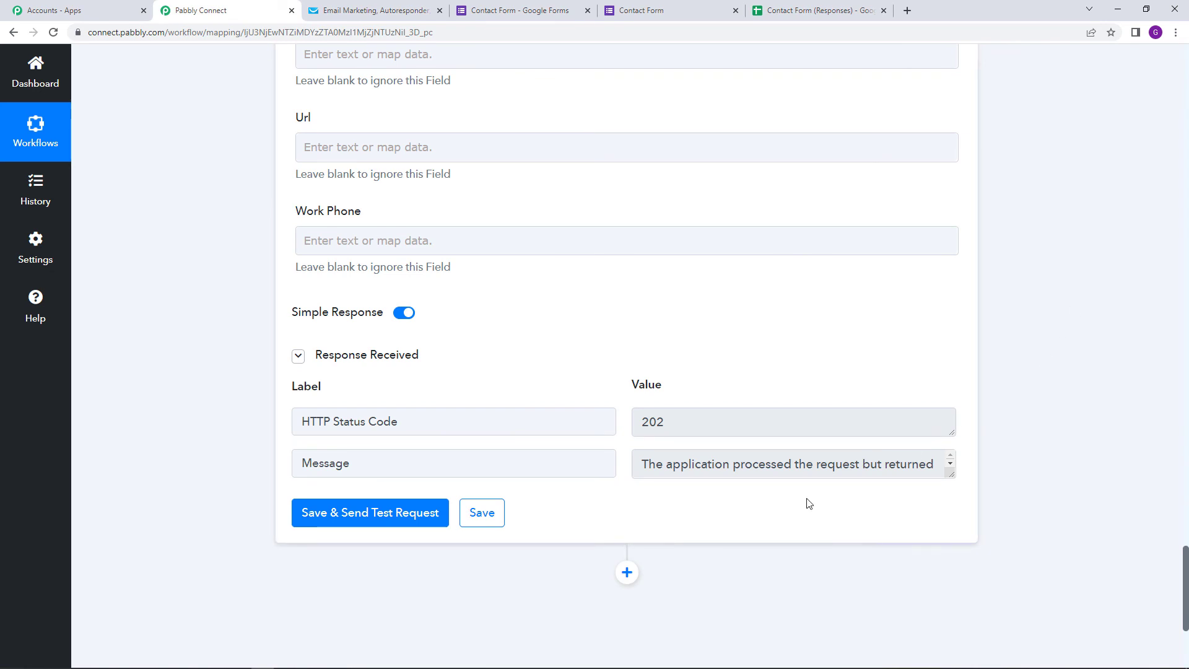
# - Save the GetResponse action settings and scroll through the whole workflow to review it
pyautogui.click(487, 512)
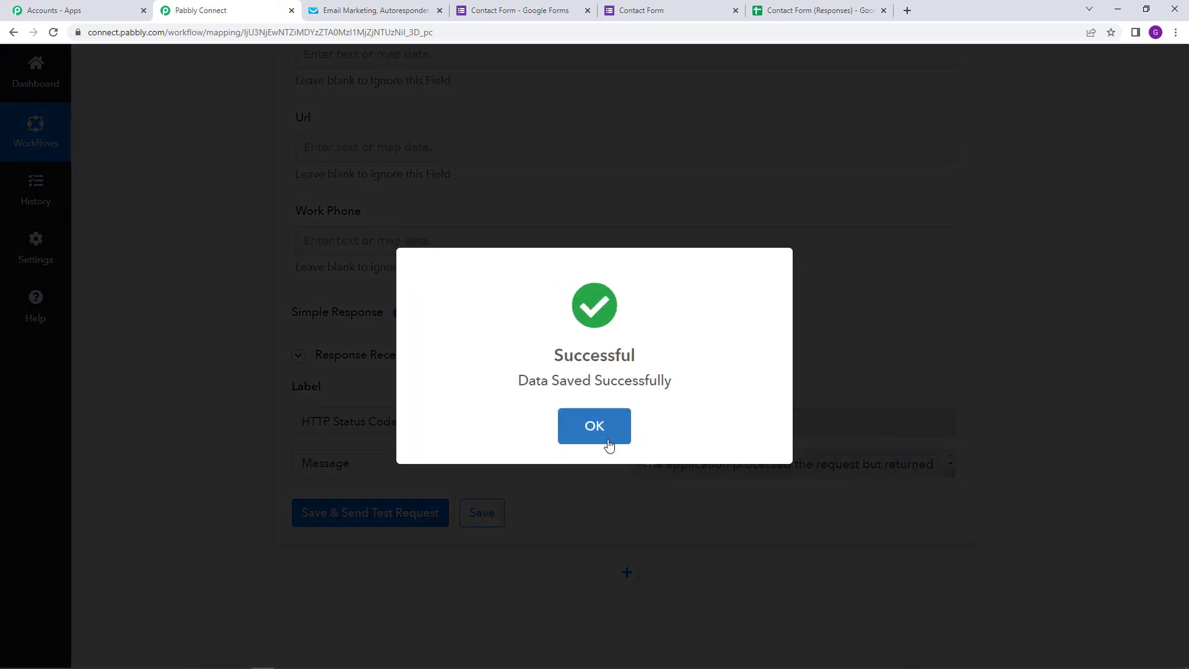
pyautogui.click(1028, 557)
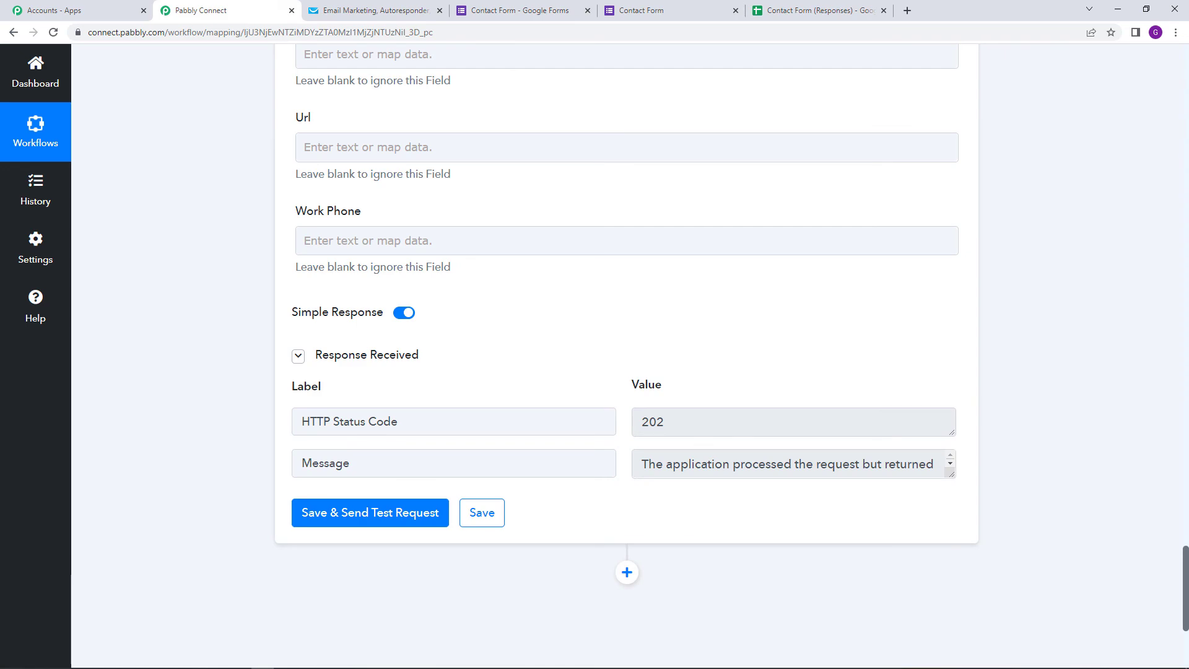
pyautogui.moveTo(1185, 589); pyautogui.dragTo(1186, 94)
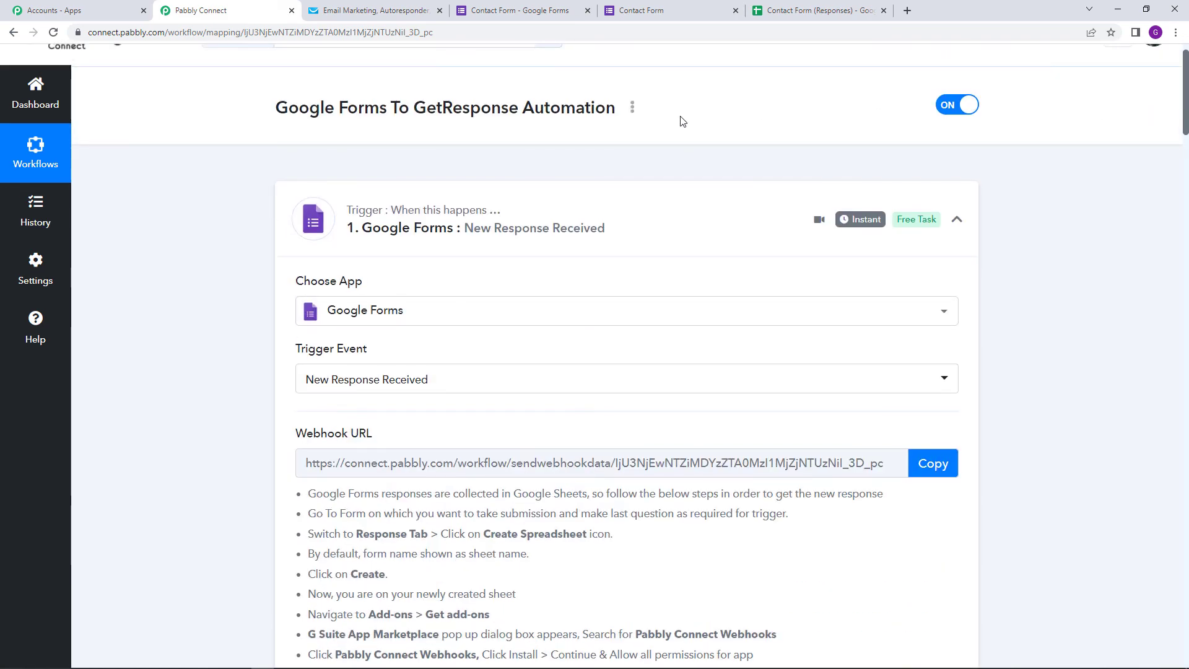
pyautogui.scroll(-8, 432, 314)
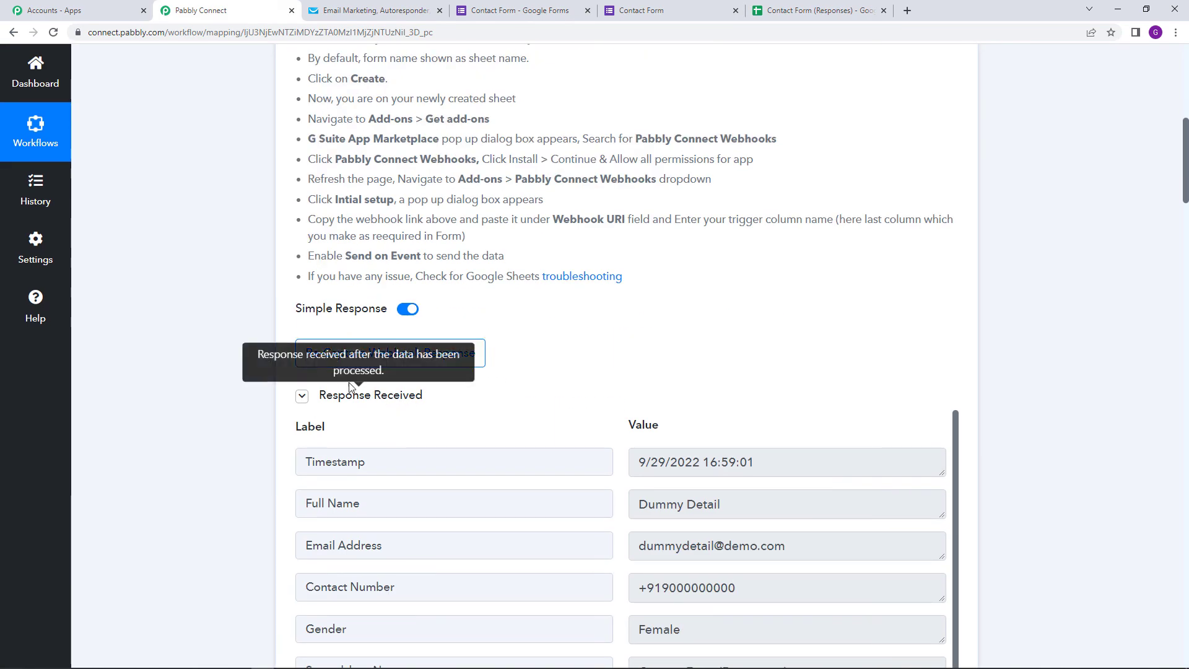
pyautogui.scroll(-20, 433, 369)
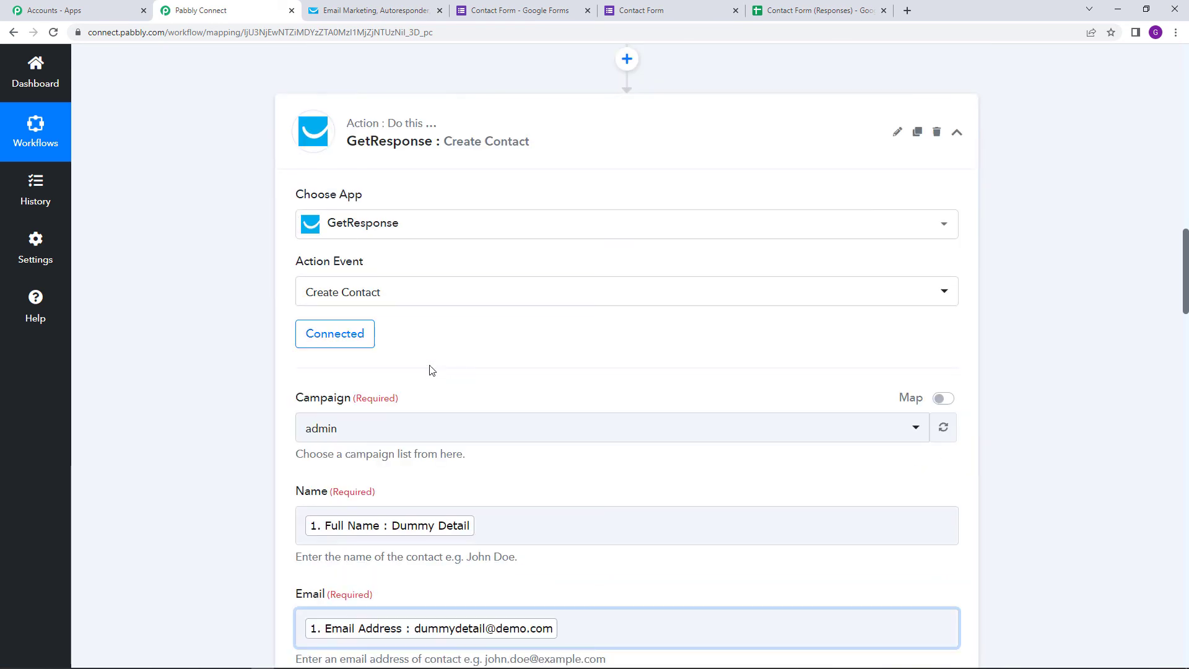
pyautogui.scroll(-20, 429, 371)
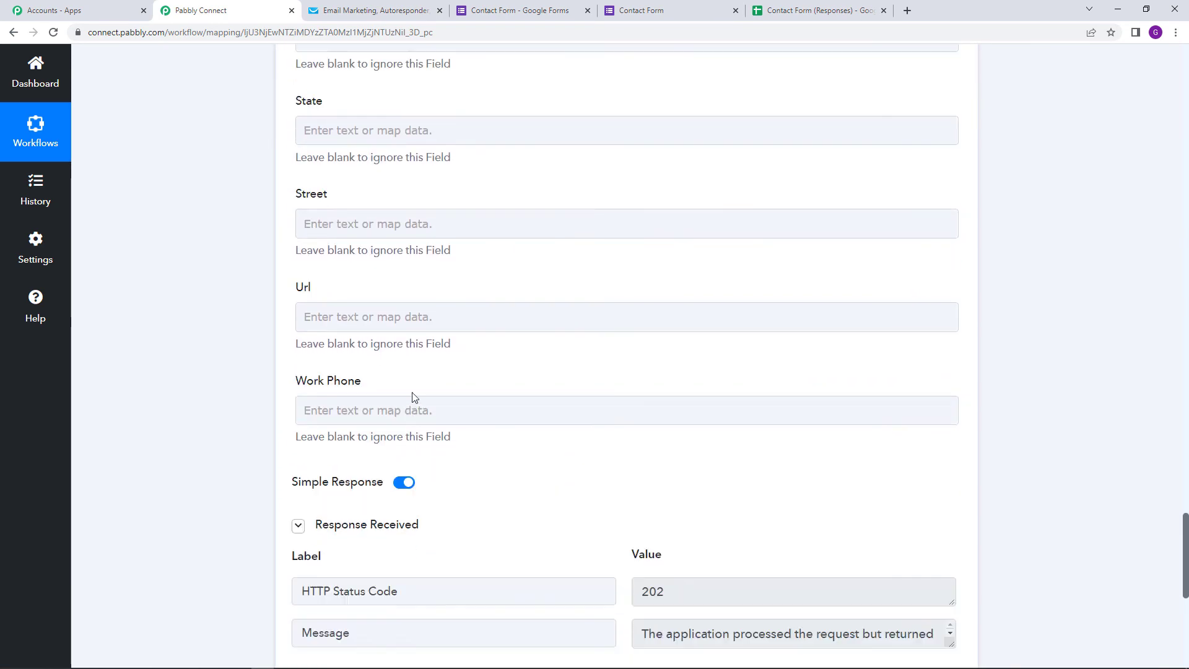
pyautogui.scroll(-1, 400, 404)
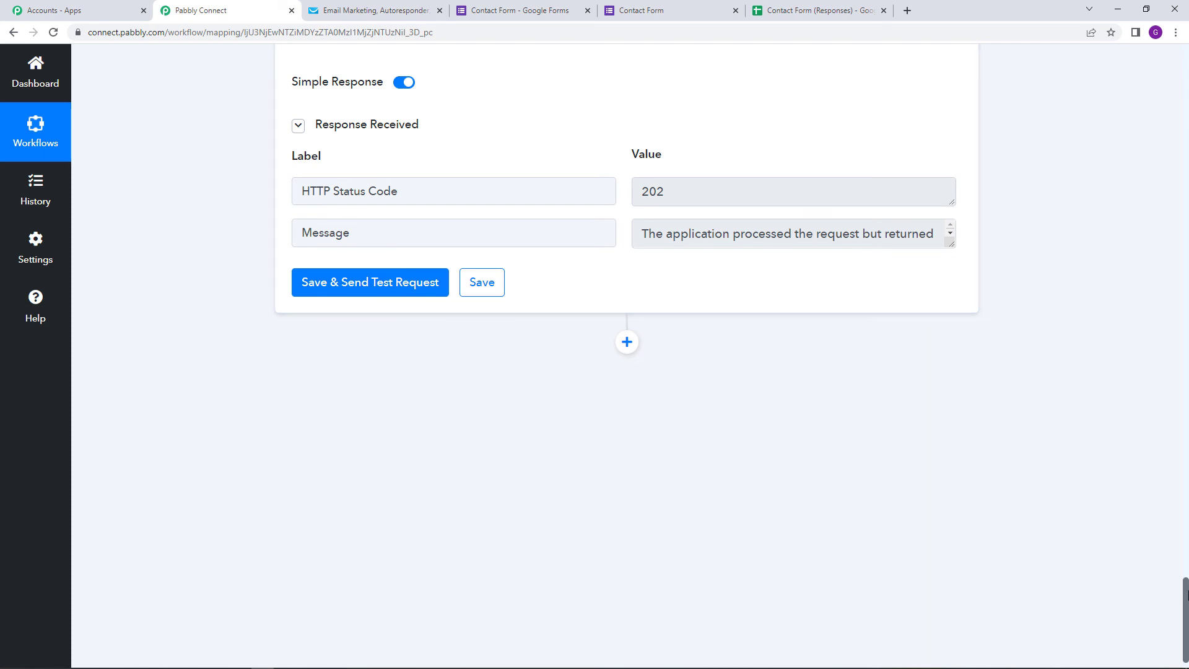
pyautogui.moveTo(1187, 595); pyautogui.dragTo(1184, 55)
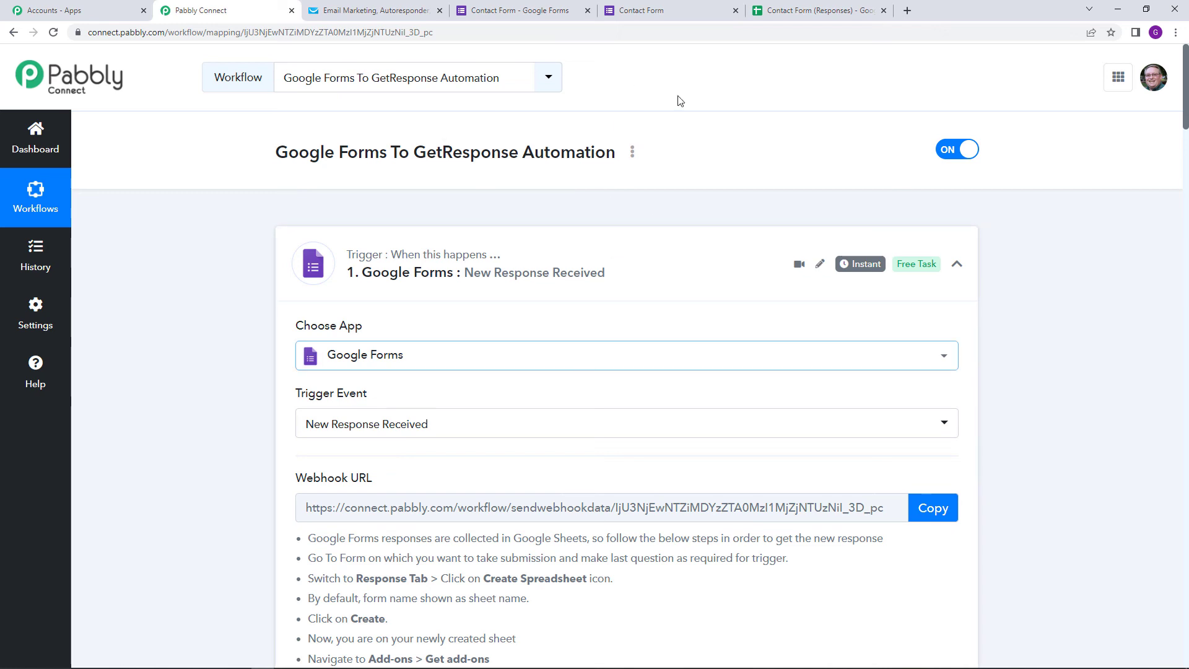
pyautogui.click(682, 8)
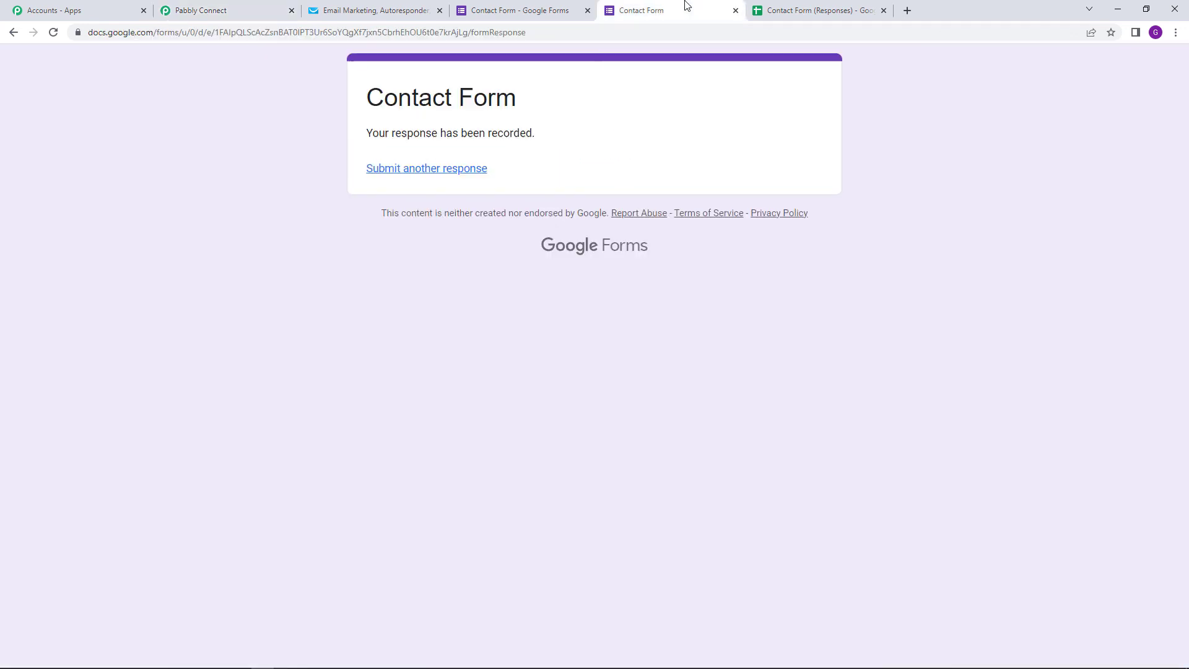
# - Start another response with a test full name, e-mail, +91 contact number and gender Male
pyautogui.click(462, 171)
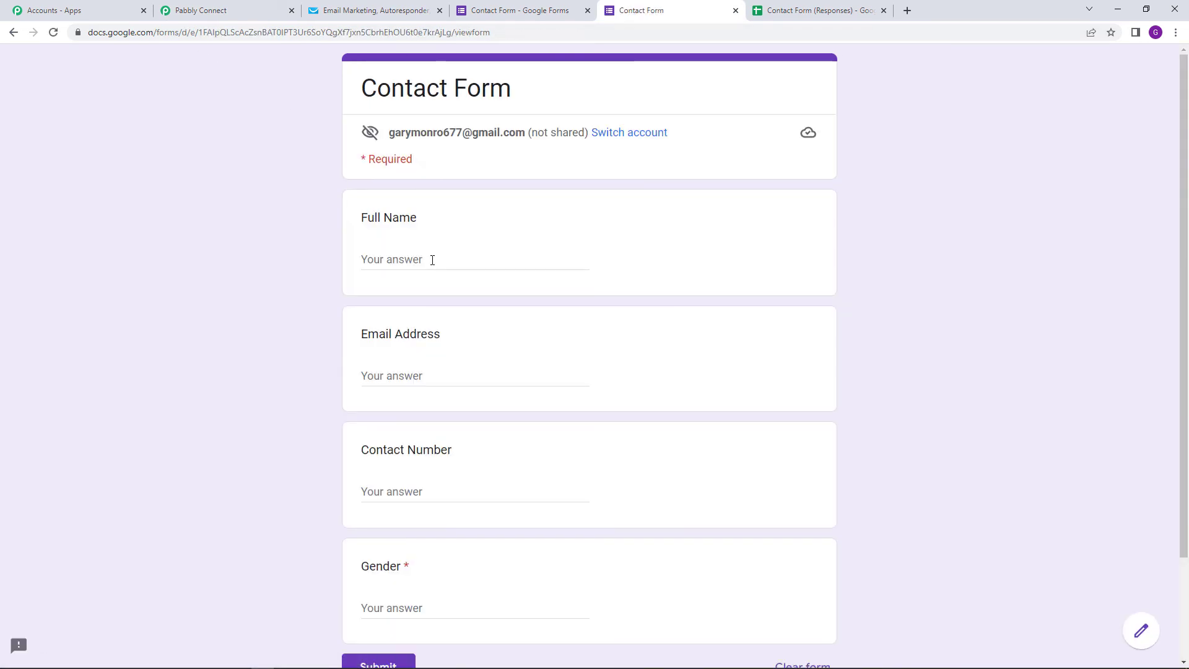
pyautogui.click(432, 260)
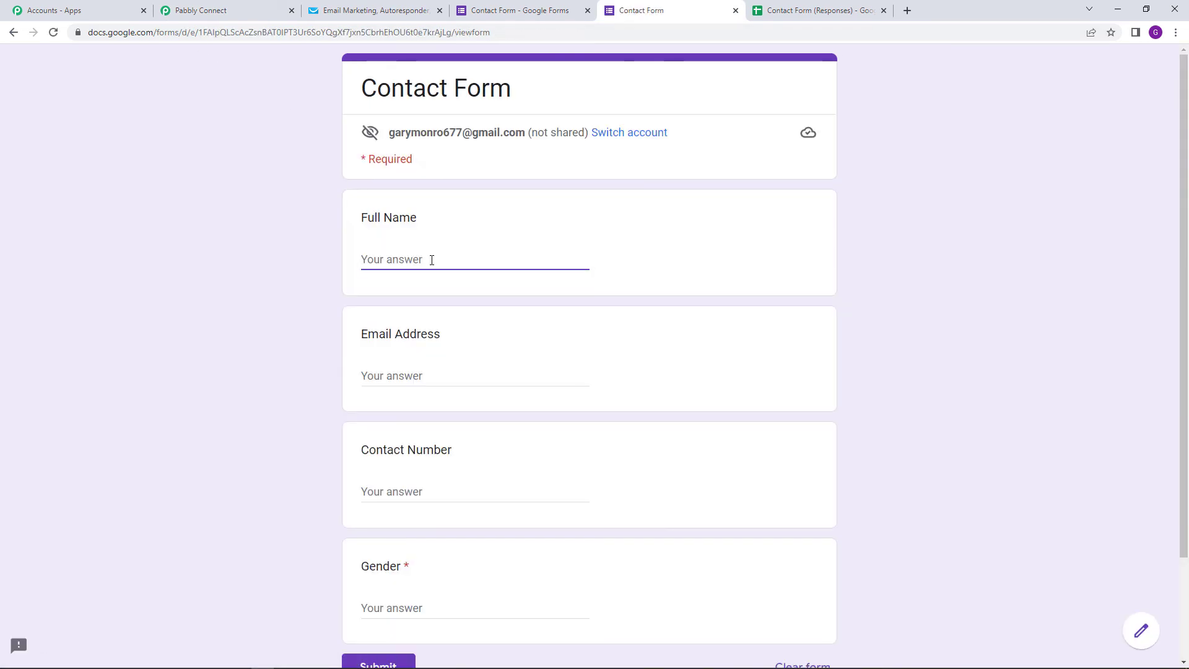
pyautogui.write('Demo Data')
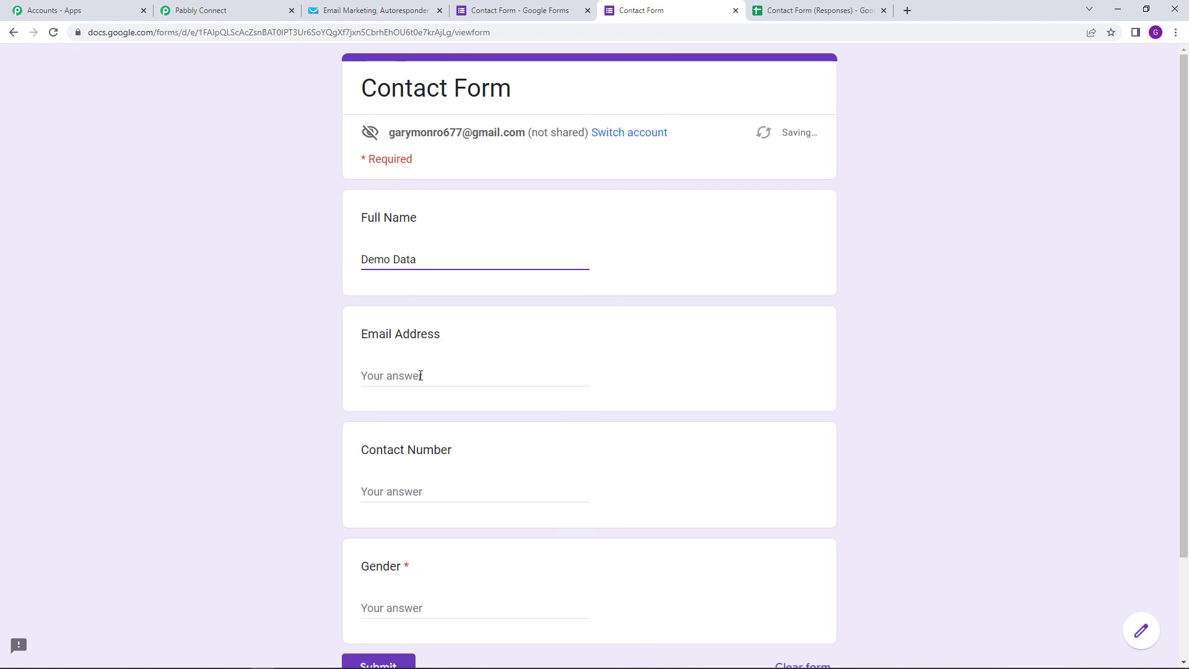
pyautogui.click(421, 375)
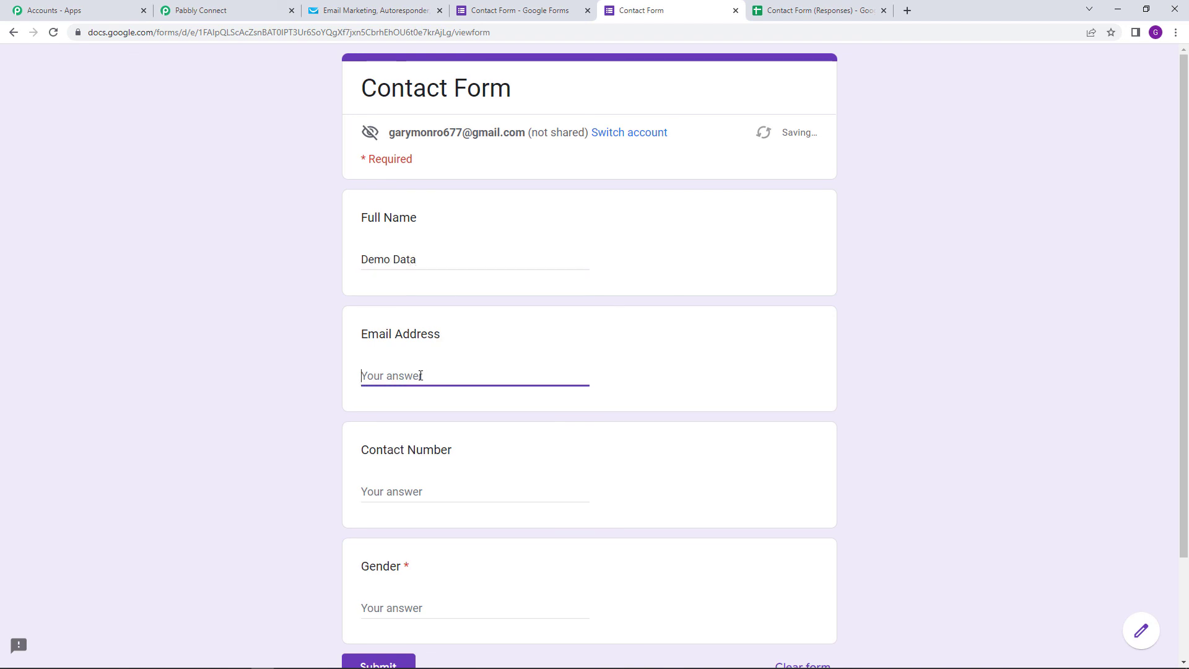
pyautogui.write('demodata@demo.com')
pyautogui.click(472, 497)
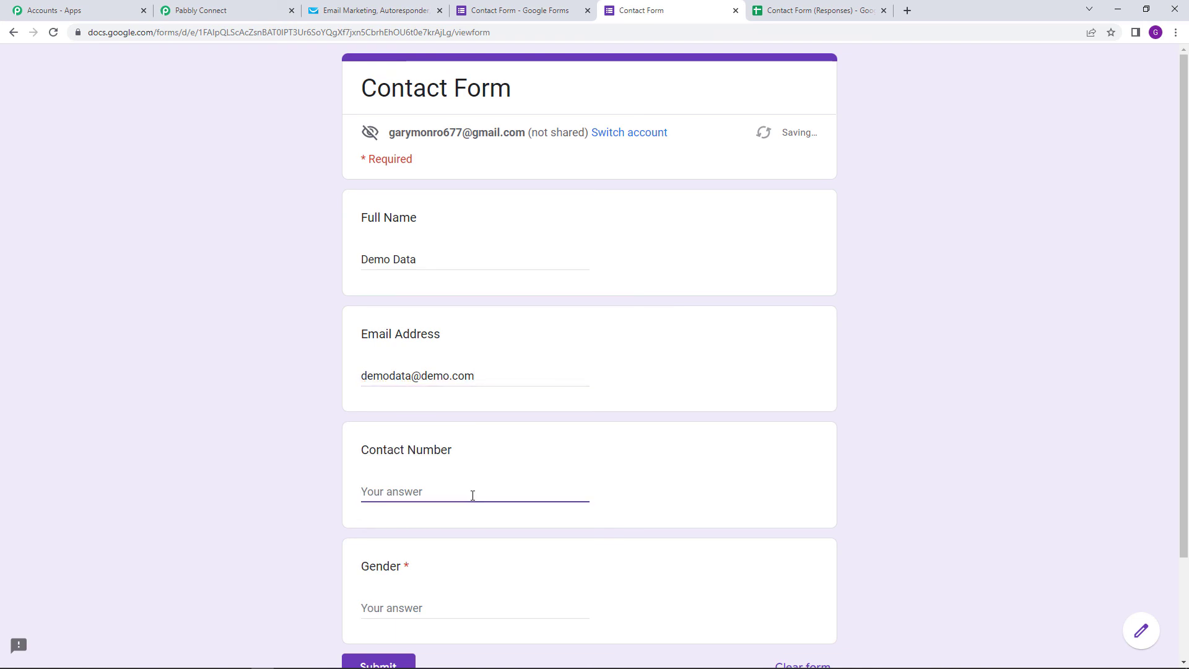
pyautogui.write('+91')
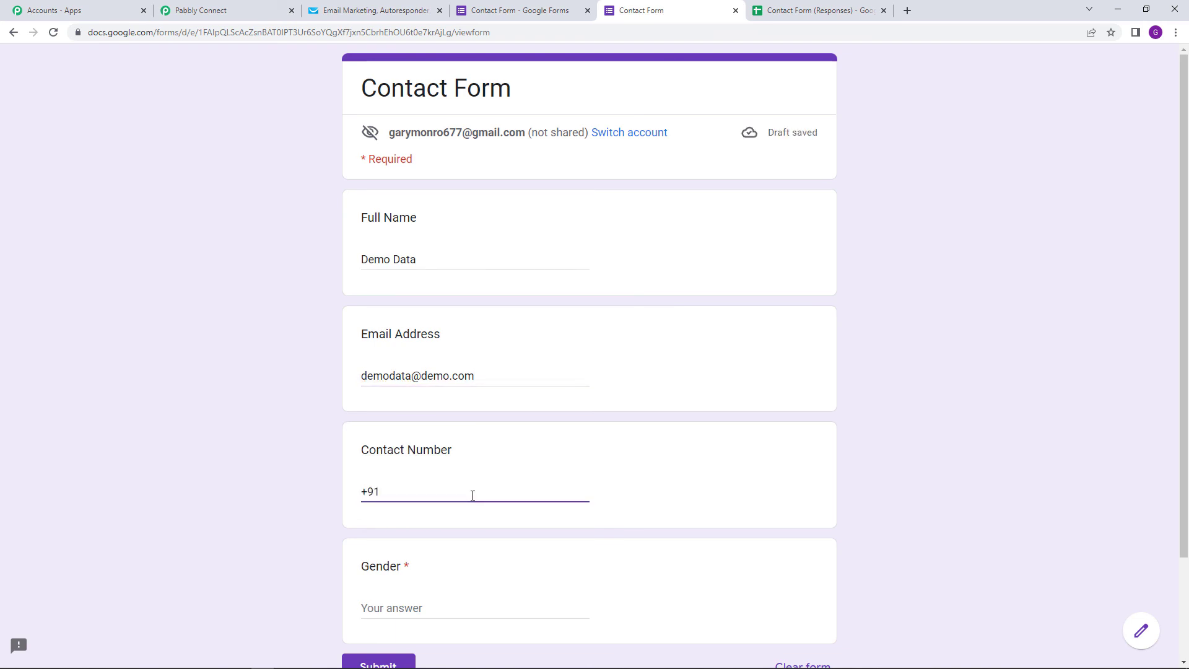
pyautogui.write('8000000000')
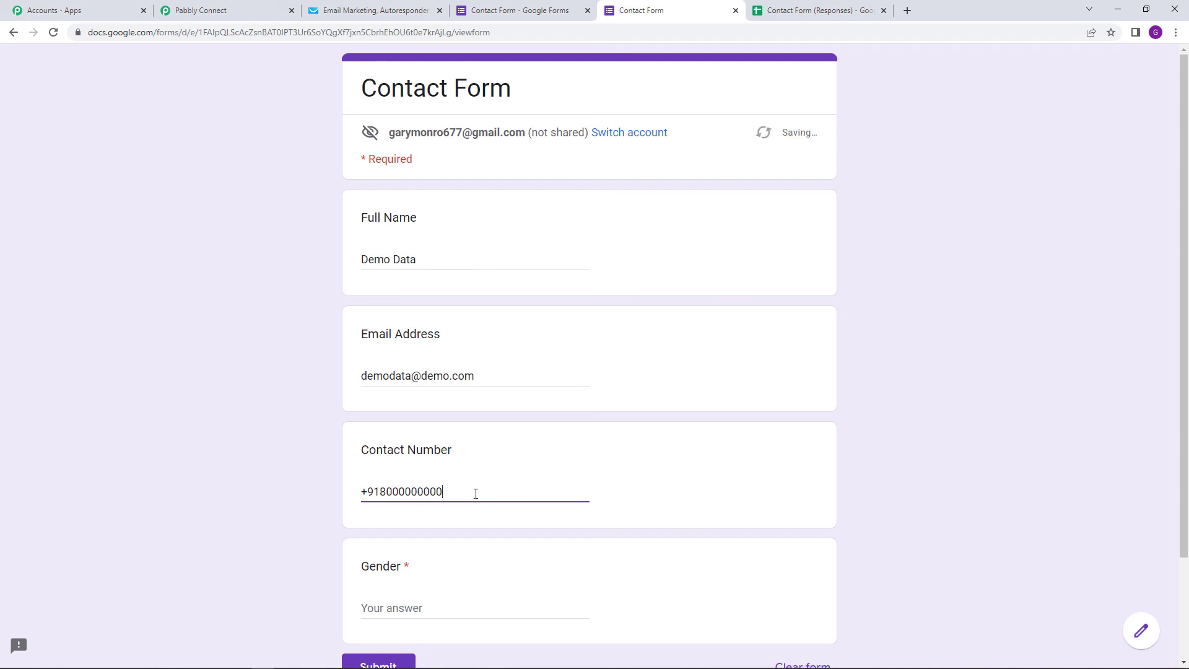
pyautogui.scroll(-2, 470, 494)
pyautogui.click(447, 492)
pyautogui.write('M')
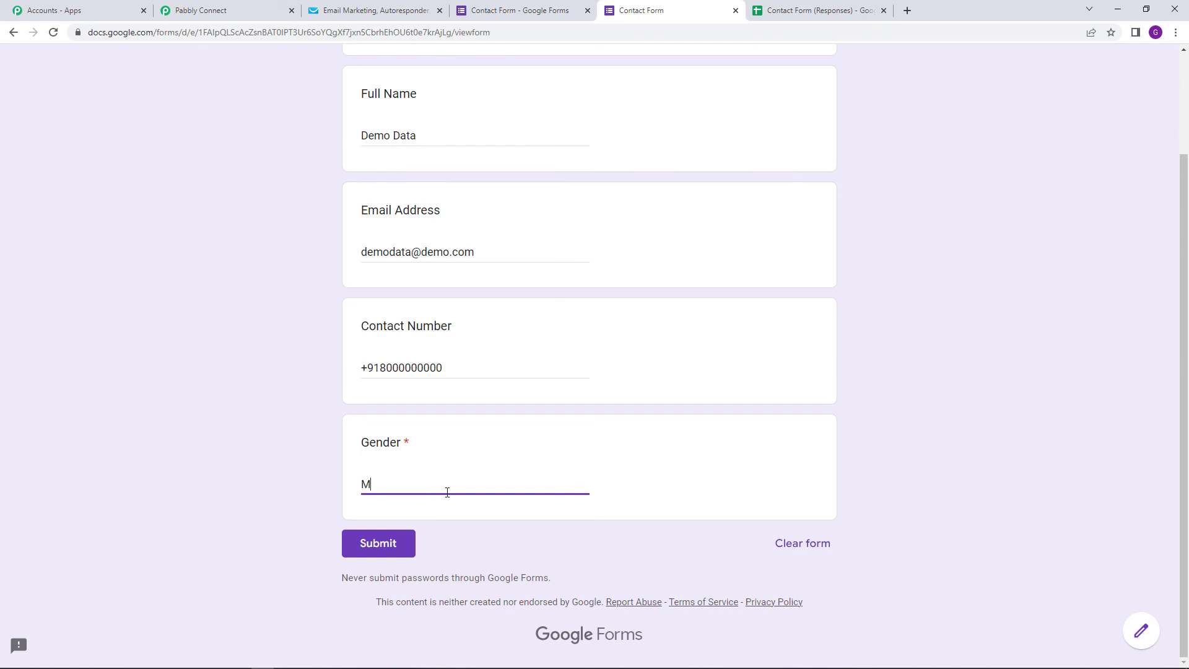
pyautogui.write('ale')
pyautogui.scroll(2, 188, 478)
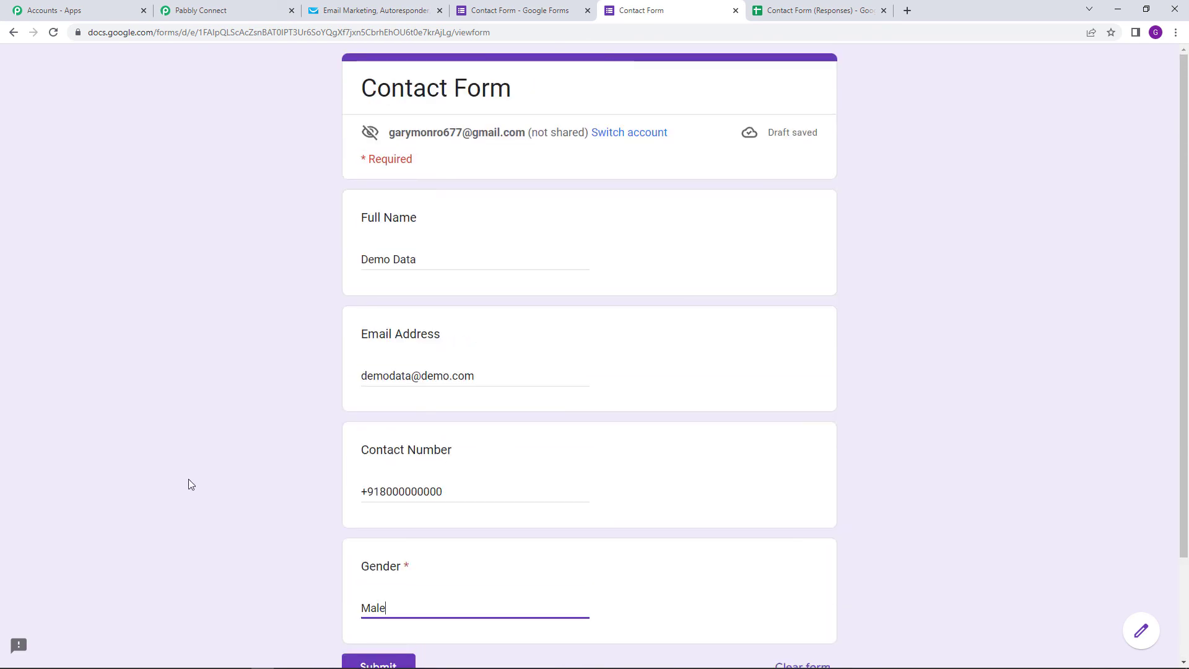
pyautogui.scroll(-1, 188, 478)
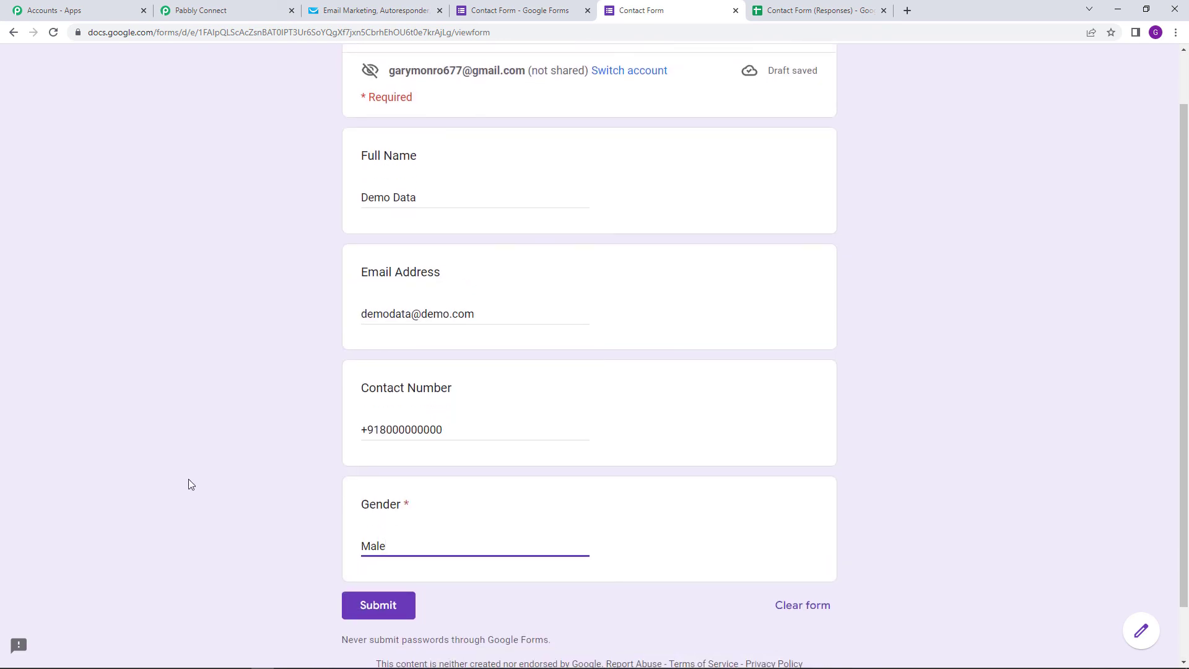
# - Refresh GetResponse contacts, then submit the form and check row 4 of the responses sheet
pyautogui.click(365, 10)
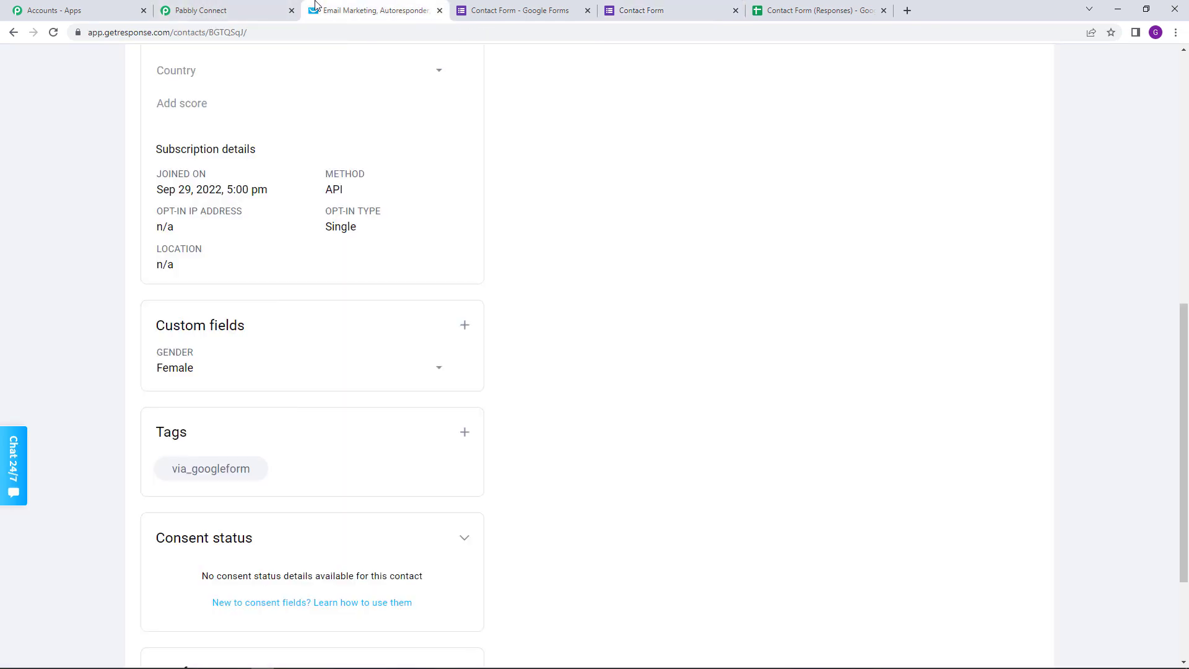
pyautogui.click(13, 32)
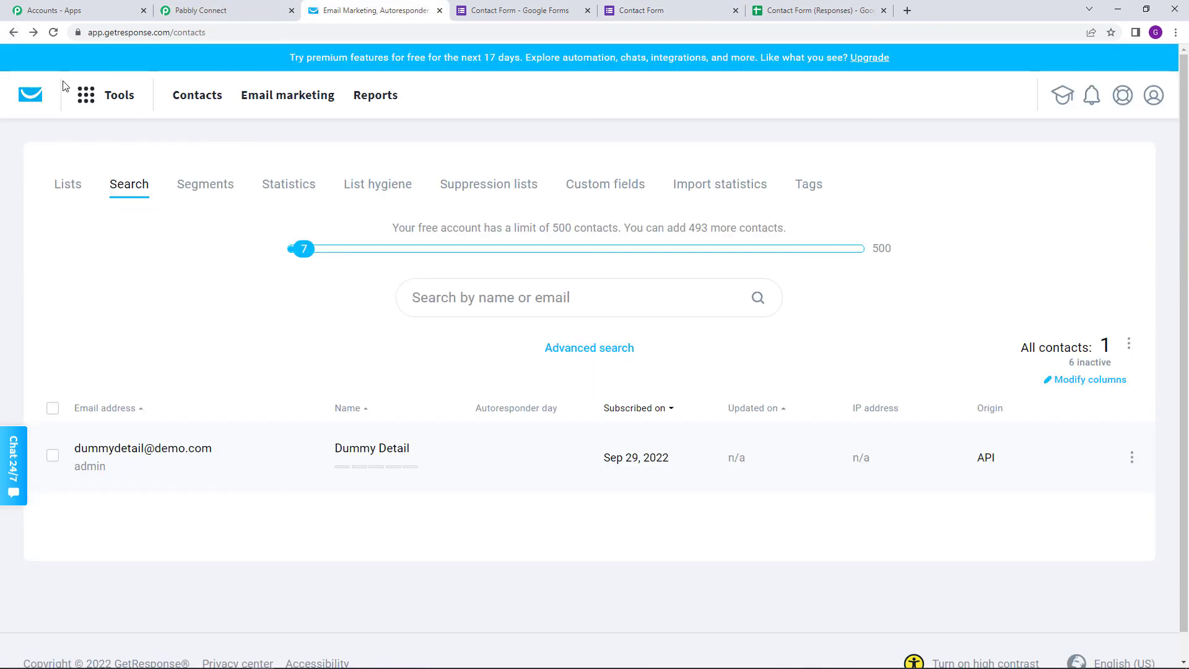
pyautogui.click(54, 32)
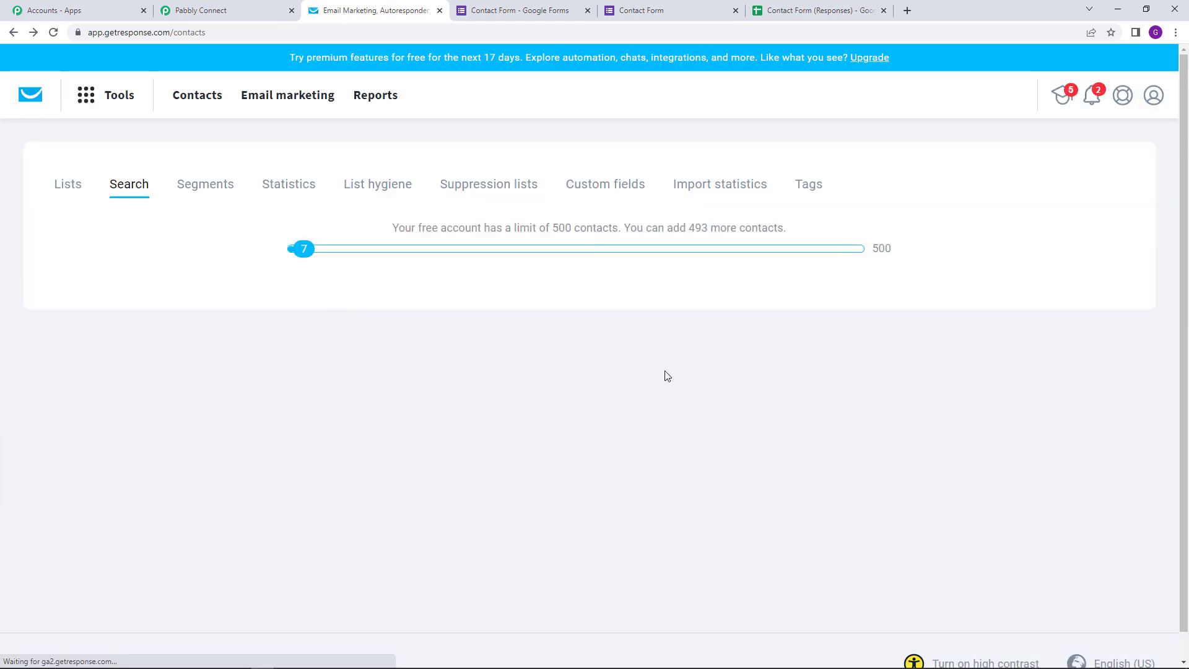
pyautogui.click(641, 10)
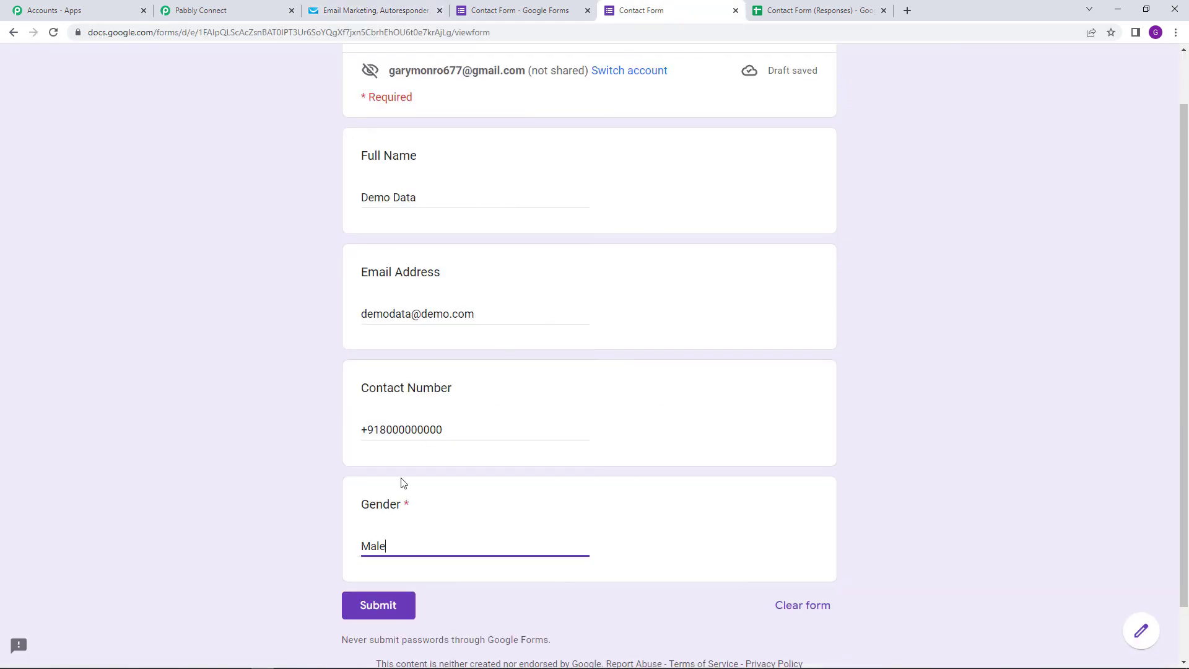
pyautogui.click(363, 602)
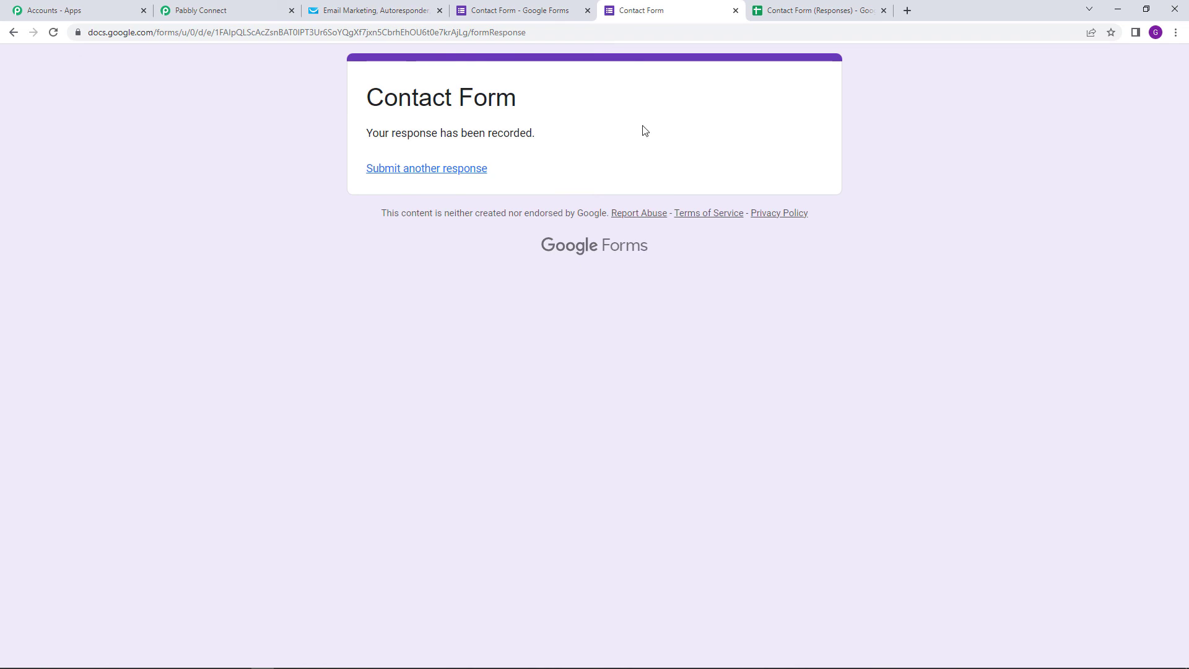
pyautogui.click(777, 5)
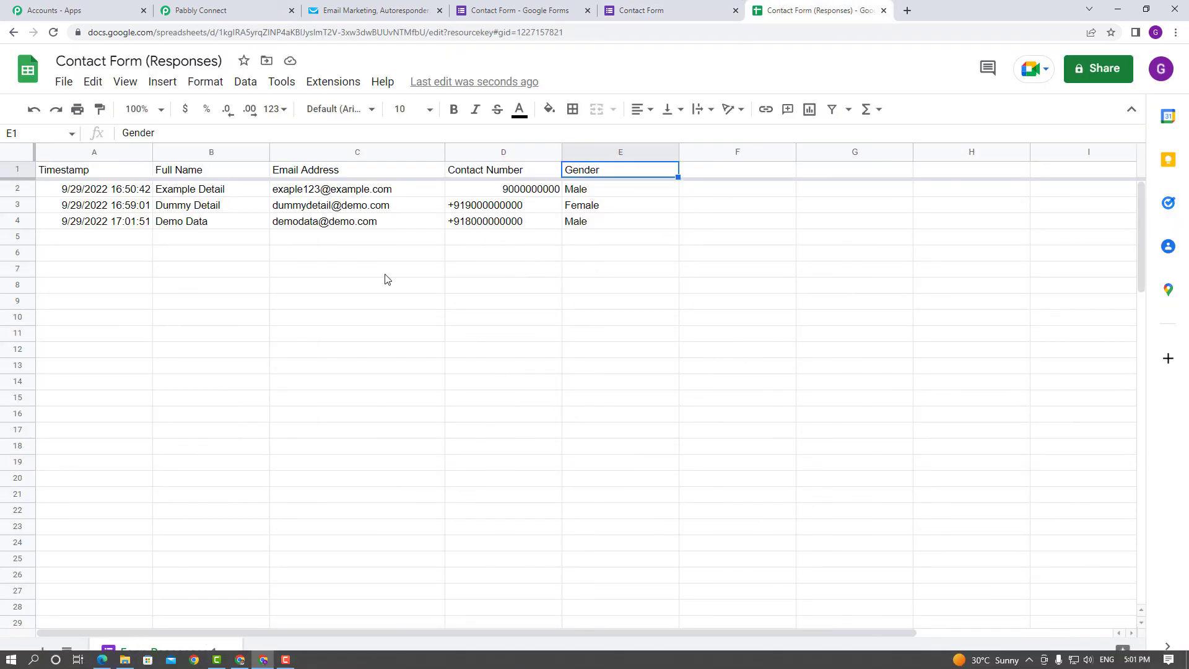
pyautogui.click(405, 10)
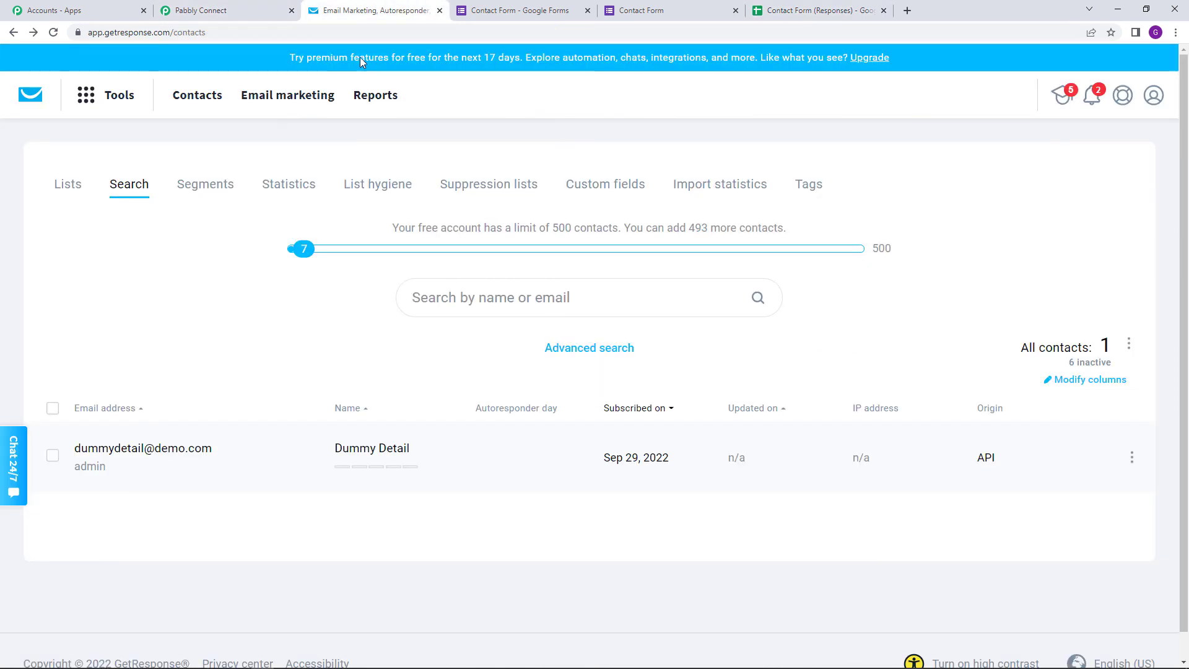
# - Reload GetResponse contacts and open the new contact, checking gender Male and via_googleform tag
pyautogui.click(54, 35)
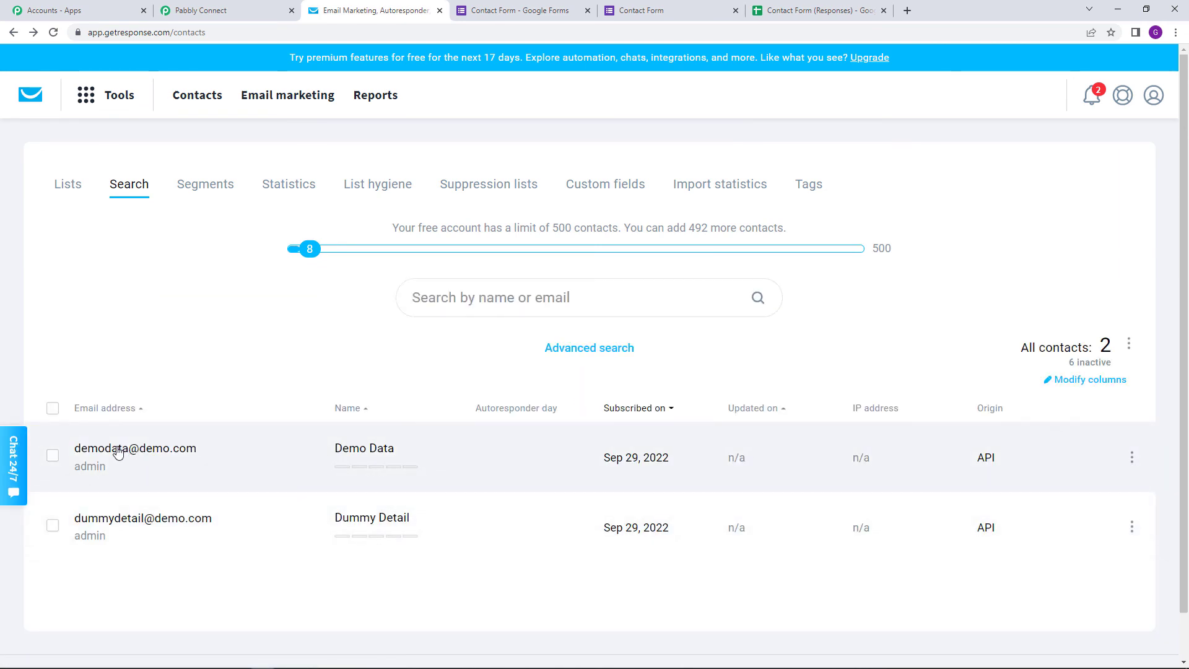
pyautogui.click(138, 453)
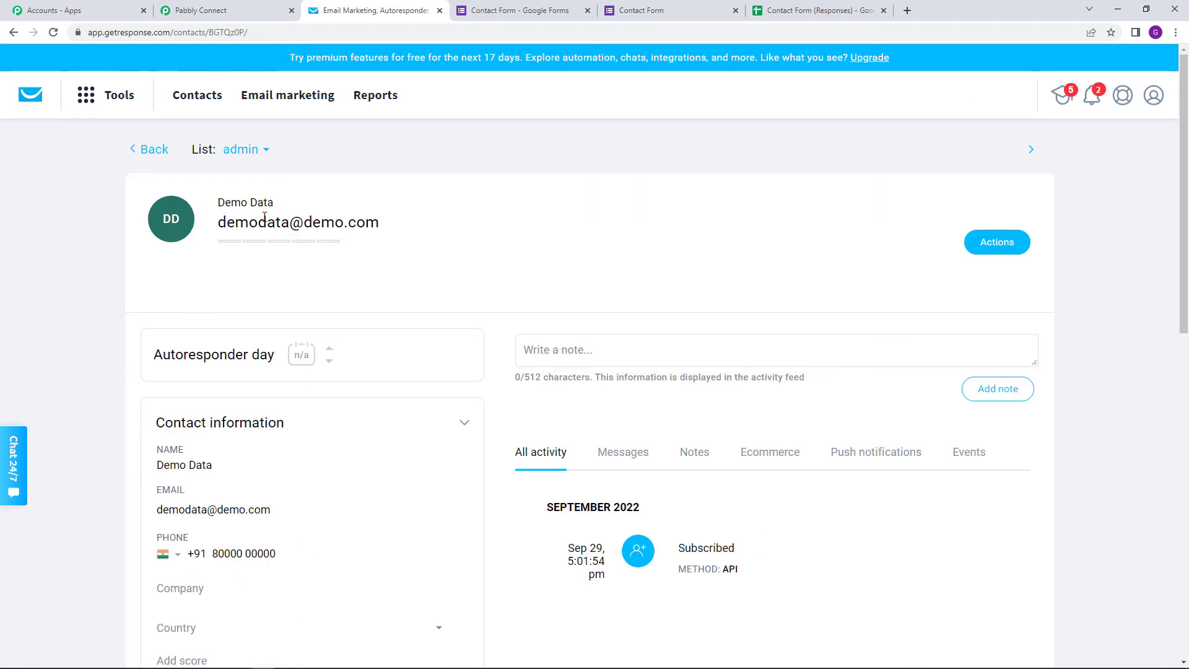
pyautogui.scroll(-2, 222, 551)
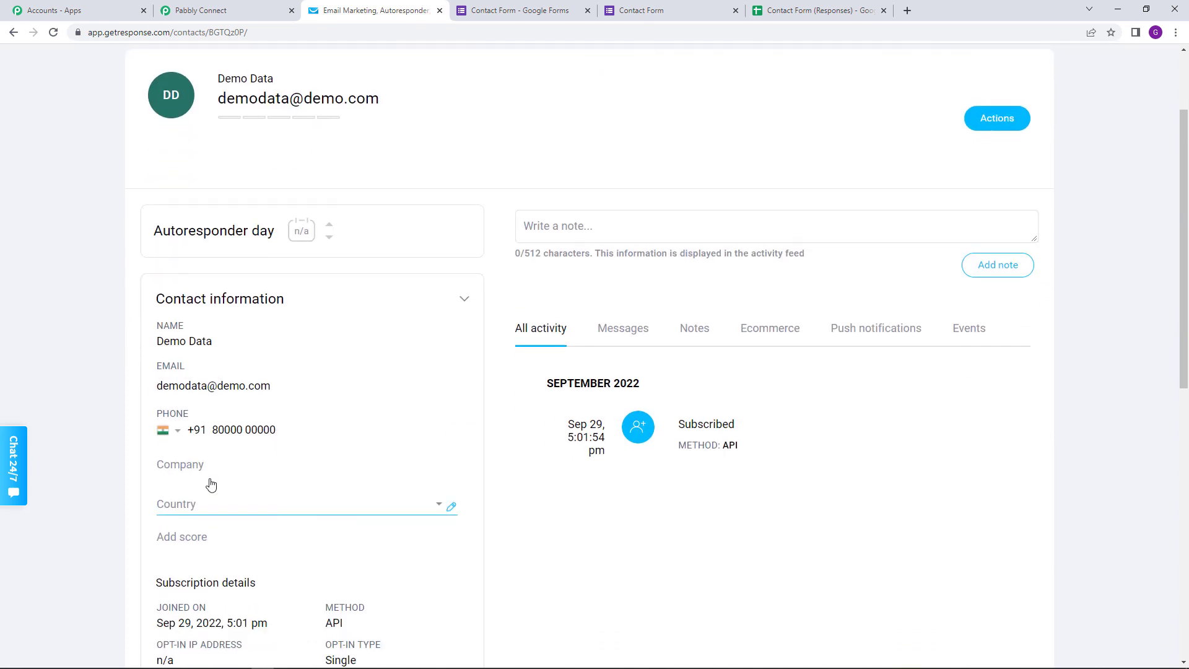
pyautogui.scroll(-7, 180, 439)
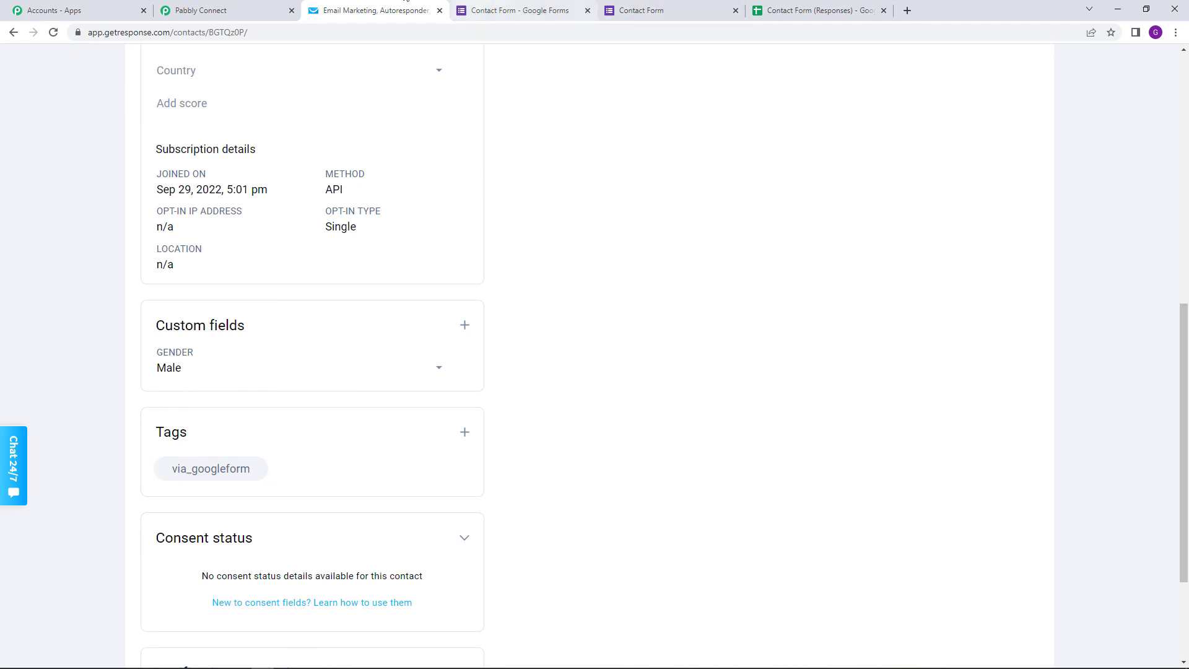
# - Choose Share from the Pabbly workflow's options menu to get its link
pyautogui.click(210, 10)
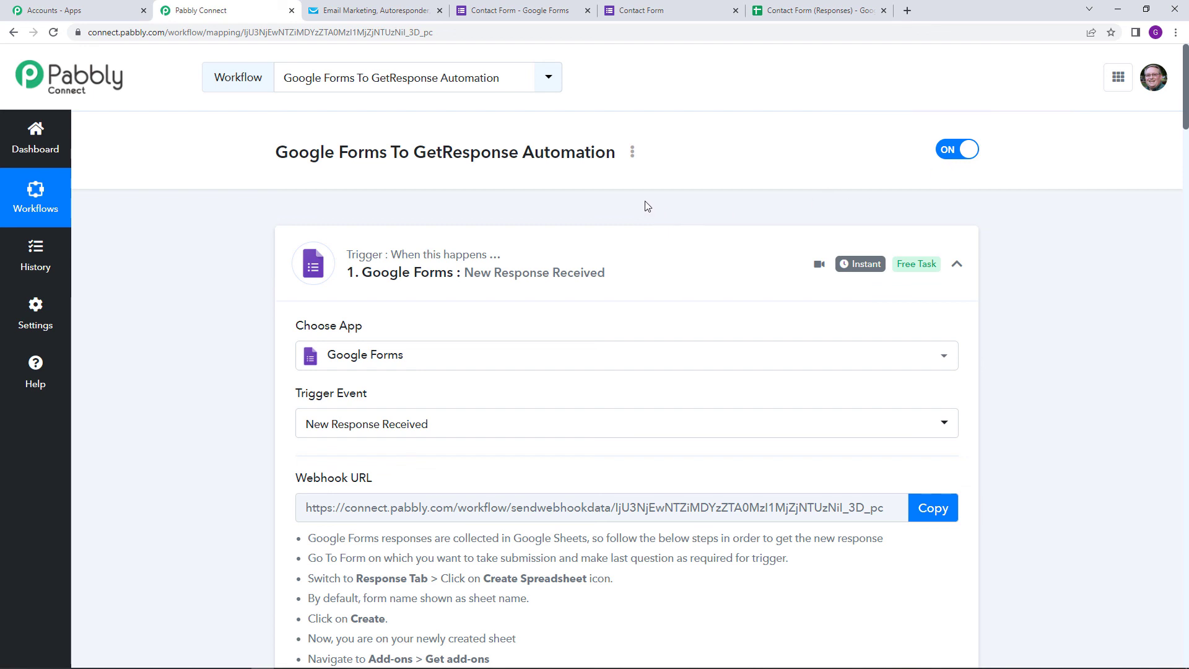
pyautogui.click(632, 152)
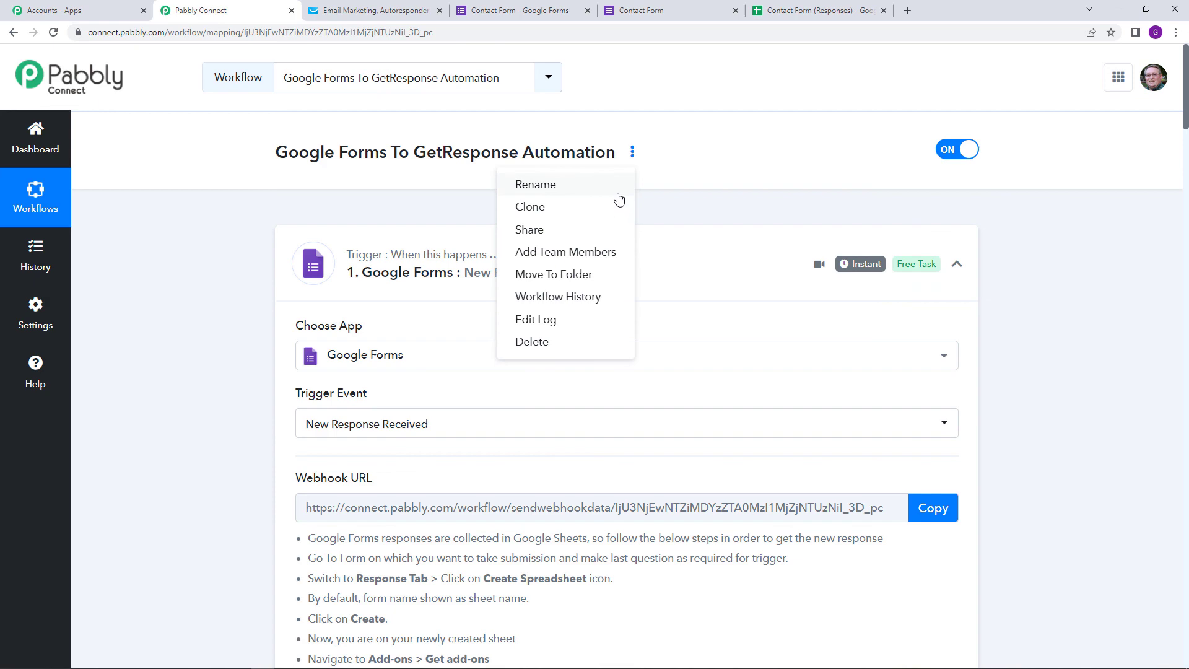
pyautogui.click(607, 229)
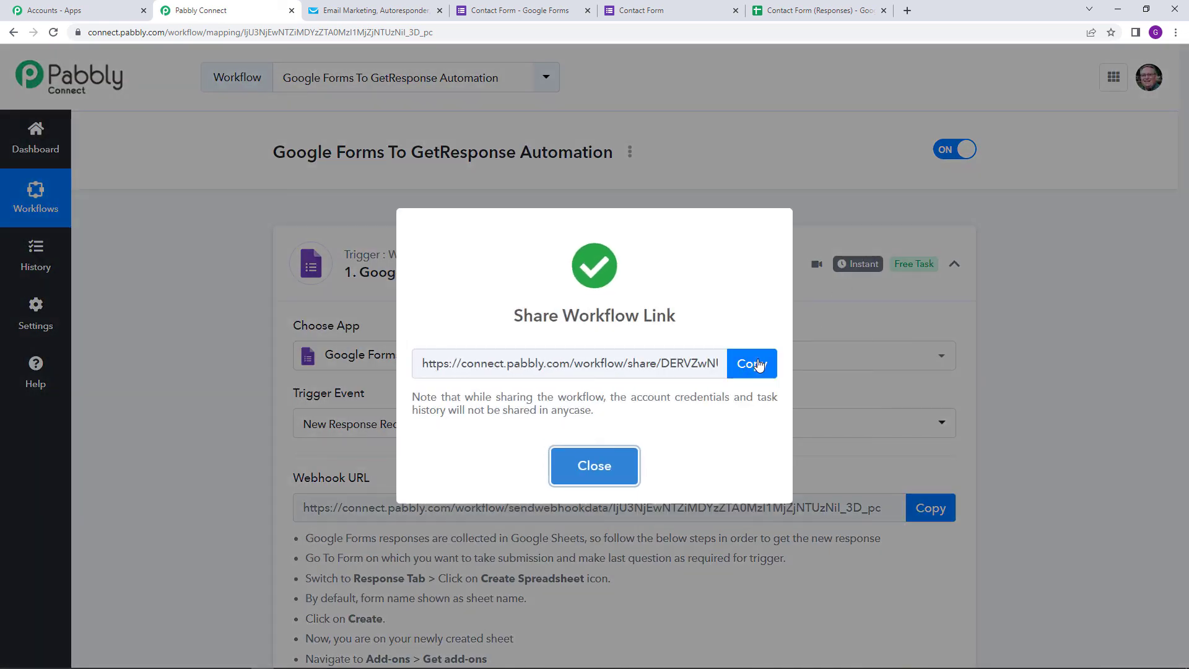